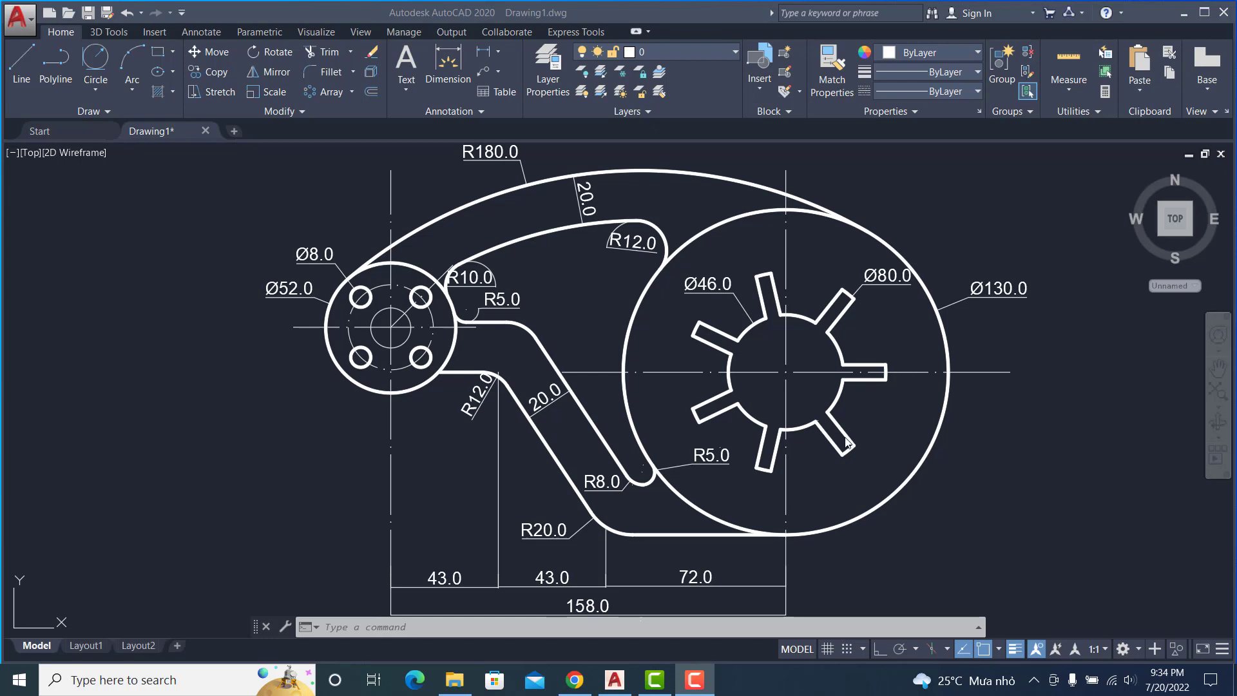
Zoom and pan until the keyway of the reference hub's gear-shaped bore fills the view
{"action": "scroll", "coordinate": [988, 473], "scroll_direction": "down", "scroll_amount": 2}
{"action": "scroll", "coordinate": [988, 473], "scroll_direction": "down", "scroll_amount": 2}
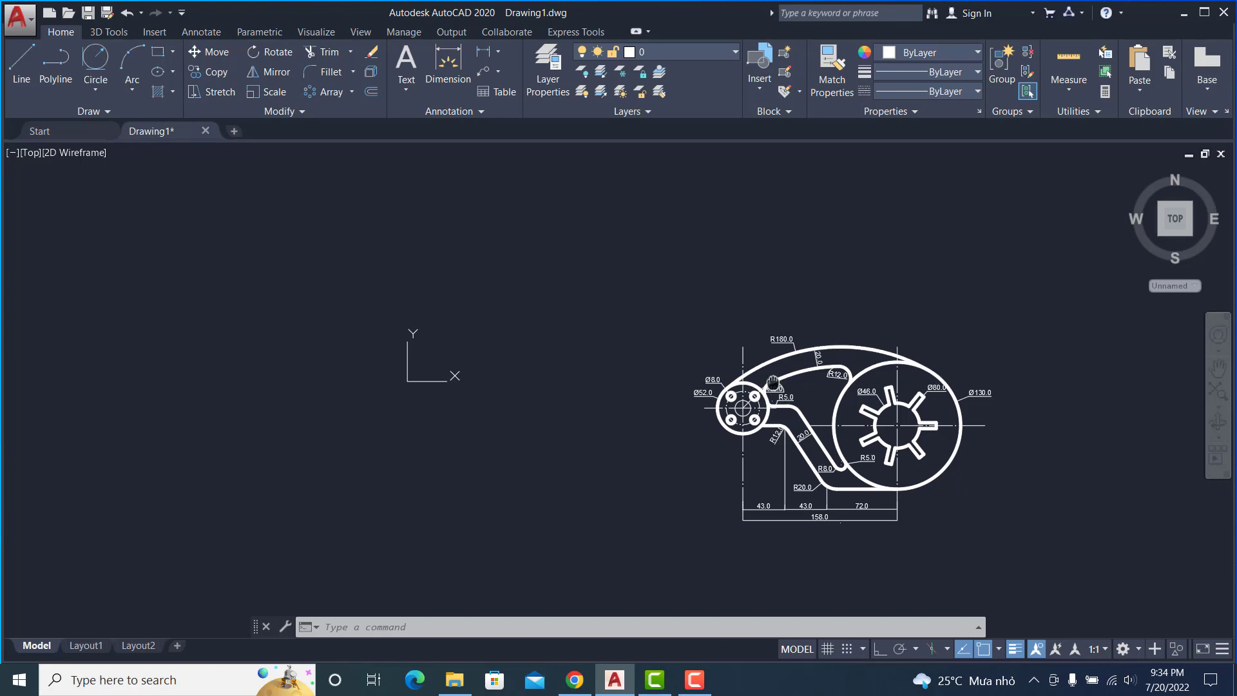
{"action": "scroll", "coordinate": [802, 397], "scroll_direction": "up", "scroll_amount": 2}
{"action": "middle_click_drag", "start_coordinate": [546, 348], "coordinate": [441, 256]}
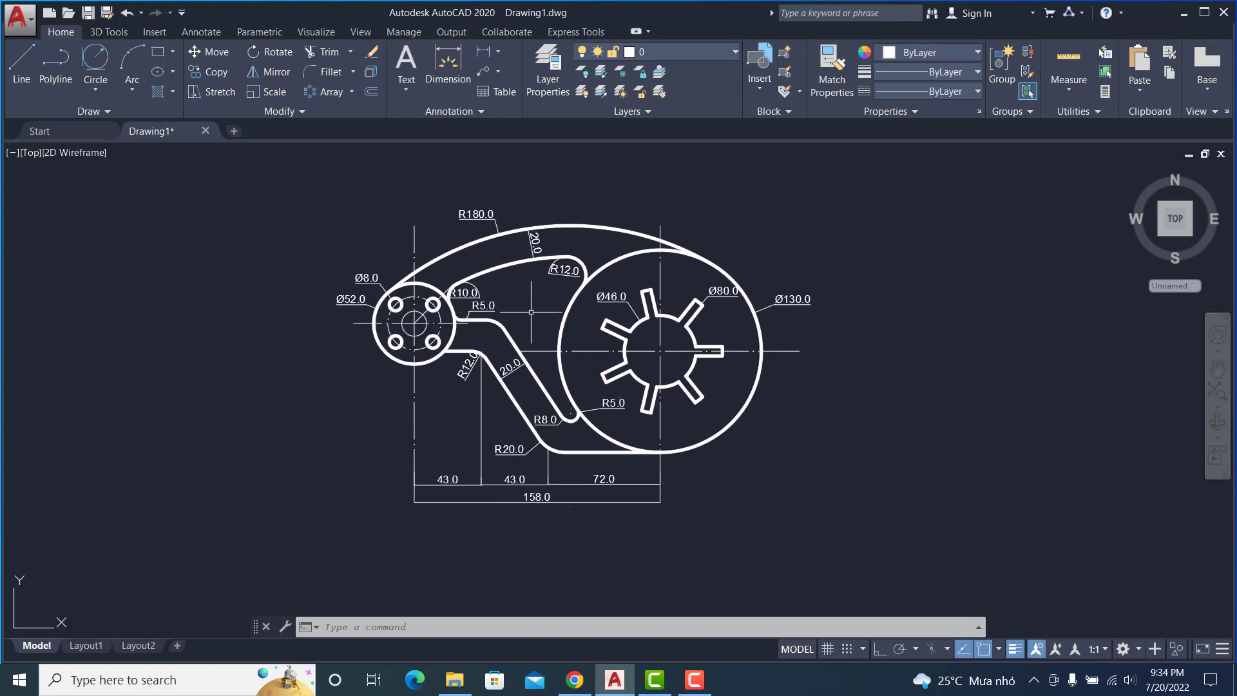
{"action": "middle_click_drag", "start_coordinate": [812, 382], "coordinate": [683, 367]}
{"action": "scroll", "coordinate": [682, 367], "scroll_direction": "down", "scroll_amount": 1}
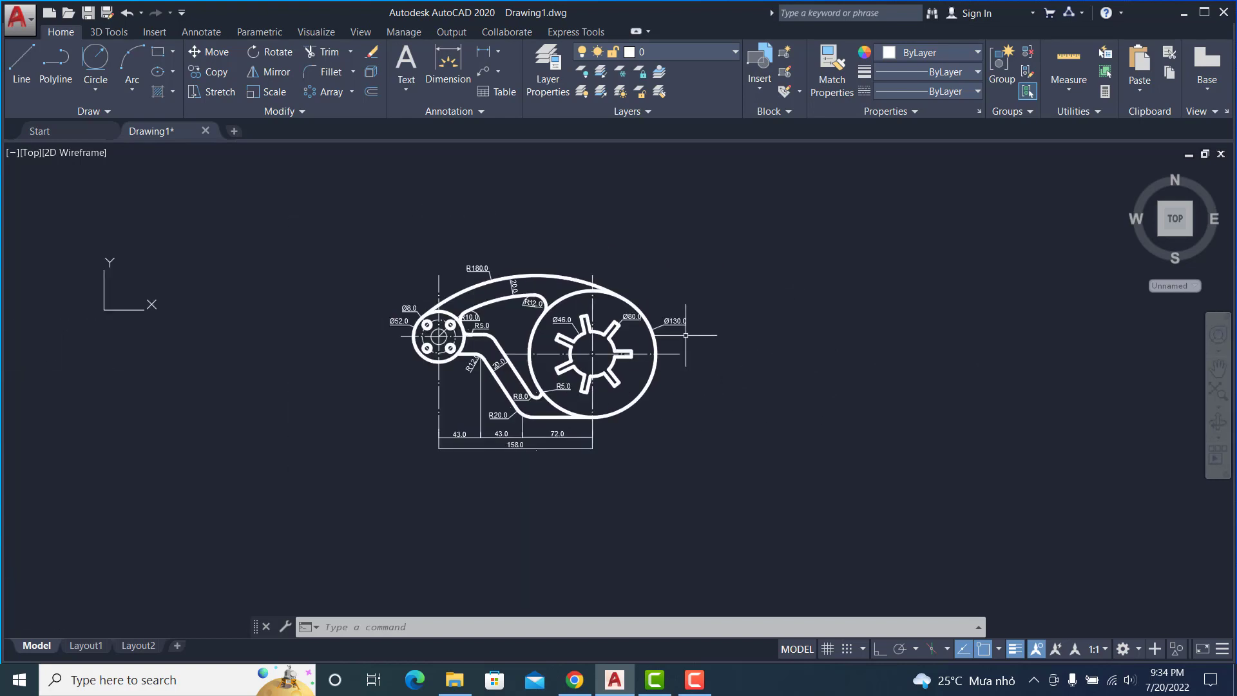
{"action": "scroll", "coordinate": [675, 331], "scroll_direction": "up", "scroll_amount": 1}
{"action": "middle_click_drag", "start_coordinate": [675, 330], "coordinate": [657, 316]}
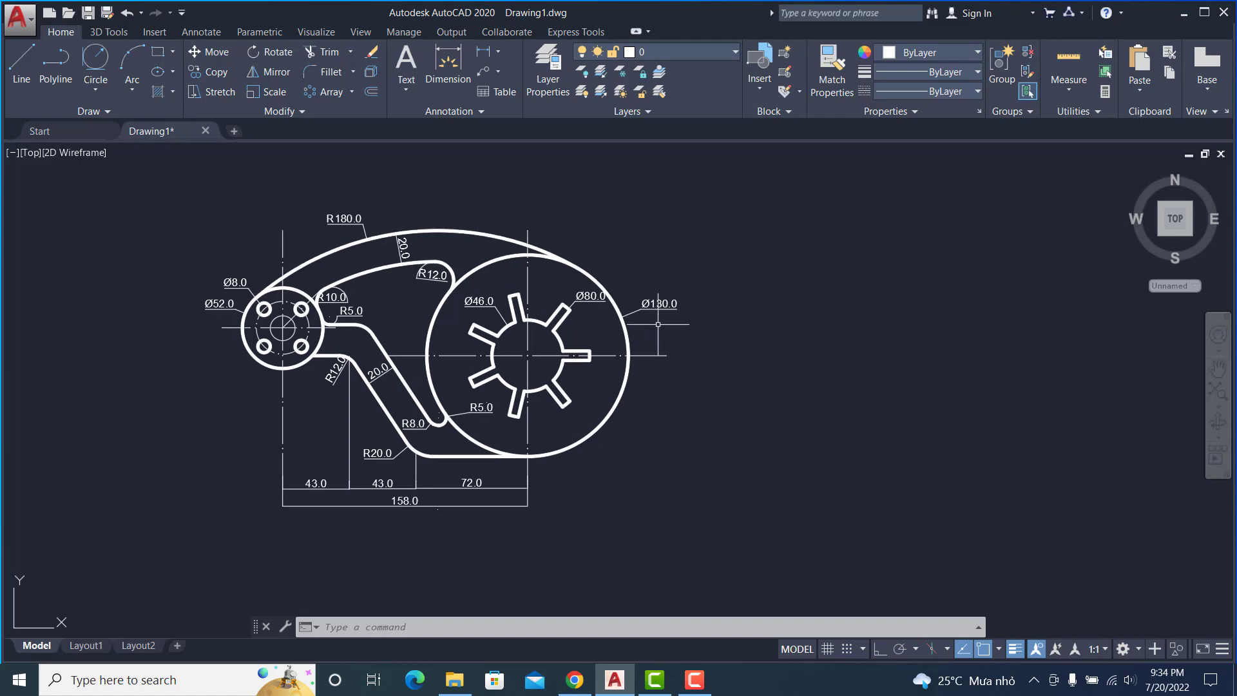
{"action": "middle_click_drag", "start_coordinate": [678, 358], "coordinate": [659, 332]}
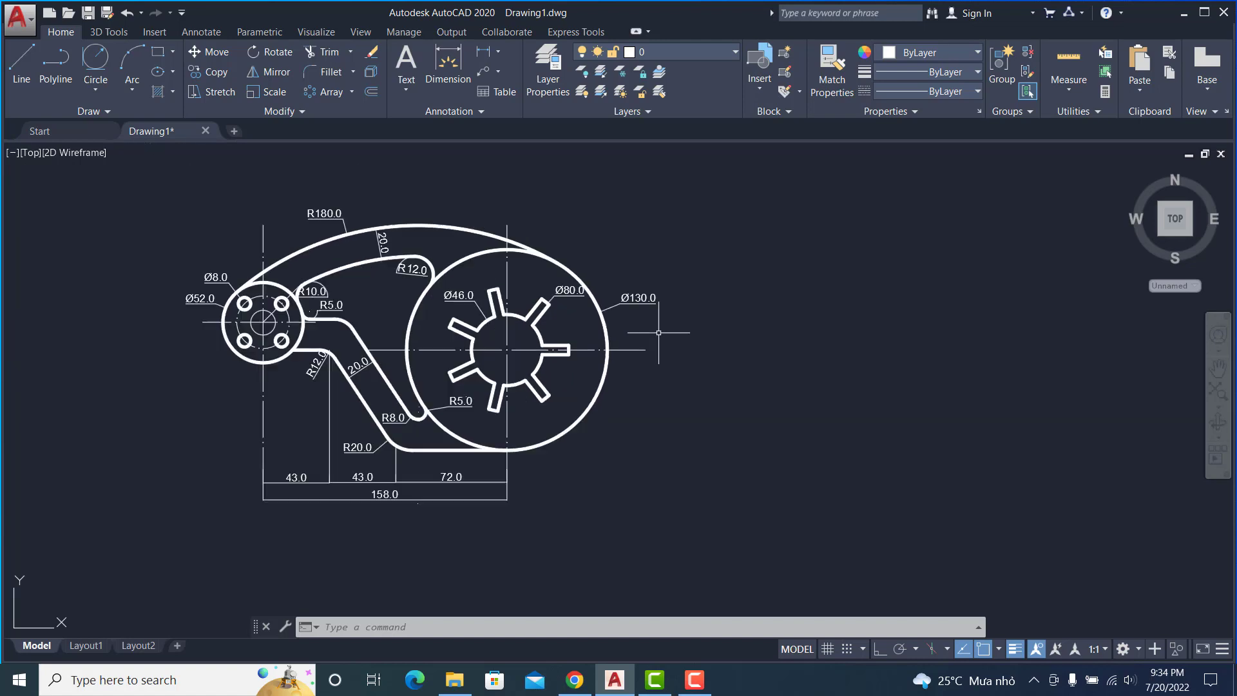
{"action": "scroll", "coordinate": [518, 391], "scroll_direction": "up", "scroll_amount": 1}
{"action": "scroll", "coordinate": [518, 391], "scroll_direction": "up", "scroll_amount": 1}
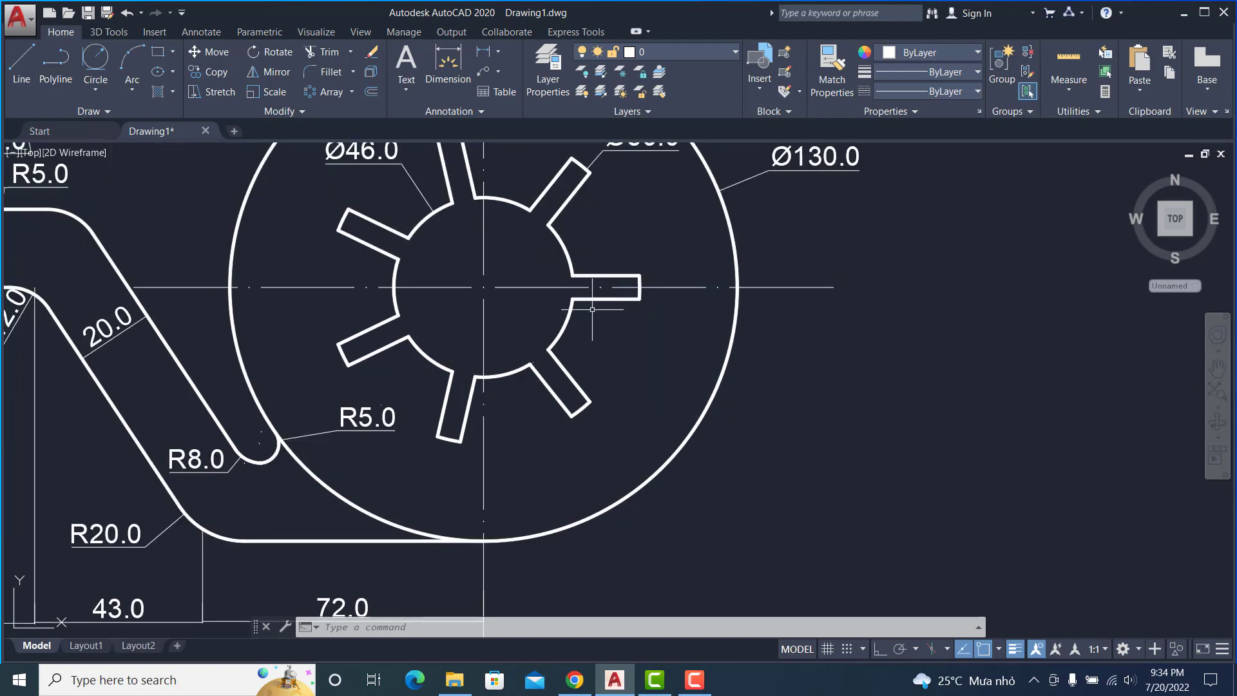
Add a 6.0 linear dimension across the reference bore's keyway slot, placed to its right
{"action": "middle_click_drag", "start_coordinate": [613, 269], "coordinate": [557, 308]}
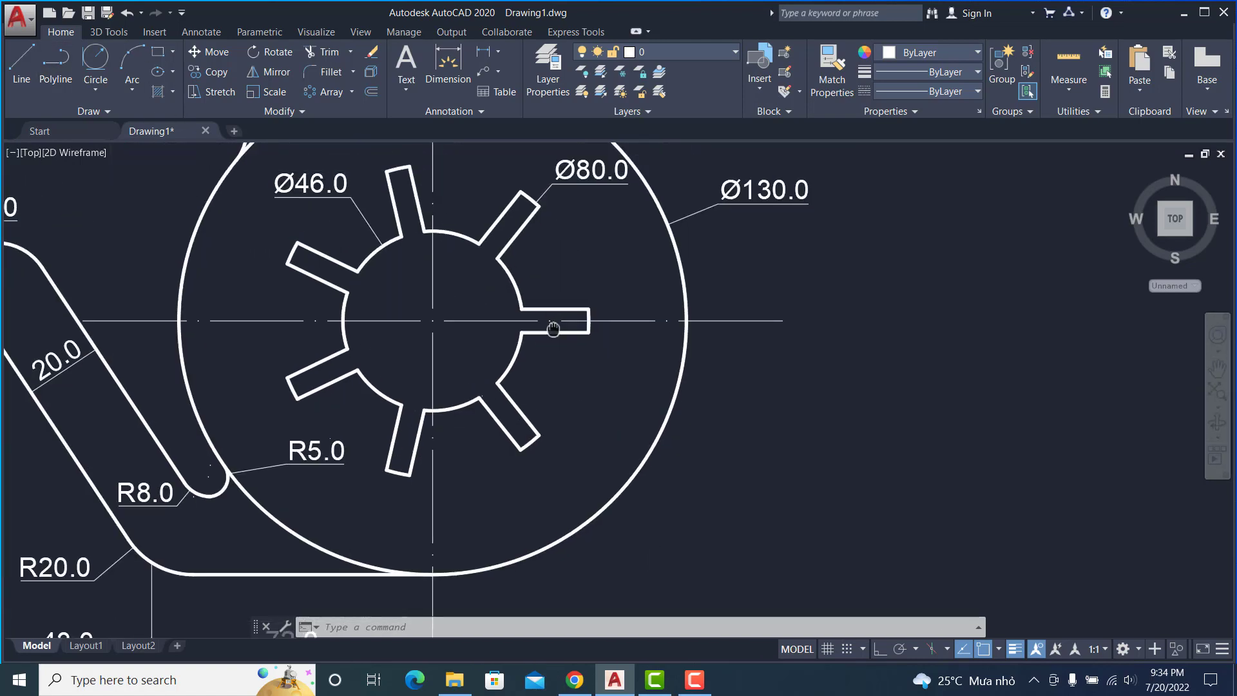
{"action": "left_click", "coordinate": [483, 52]}
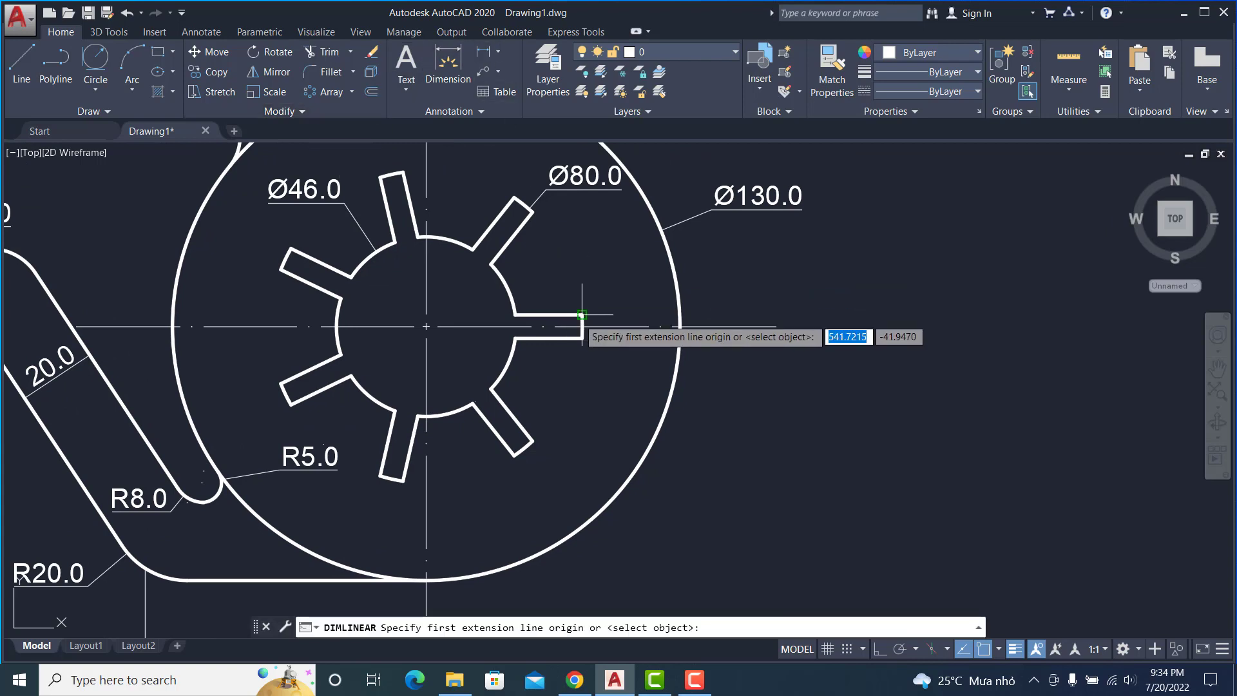
{"action": "left_click", "coordinate": [581, 335]}
{"action": "left_click", "coordinate": [582, 315]}
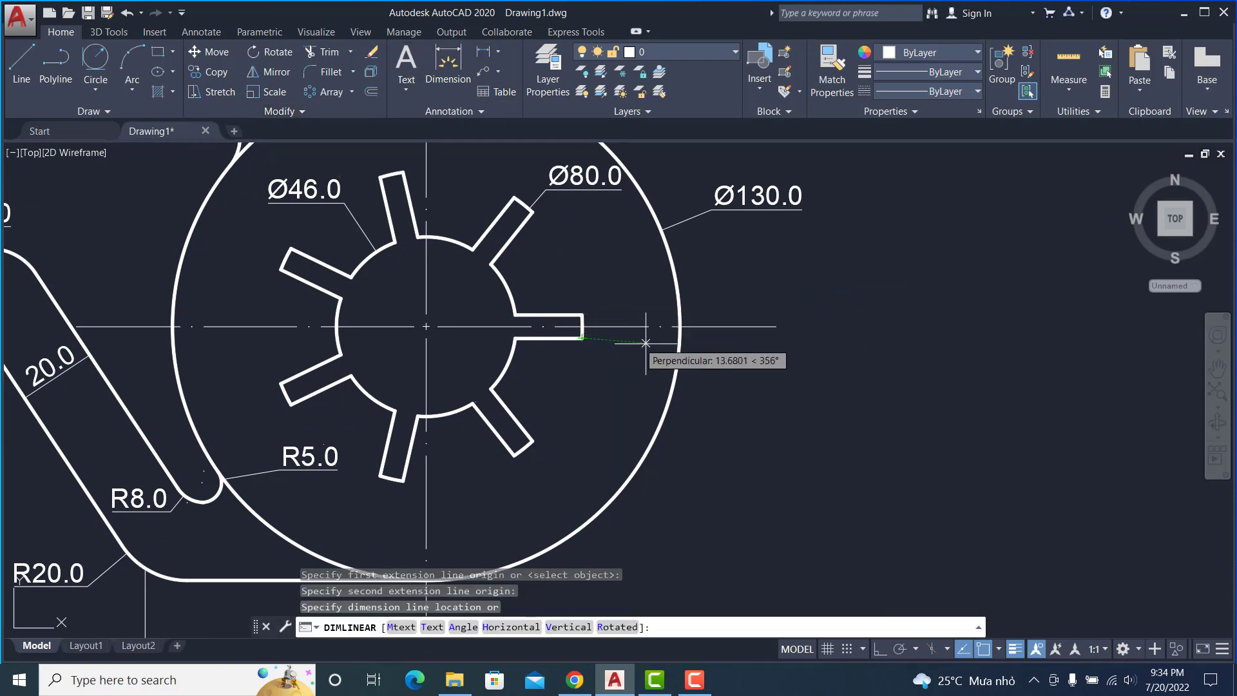
{"action": "left_click", "coordinate": [671, 331]}
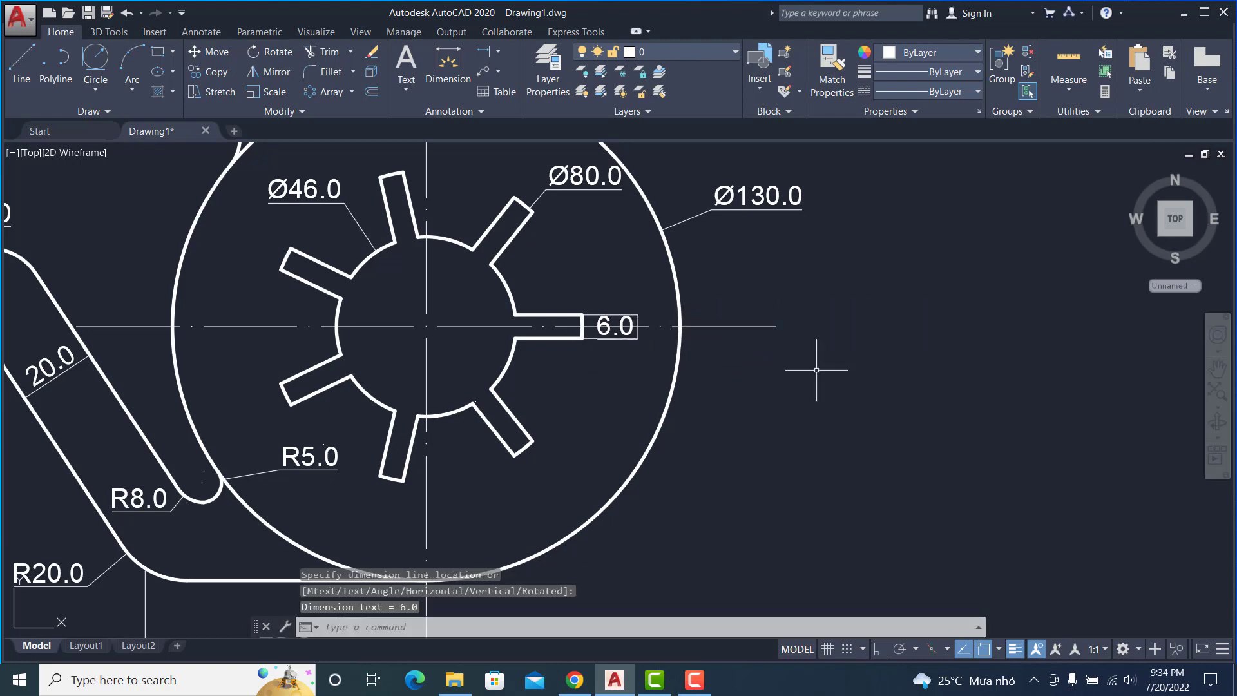
{"action": "scroll", "coordinate": [787, 415], "scroll_direction": "down", "scroll_amount": 2}
{"action": "scroll", "coordinate": [784, 415], "scroll_direction": "down", "scroll_amount": 2}
{"action": "middle_click_drag", "start_coordinate": [779, 413], "coordinate": [731, 394]}
{"action": "type", "text": "c"}
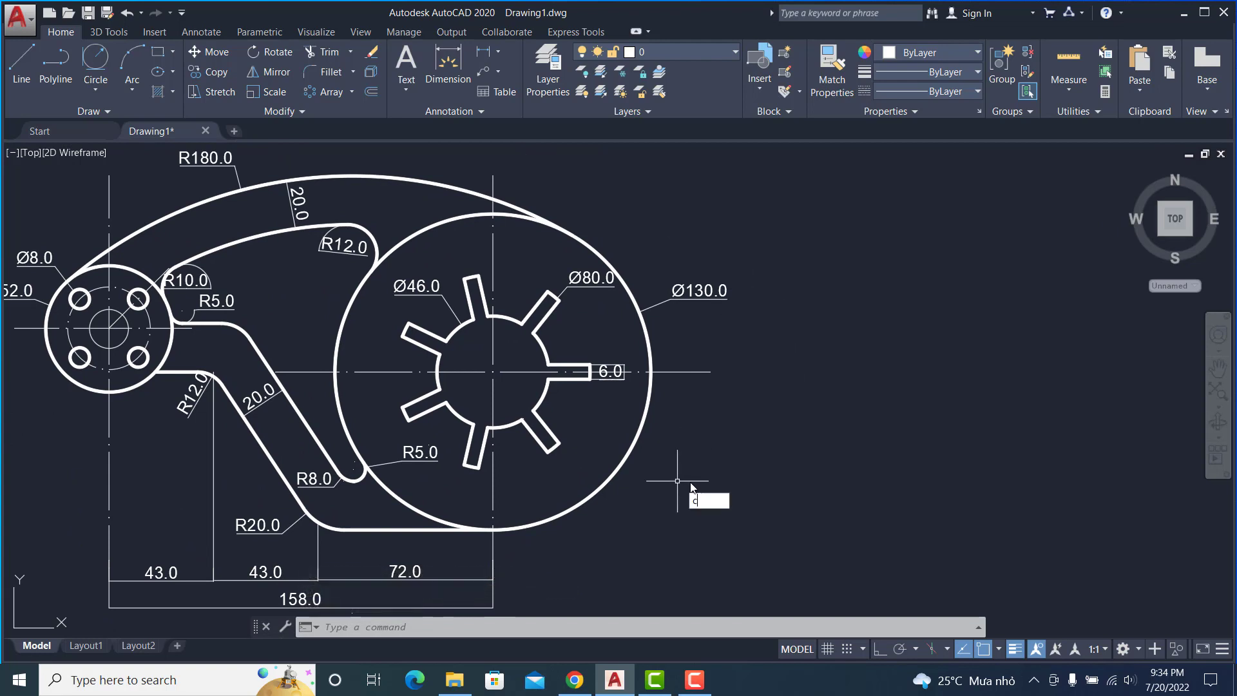
Draw a radius-23 circle in the empty space right of the reference part
{"action": "key", "text": "Return"}
{"action": "middle_click_drag", "start_coordinate": [1039, 453], "coordinate": [770, 446]}
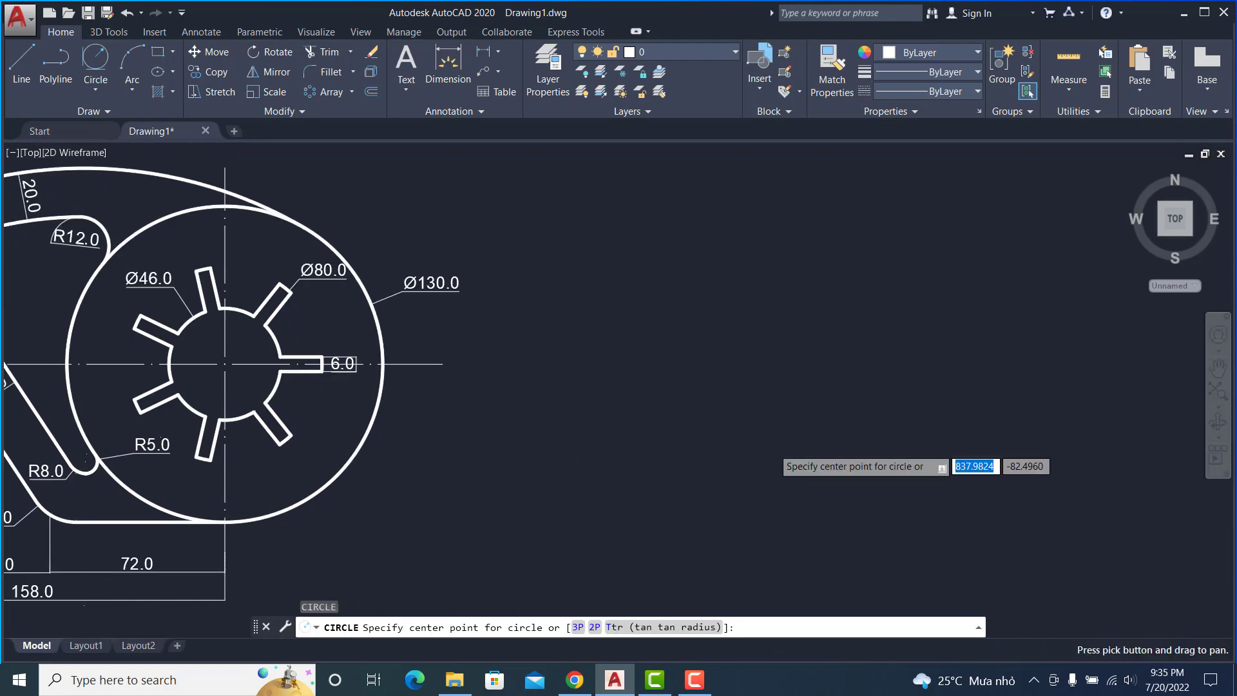
{"action": "middle_click_drag", "start_coordinate": [976, 422], "coordinate": [957, 428]}
{"action": "left_click", "coordinate": [1090, 414]}
{"action": "type", "text": "2"}
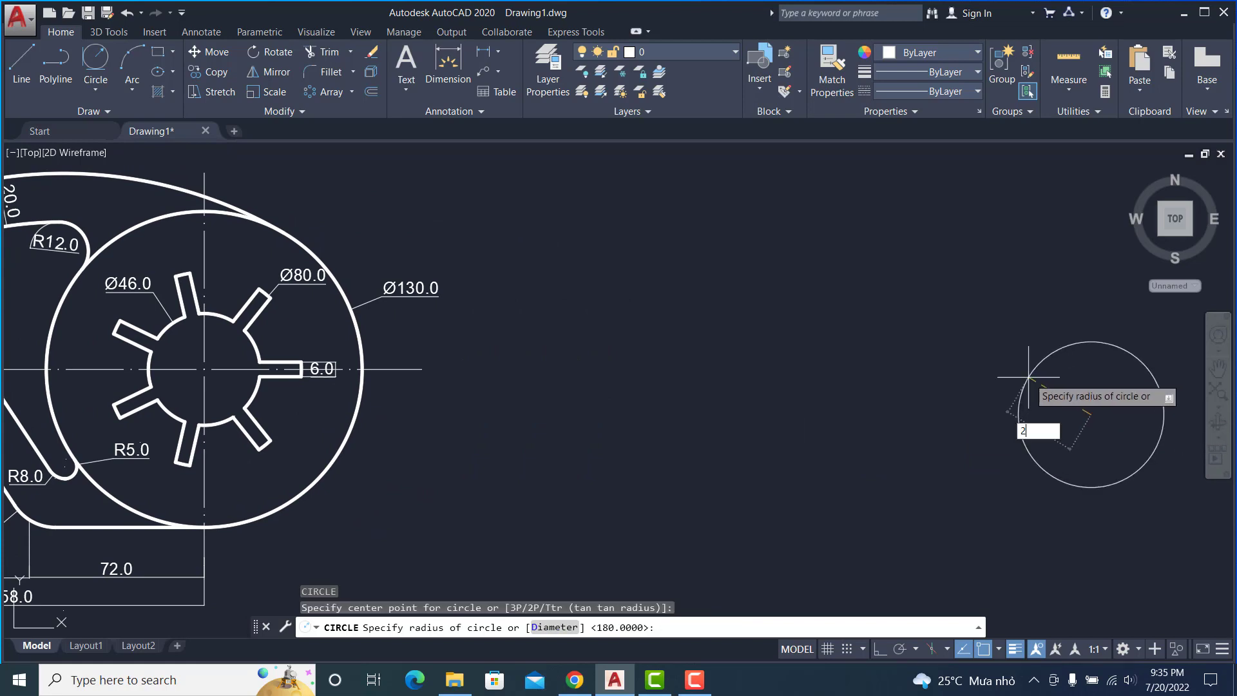
{"action": "type", "text": "3"}
{"action": "key", "text": "Return"}
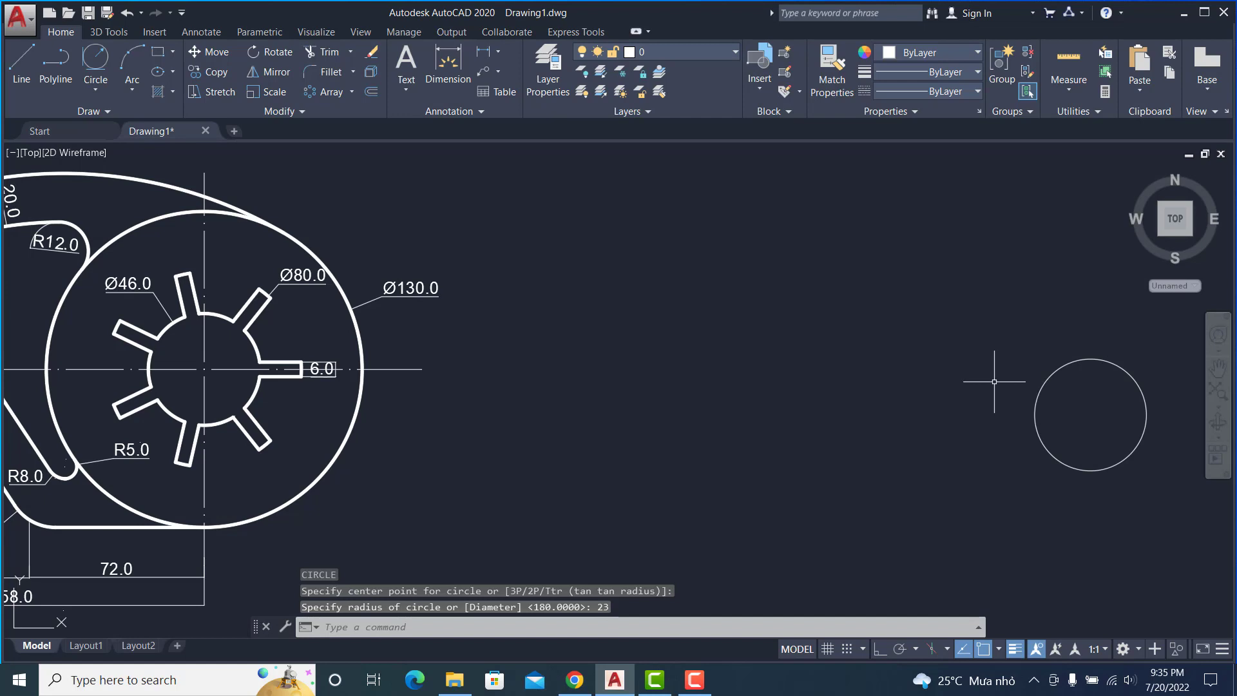
{"action": "type", "text": "c"}
Add a concentric circle of diameter 130 around the first circle
{"action": "key", "text": "Return"}
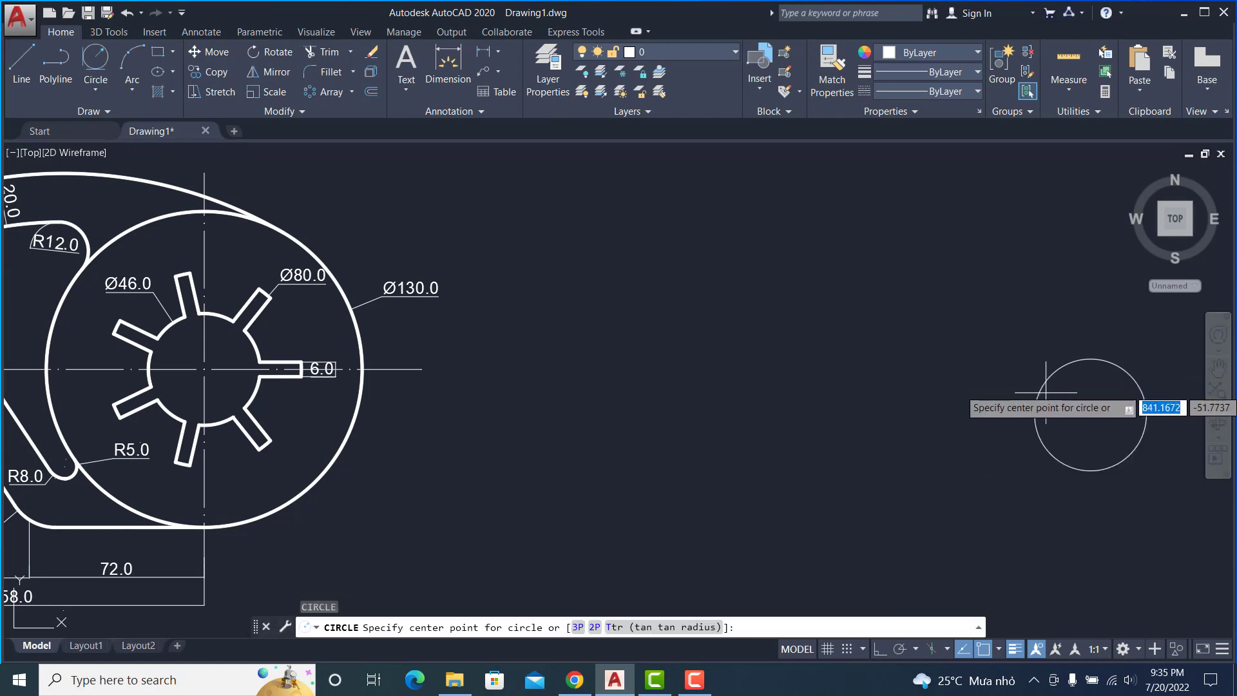
{"action": "left_click", "coordinate": [1091, 415]}
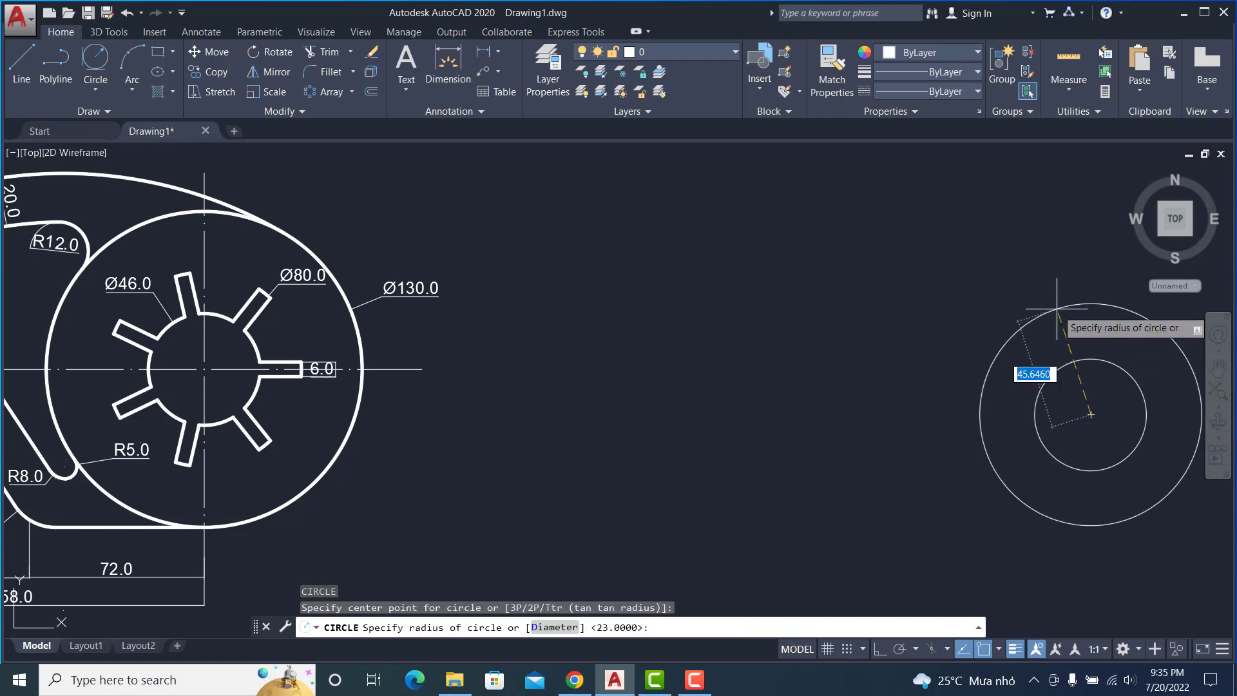
{"action": "type", "text": "d"}
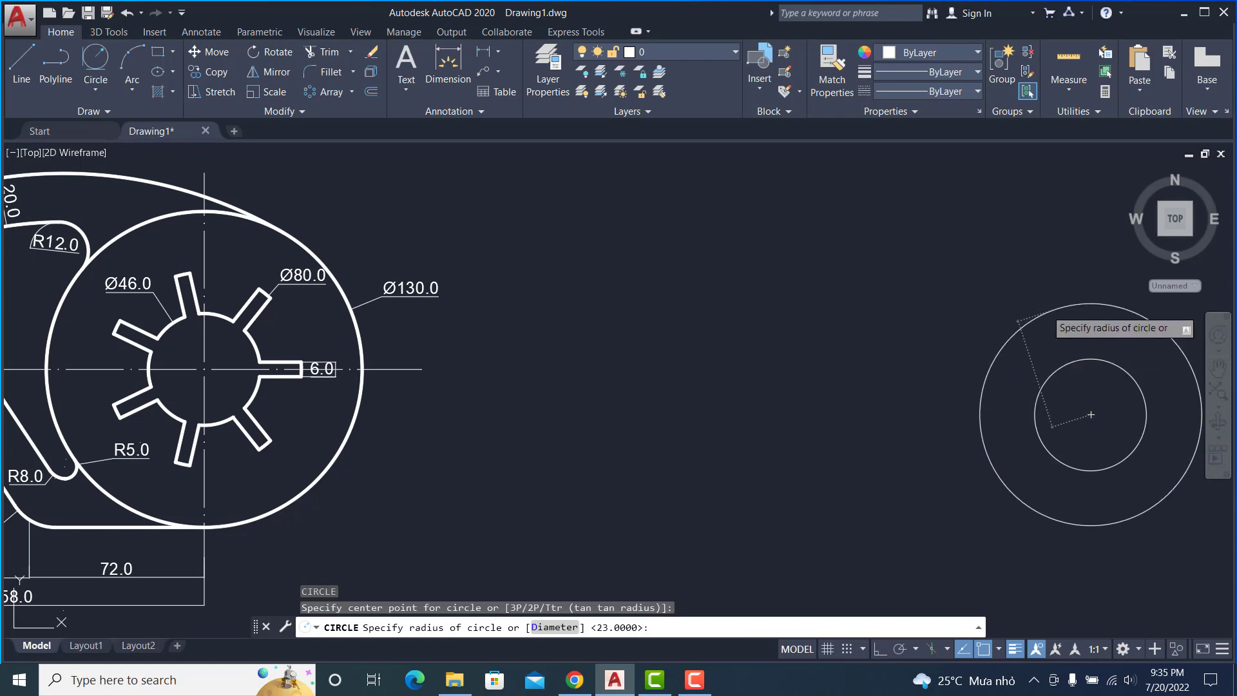
{"action": "key", "text": "Return"}
{"action": "type", "text": "130"}
{"action": "key", "text": "Return"}
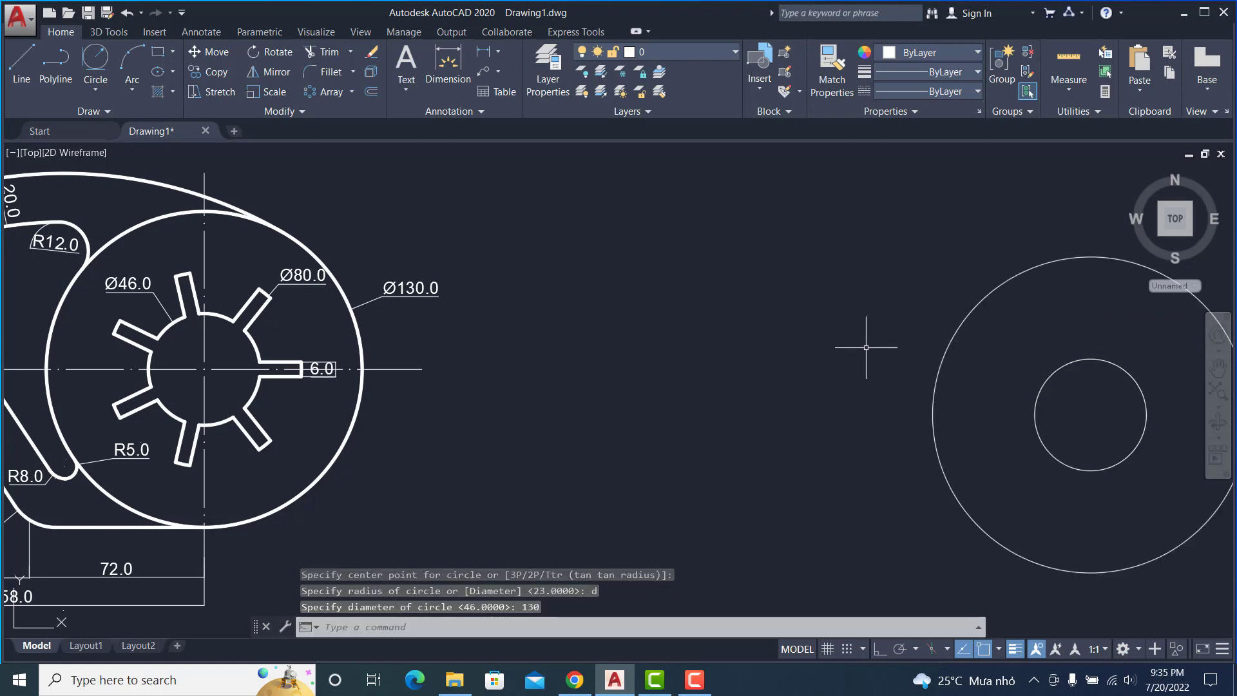
Add a concentric radius-40 middle circle at the same centre
{"action": "key", "text": "Return"}
{"action": "left_click", "coordinate": [1091, 414]}
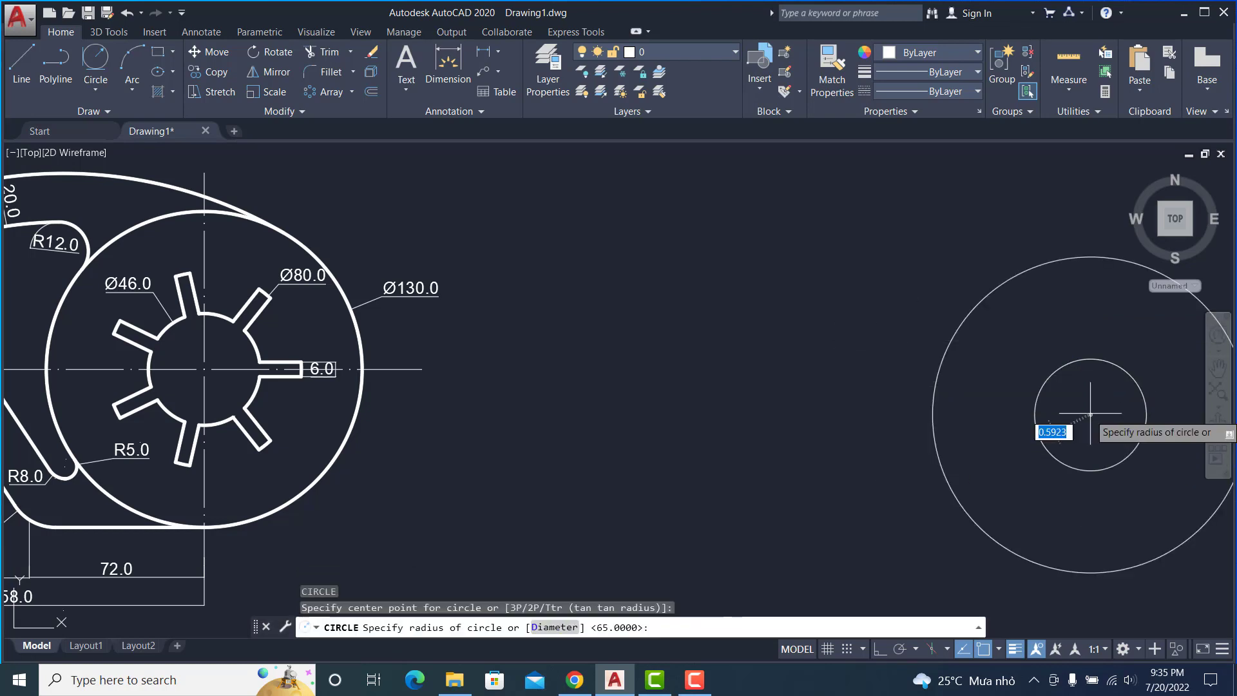
{"action": "key", "text": "Return"}
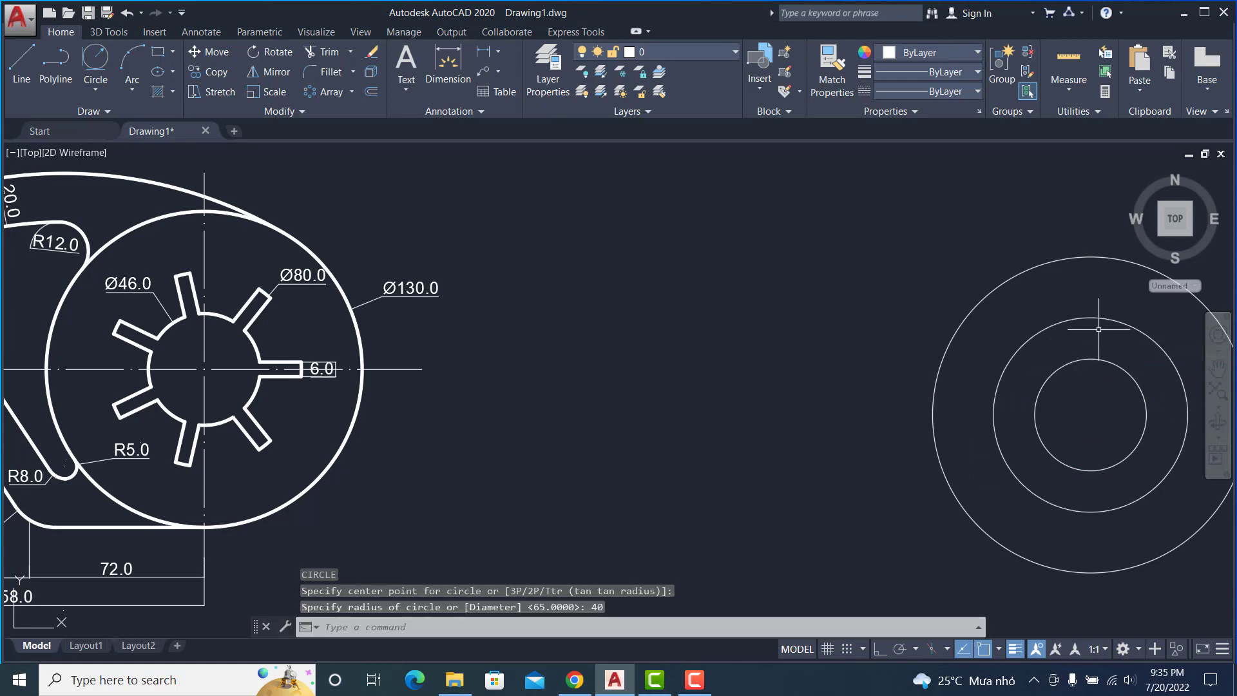
{"action": "middle_click_drag", "start_coordinate": [1090, 335], "coordinate": [1005, 333]}
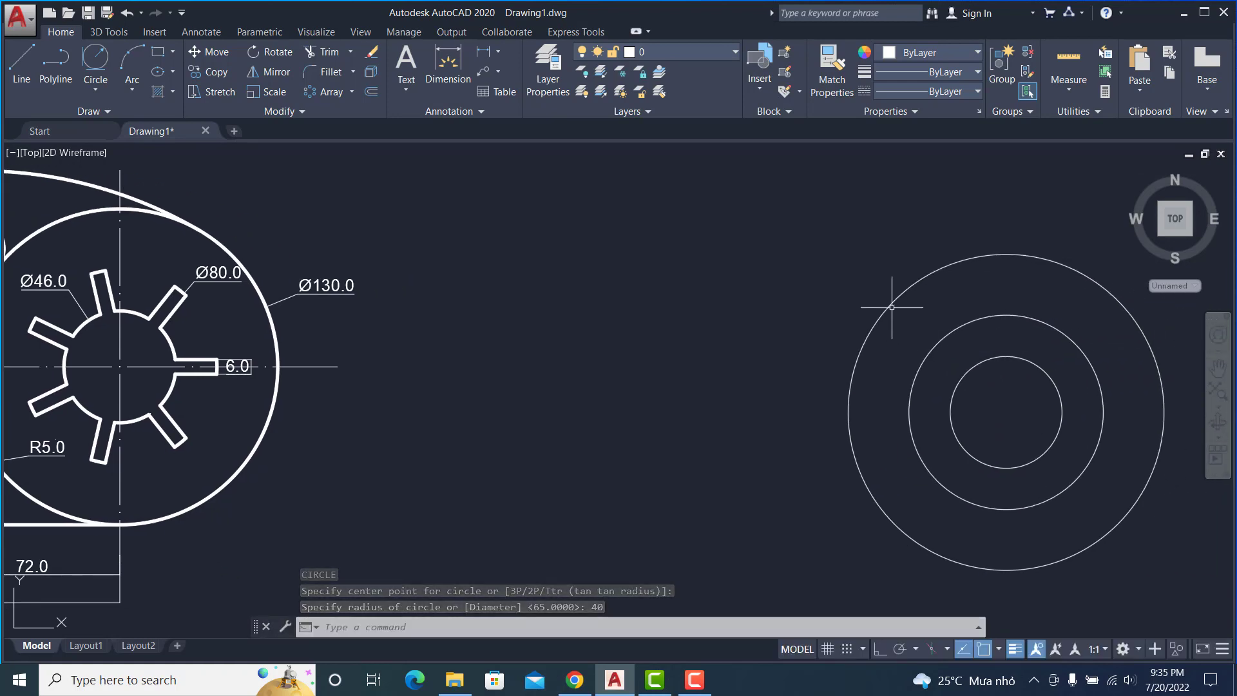
{"action": "type", "text": "l"}
{"action": "key", "text": "Return"}
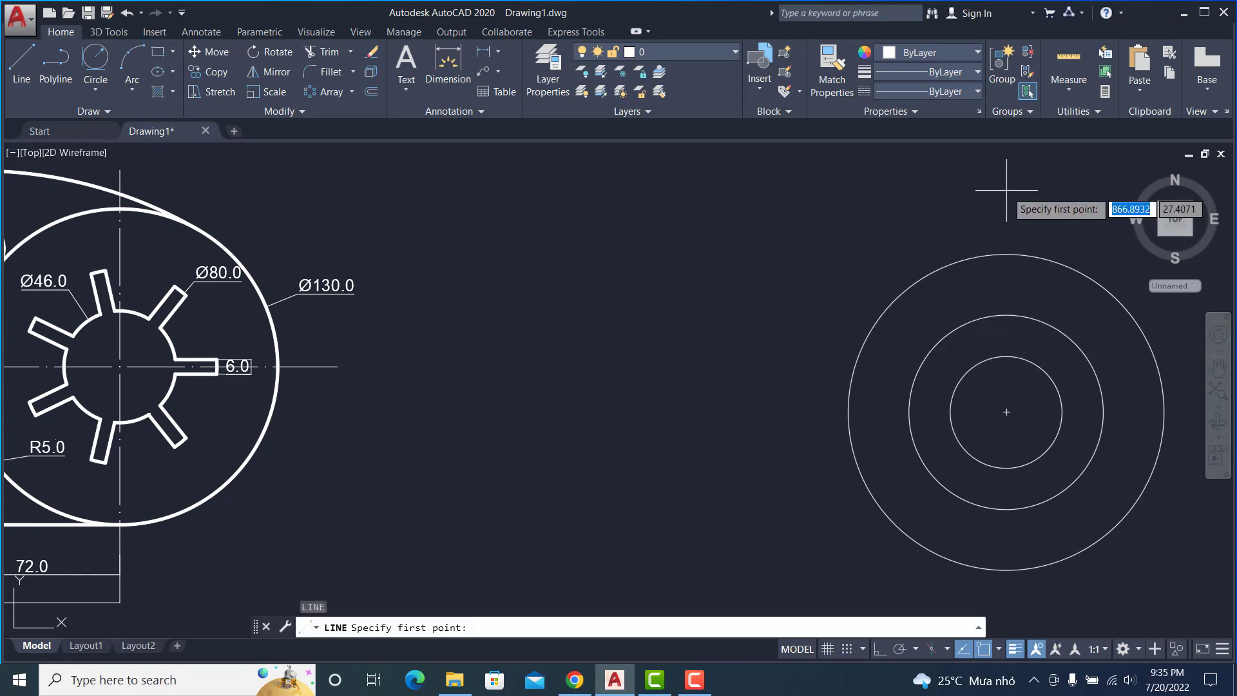
Draw a vertical and a horizontal centre line near the circles with ortho on
{"action": "left_click", "coordinate": [934, 202]}
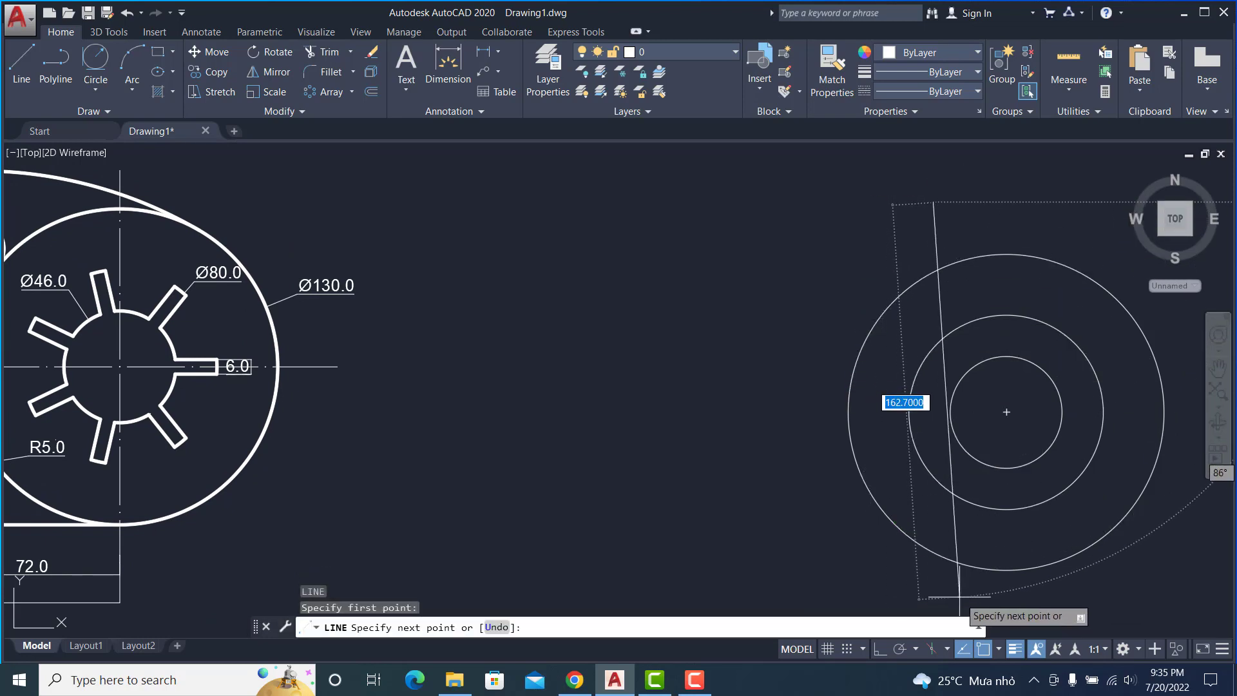
{"action": "key", "text": "F8"}
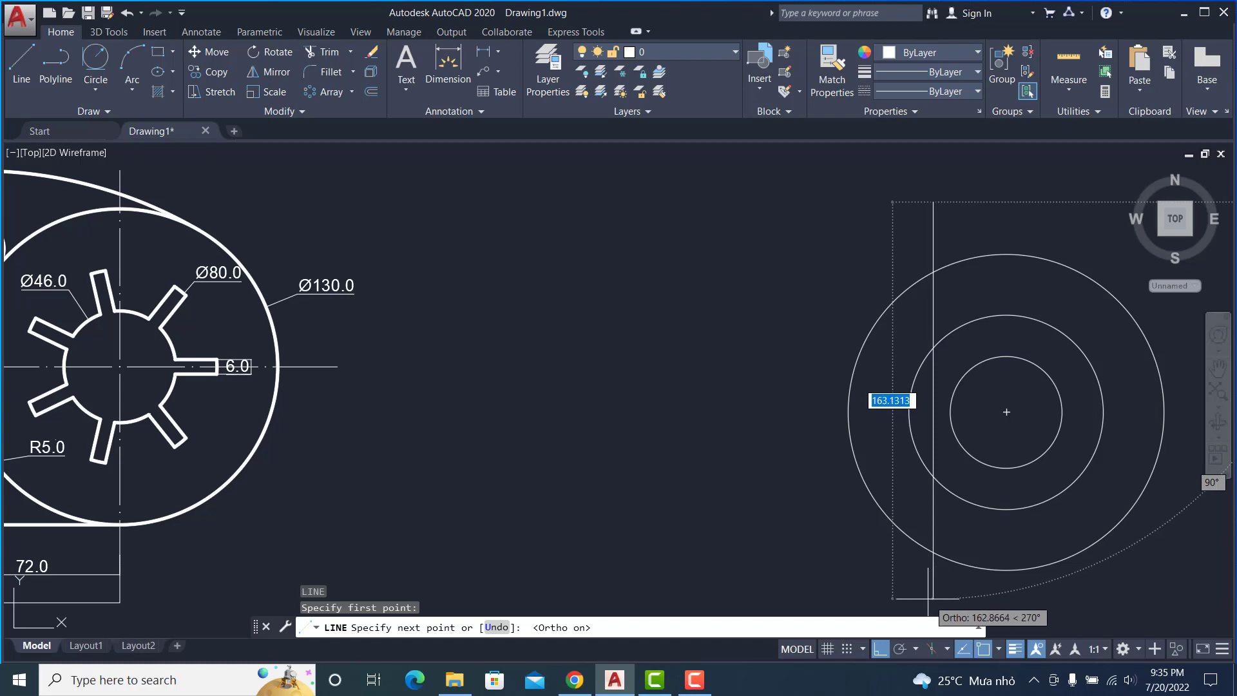
{"action": "left_click", "coordinate": [933, 603]}
{"action": "key", "text": "Escape"}
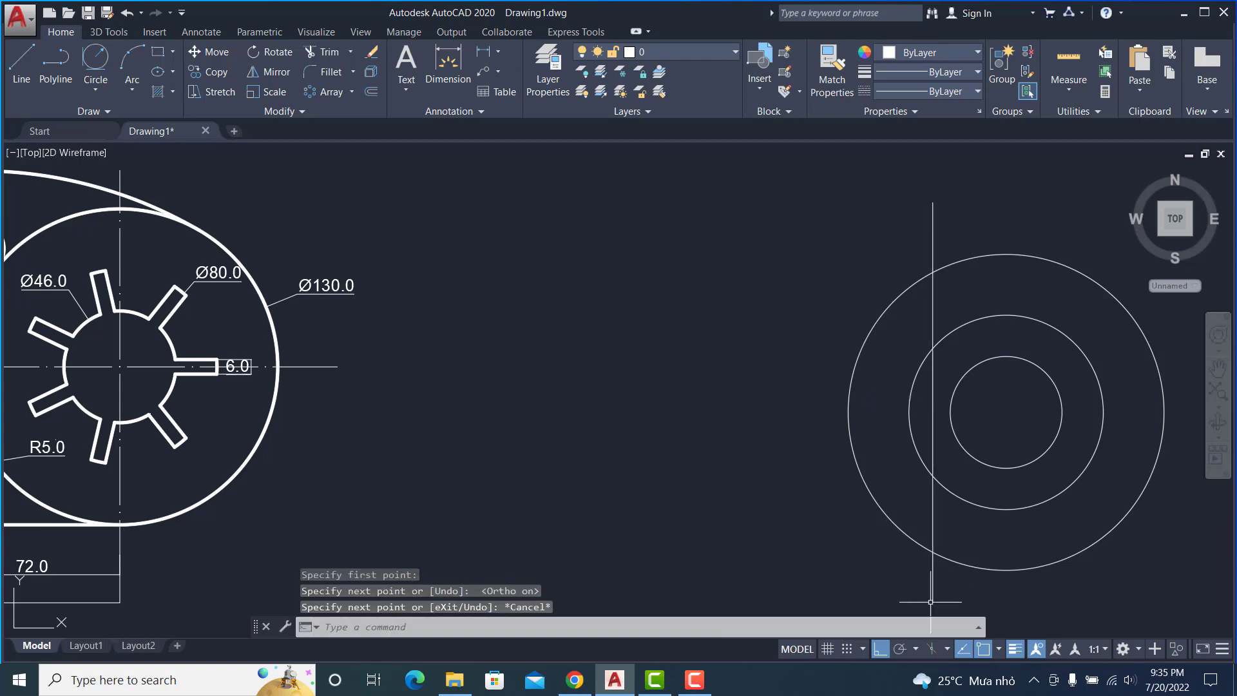
{"action": "type", "text": "l"}
{"action": "key", "text": "Return"}
{"action": "left_click", "coordinate": [732, 242]}
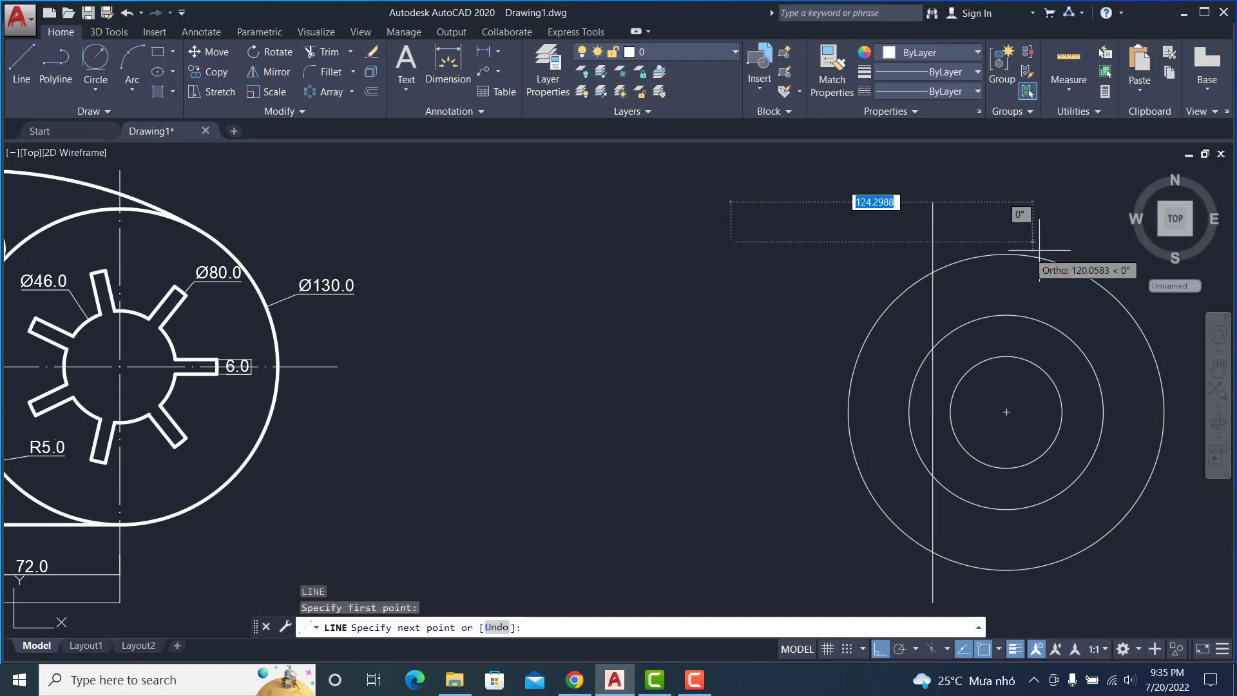
{"action": "middle_click_drag", "start_coordinate": [1024, 249], "coordinate": [801, 249]}
{"action": "left_click", "coordinate": [922, 244]}
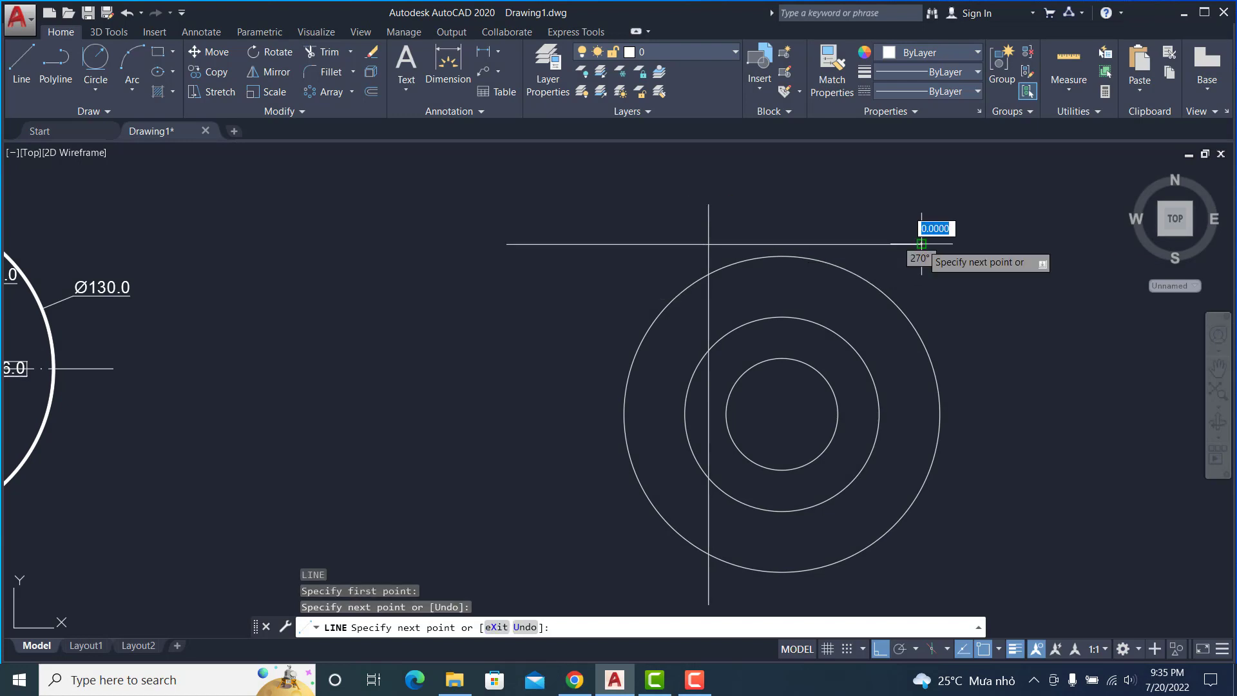
{"action": "key", "text": "Escape"}
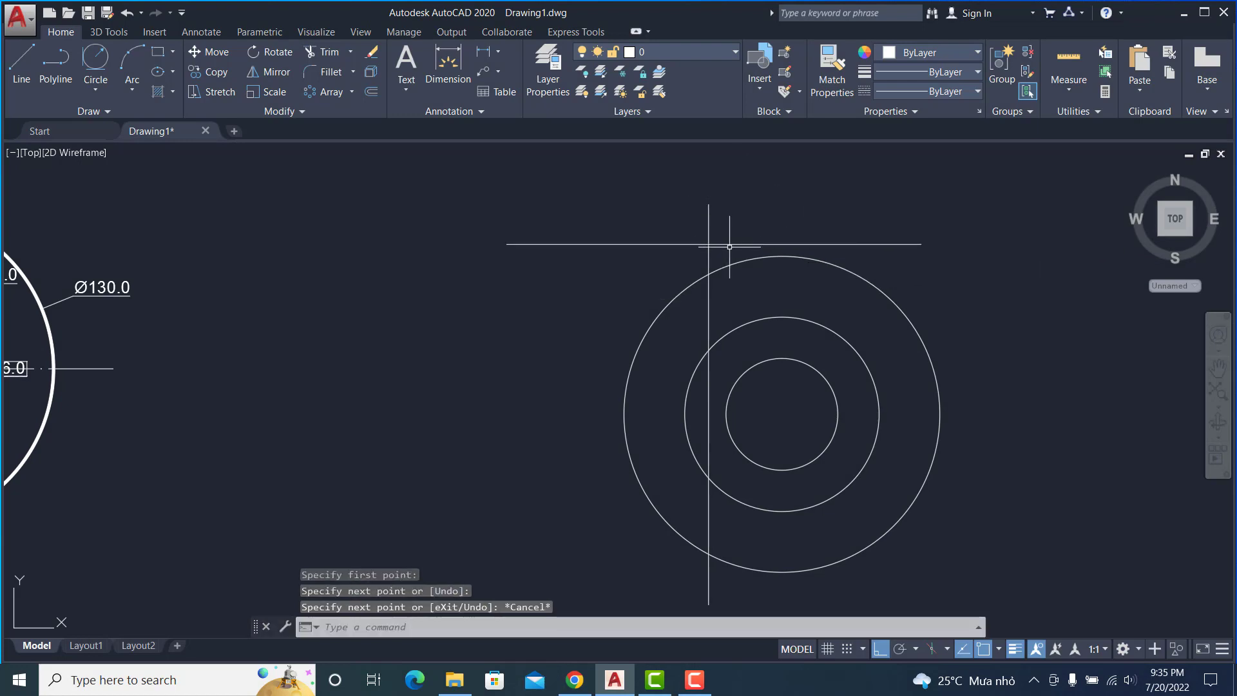
Move the horizontal centre line from its midpoint to the circles' centre
{"action": "left_click", "coordinate": [730, 247]}
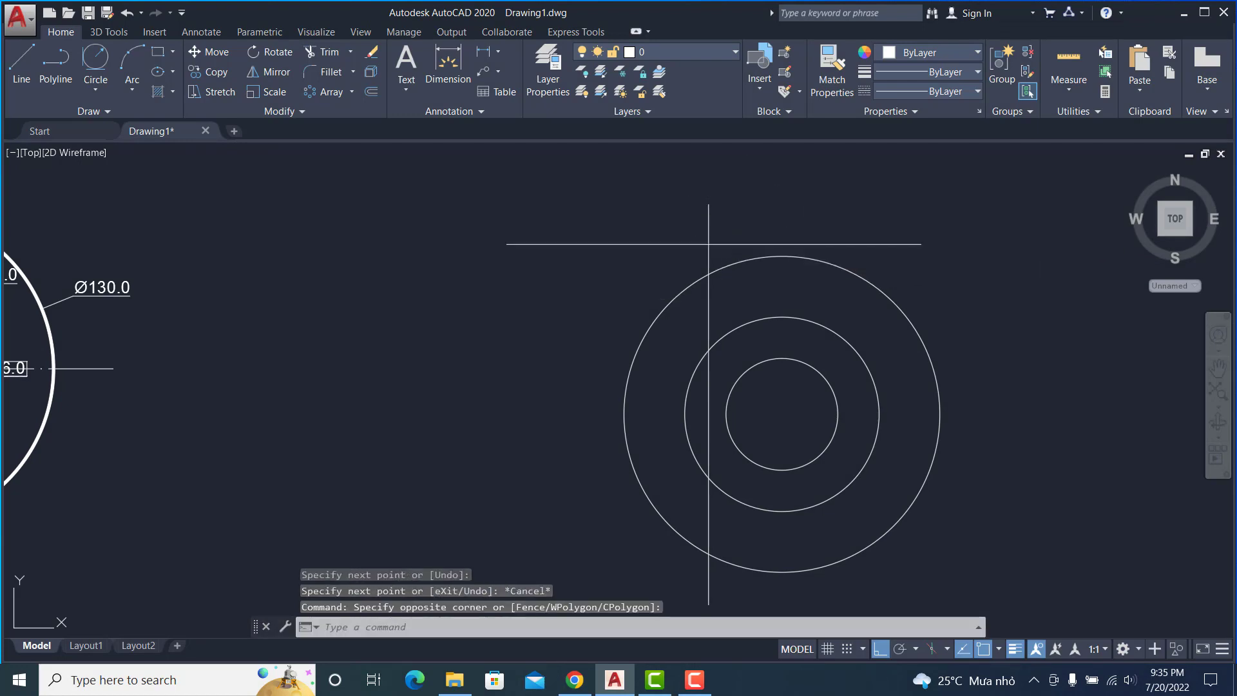
{"action": "left_click", "coordinate": [726, 246]}
{"action": "key", "text": "Return"}
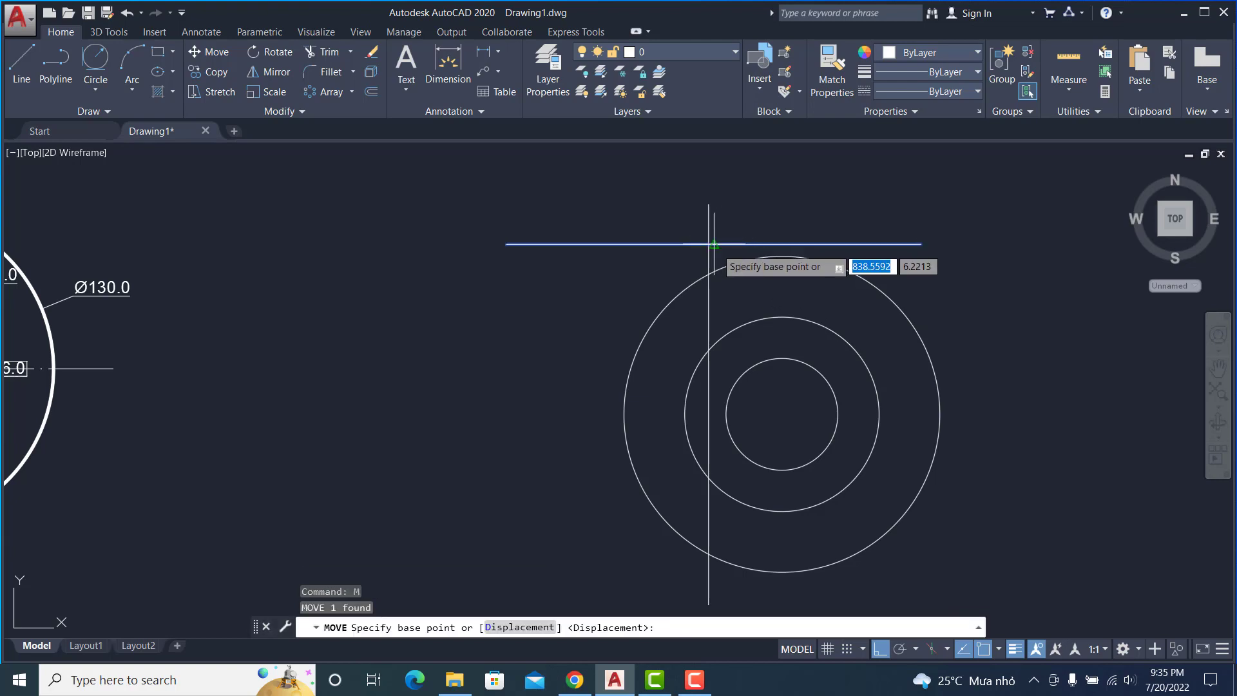
{"action": "left_click", "coordinate": [714, 244]}
{"action": "left_click", "coordinate": [793, 406]}
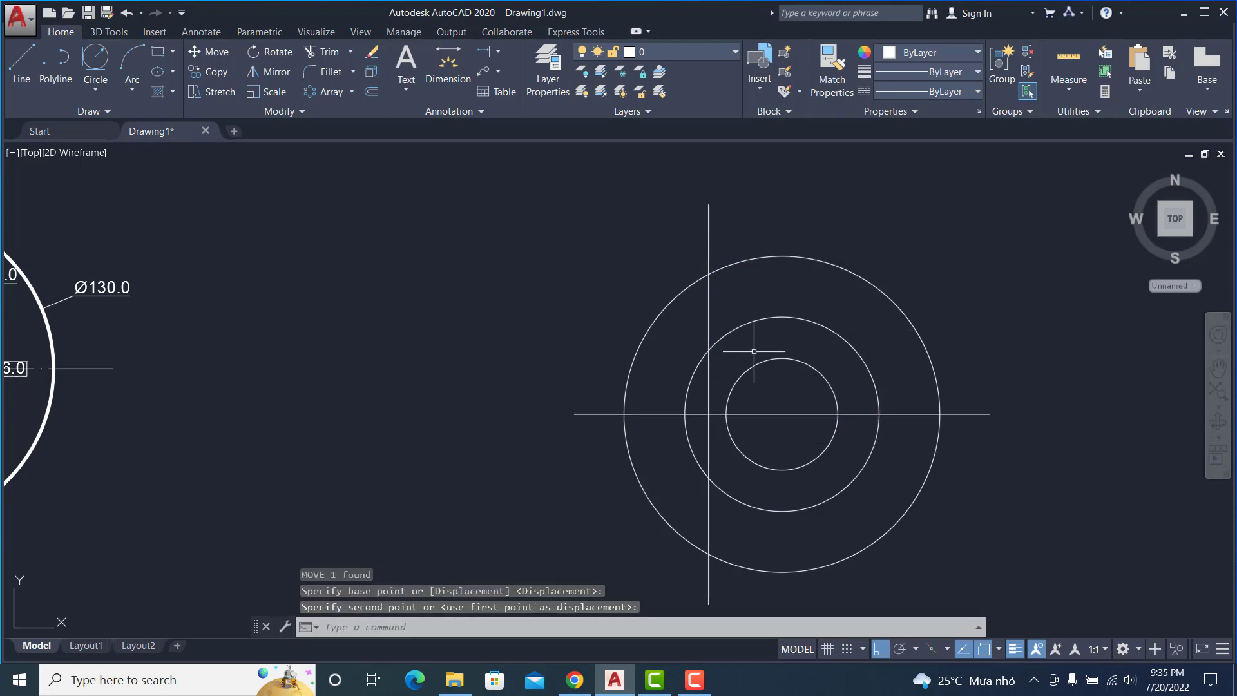
Move the vertical centre line from its midpoint to the circles' centre
{"action": "left_click", "coordinate": [709, 322]}
{"action": "type", "text": "m"}
{"action": "key", "text": "Return"}
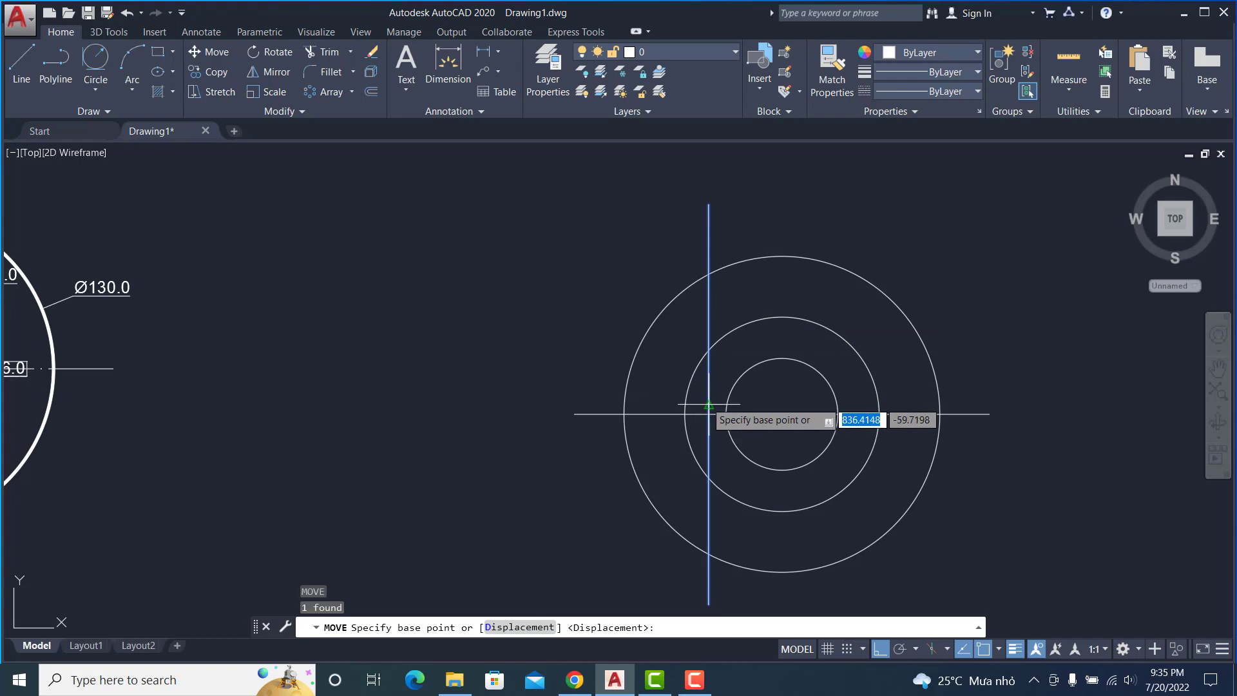
{"action": "left_click", "coordinate": [709, 405]}
{"action": "left_click", "coordinate": [785, 406]}
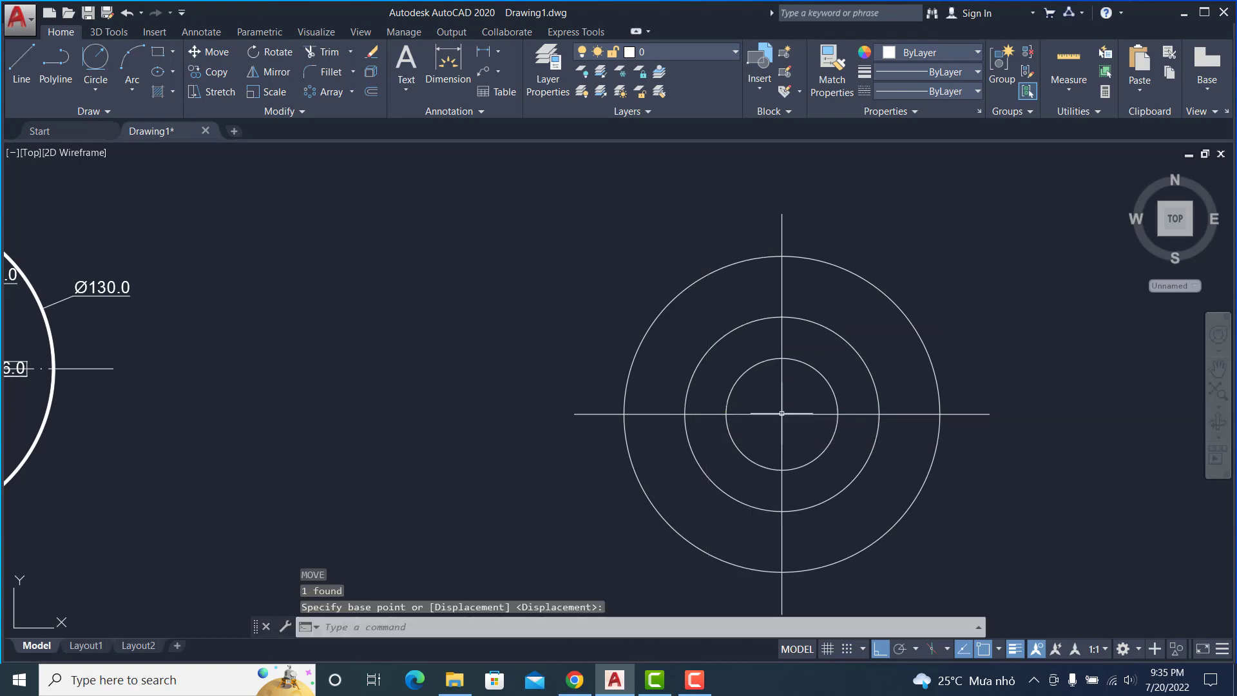
{"action": "middle_click_drag", "start_coordinate": [794, 374], "coordinate": [896, 380]}
Offset the horizontal centre line by 3 to create the slot's edge lines
{"action": "scroll", "coordinate": [886, 362], "scroll_direction": "down", "scroll_amount": 2}
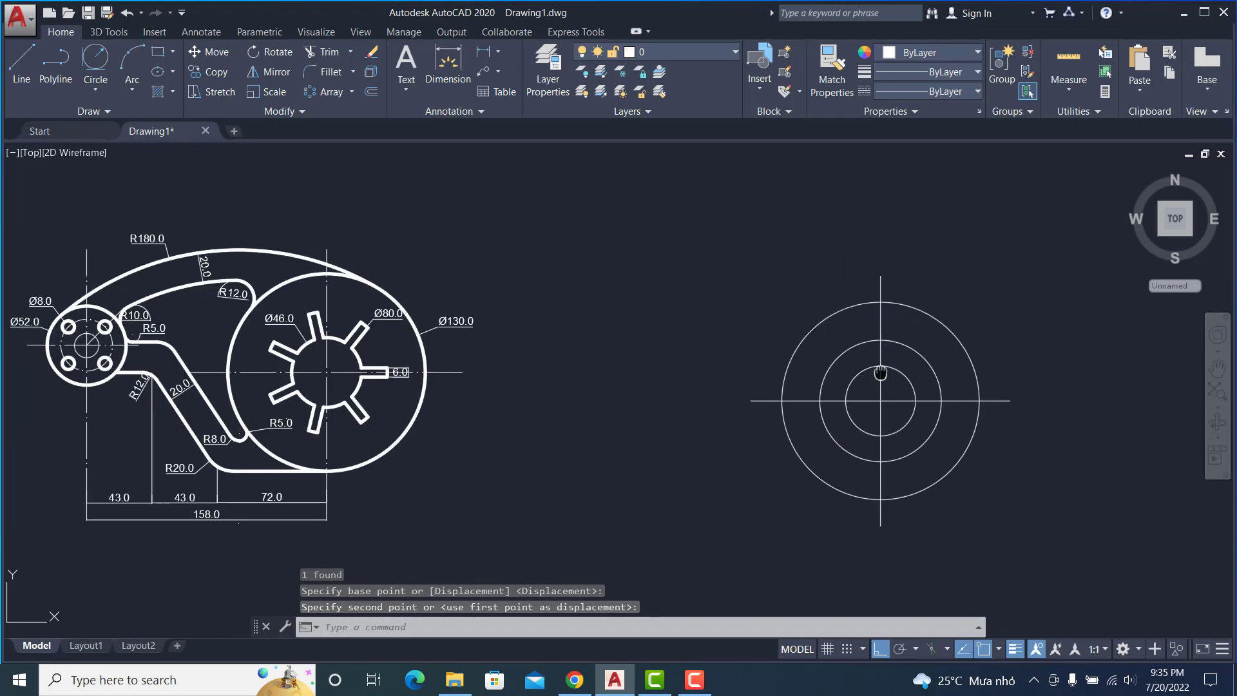
{"action": "scroll", "coordinate": [876, 360], "scroll_direction": "up", "scroll_amount": 2}
{"action": "scroll", "coordinate": [870, 351], "scroll_direction": "up", "scroll_amount": 1}
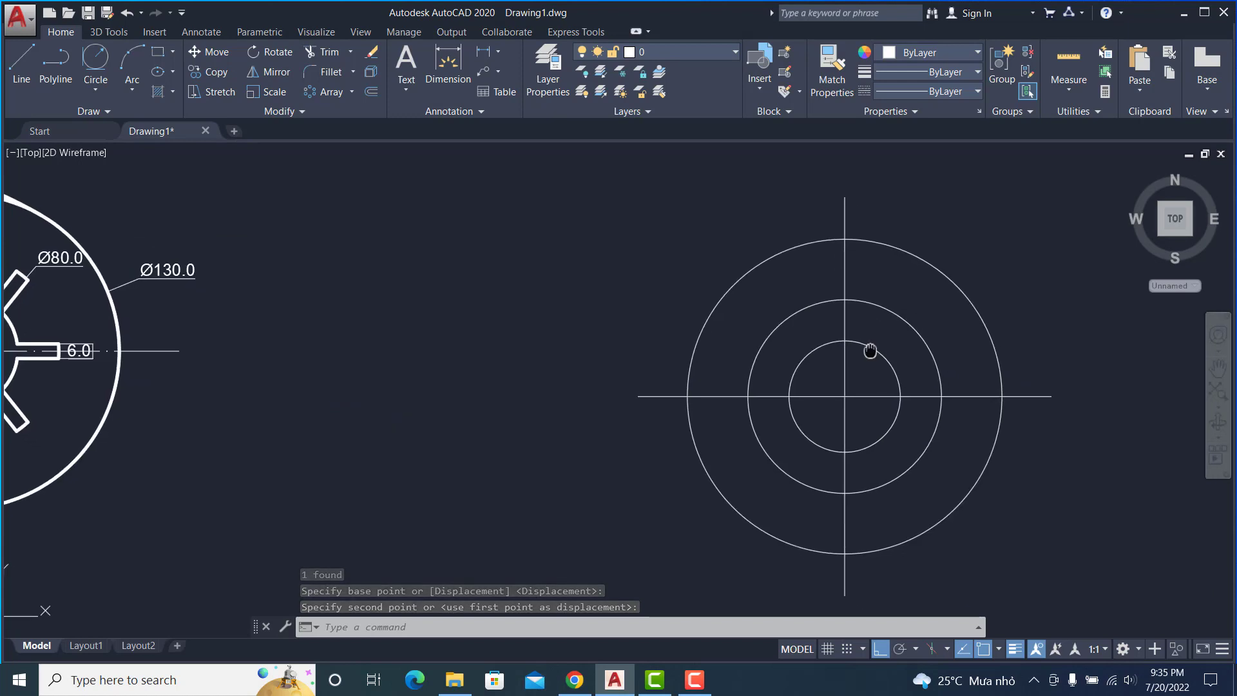
{"action": "type", "text": "T"}
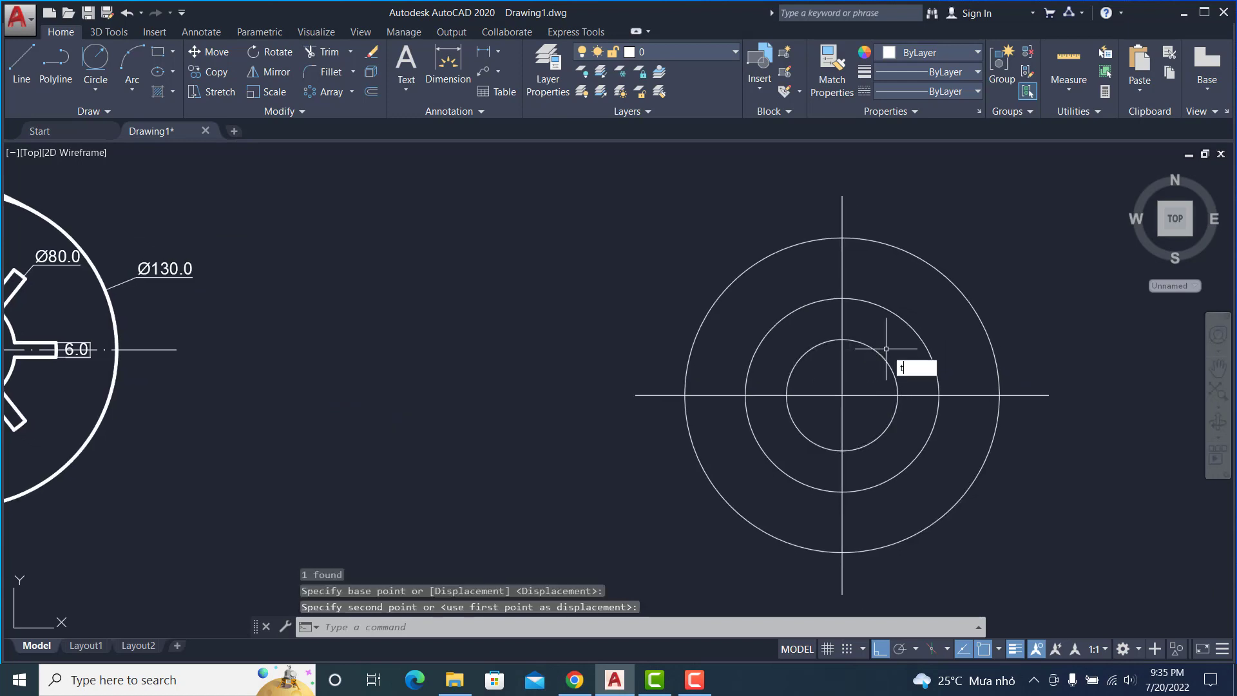
{"action": "key", "text": "Escape"}
{"action": "type", "text": "o"}
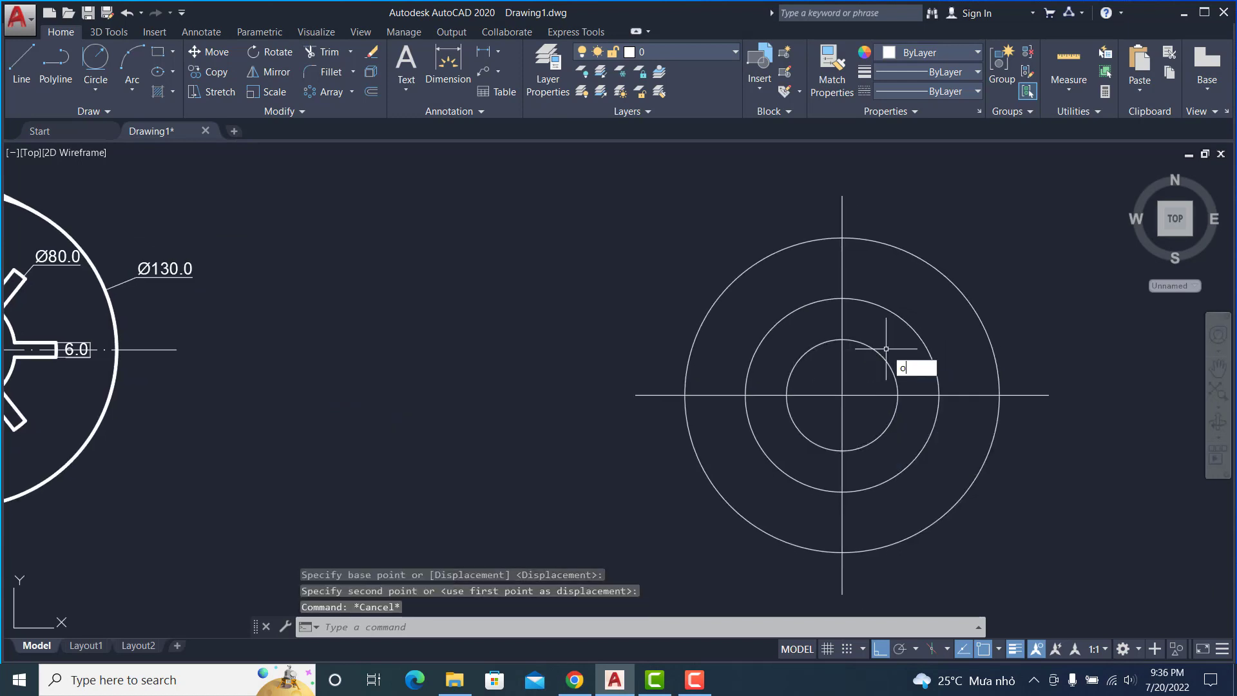
{"action": "key", "text": "Return"}
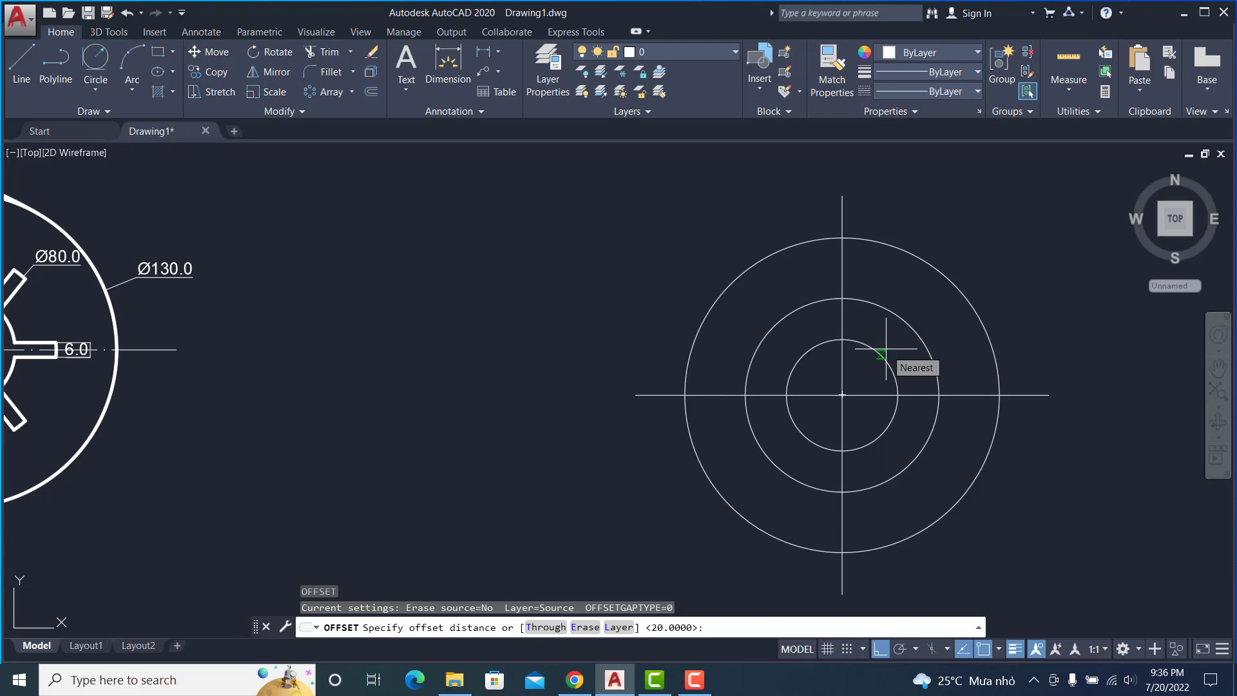
{"action": "type", "text": "3"}
{"action": "key", "text": "Return"}
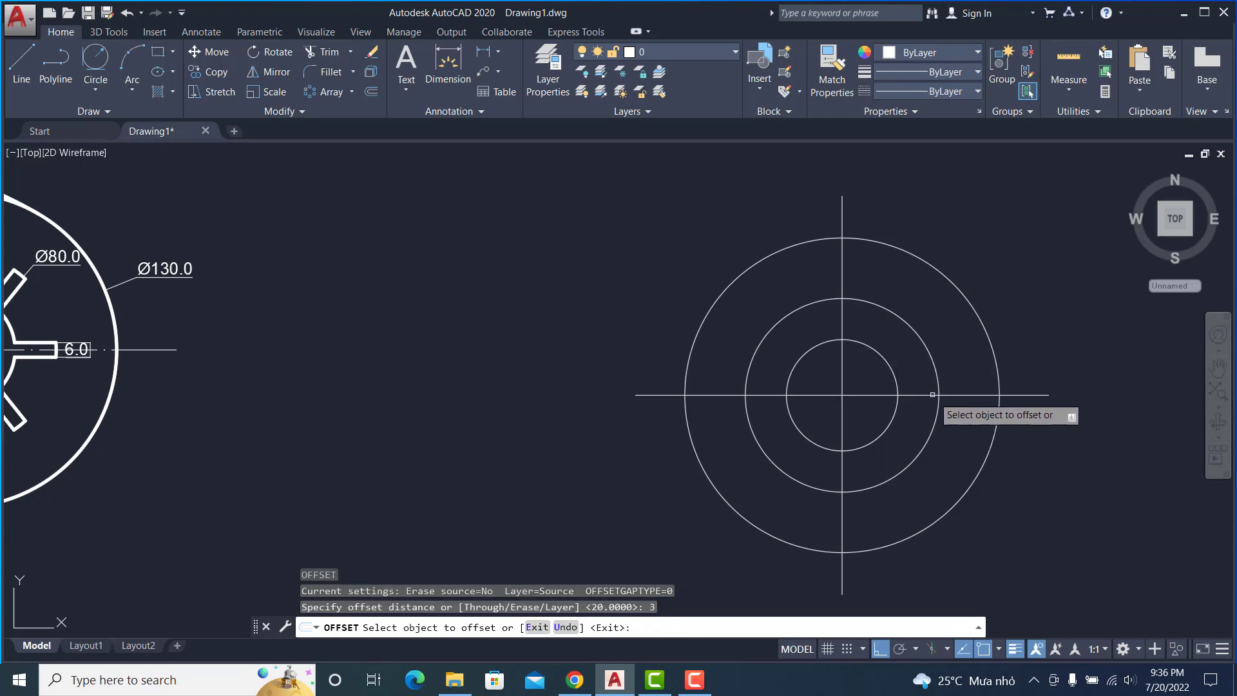
{"action": "left_click", "coordinate": [931, 394]}
{"action": "left_click", "coordinate": [928, 394]}
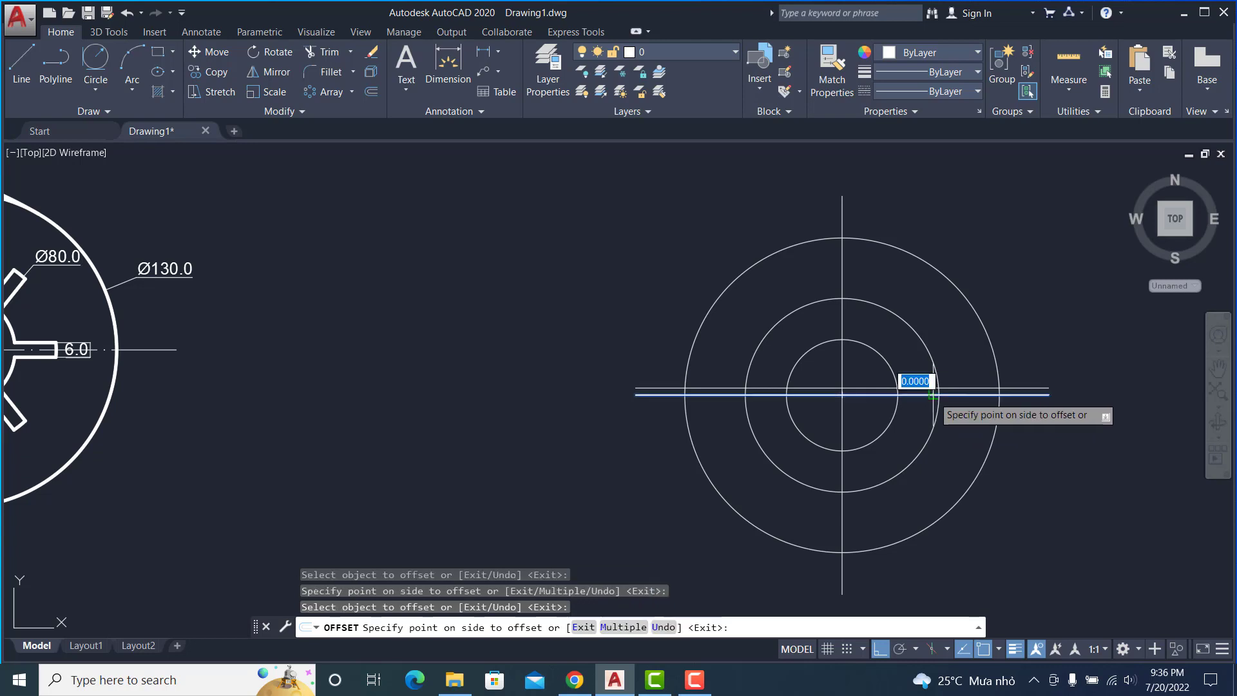
{"action": "key", "text": "Return"}
Trim the top slot line back to the middle circle
{"action": "key", "text": "Escape"}
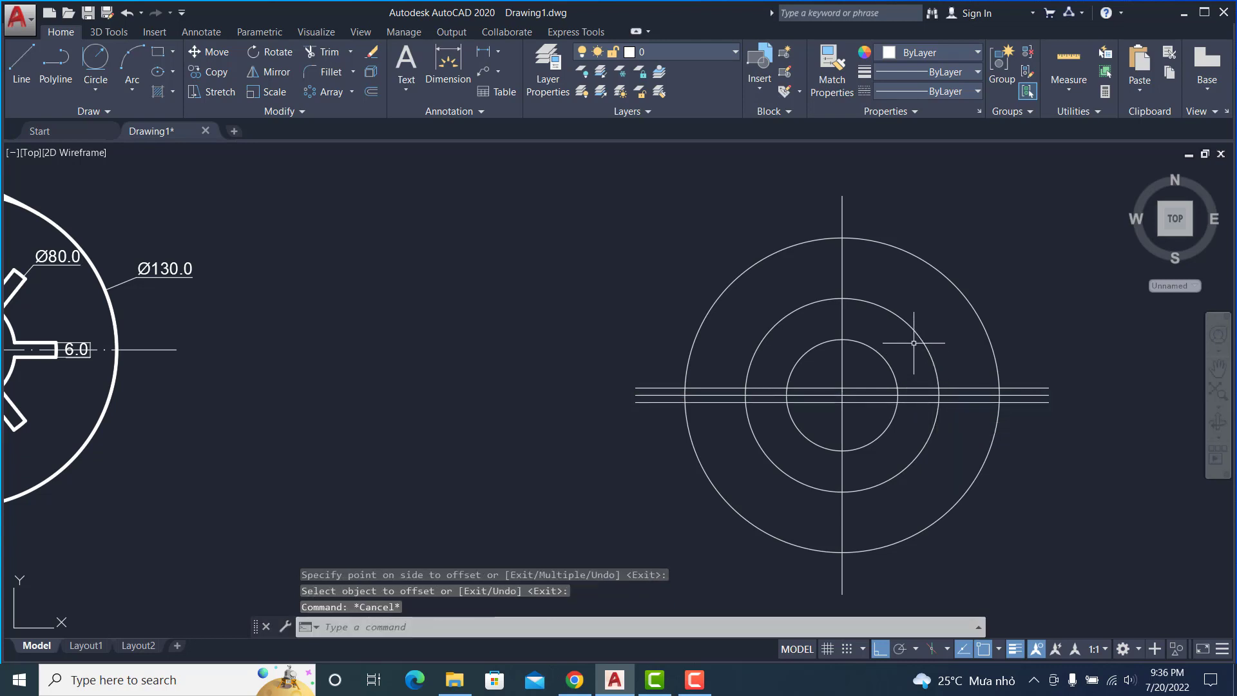
{"action": "type", "text": "TR"}
{"action": "key", "text": "Return"}
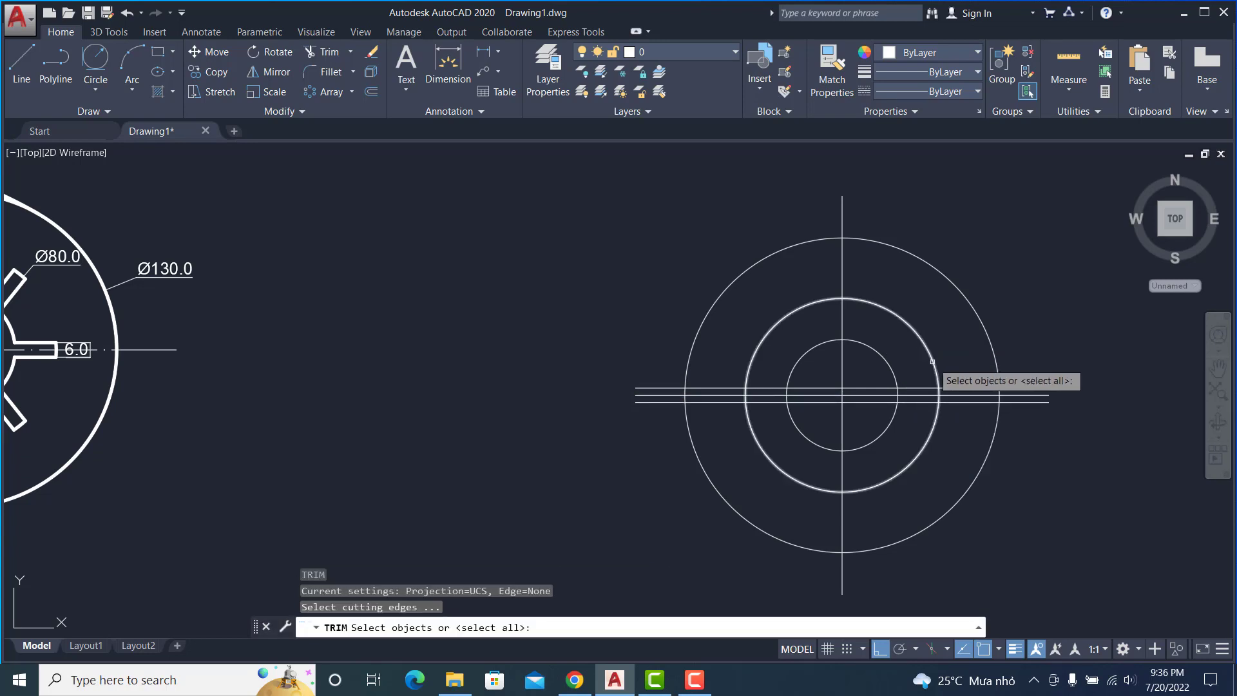
{"action": "left_click", "coordinate": [932, 363]}
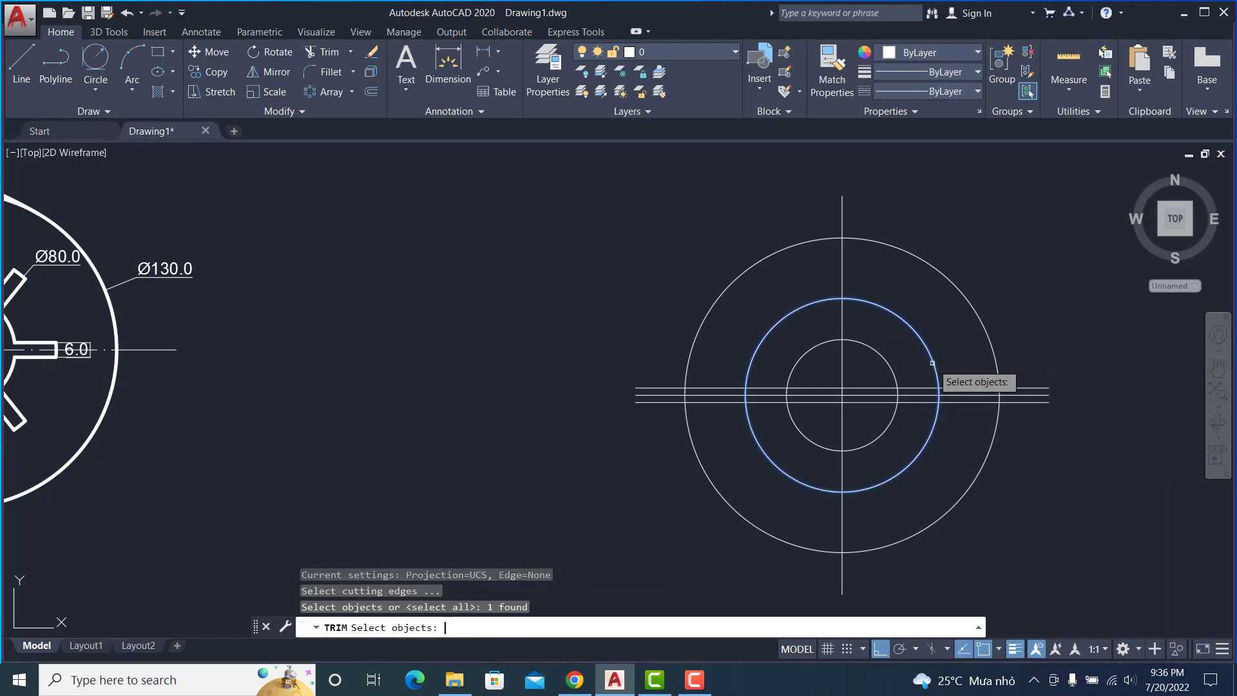
{"action": "key", "text": "Return"}
{"action": "left_click", "coordinate": [957, 388]}
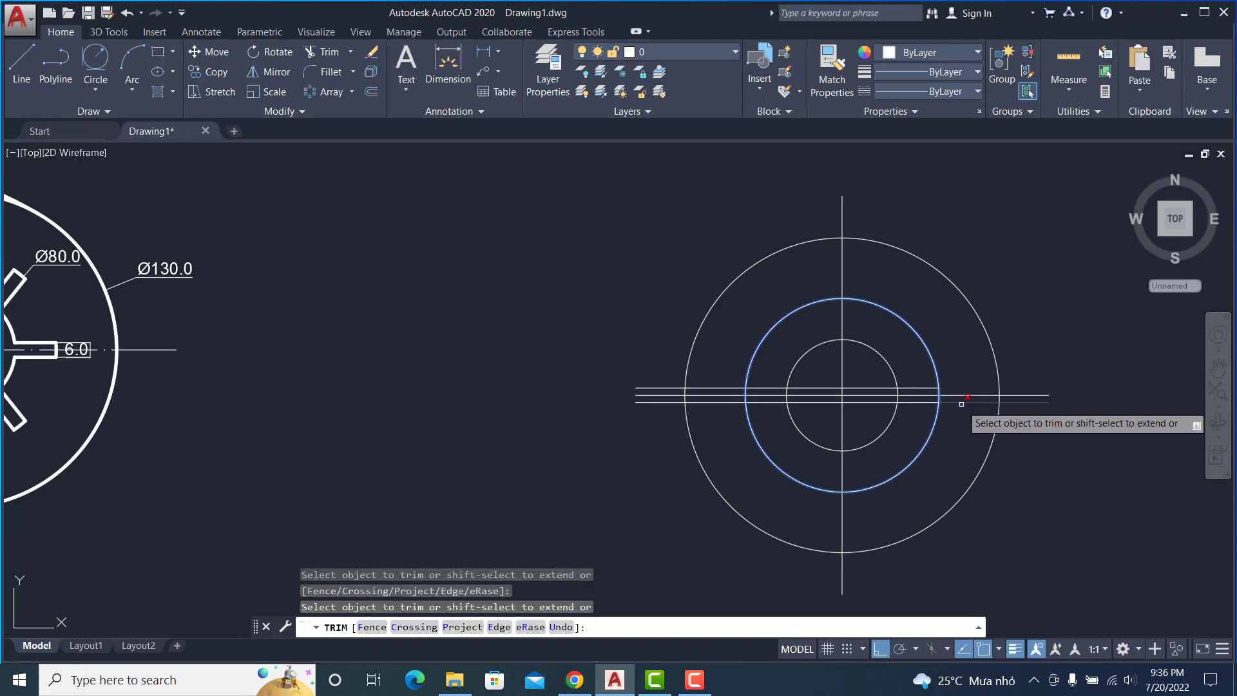
{"action": "key", "text": "Return"}
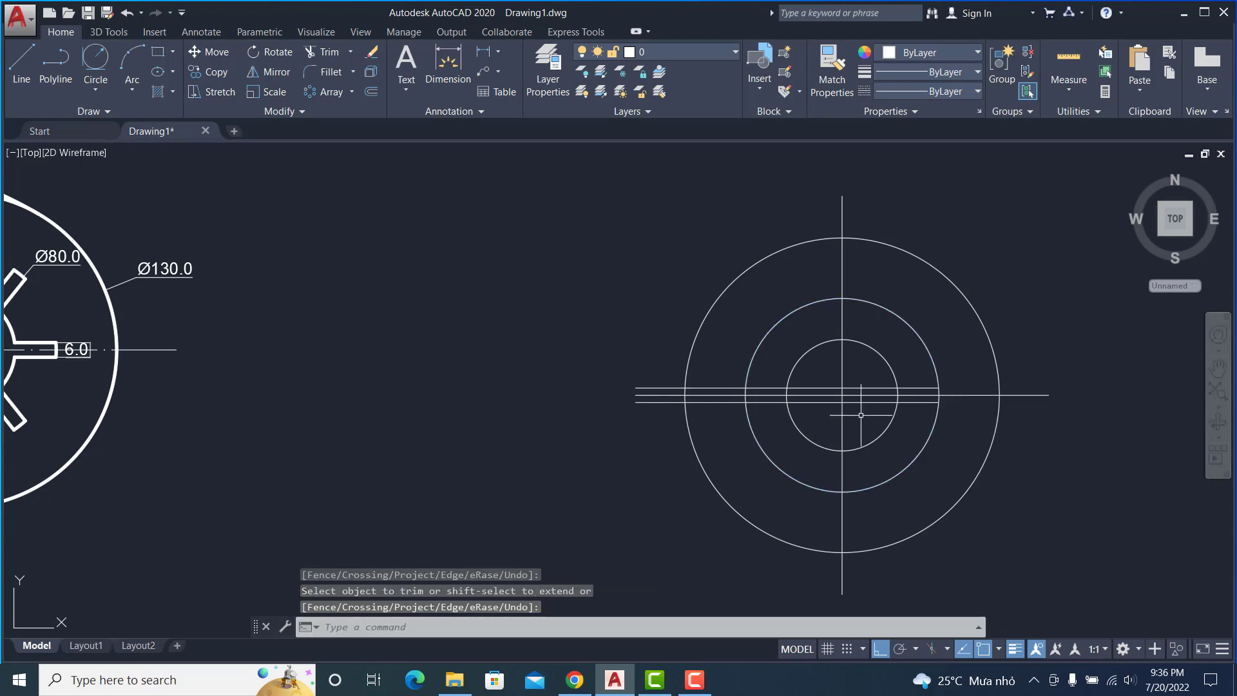
Trim the offset lines inside and left of the inner Ø46 circle
{"action": "middle_click_drag", "start_coordinate": [861, 415], "coordinate": [935, 435]}
{"action": "key", "text": "Return"}
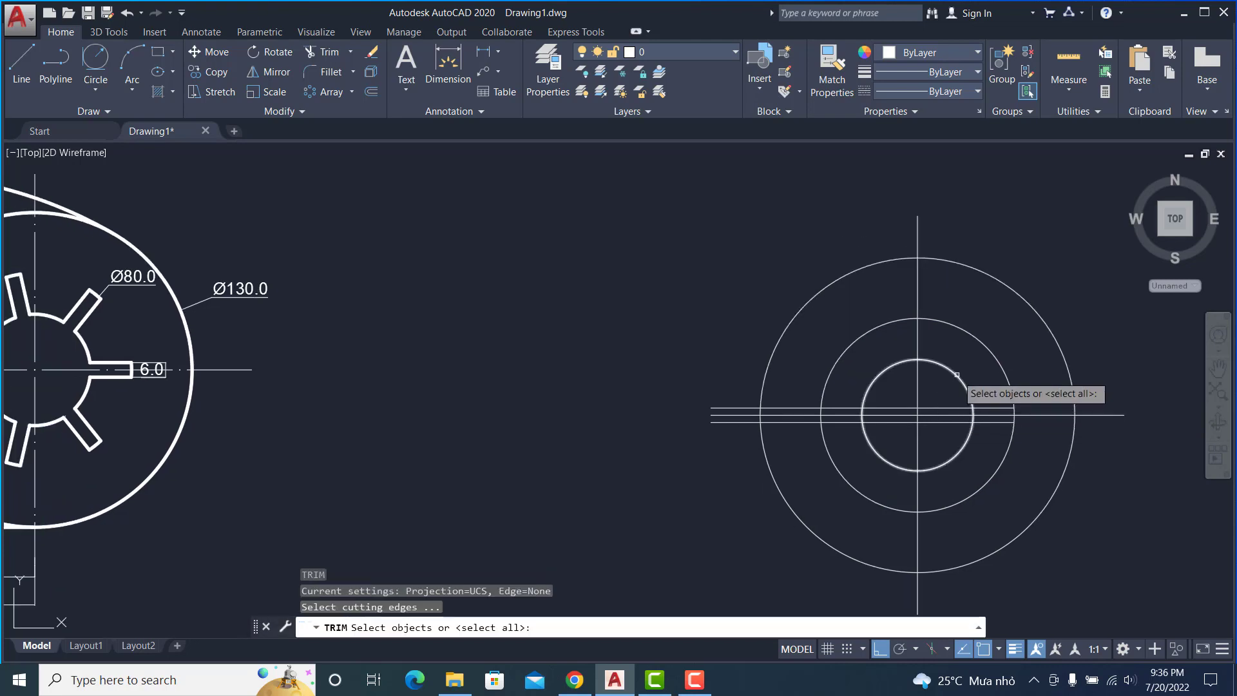
{"action": "left_click", "coordinate": [957, 375]}
{"action": "key", "text": "Return"}
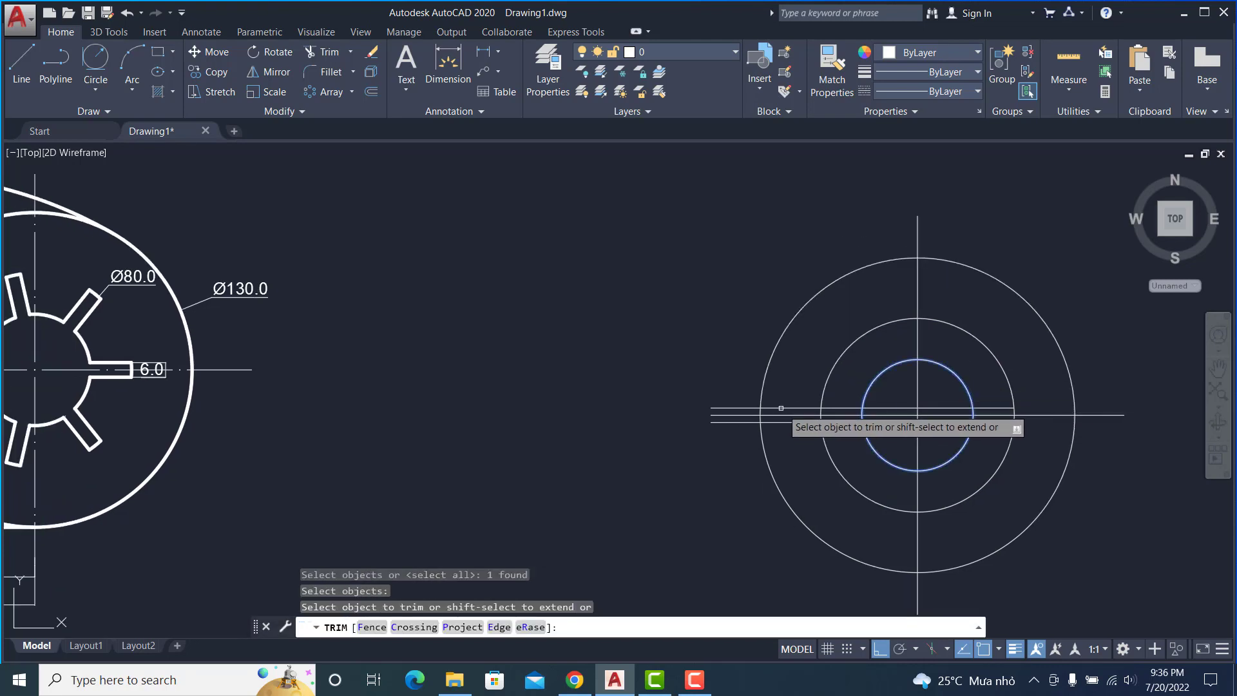
{"action": "left_click", "coordinate": [785, 422]}
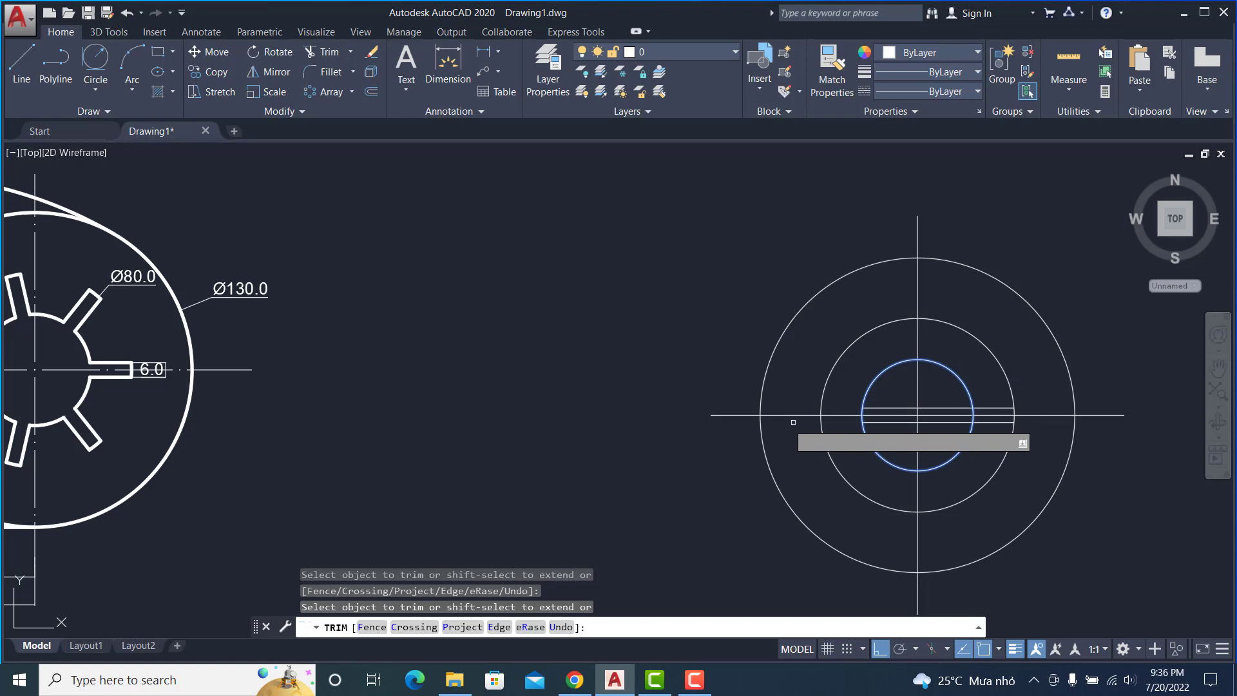
{"action": "left_click", "coordinate": [901, 408]}
{"action": "left_click", "coordinate": [899, 422]}
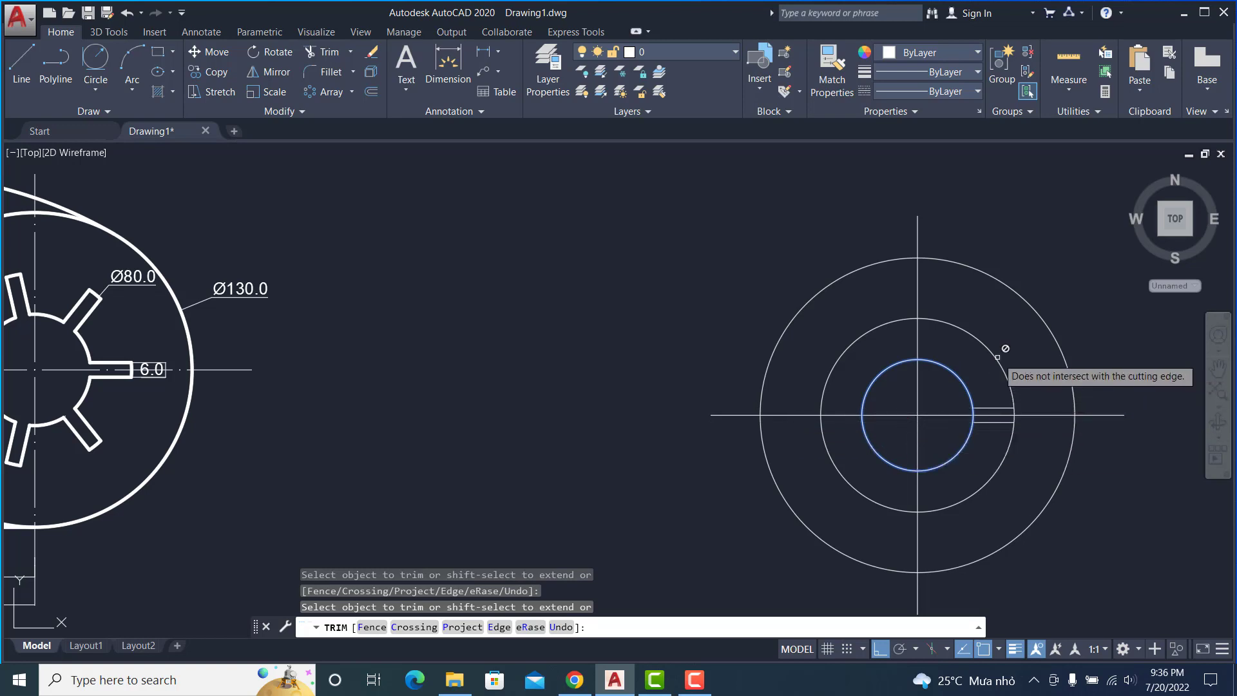
{"action": "left_click", "coordinate": [995, 356]}
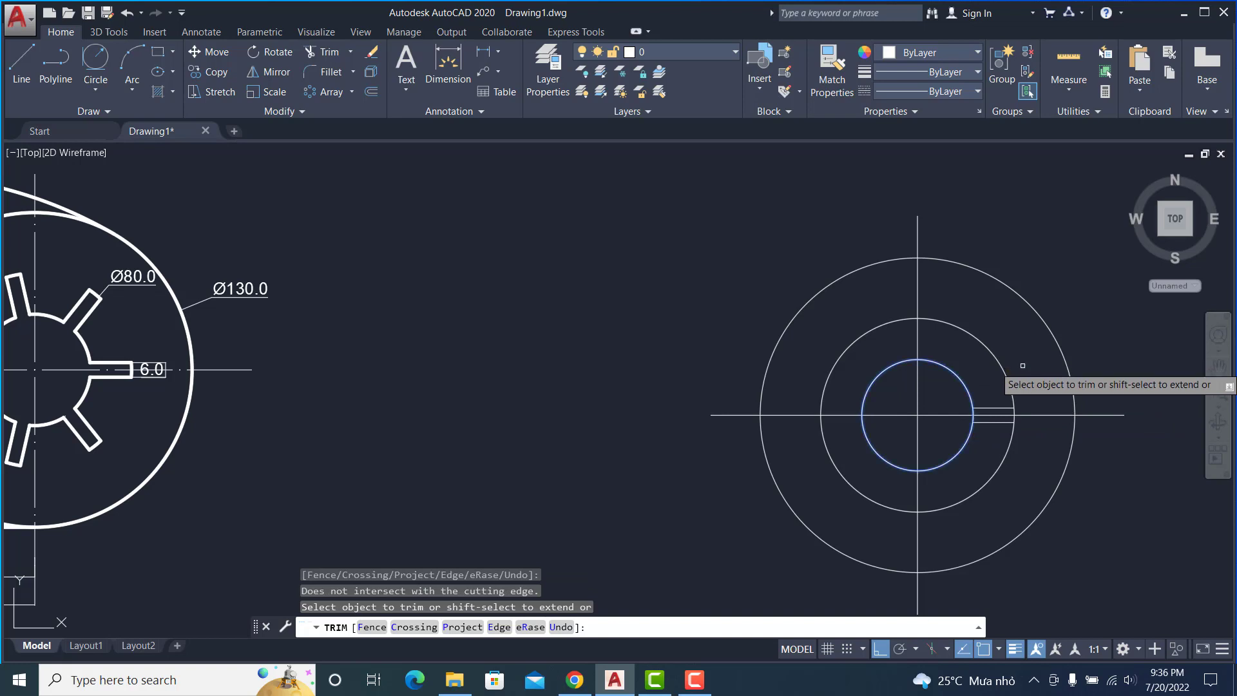
{"action": "key", "text": "Escape"}
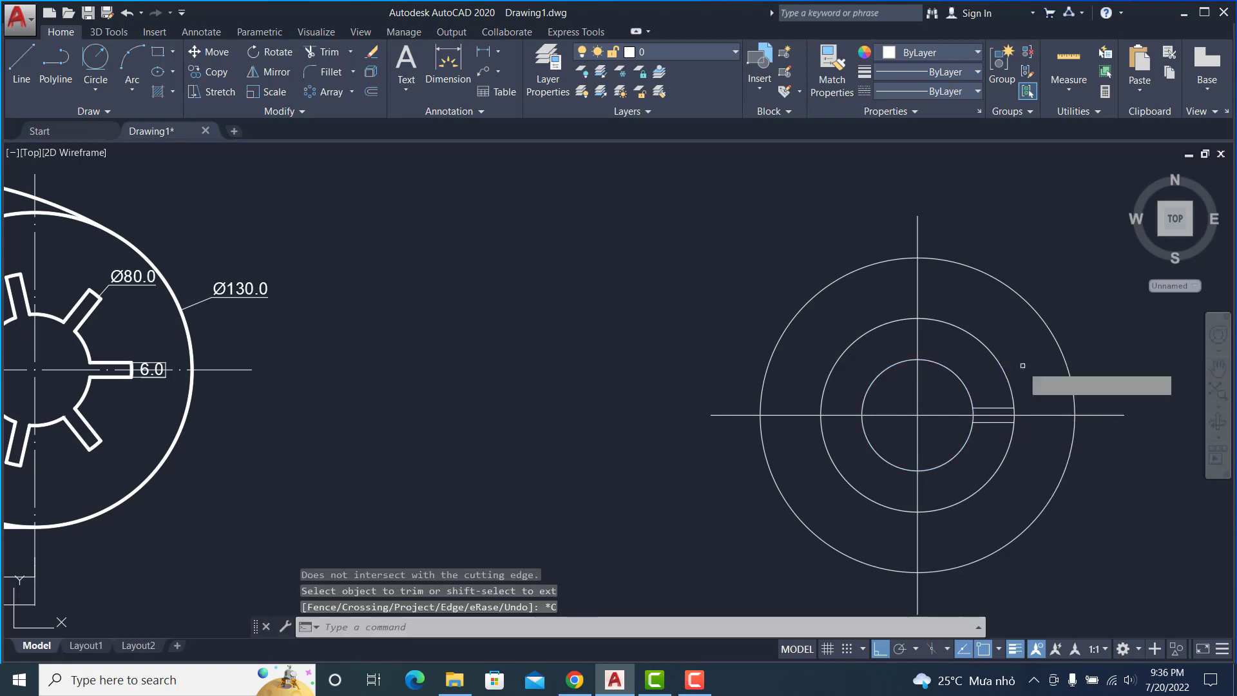
Trim the middle circle between the two slot lines to open the slot
{"action": "key", "text": "Return"}
{"action": "key", "text": "Return"}
{"action": "key", "text": "Escape"}
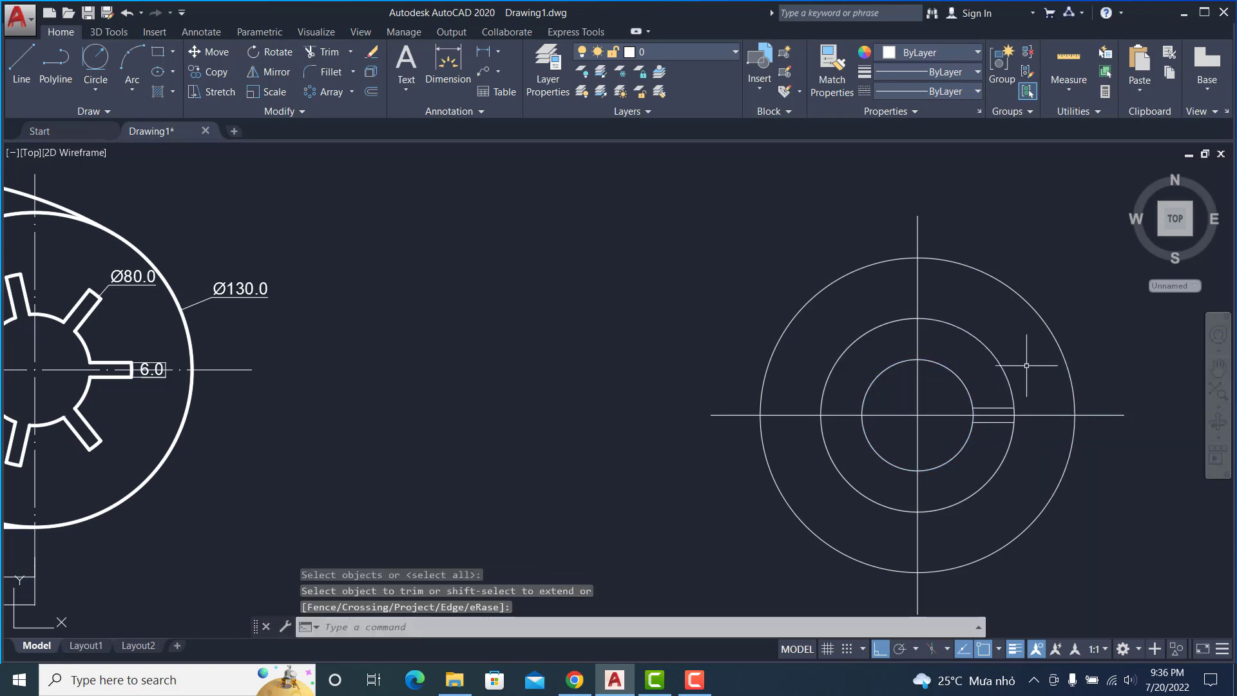
{"action": "key", "text": "Return"}
{"action": "left_click", "coordinate": [998, 407]}
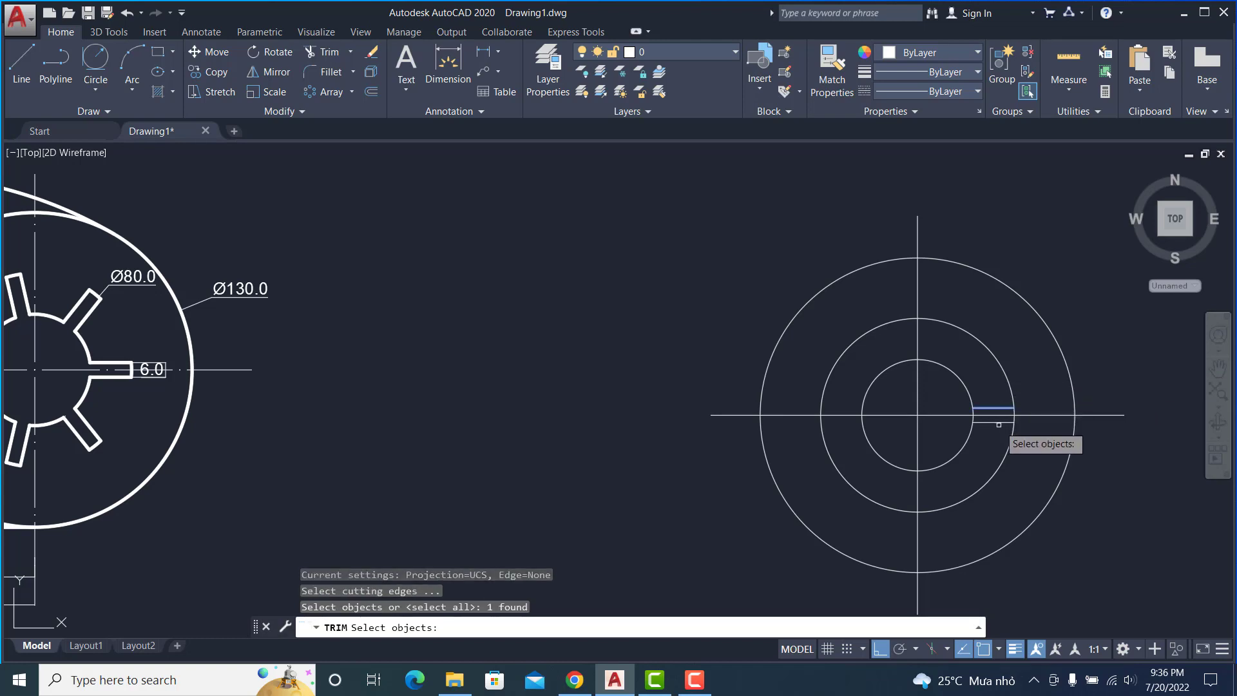
{"action": "left_click", "coordinate": [1002, 422]}
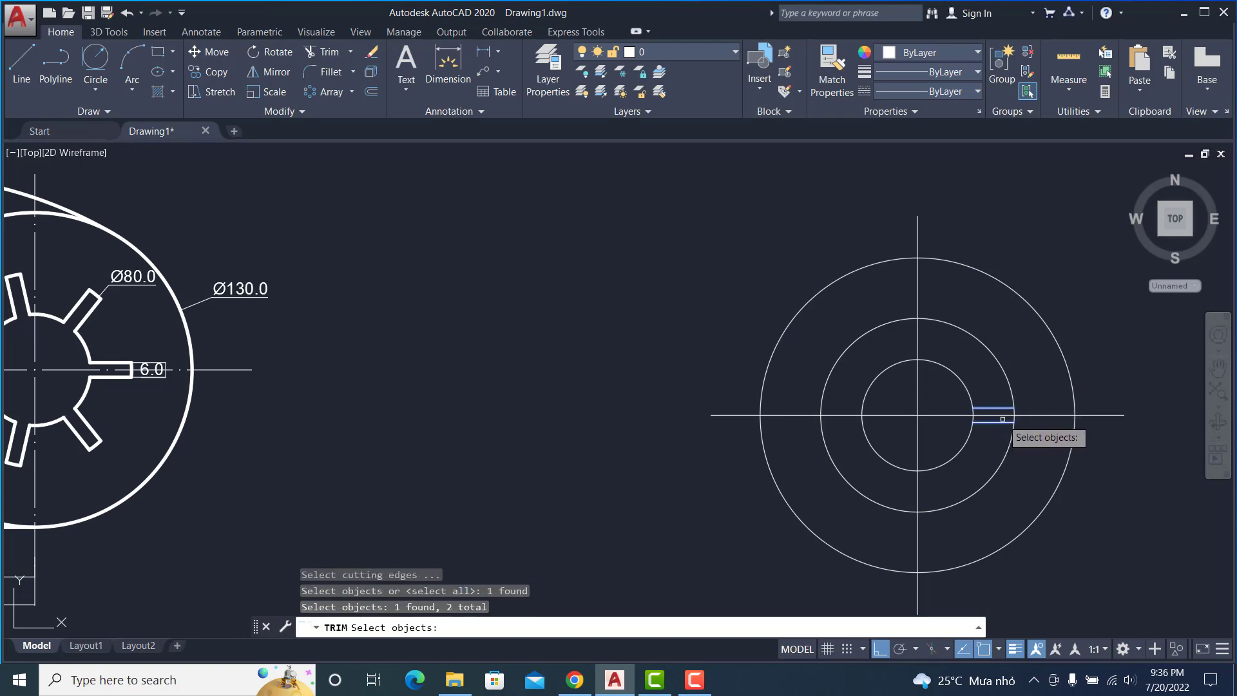
{"action": "key", "text": "Return"}
{"action": "left_click", "coordinate": [1002, 362]}
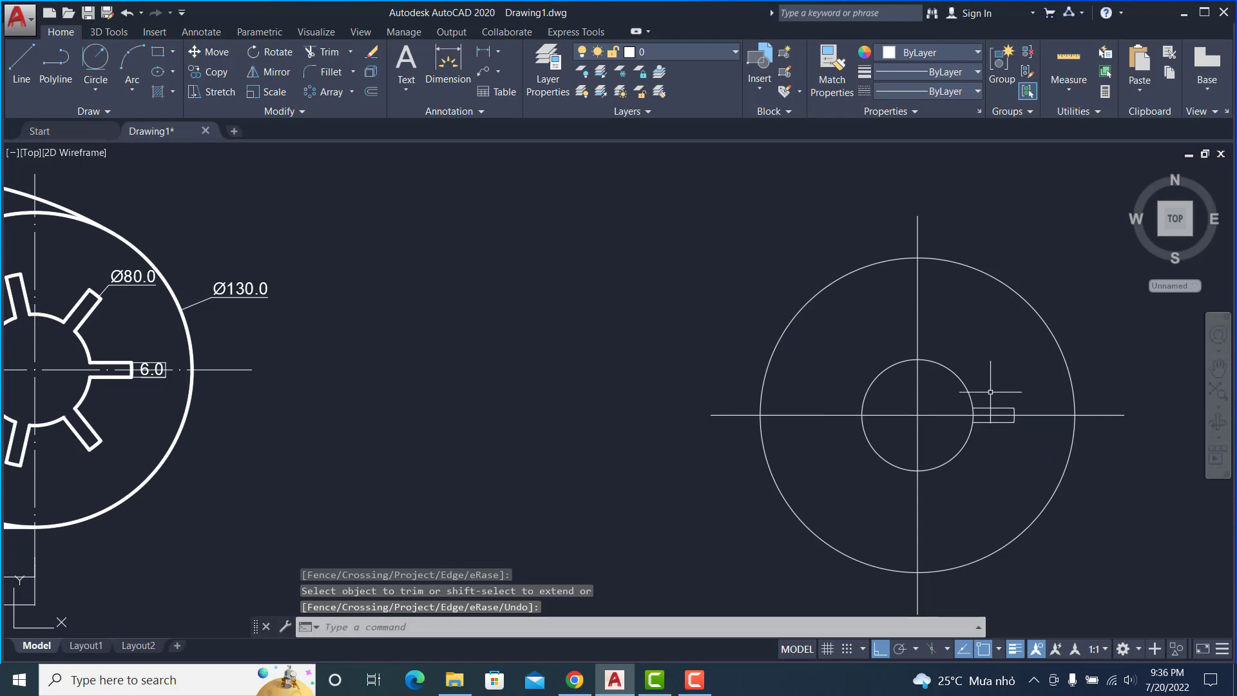
{"action": "mouse_move", "coordinate": [979, 421]}
{"action": "middle_mouse_down"}
{"action": "mouse_move", "coordinate": [997, 393]}
{"action": "mouse_move", "coordinate": [1083, 402]}
{"action": "middle_mouse_up"}
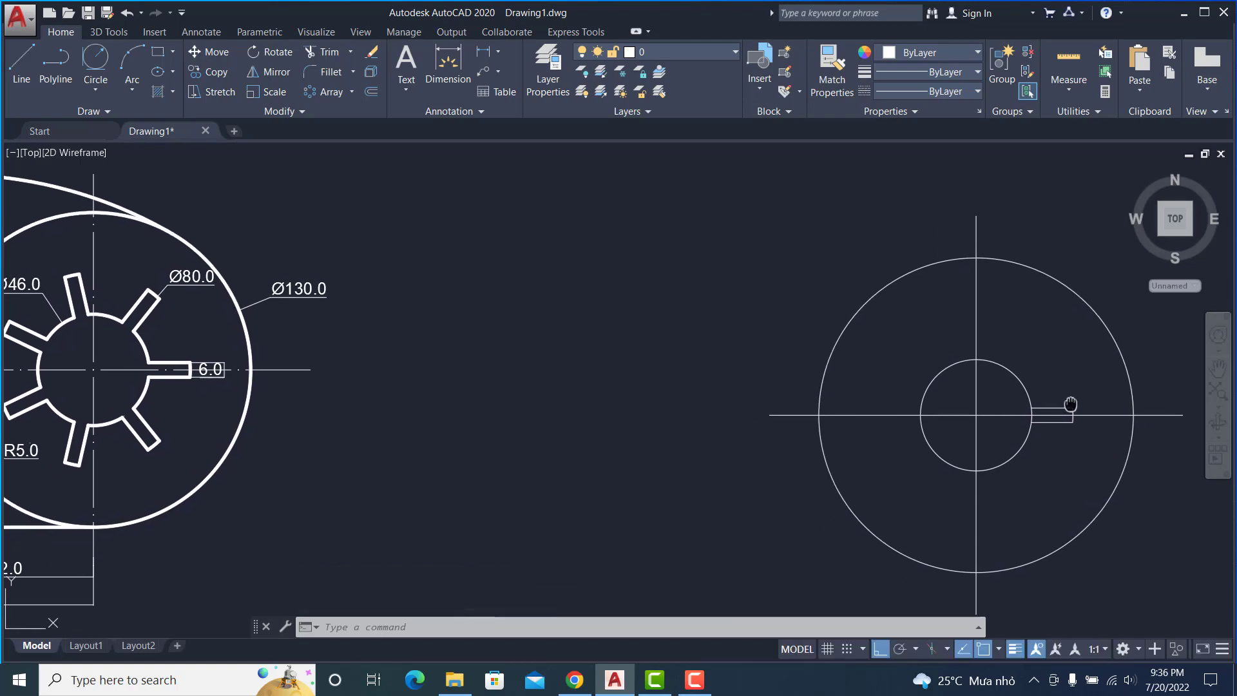
{"action": "middle_click_drag", "start_coordinate": [1083, 403], "coordinate": [1074, 403]}
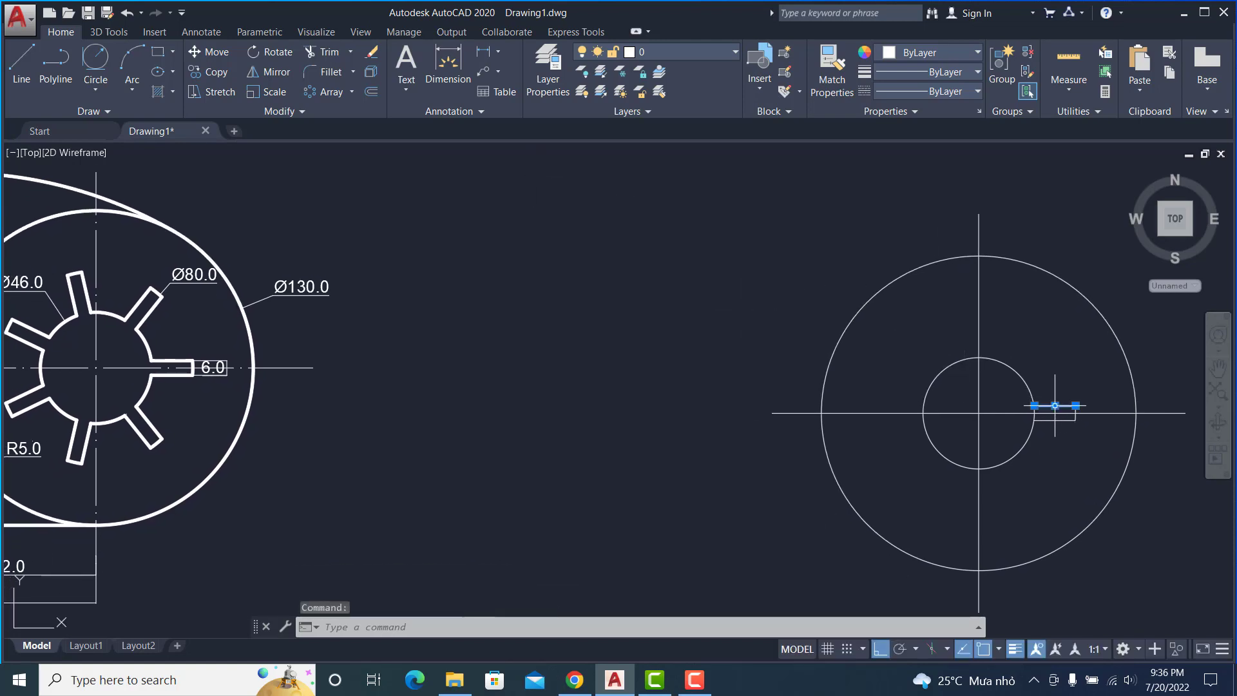
{"action": "scroll", "coordinate": [1069, 422], "scroll_direction": "down", "scroll_amount": 2}
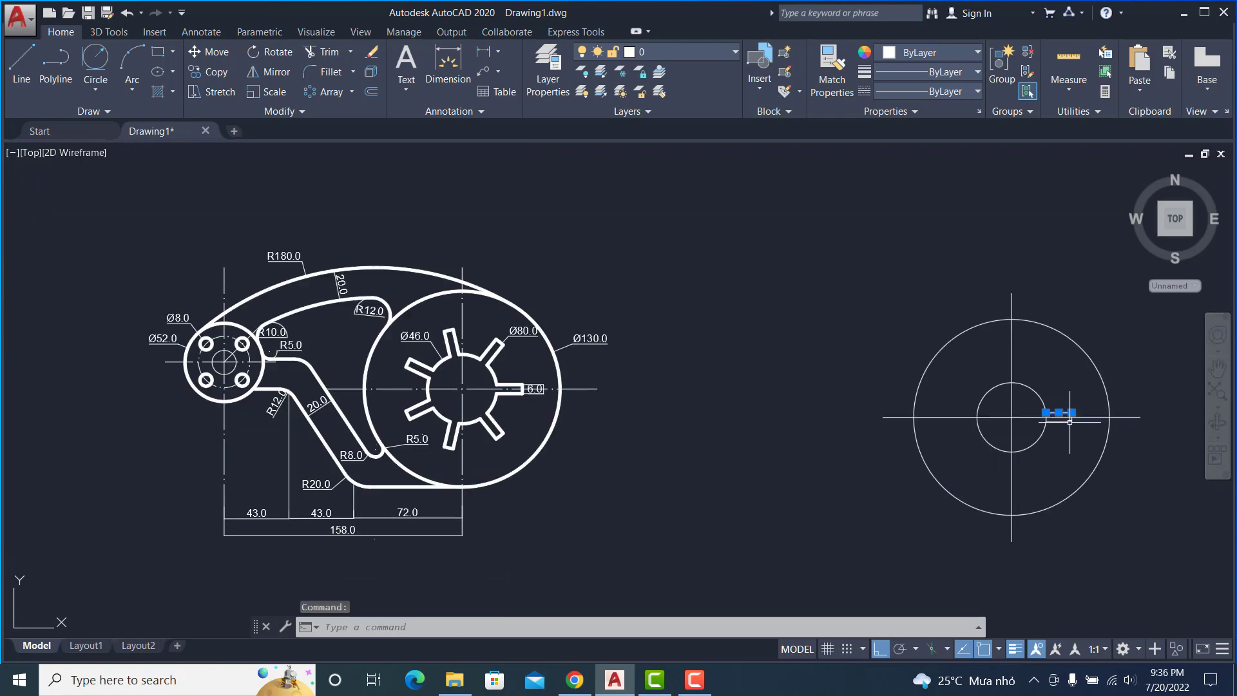
{"action": "scroll", "coordinate": [1069, 422], "scroll_direction": "up", "scroll_amount": 8}
Polar-array the keyway slot into 7 copies over 360° around the Ø46 circle's centre
{"action": "scroll", "coordinate": [1063, 415], "scroll_direction": "up", "scroll_amount": 2}
{"action": "left_click_drag", "start_coordinate": [1065, 451], "coordinate": [989, 422]}
{"action": "scroll", "coordinate": [988, 423], "scroll_direction": "down", "scroll_amount": 2}
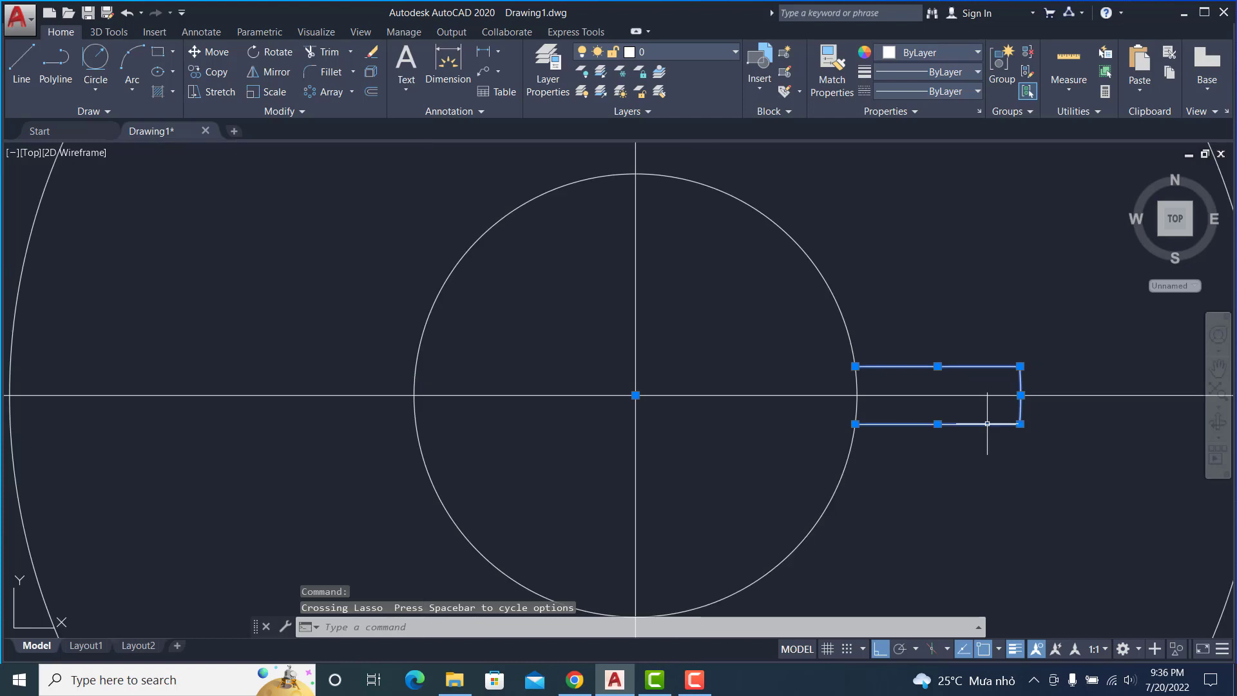
{"action": "left_click", "coordinate": [335, 93]}
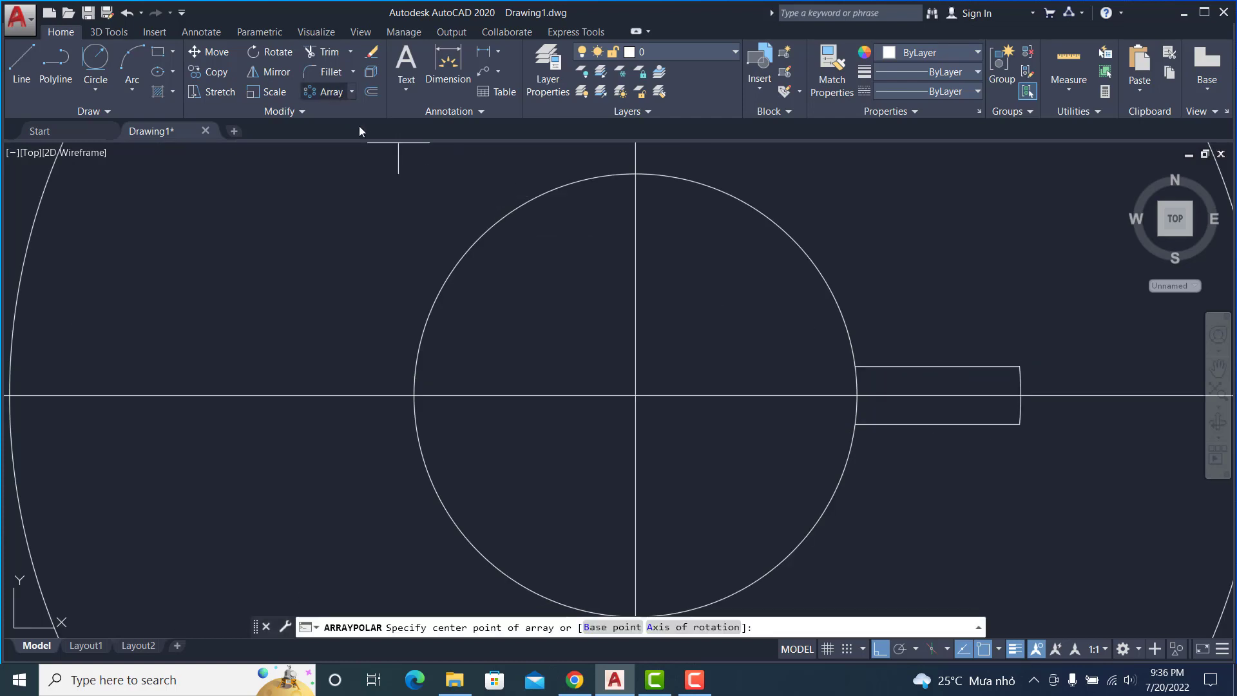
{"action": "left_click", "coordinate": [636, 395]}
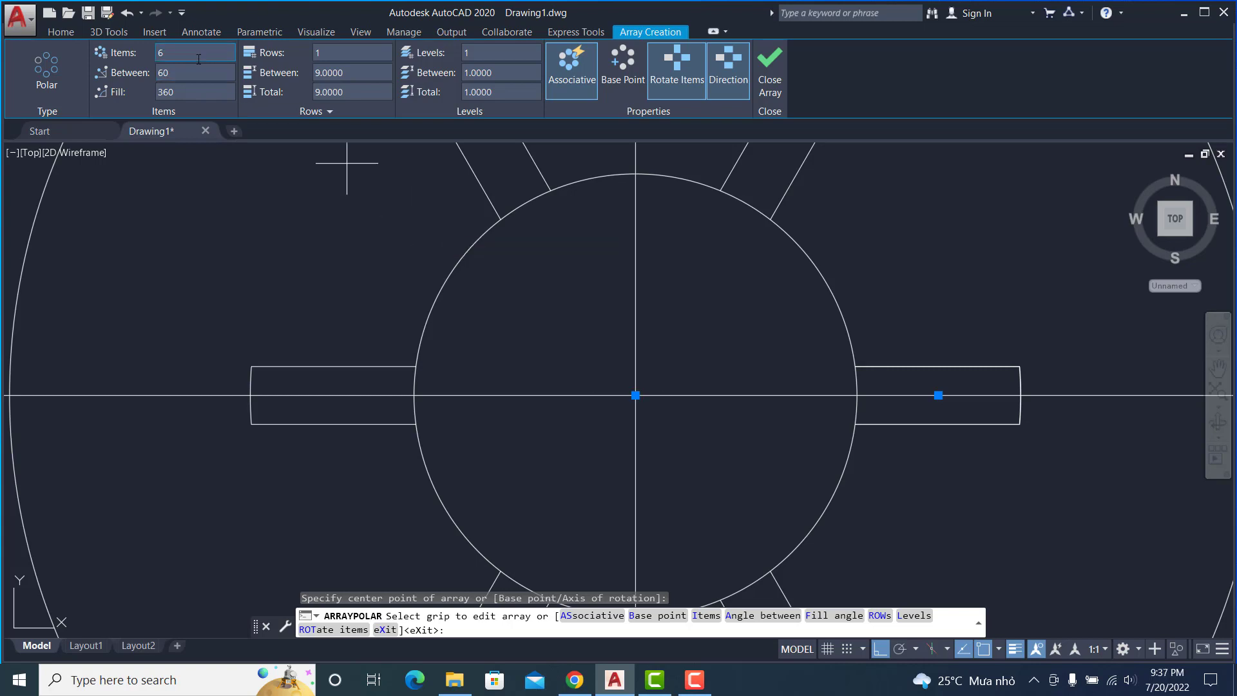
{"action": "type", "text": "7"}
{"action": "key", "text": "Return"}
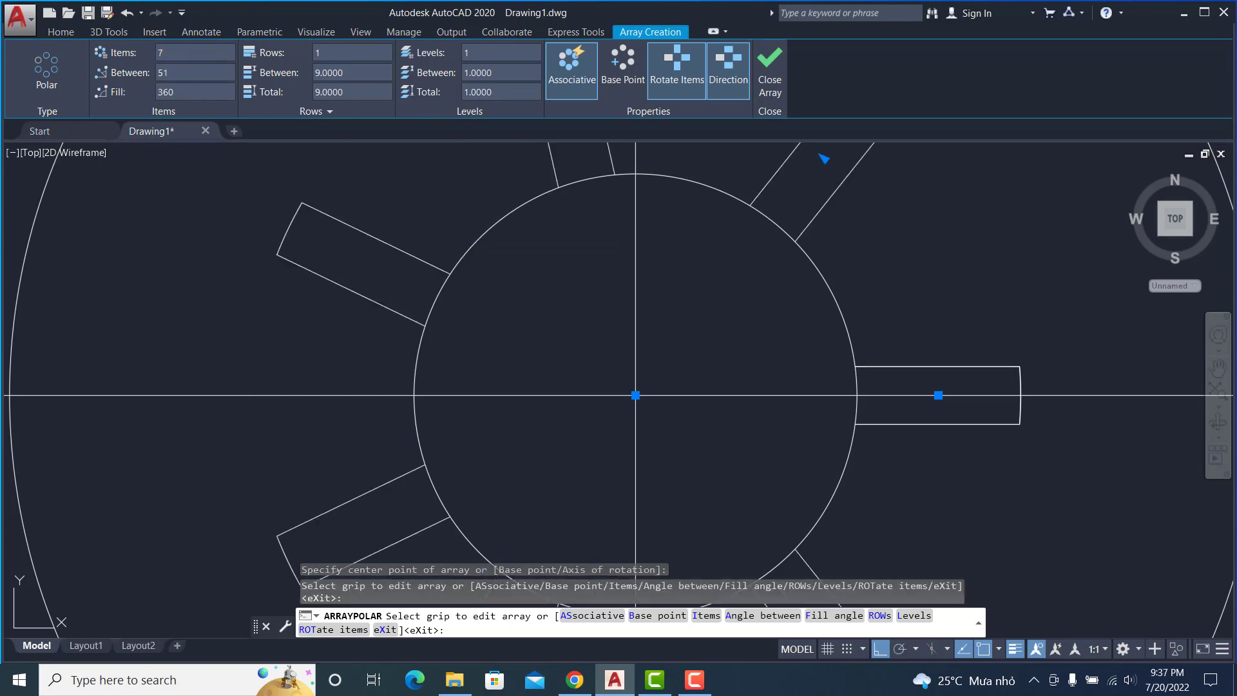
{"action": "left_click", "coordinate": [770, 74]}
{"action": "scroll", "coordinate": [873, 248], "scroll_direction": "up", "scroll_amount": 2}
Zoom and pan to centre the gear copy in view
{"action": "scroll", "coordinate": [873, 248], "scroll_direction": "up", "scroll_amount": 1}
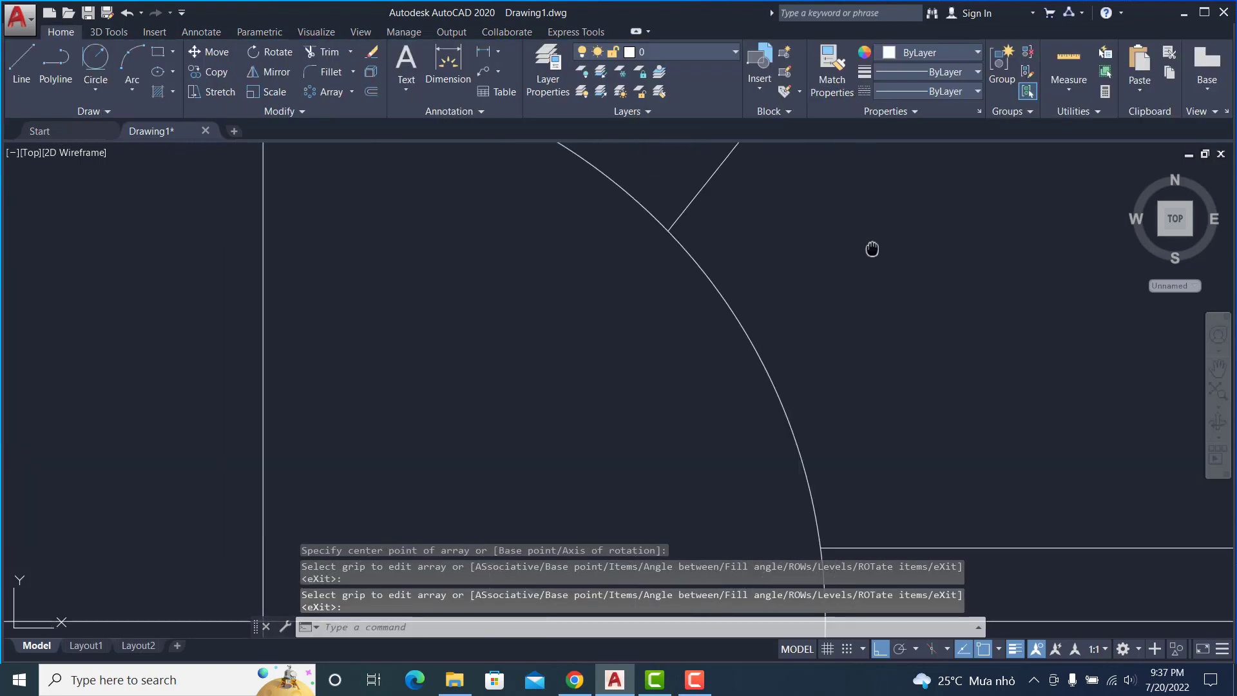
{"action": "scroll", "coordinate": [872, 248], "scroll_direction": "down", "scroll_amount": 5}
{"action": "middle_click", "coordinate": [837, 268]}
{"action": "middle_click", "coordinate": [837, 268]}
{"action": "middle_click_drag", "start_coordinate": [837, 268], "coordinate": [716, 214]}
{"action": "scroll", "coordinate": [880, 269], "scroll_direction": "up", "scroll_amount": 2}
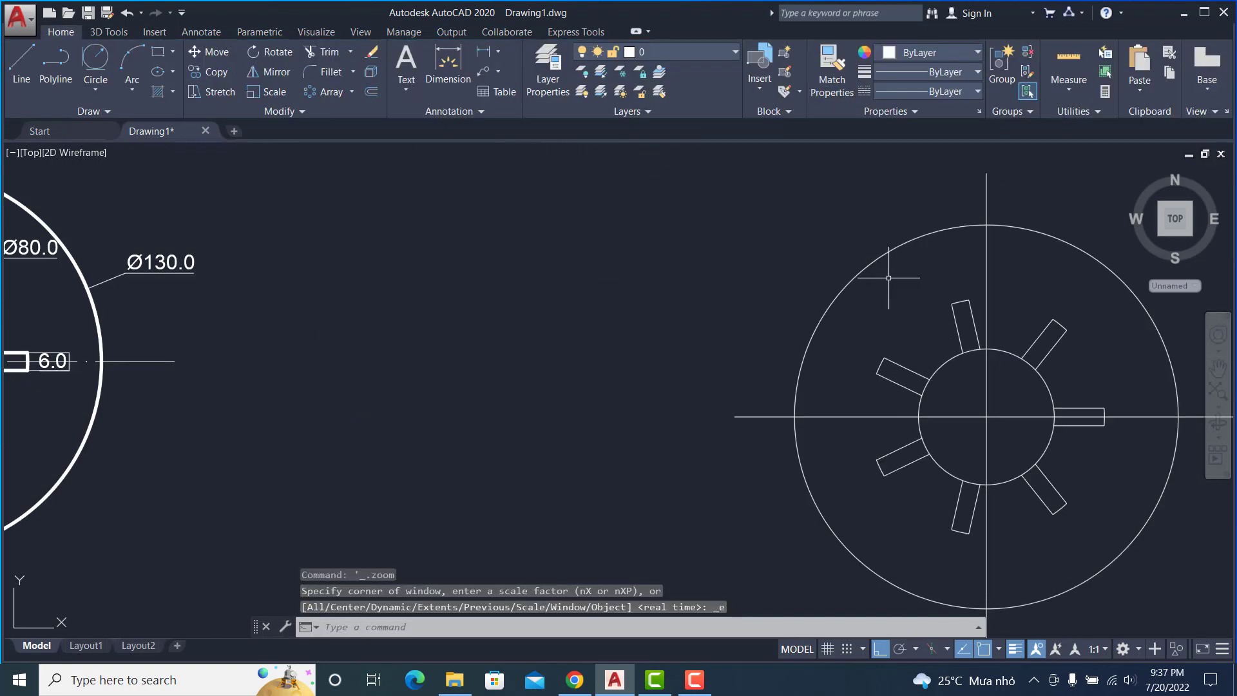
{"action": "scroll", "coordinate": [879, 269], "scroll_direction": "down", "scroll_amount": 2}
{"action": "scroll", "coordinate": [741, 241], "scroll_direction": "up", "scroll_amount": 1}
{"action": "scroll", "coordinate": [752, 244], "scroll_direction": "up", "scroll_amount": 1}
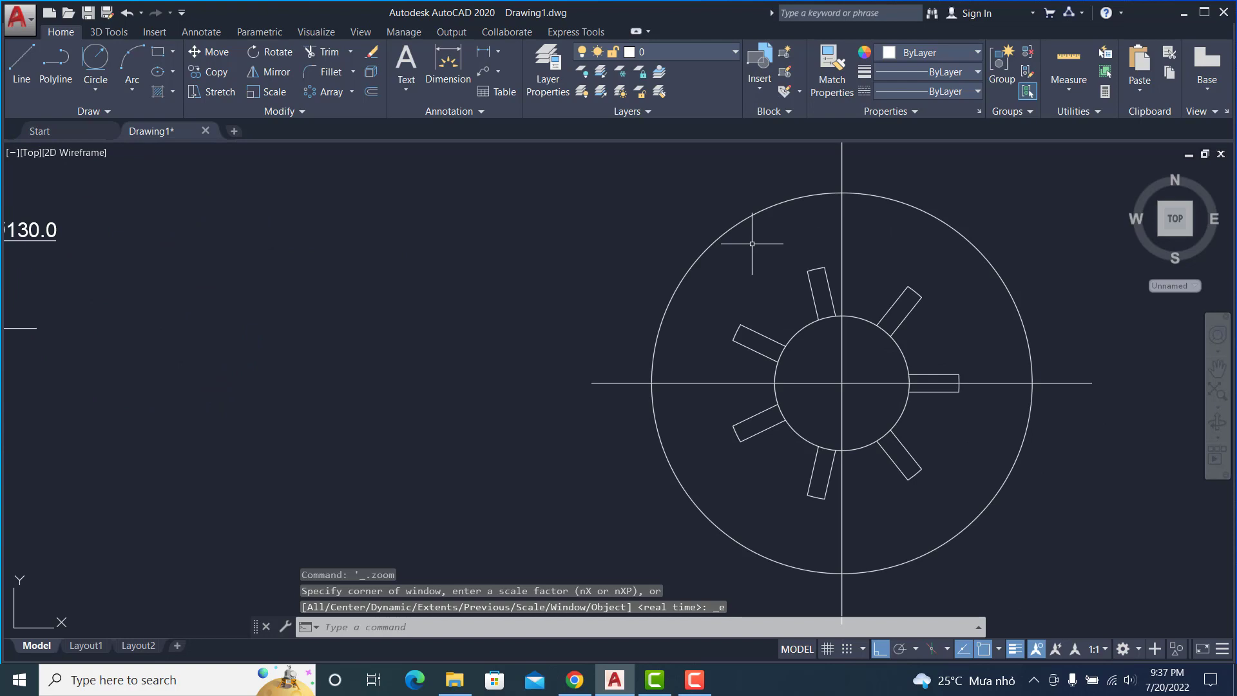
{"action": "middle_click_drag", "start_coordinate": [752, 244], "coordinate": [691, 230]}
{"action": "scroll", "coordinate": [695, 242], "scroll_direction": "up", "scroll_amount": 3}
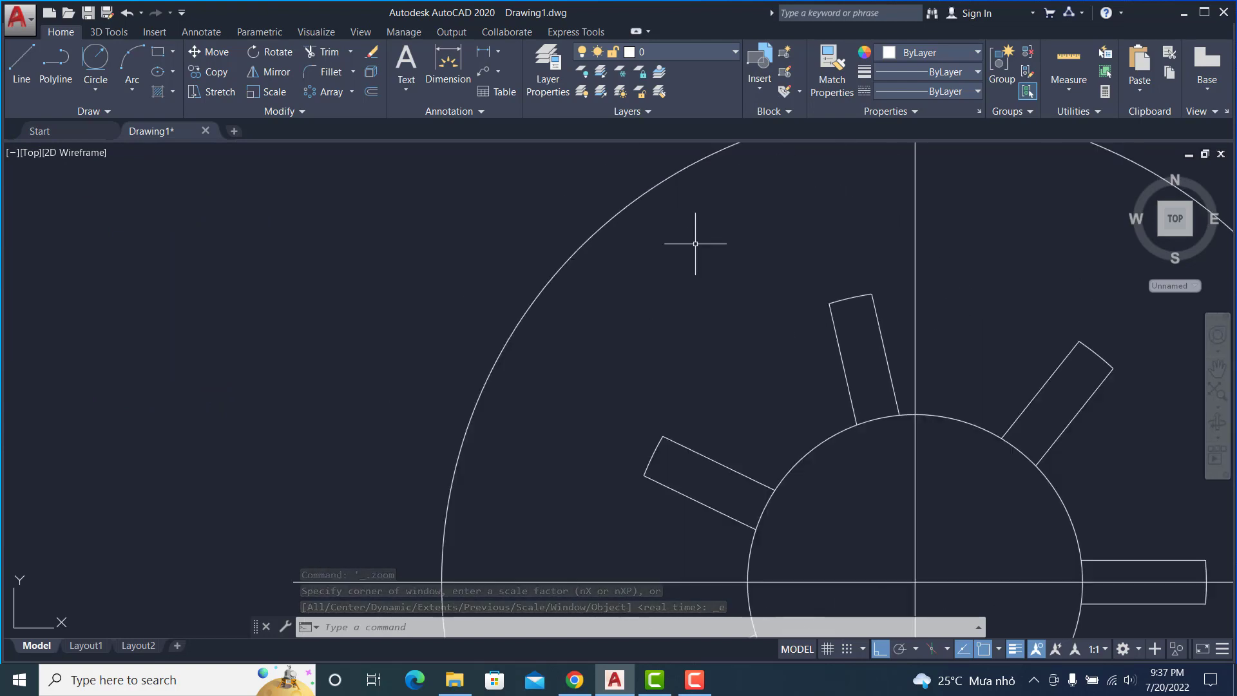
{"action": "scroll", "coordinate": [696, 248], "scroll_direction": "down", "scroll_amount": 2}
{"action": "middle_click_drag", "start_coordinate": [644, 221], "coordinate": [642, 227]}
{"action": "type", "text": "TR"}
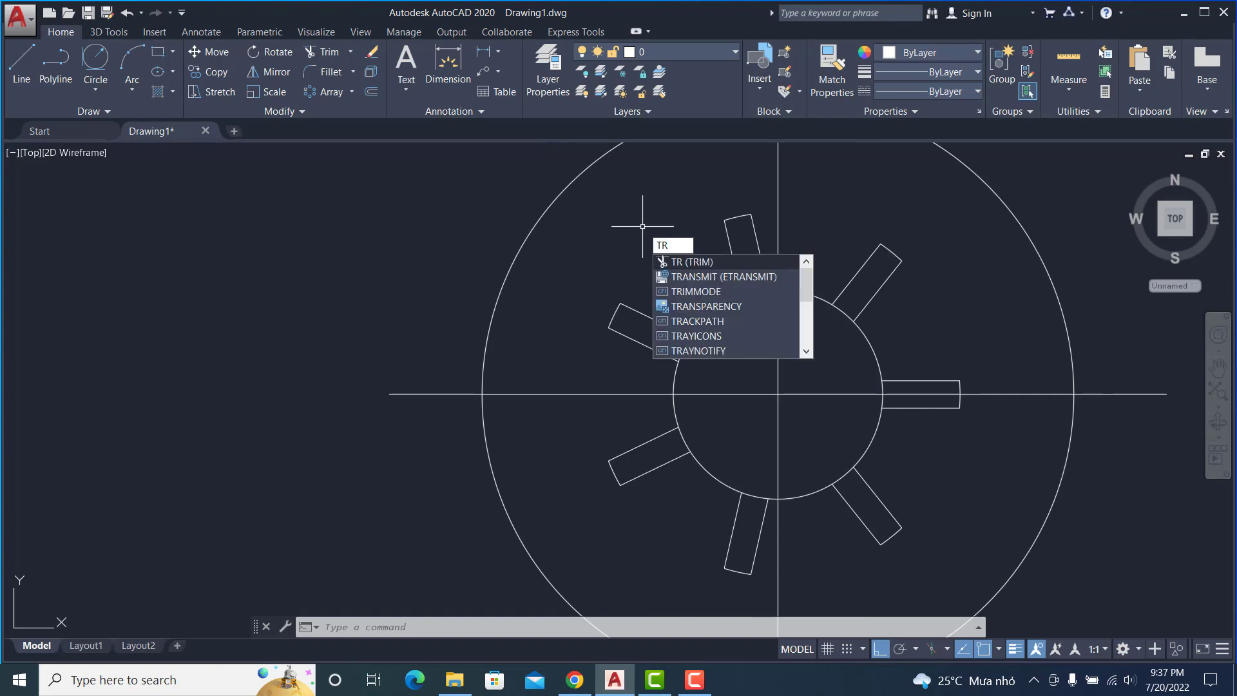
Trim the inner circle's arc inside each slot opening around the bore
{"action": "key", "text": "Return"}
{"action": "key", "text": "Return"}
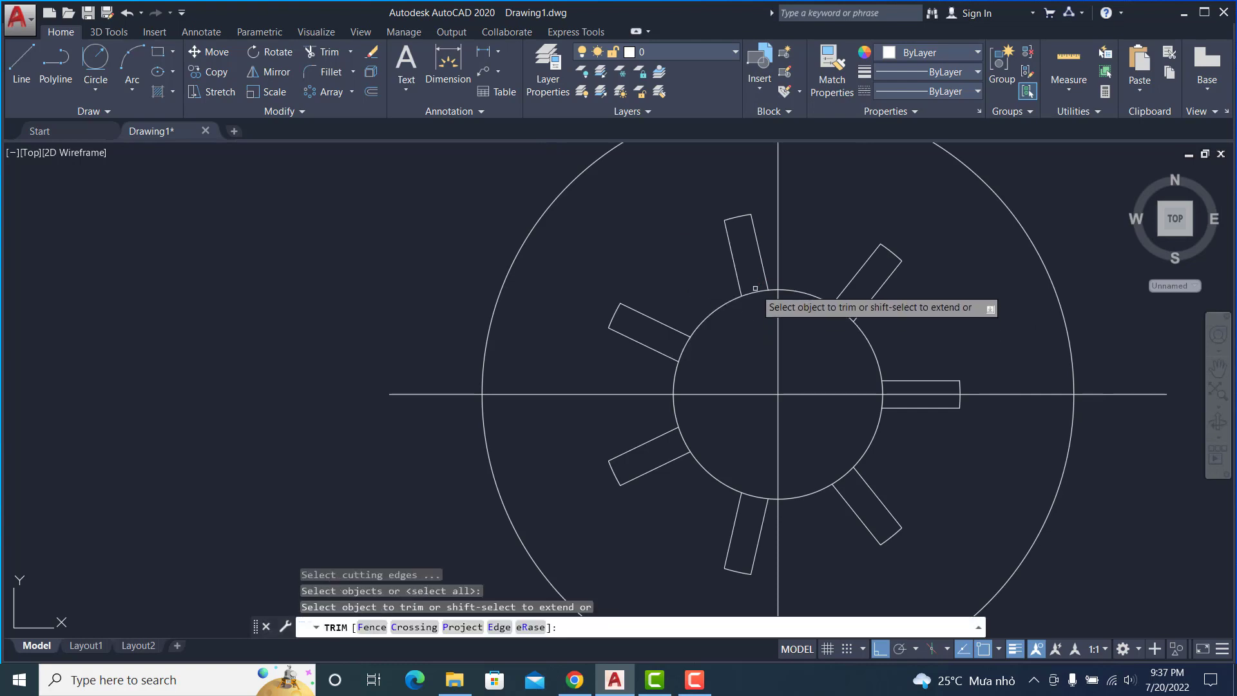
{"action": "left_click", "coordinate": [755, 288]}
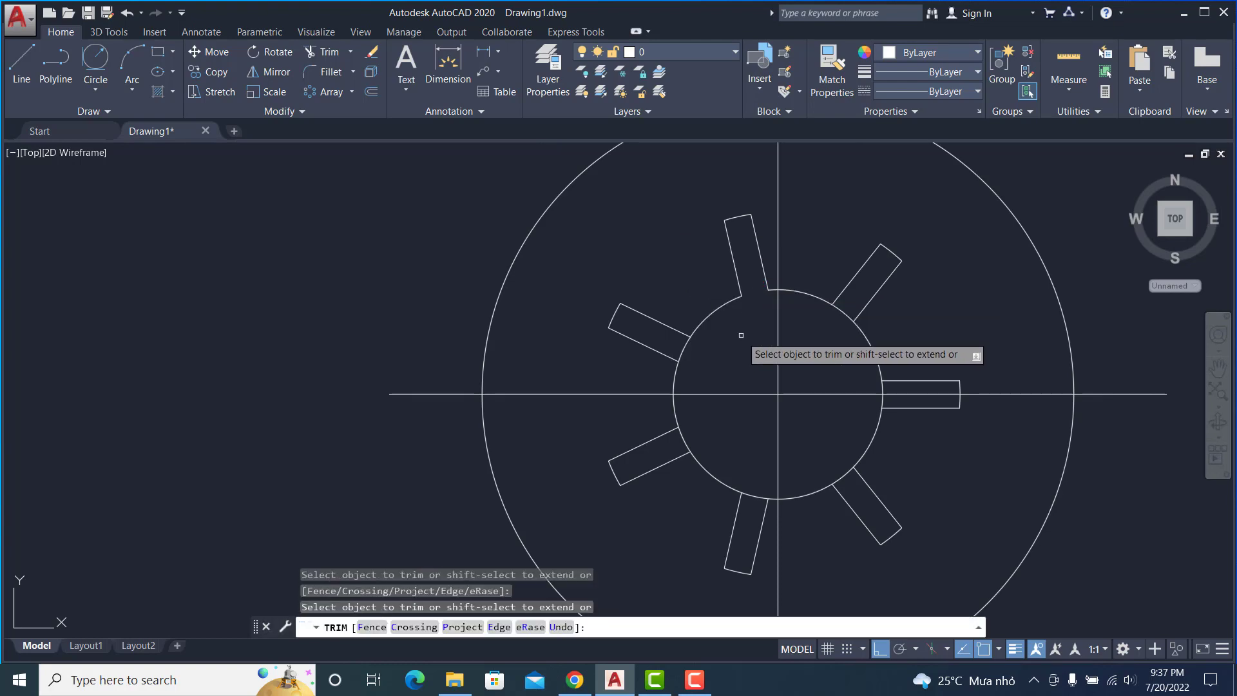
{"action": "left_click", "coordinate": [684, 349]}
{"action": "left_click", "coordinate": [683, 438]}
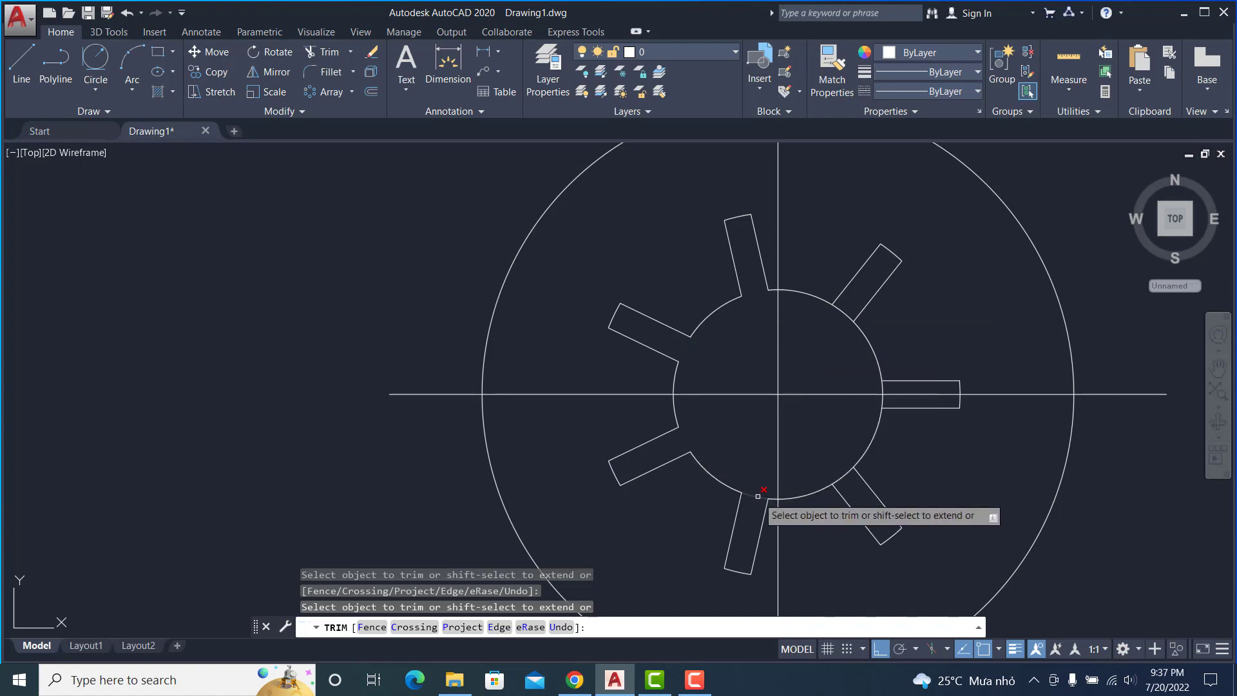
{"action": "left_click", "coordinate": [844, 475]}
{"action": "left_click", "coordinate": [843, 313]}
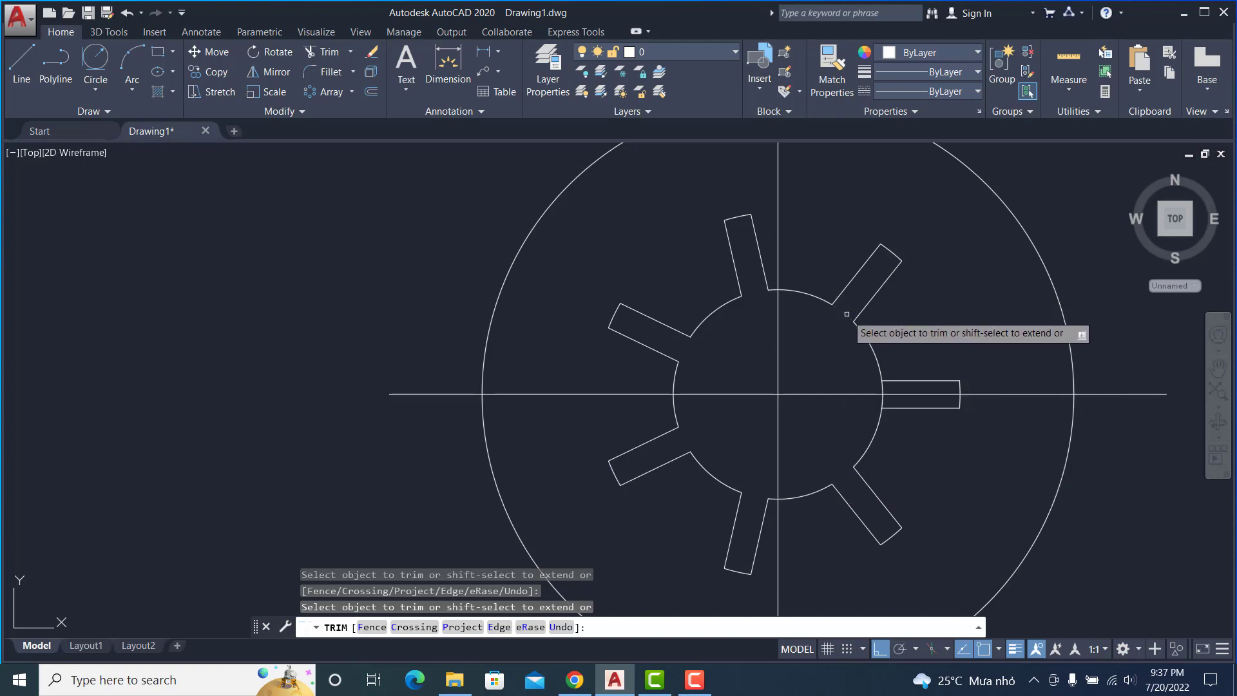
{"action": "left_click", "coordinate": [882, 403]}
{"action": "key", "text": "Return"}
{"action": "scroll", "coordinate": [817, 387], "scroll_direction": "down", "scroll_amount": 3}
{"action": "scroll", "coordinate": [748, 385], "scroll_direction": "down", "scroll_amount": 3}
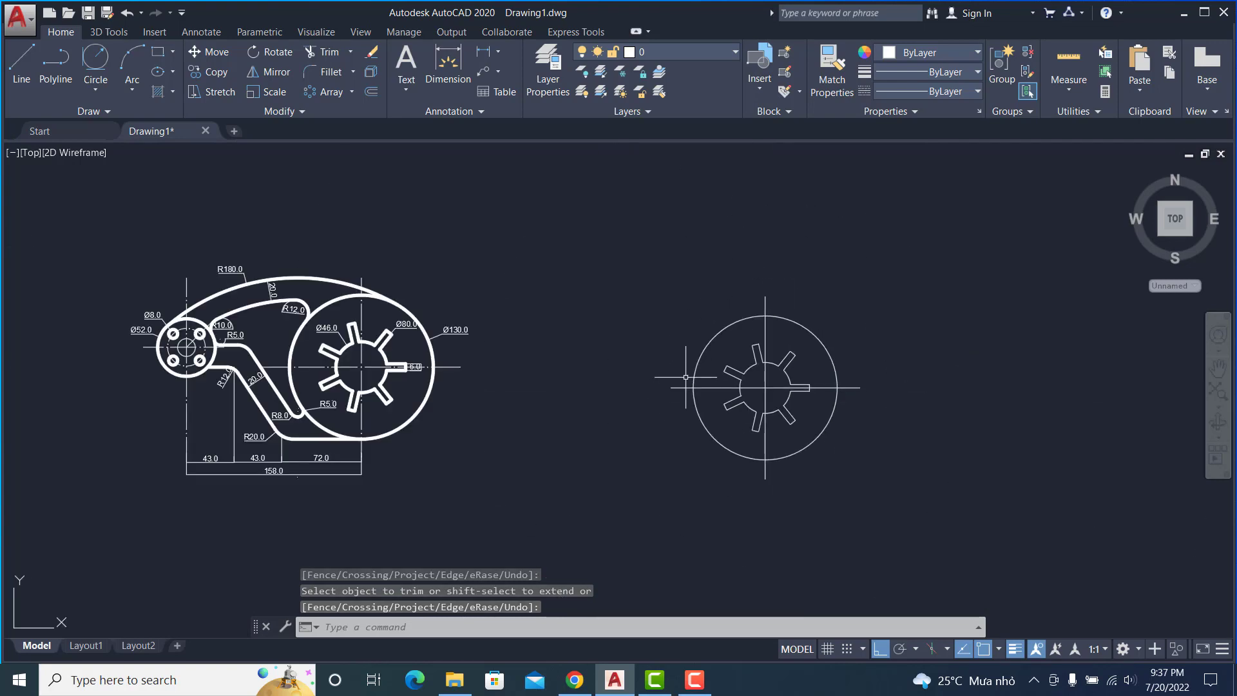
{"action": "middle_click_drag", "start_coordinate": [685, 377], "coordinate": [676, 363]}
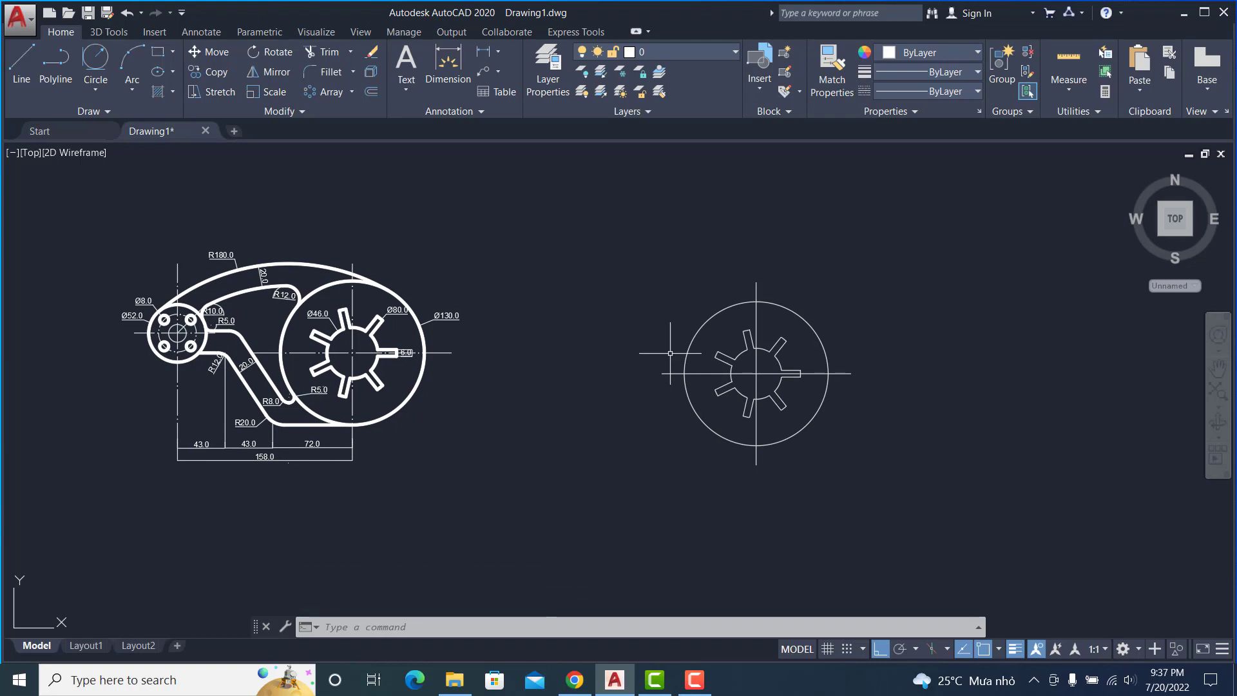
Offset the gear copy's vertical centre line 158 units to the left
{"action": "key", "text": "Escape"}
{"action": "key", "text": "Return"}
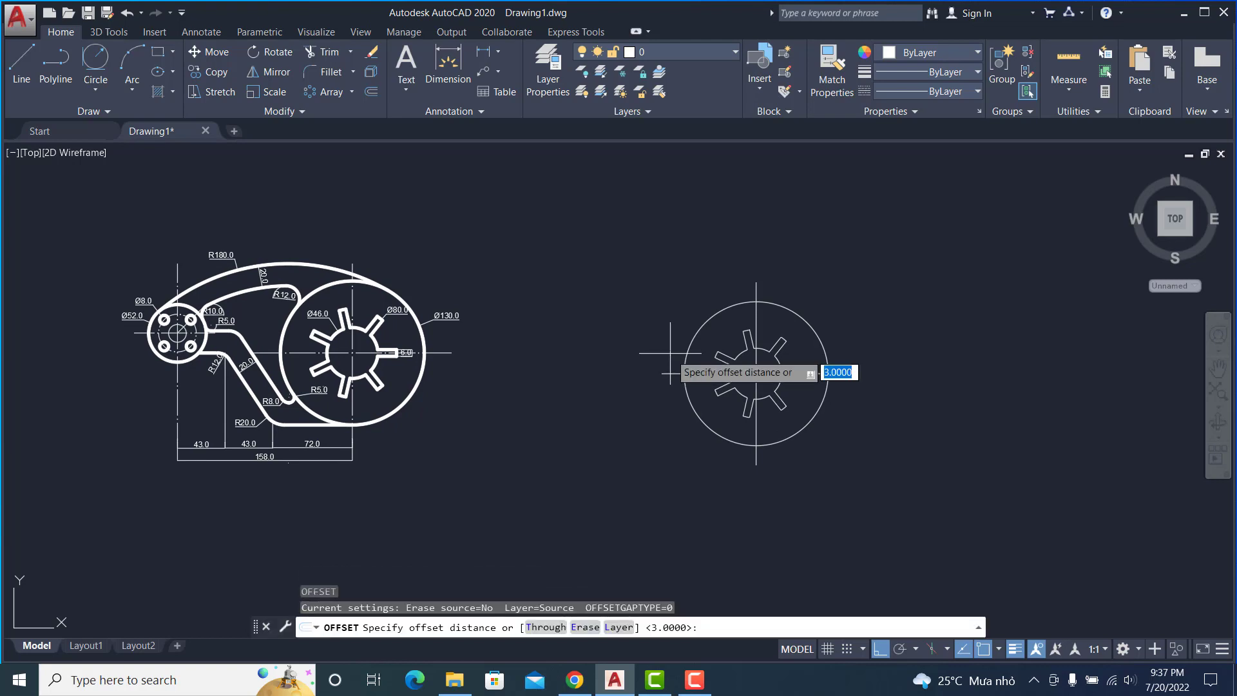
{"action": "type", "text": "158"}
{"action": "key", "text": "Return"}
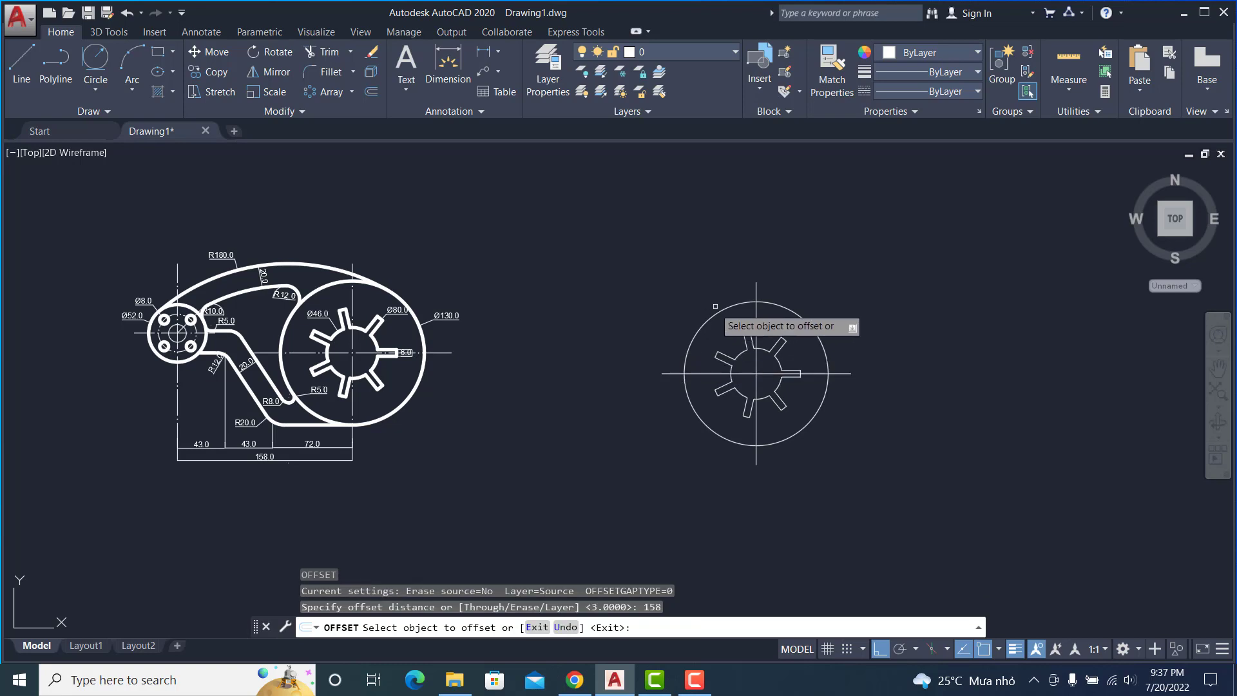
{"action": "left_click", "coordinate": [757, 317]}
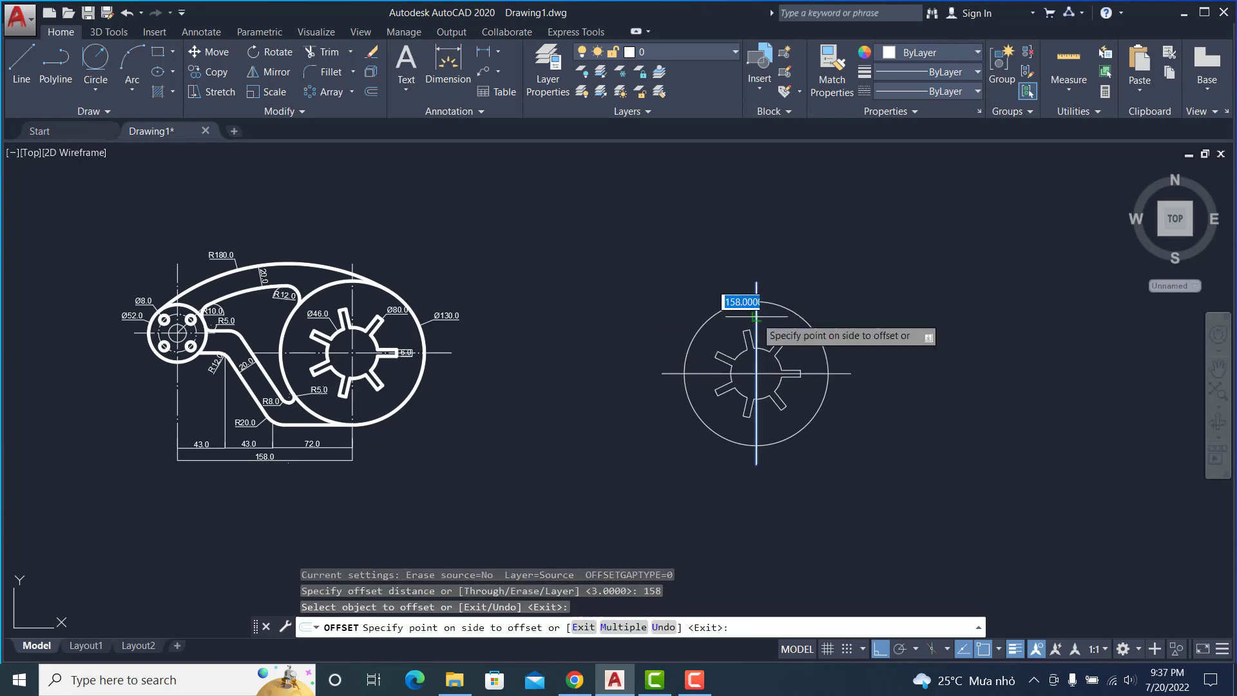
{"action": "left_click", "coordinate": [681, 304]}
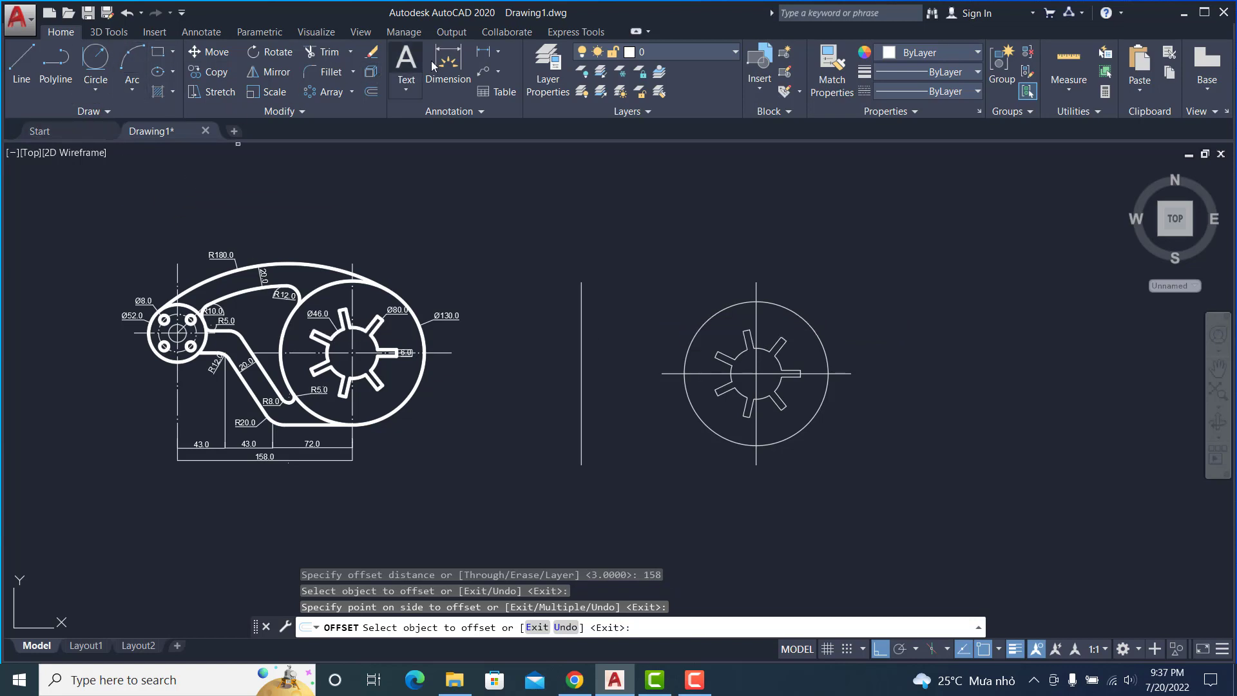
{"action": "left_click", "coordinate": [483, 53]}
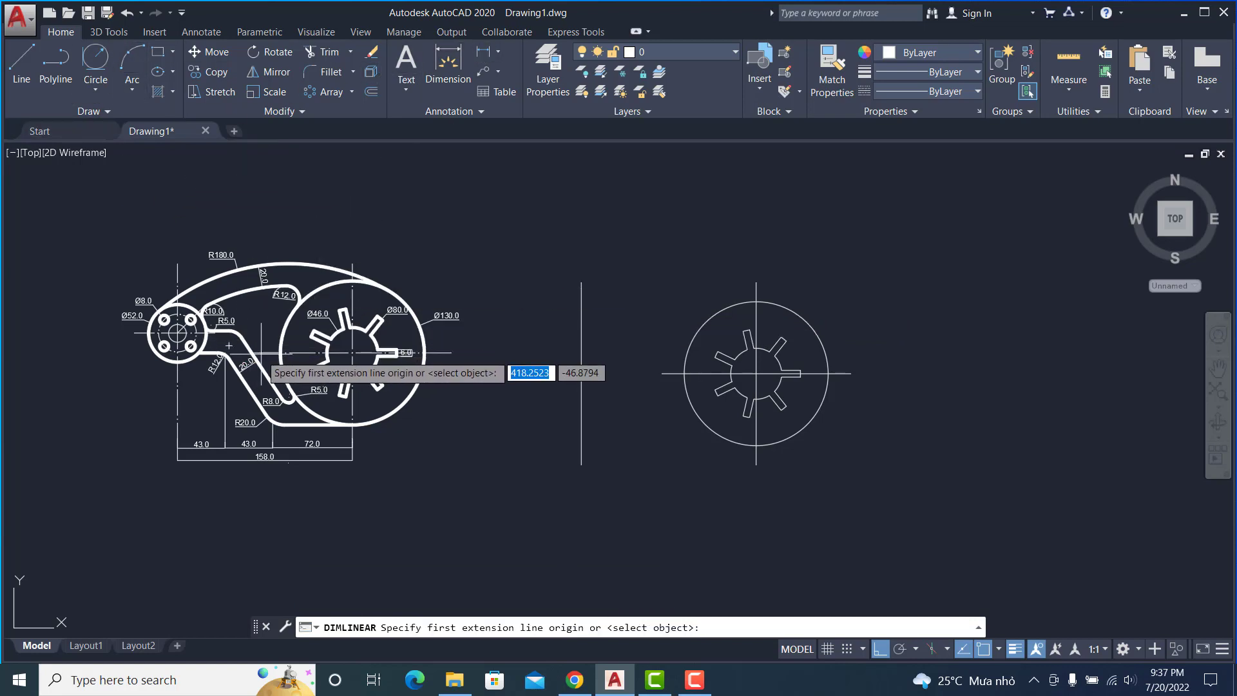
Start a dimension on the reference, then cancel the unwanted 25.1 result
{"action": "left_click", "coordinate": [229, 346]}
{"action": "scroll", "coordinate": [233, 348], "scroll_direction": "down", "scroll_amount": 4}
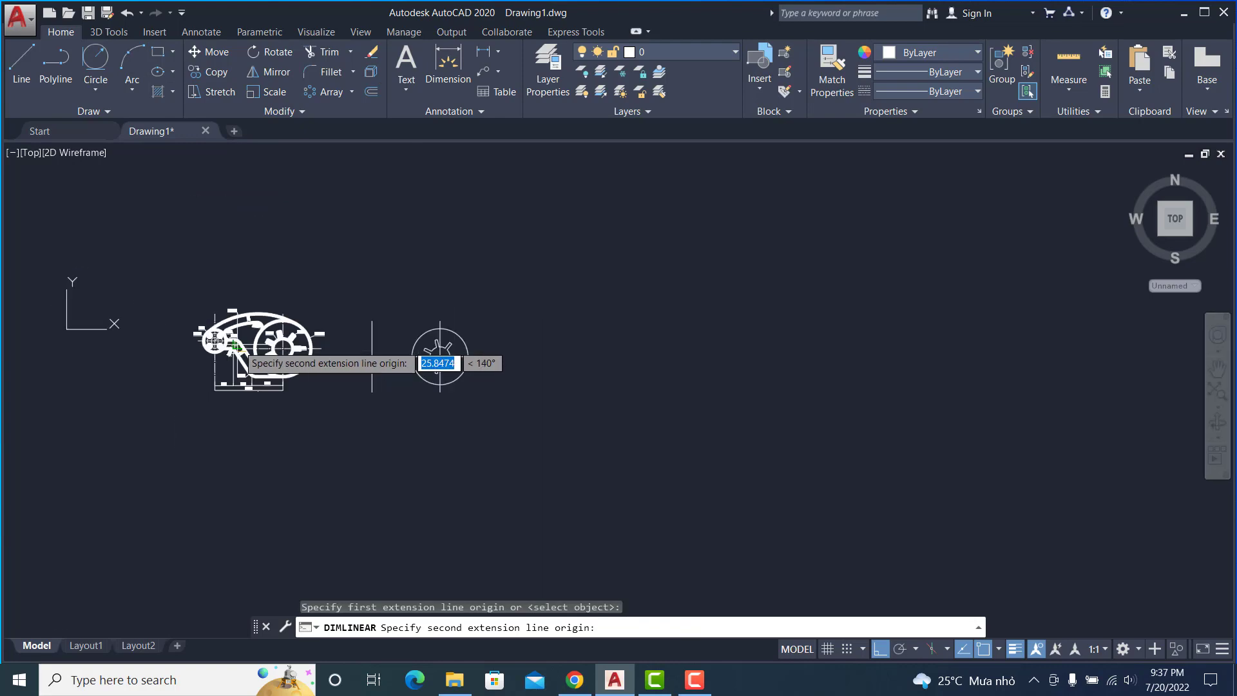
{"action": "scroll", "coordinate": [236, 348], "scroll_direction": "down", "scroll_amount": 2}
{"action": "scroll", "coordinate": [226, 348], "scroll_direction": "up", "scroll_amount": 4}
{"action": "scroll", "coordinate": [236, 341], "scroll_direction": "up", "scroll_amount": 6}
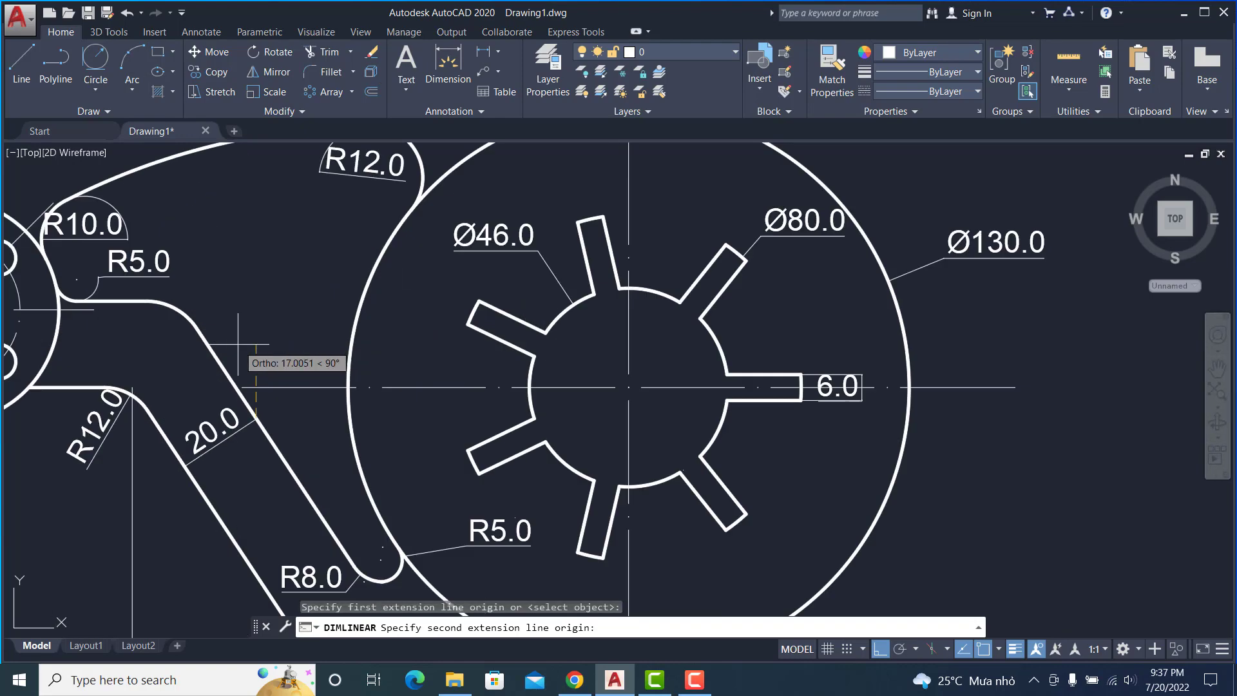
{"action": "left_click", "coordinate": [78, 308]}
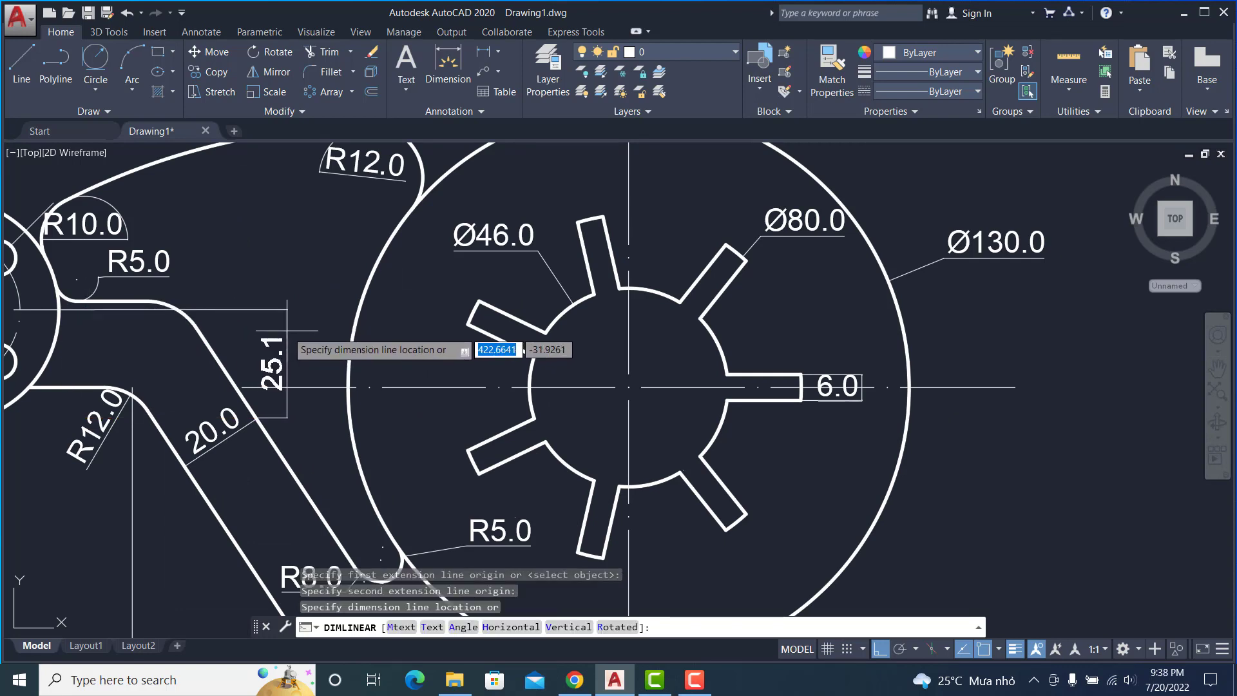
{"action": "key", "text": "Escape"}
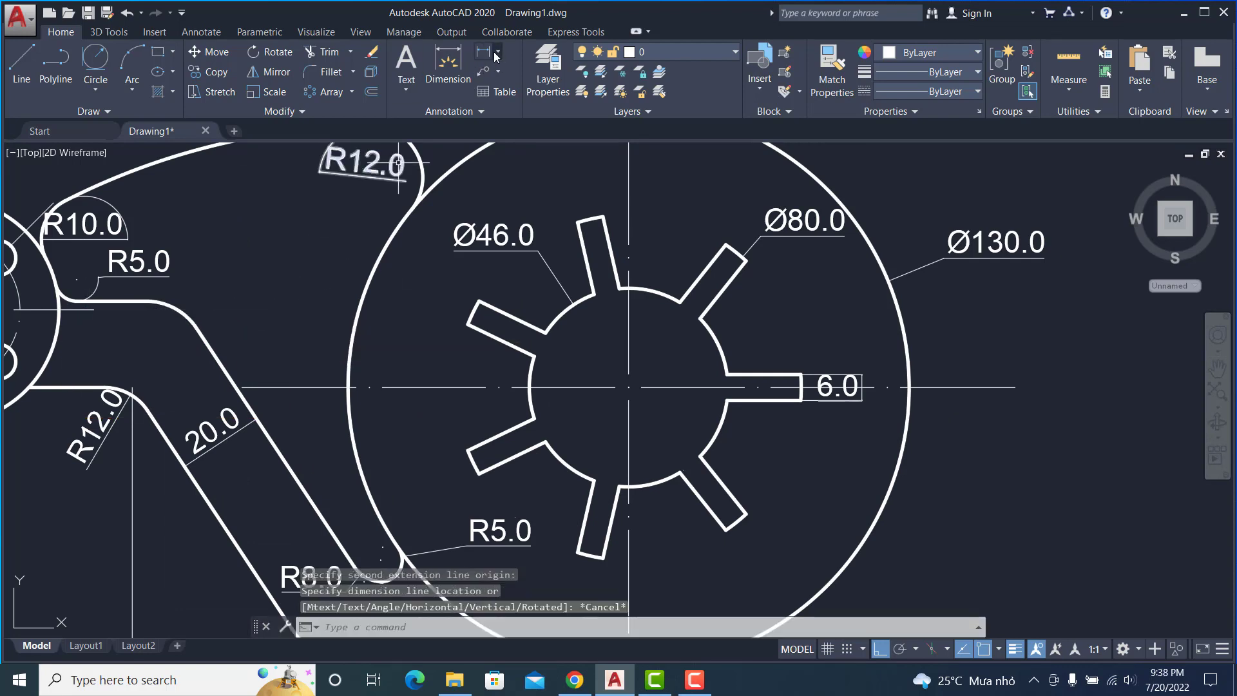
Add an 18.0 vertical linear dimension from the centre line to near the R5.0 corner
{"action": "left_click", "coordinate": [497, 53]}
{"action": "left_click", "coordinate": [512, 77]}
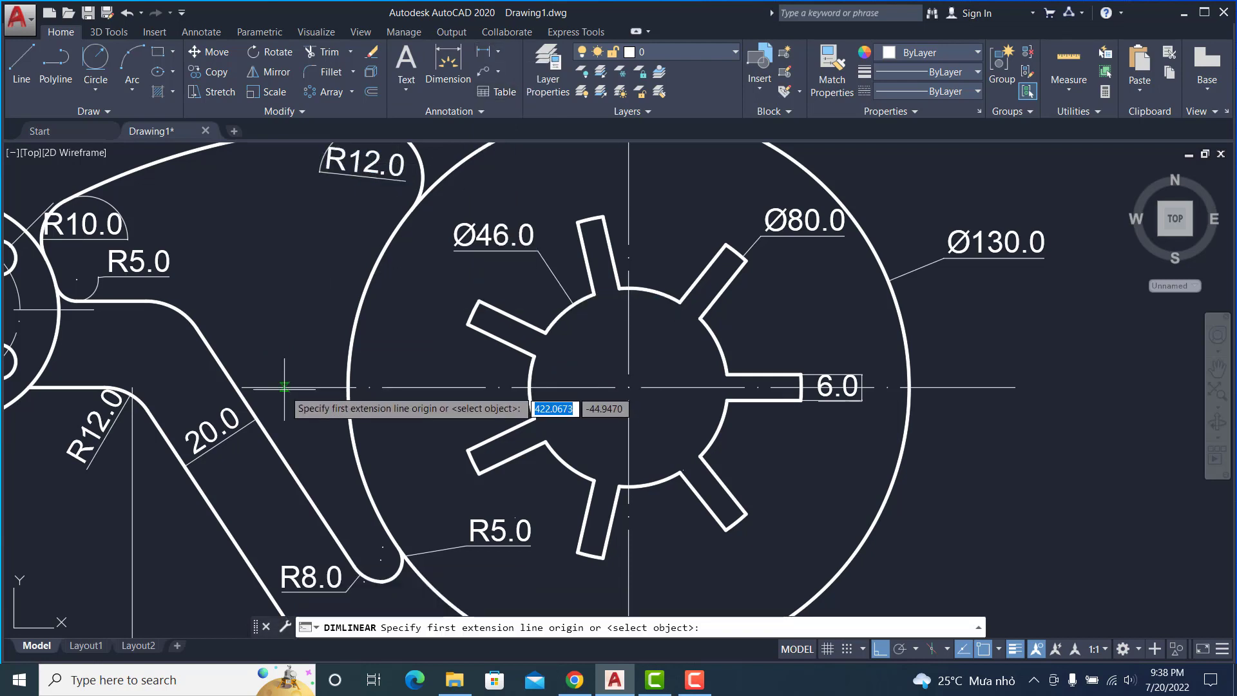
{"action": "left_click", "coordinate": [284, 387]}
{"action": "left_click", "coordinate": [95, 307]}
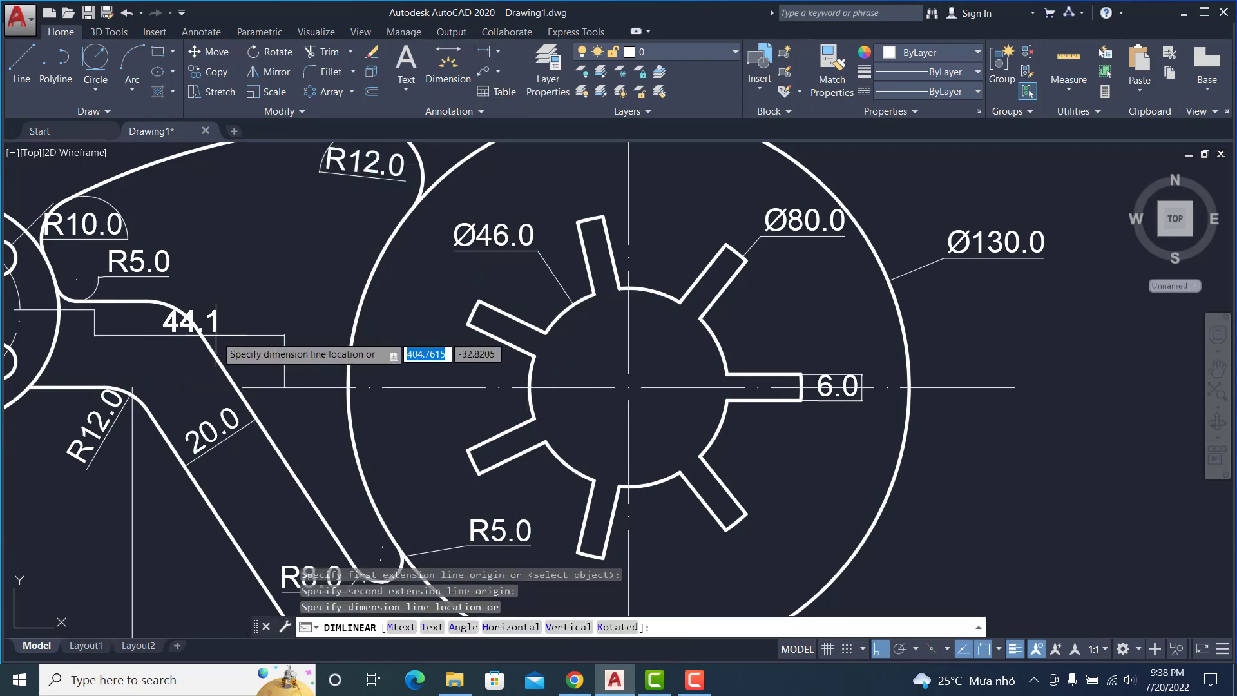
{"action": "left_click", "coordinate": [307, 348]}
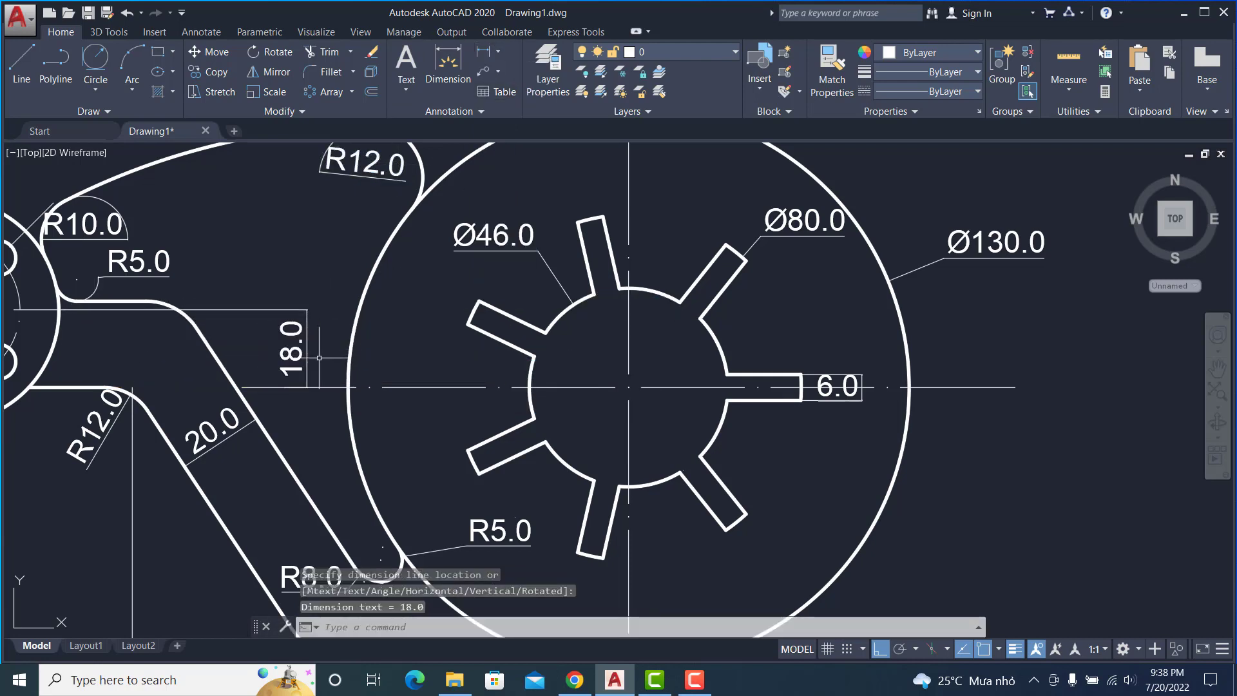
{"action": "scroll", "coordinate": [336, 365], "scroll_direction": "down", "scroll_amount": 1}
{"action": "scroll", "coordinate": [336, 364], "scroll_direction": "down", "scroll_amount": 4}
{"action": "scroll", "coordinate": [696, 340], "scroll_direction": "up", "scroll_amount": 1}
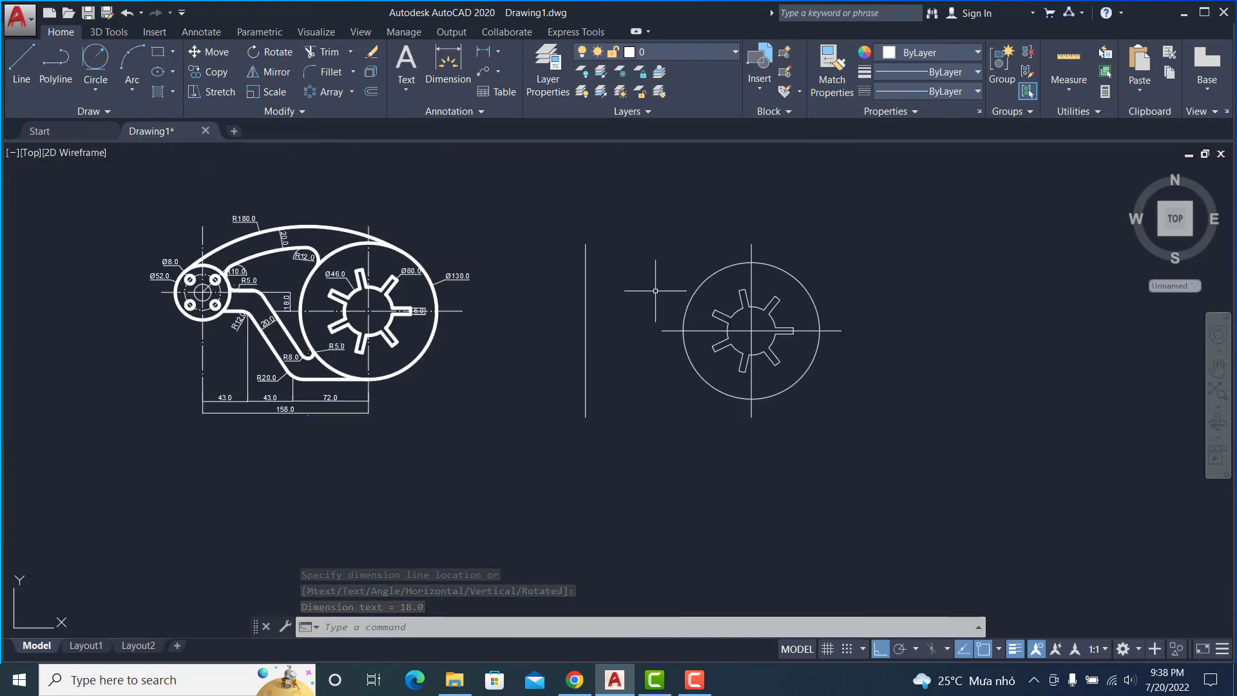
Offset the copy's horizontal centre line 18 upward
{"action": "type", "text": "o"}
{"action": "key", "text": "Return"}
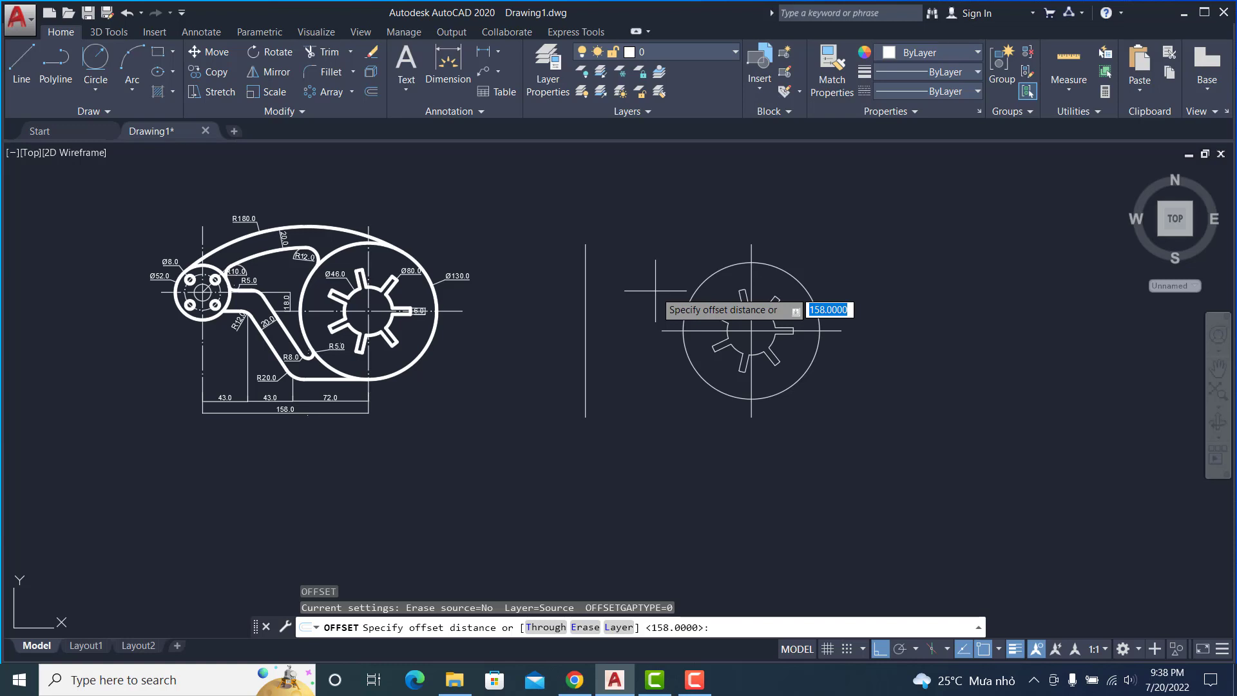
{"action": "type", "text": "18"}
{"action": "key", "text": "Return"}
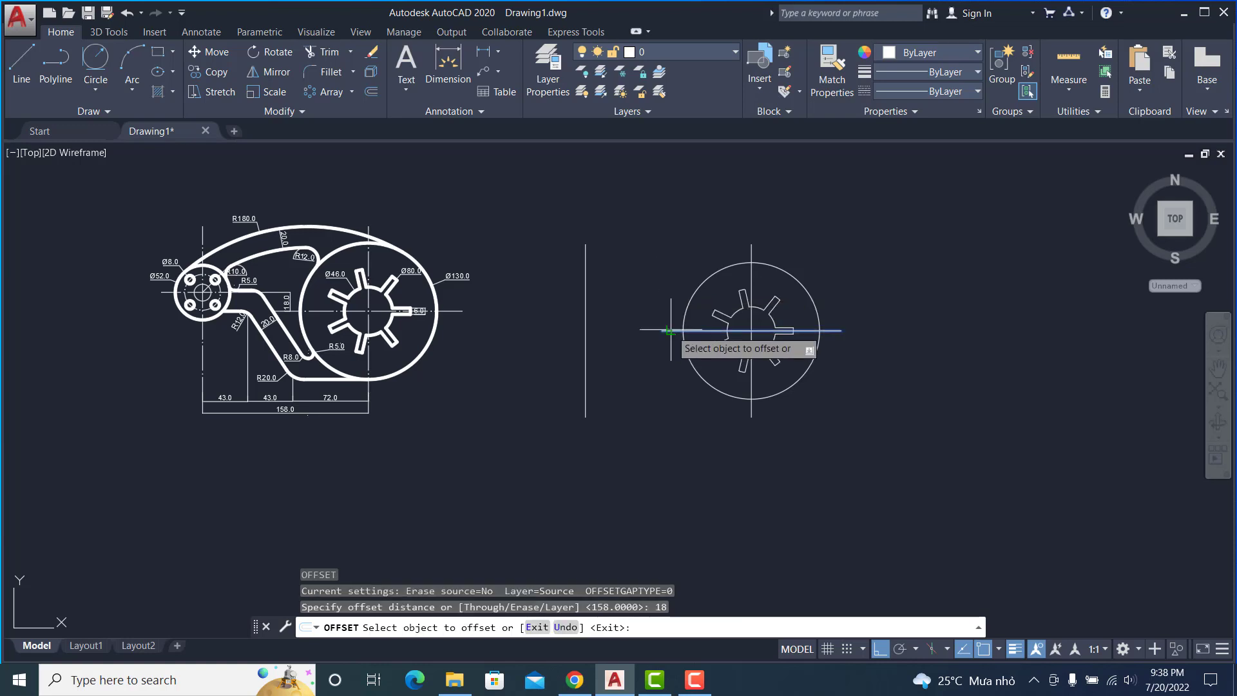
{"action": "left_click", "coordinate": [664, 302]}
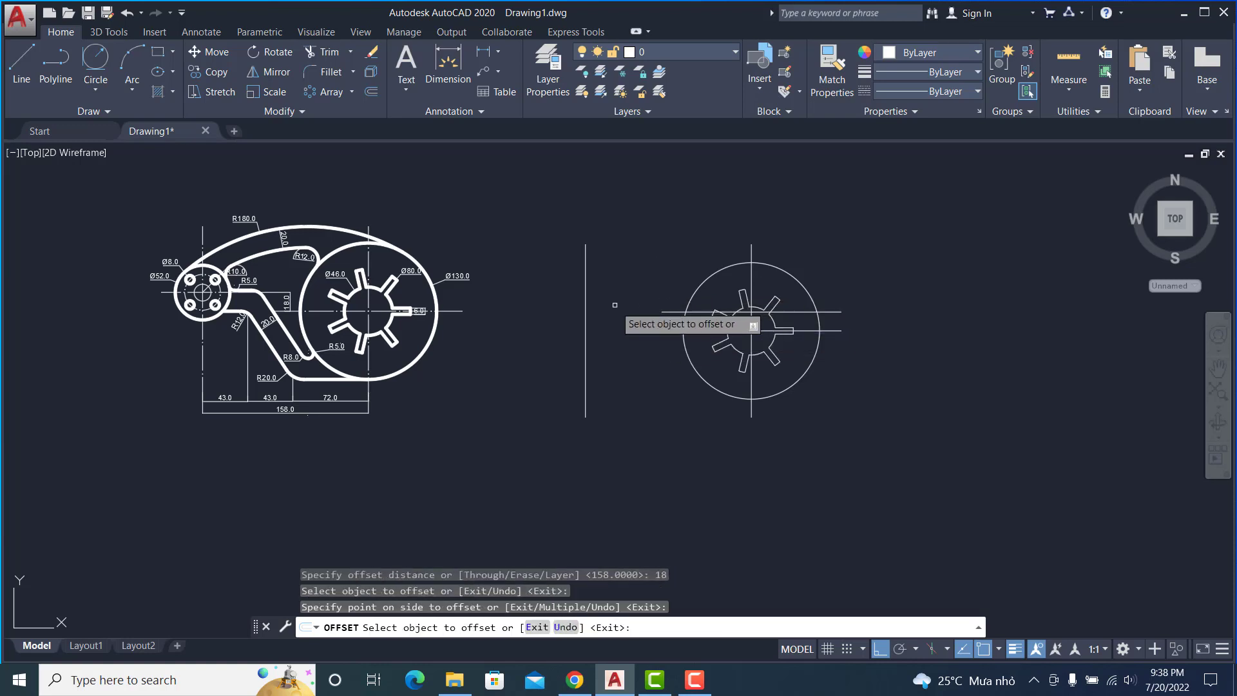
{"action": "key", "text": "Escape"}
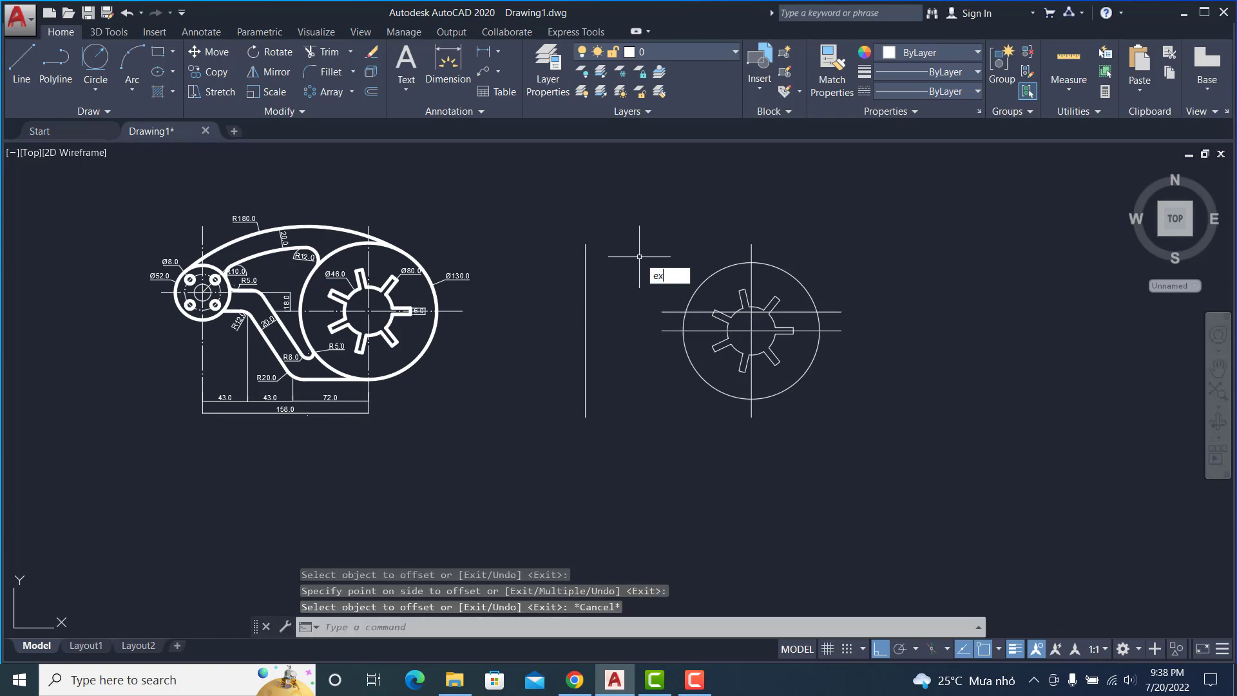
Extend the new offset line left to the 158 vertical line
{"action": "key", "text": "Return"}
{"action": "key", "text": "Return"}
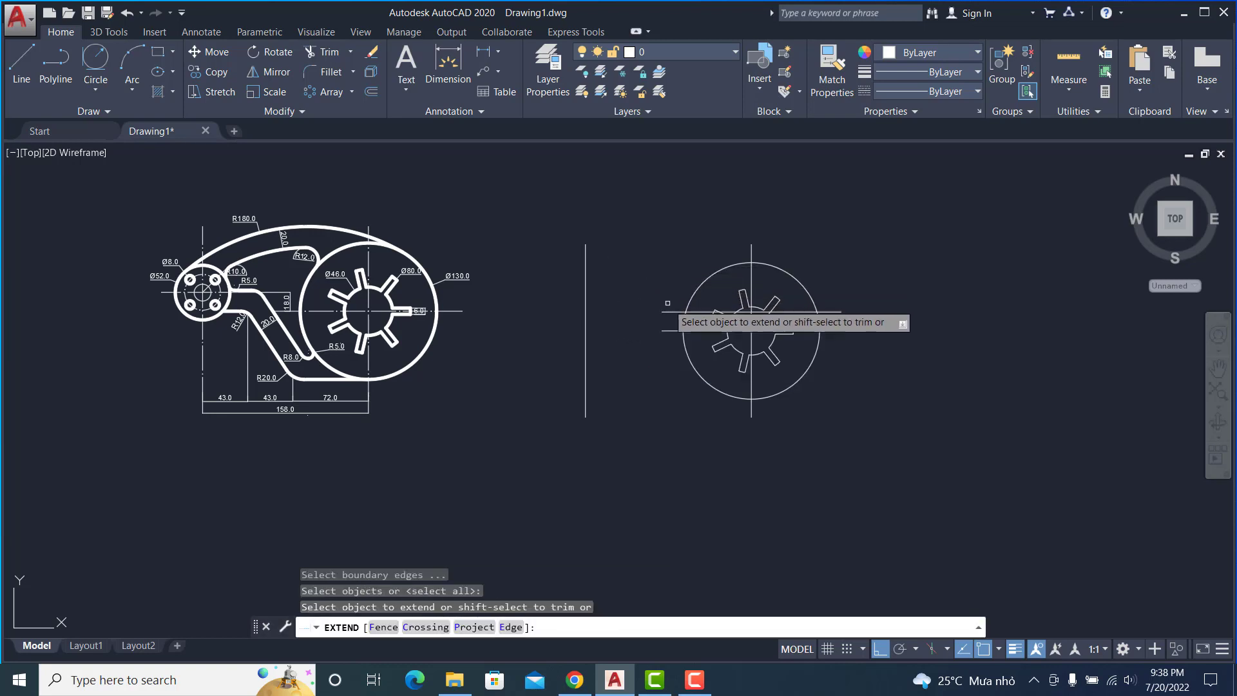
{"action": "left_click", "coordinate": [668, 312]}
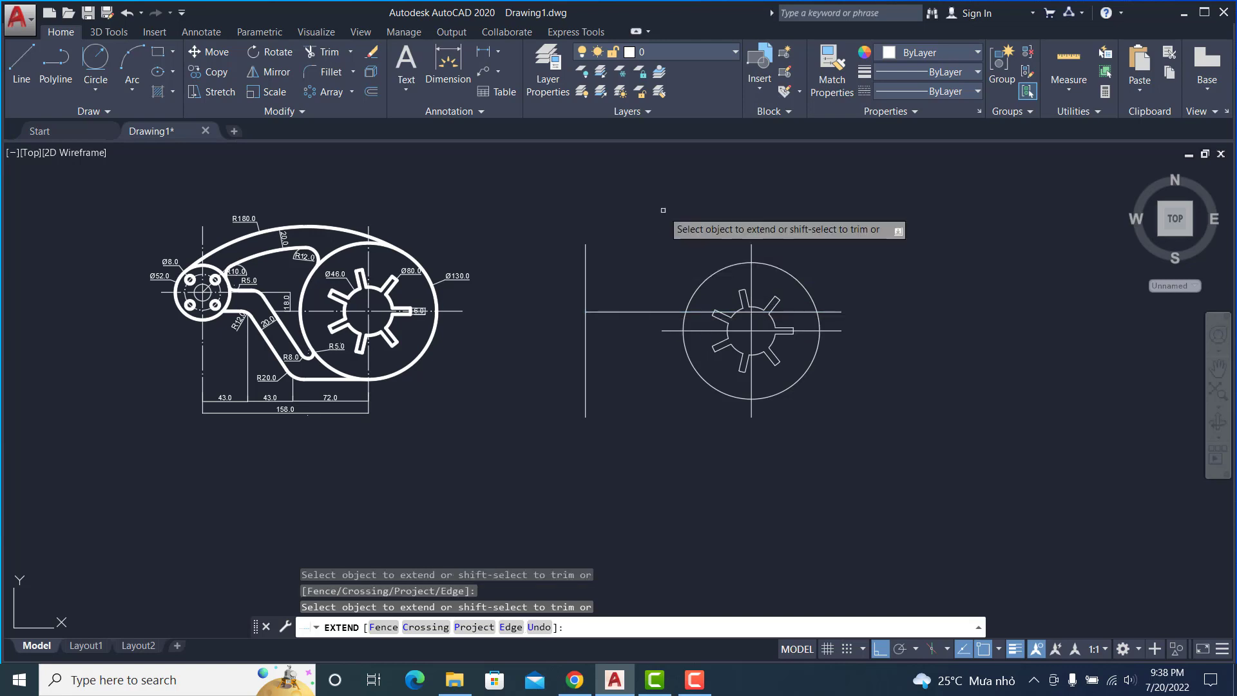
{"action": "key", "text": "Escape"}
{"action": "scroll", "coordinate": [658, 247], "scroll_direction": "up", "scroll_amount": 2}
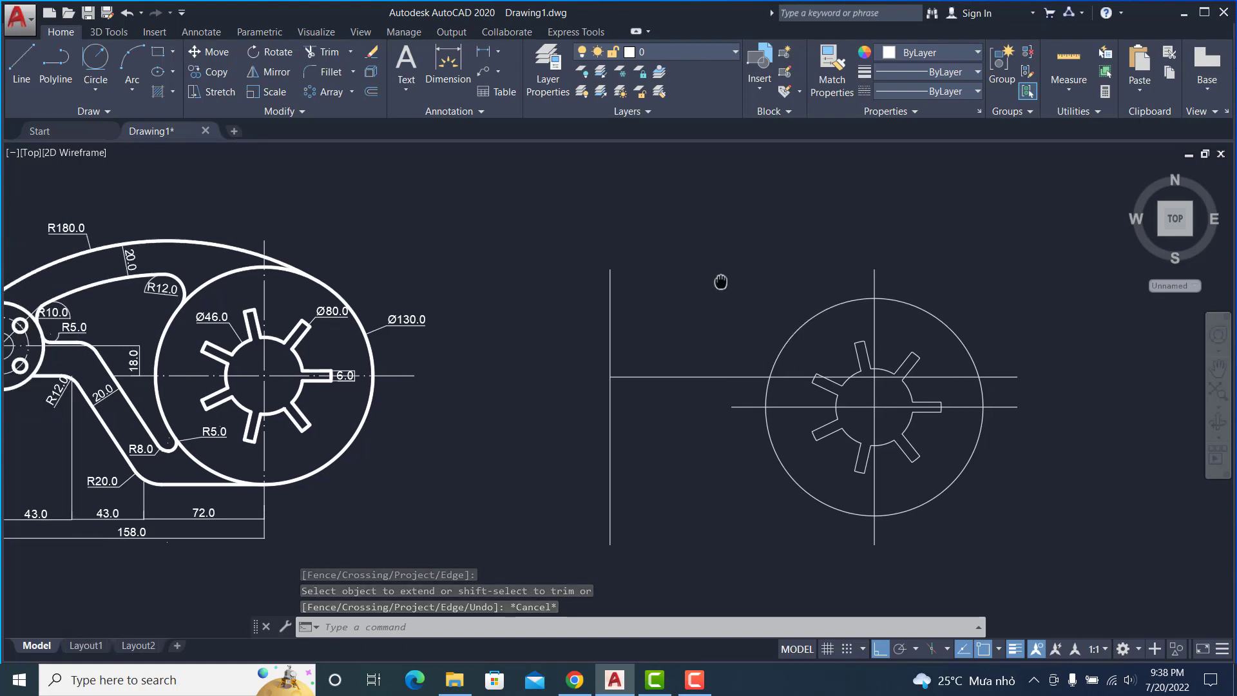
Centre the reference part and dimension the hub's bolt circle as Ø34.0
{"action": "middle_click_drag", "start_coordinate": [718, 279], "coordinate": [968, 300]}
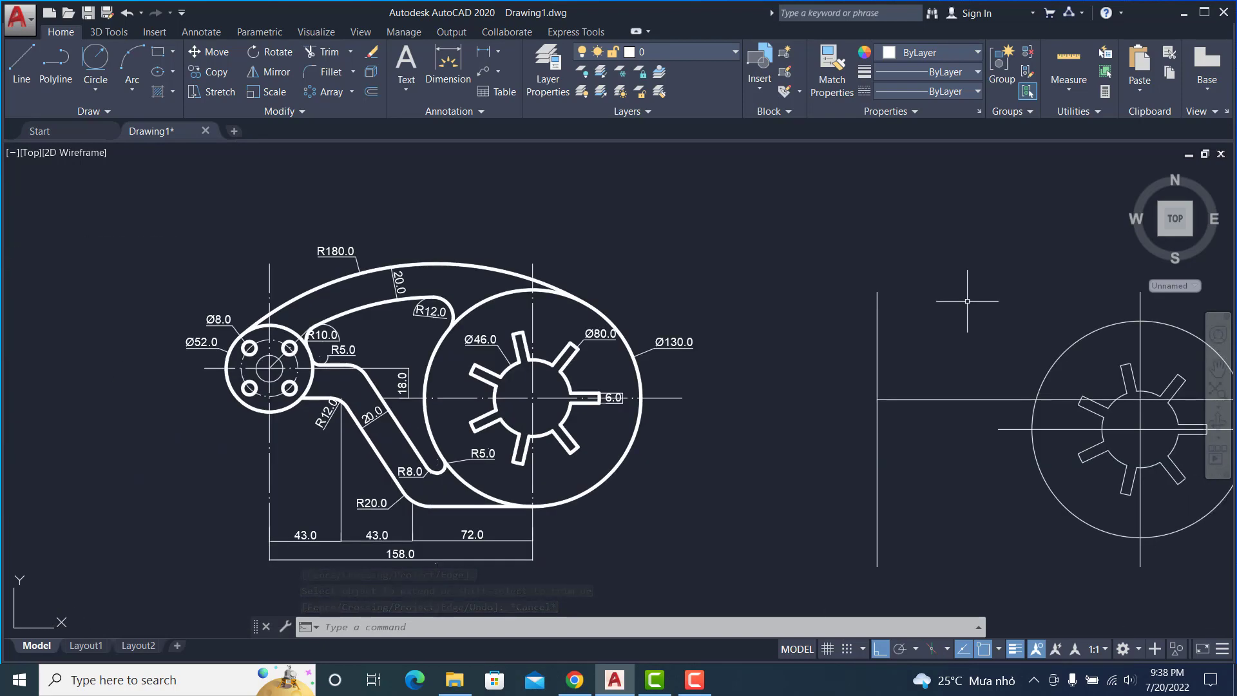
{"action": "scroll", "coordinate": [966, 298], "scroll_direction": "up", "scroll_amount": 2}
{"action": "middle_click_drag", "start_coordinate": [966, 299], "coordinate": [1082, 297]}
{"action": "scroll", "coordinate": [1081, 297], "scroll_direction": "down", "scroll_amount": 1}
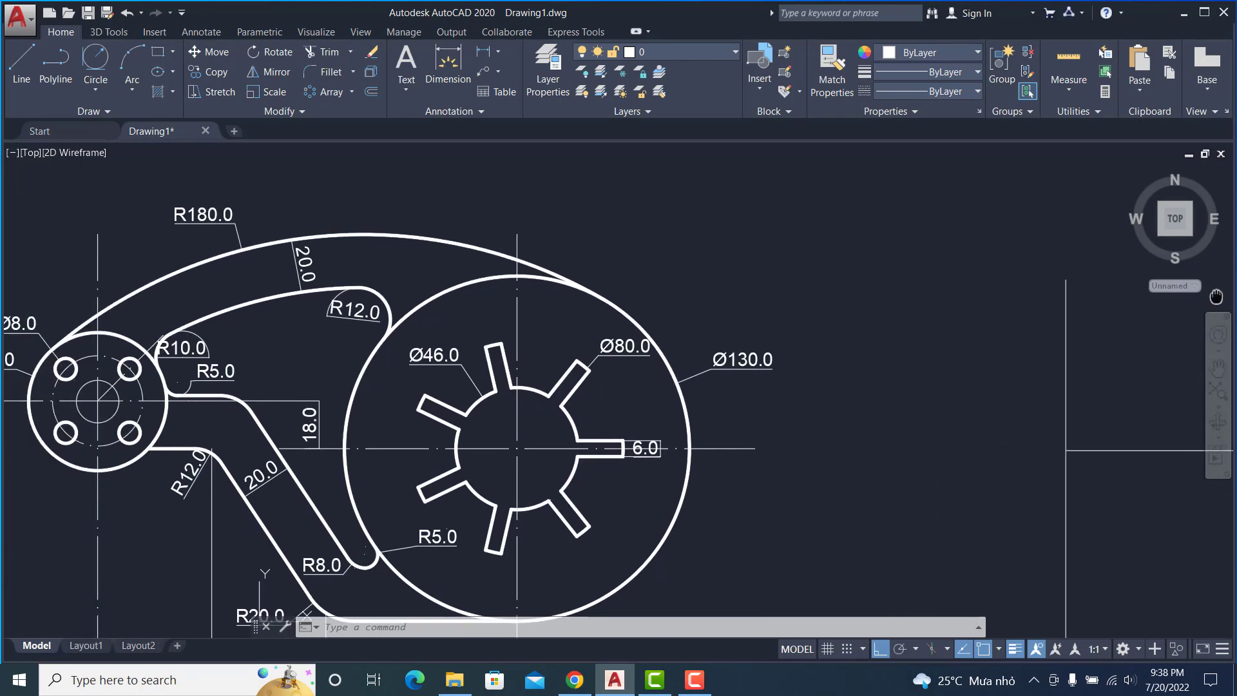
{"action": "scroll", "coordinate": [1006, 336], "scroll_direction": "down", "scroll_amount": 3}
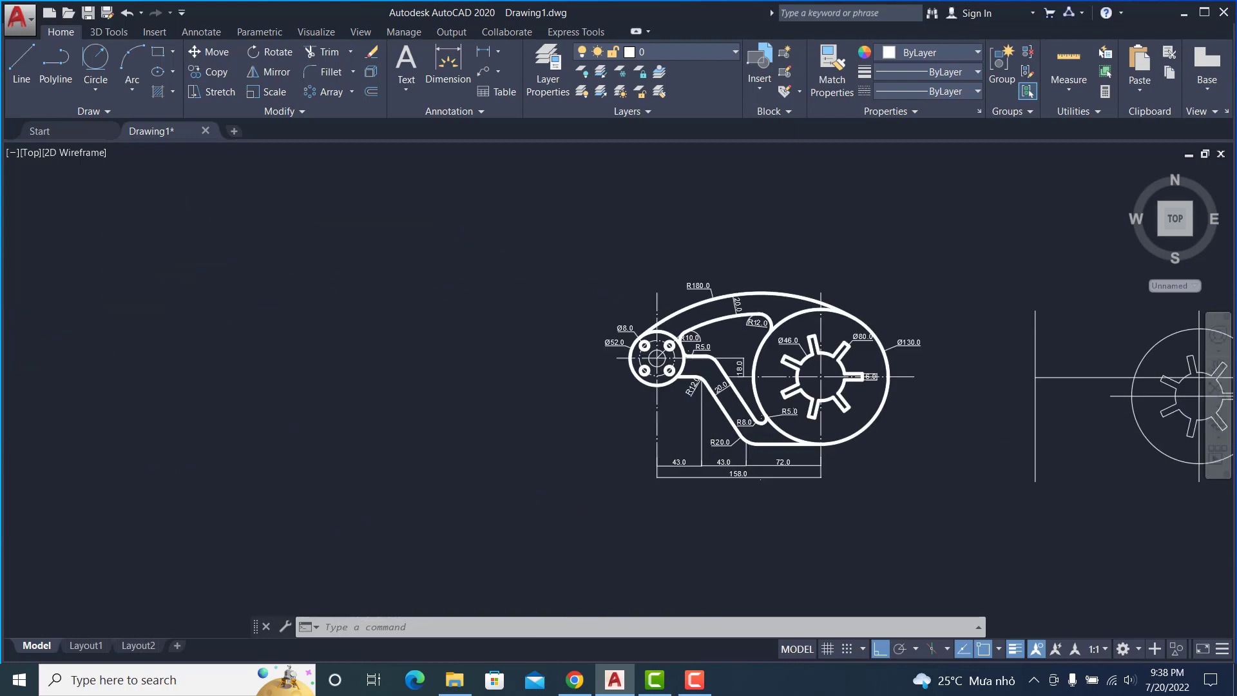
{"action": "scroll", "coordinate": [994, 323], "scroll_direction": "up", "scroll_amount": 2}
{"action": "middle_click_drag", "start_coordinate": [994, 322], "coordinate": [884, 297]}
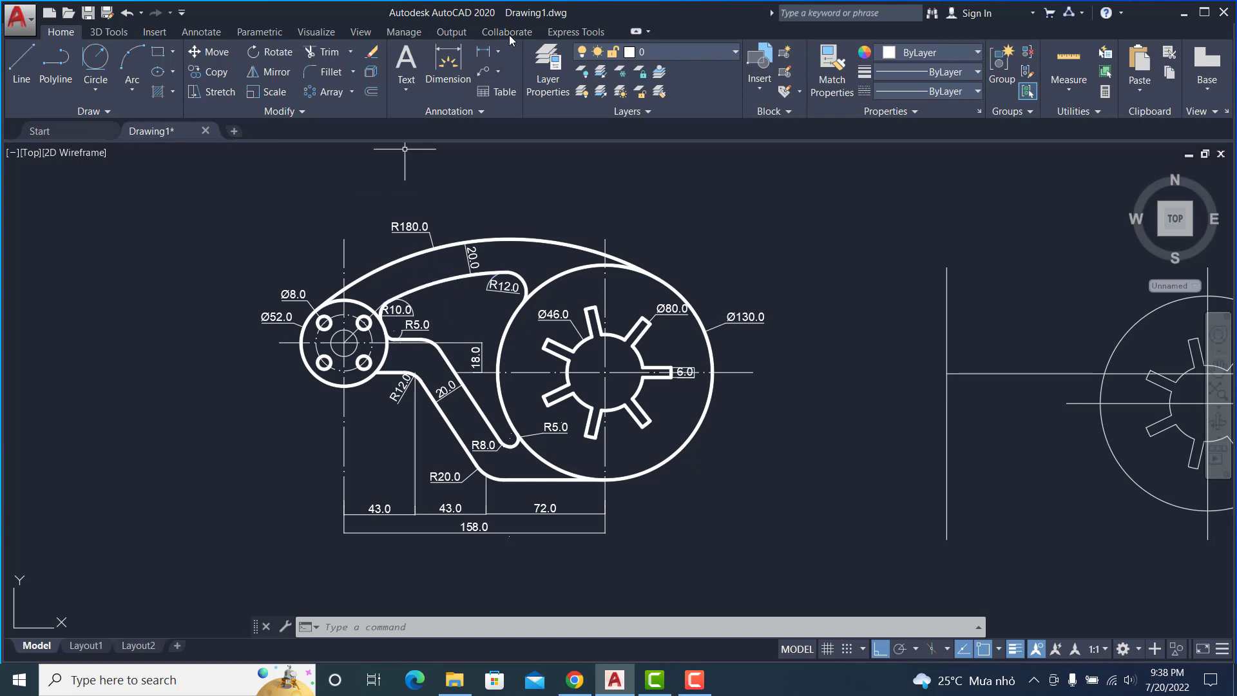
{"action": "left_click", "coordinate": [499, 53]}
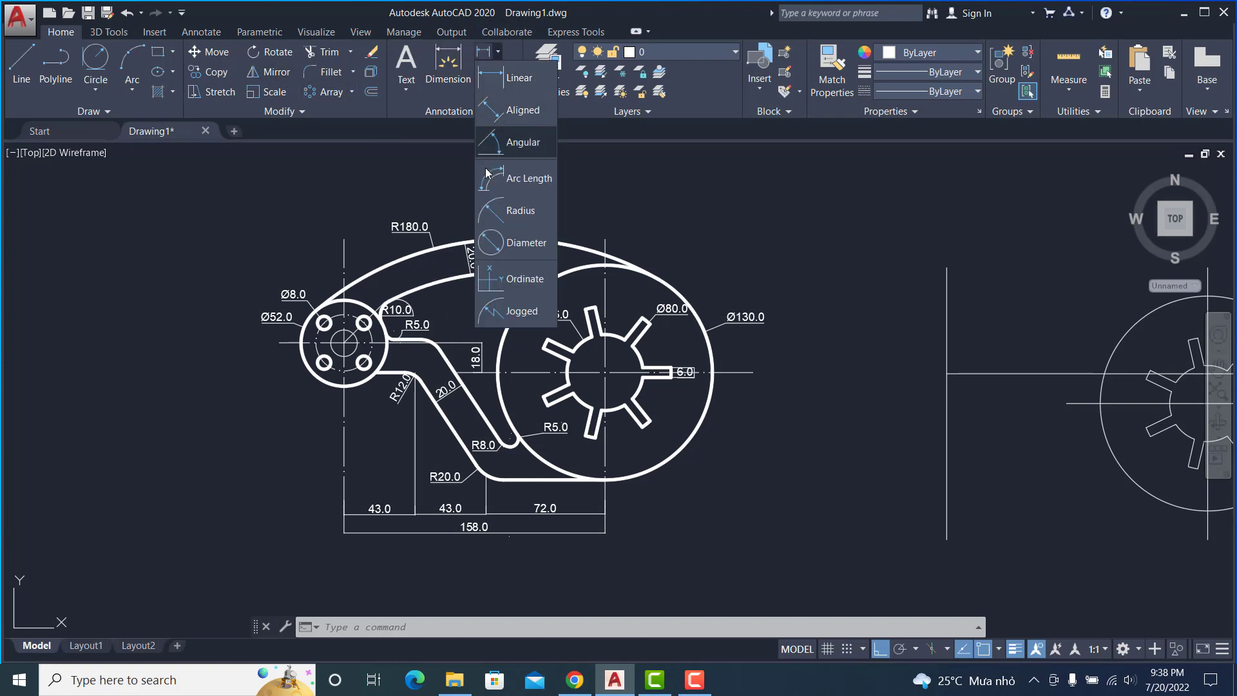
{"action": "left_click", "coordinate": [516, 243]}
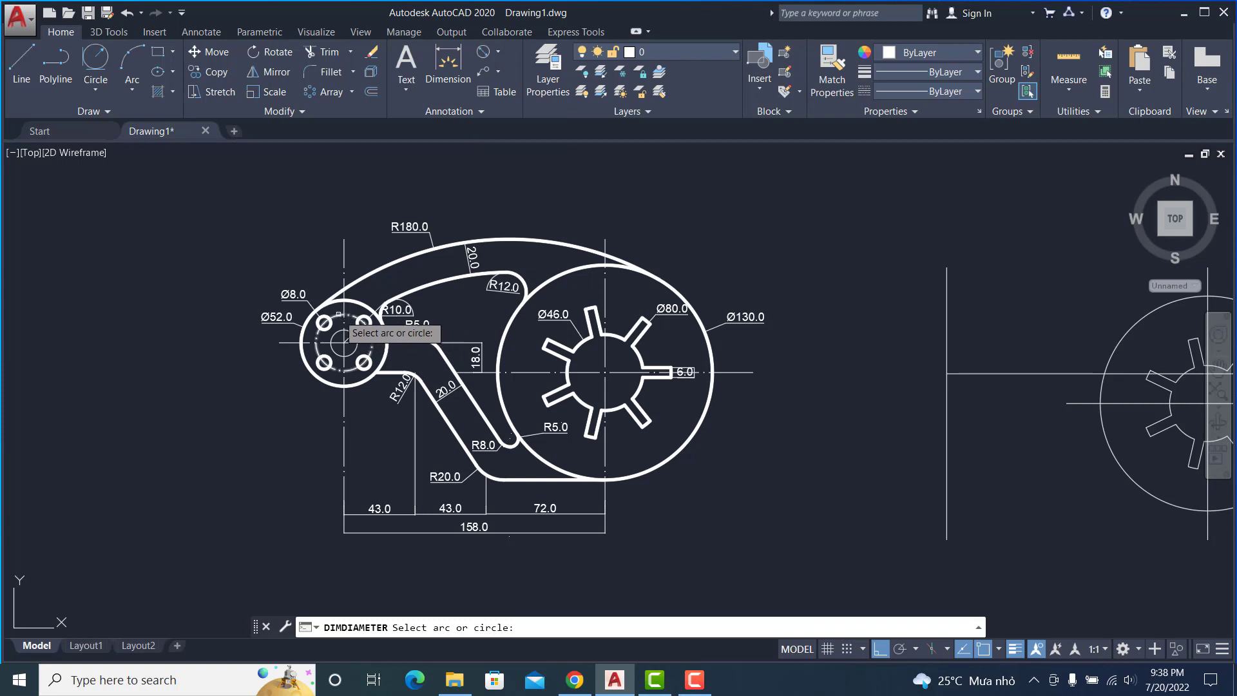
{"action": "left_click", "coordinate": [371, 334]}
{"action": "left_click", "coordinate": [273, 379]}
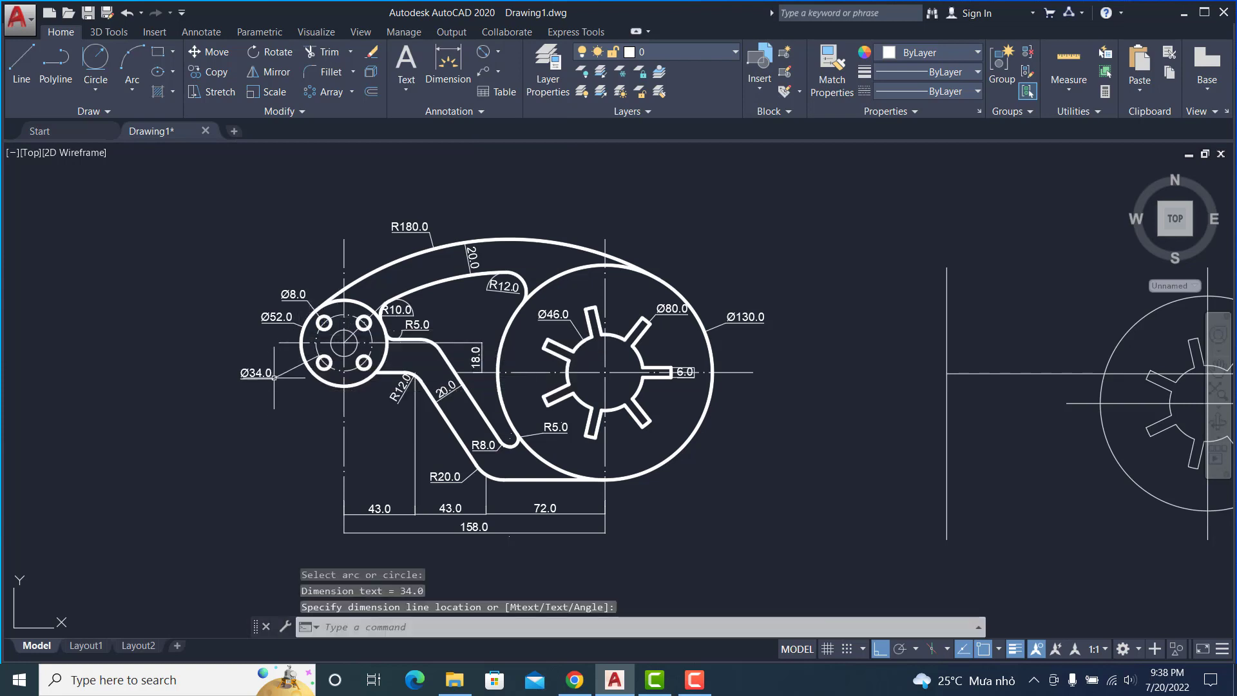
{"action": "type", "text": "c"}
Dimension the hub's central hole as Ø16.0 and inspect its layer
{"action": "key", "text": "Return"}
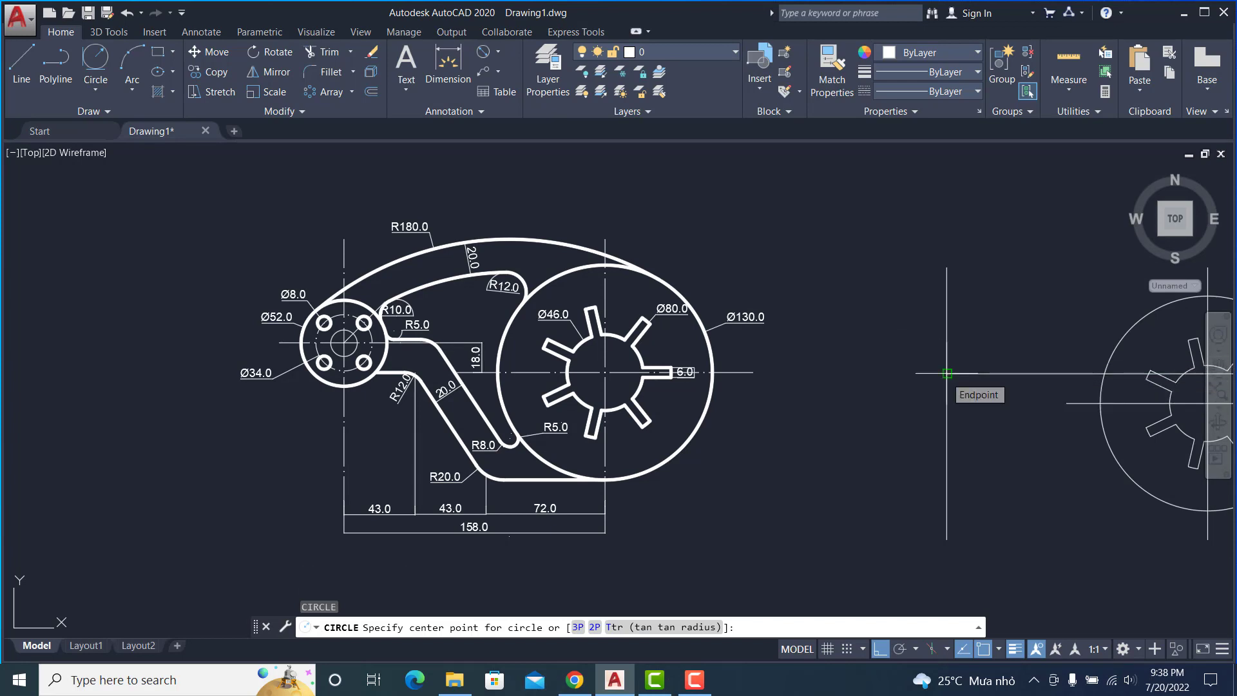
{"action": "key", "text": "Escape"}
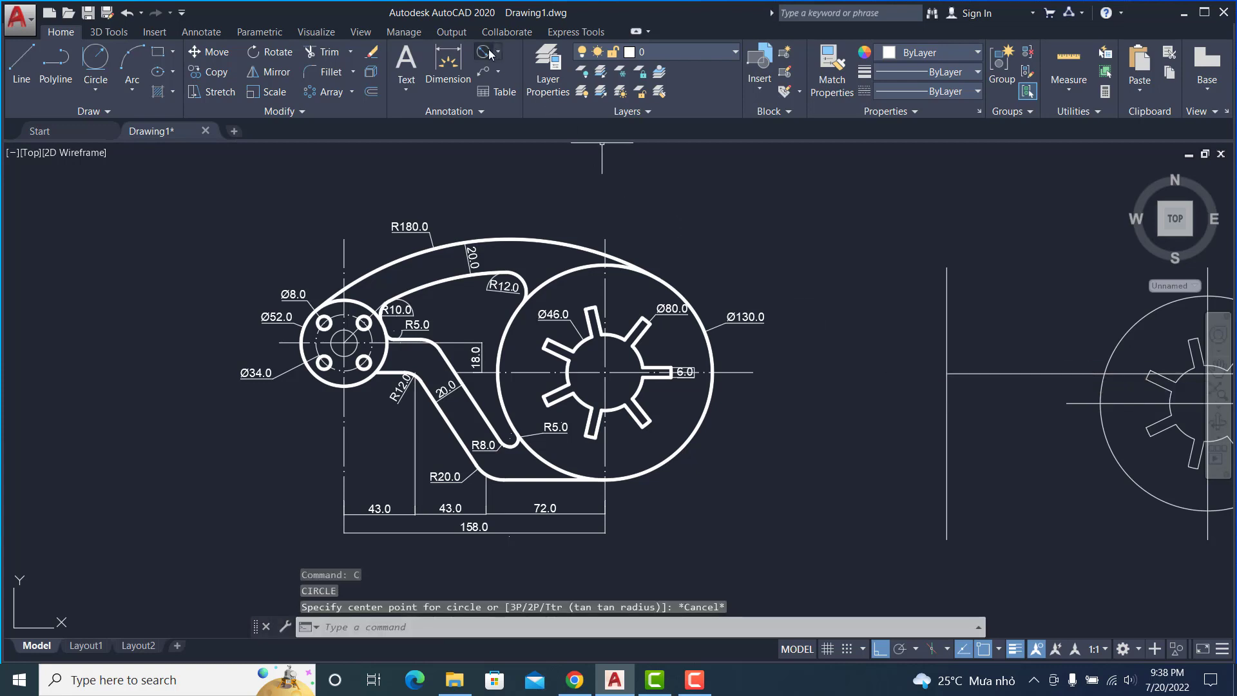
{"action": "left_click", "coordinate": [484, 52]}
{"action": "left_click", "coordinate": [331, 335]}
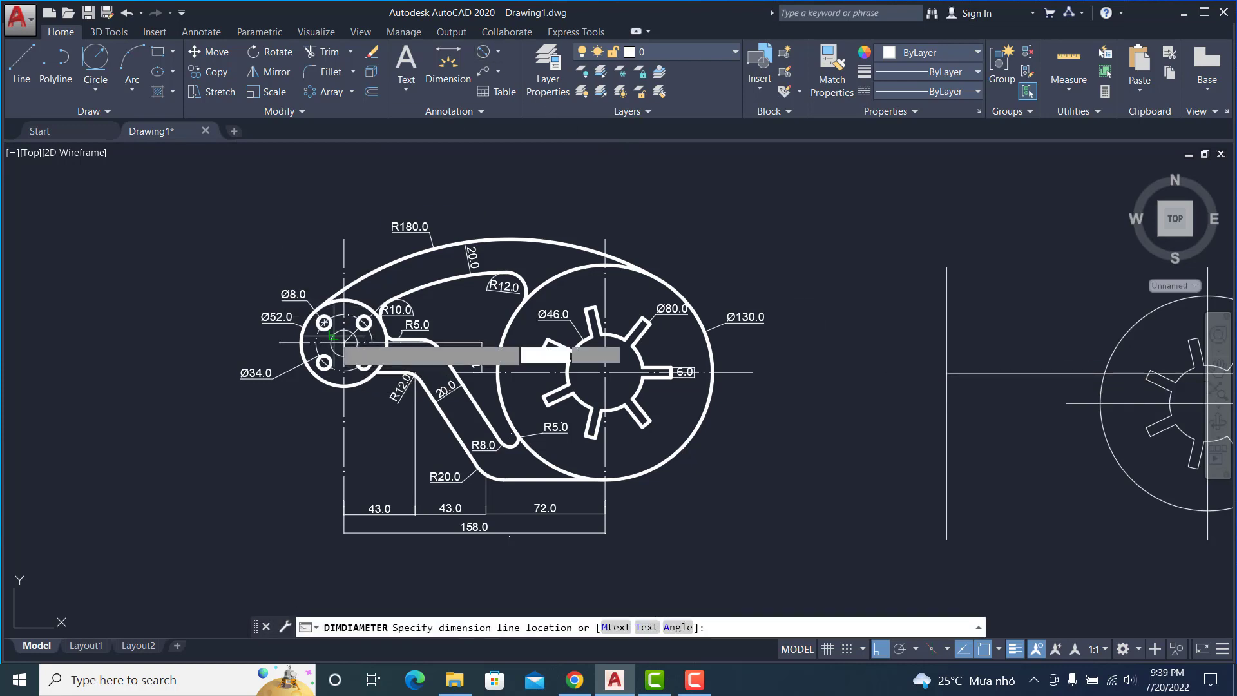
{"action": "left_click", "coordinate": [282, 354]}
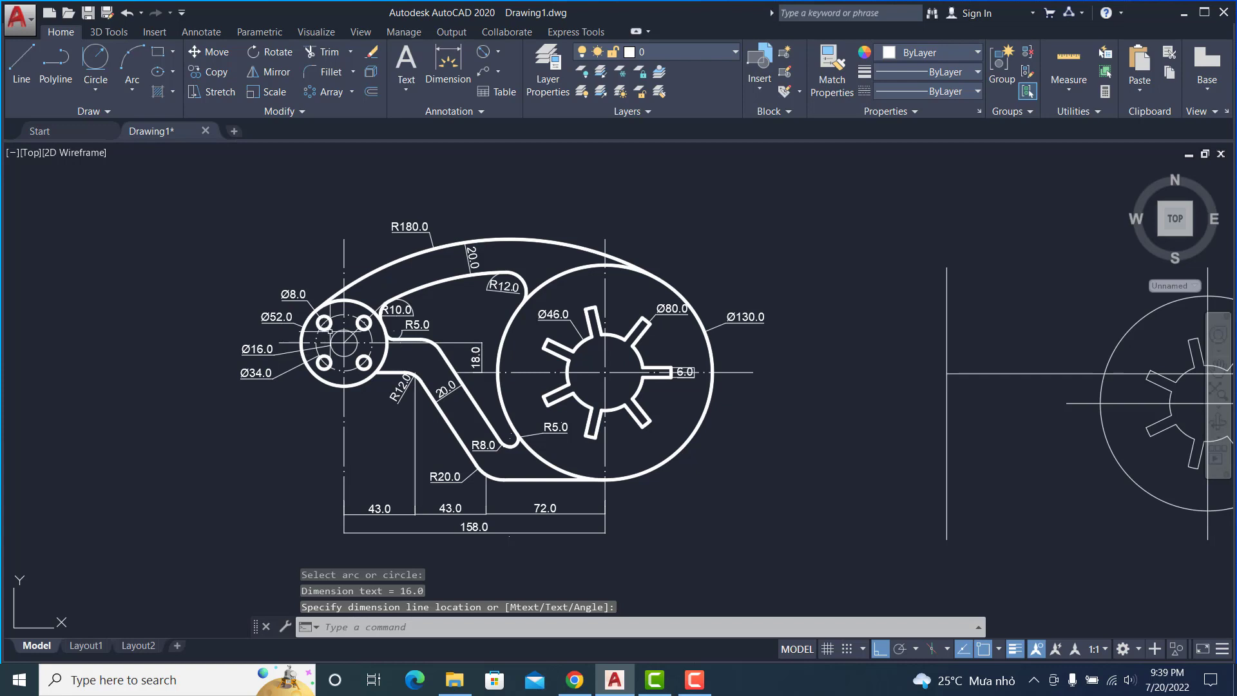
{"action": "left_click", "coordinate": [332, 336]}
{"action": "left_click", "coordinate": [692, 52]}
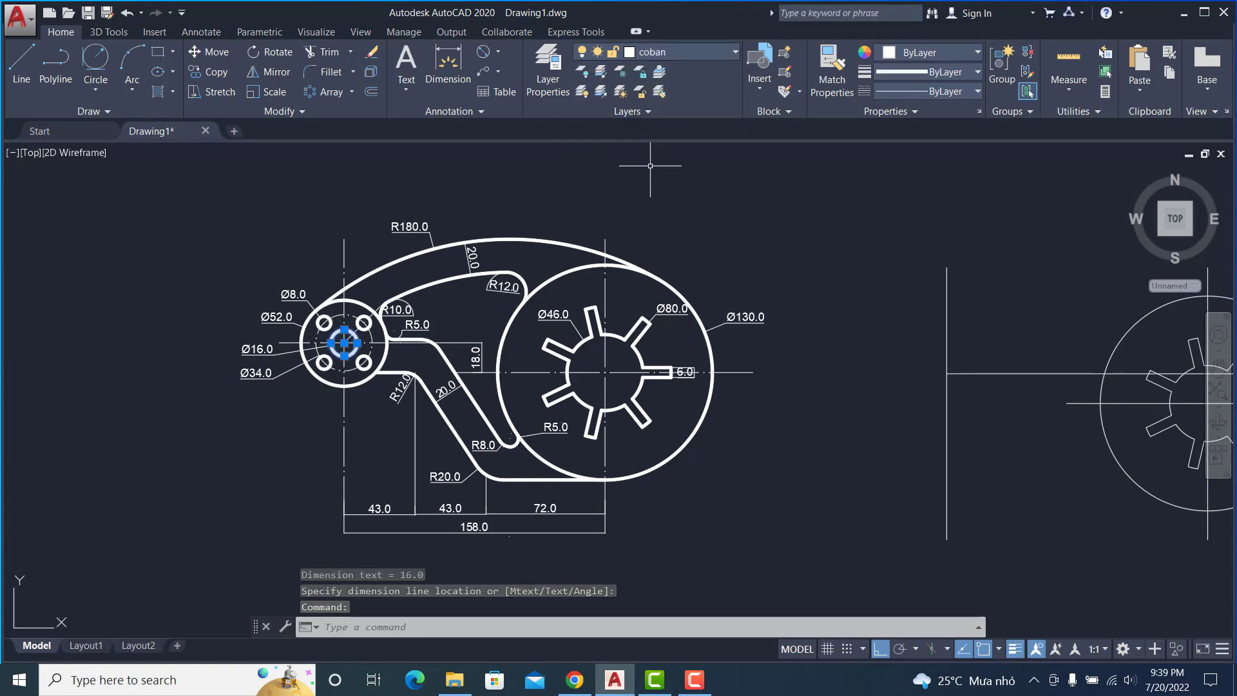
{"action": "key", "text": "Escape"}
{"action": "type", "text": "c"}
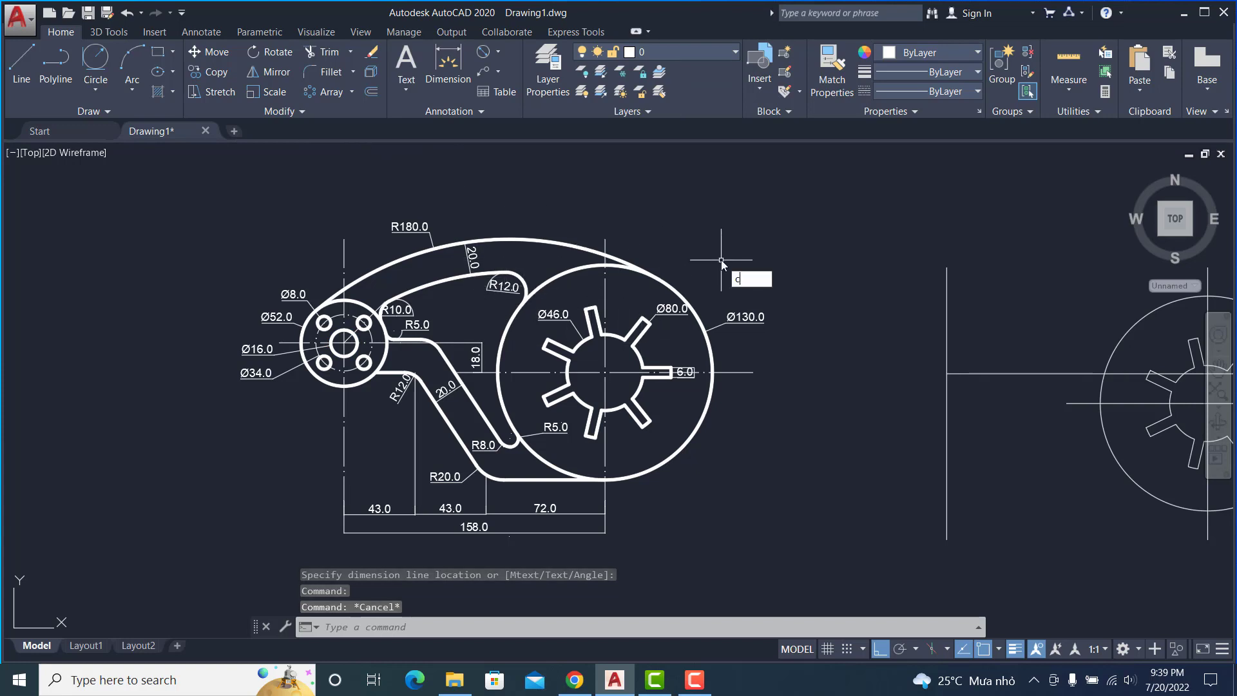
Draw radius-8 and Ø34 concentric circles at the copy's left centre-line crossing
{"action": "key", "text": "Return"}
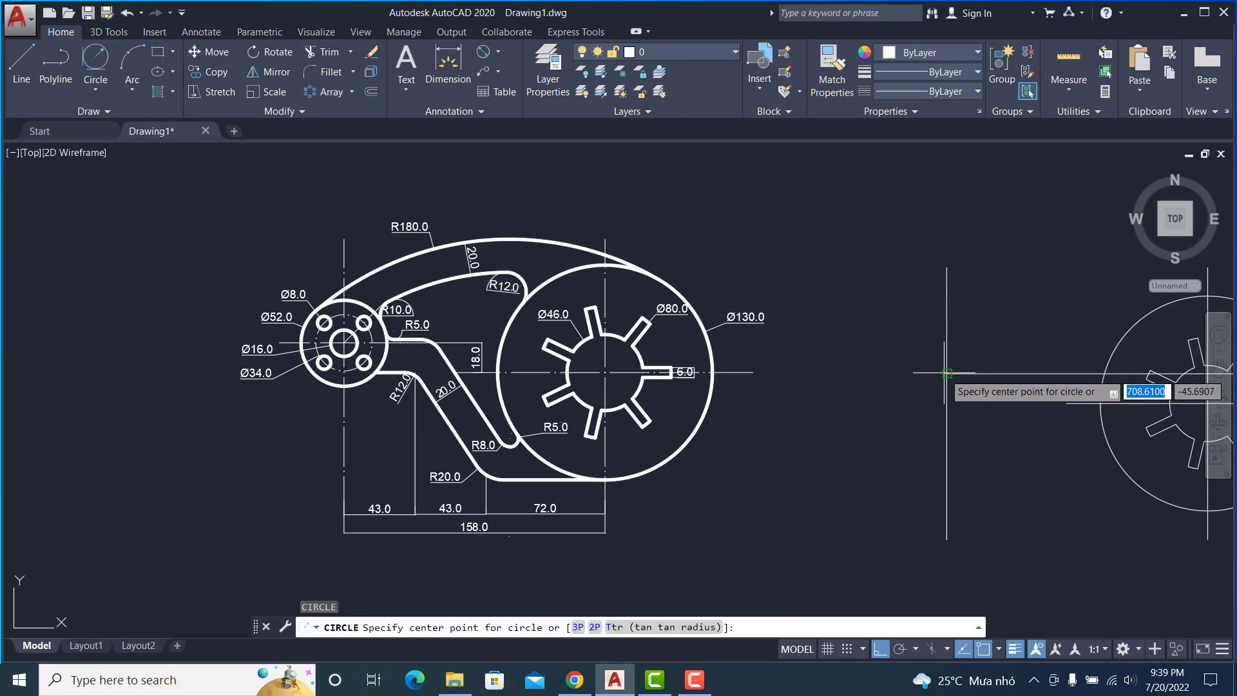
{"action": "left_click", "coordinate": [947, 373]}
{"action": "type", "text": "8"}
{"action": "key", "text": "Return"}
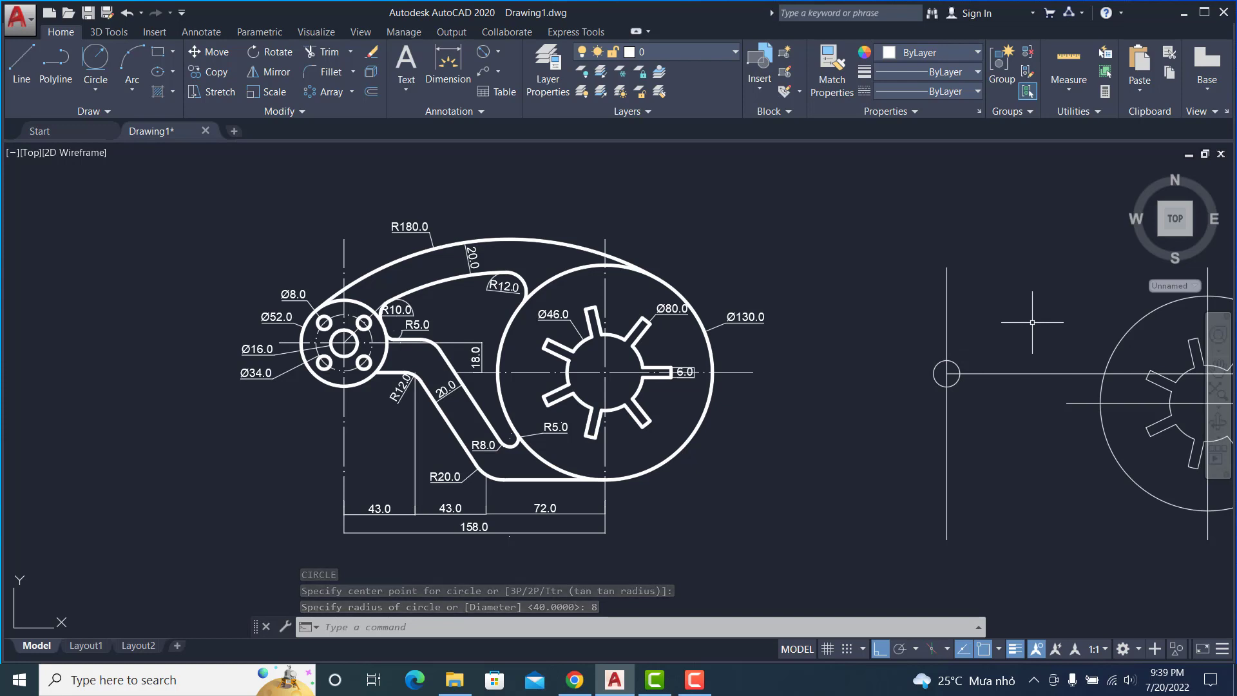
{"action": "key", "text": "Return"}
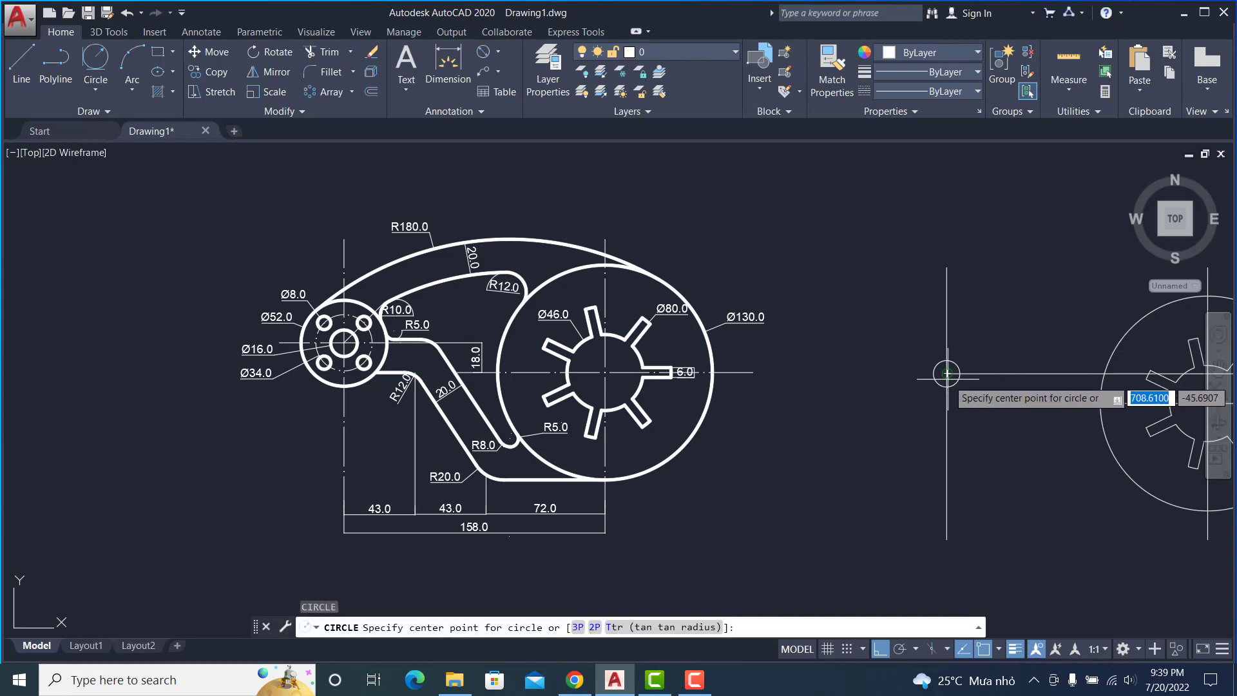
{"action": "left_click", "coordinate": [947, 373]}
{"action": "type", "text": "d"}
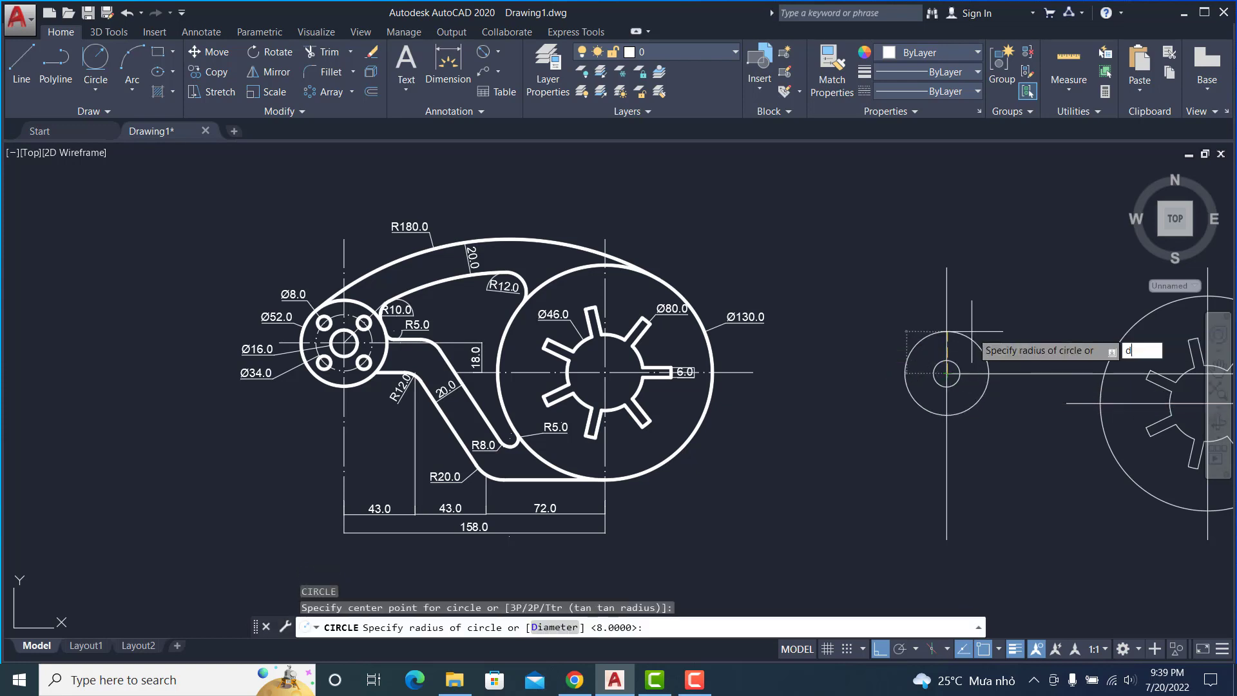
{"action": "key", "text": "Return"}
{"action": "type", "text": "34"}
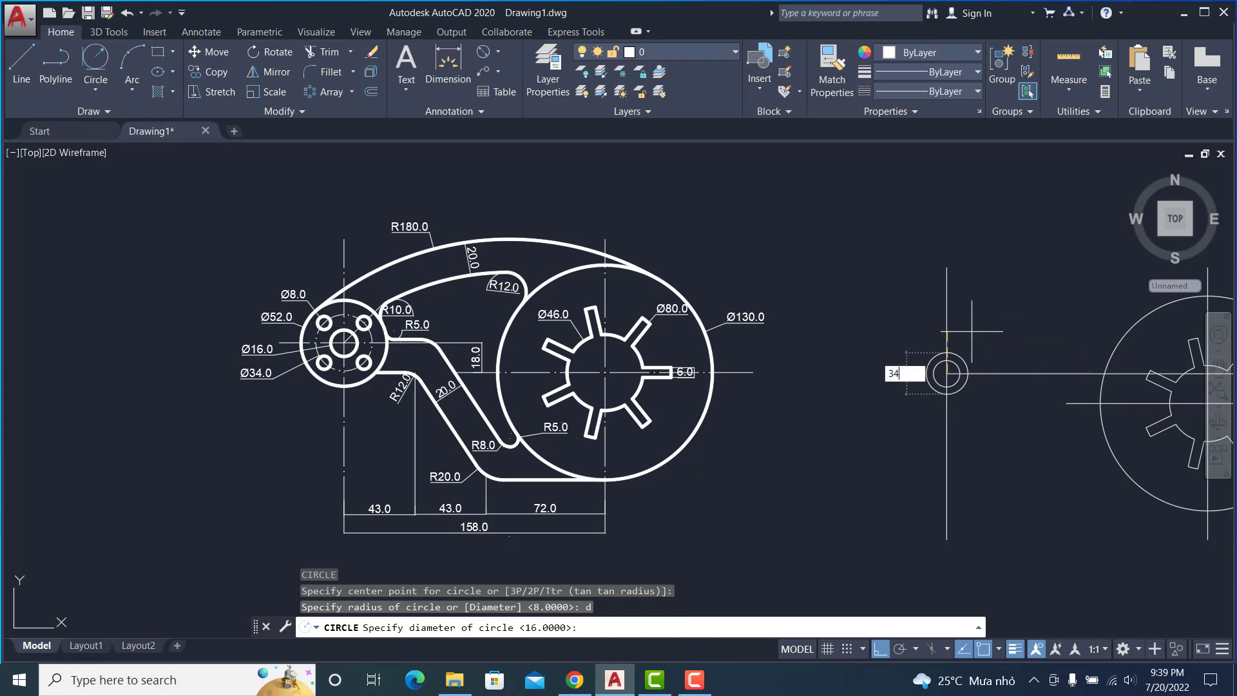
{"action": "key", "text": "Return"}
{"action": "key", "text": "Return"}
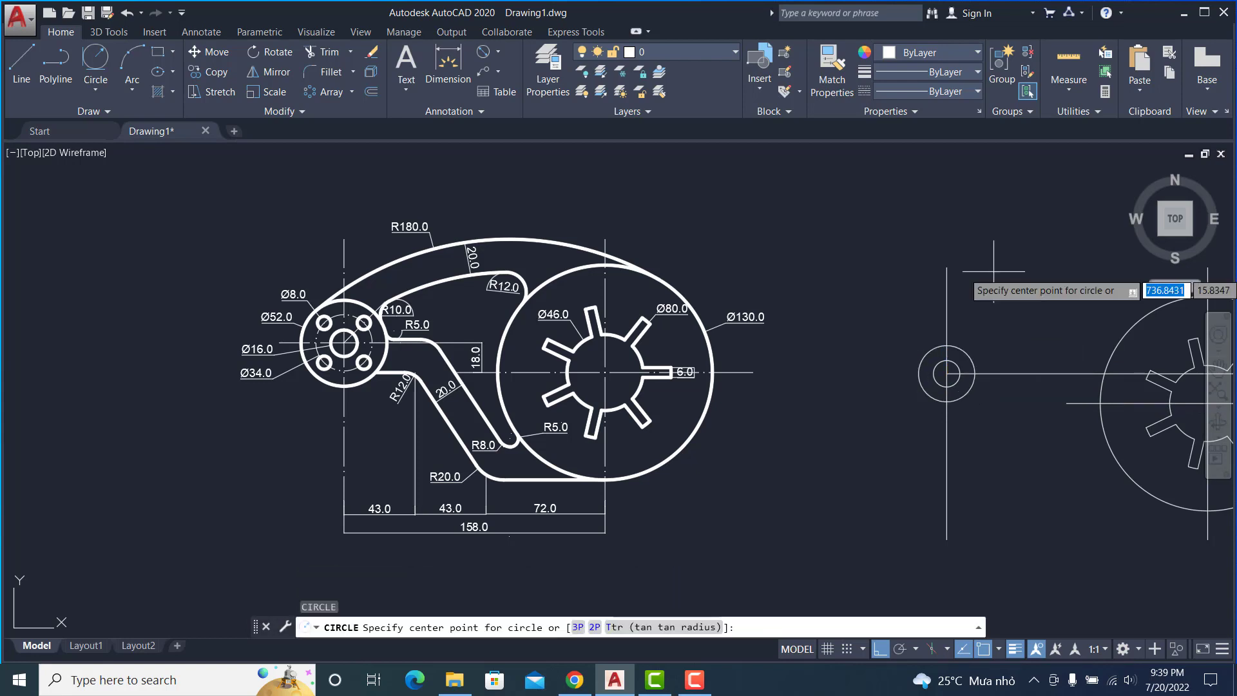
Add the outermost Ø52 circle around the same centre
{"action": "left_click", "coordinate": [947, 373]}
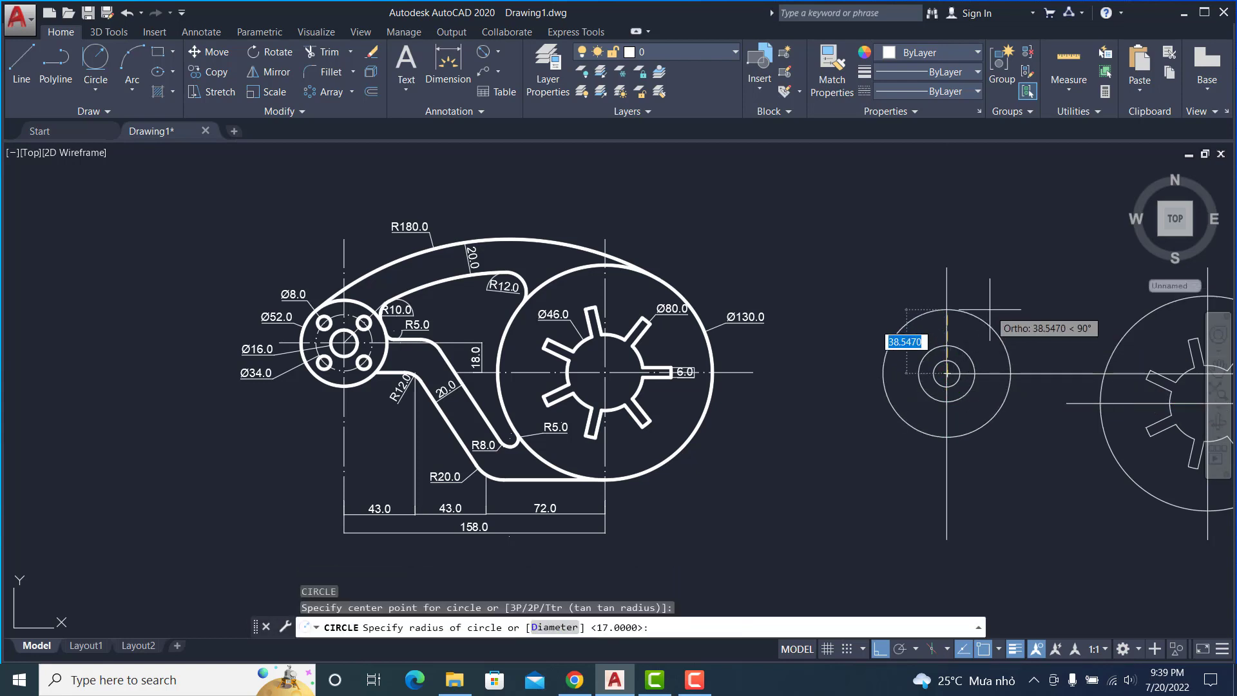
{"action": "type", "text": "d"}
{"action": "key", "text": "Return"}
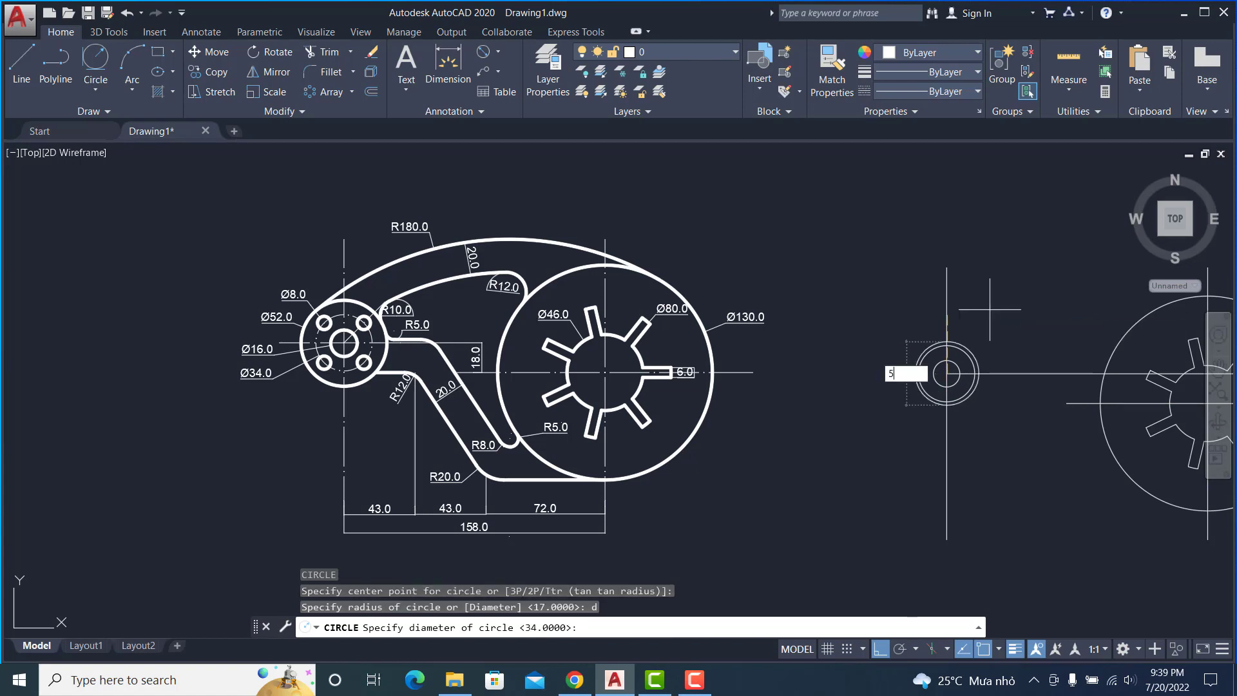
{"action": "type", "text": "52"}
{"action": "key", "text": "Return"}
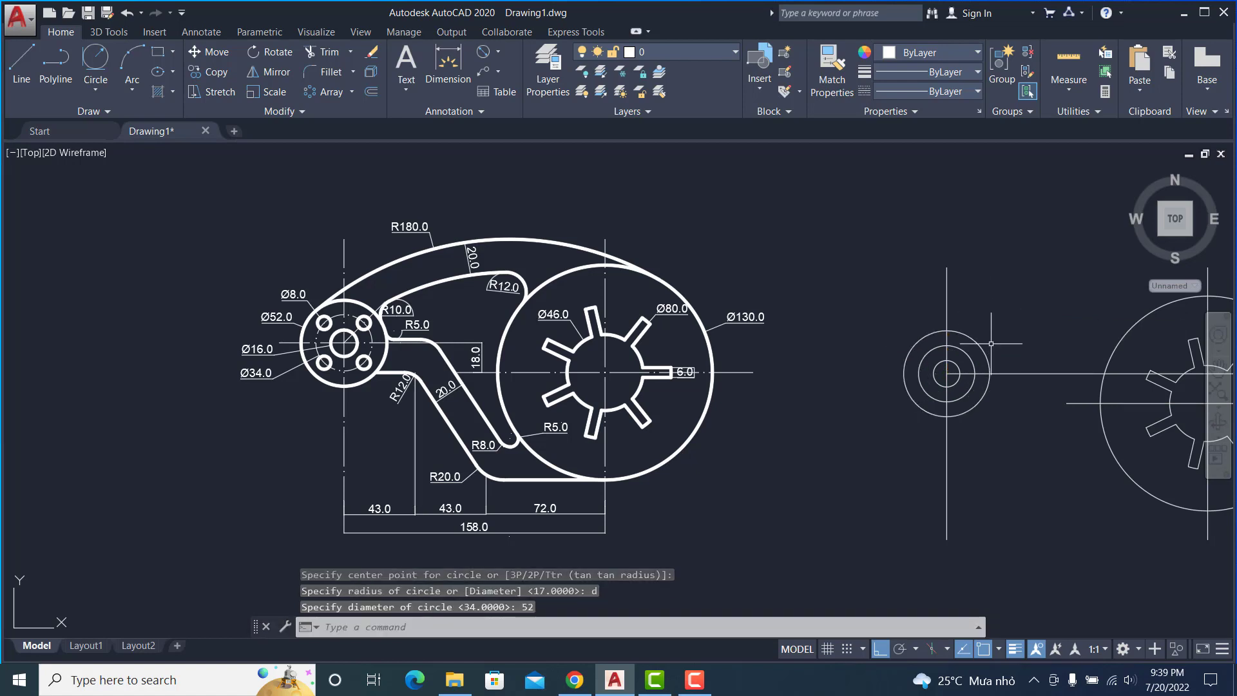
{"action": "scroll", "coordinate": [991, 344], "scroll_direction": "up", "scroll_amount": 8}
{"action": "scroll", "coordinate": [991, 340], "scroll_direction": "up", "scroll_amount": 3}
{"action": "scroll", "coordinate": [993, 339], "scroll_direction": "down", "scroll_amount": 5}
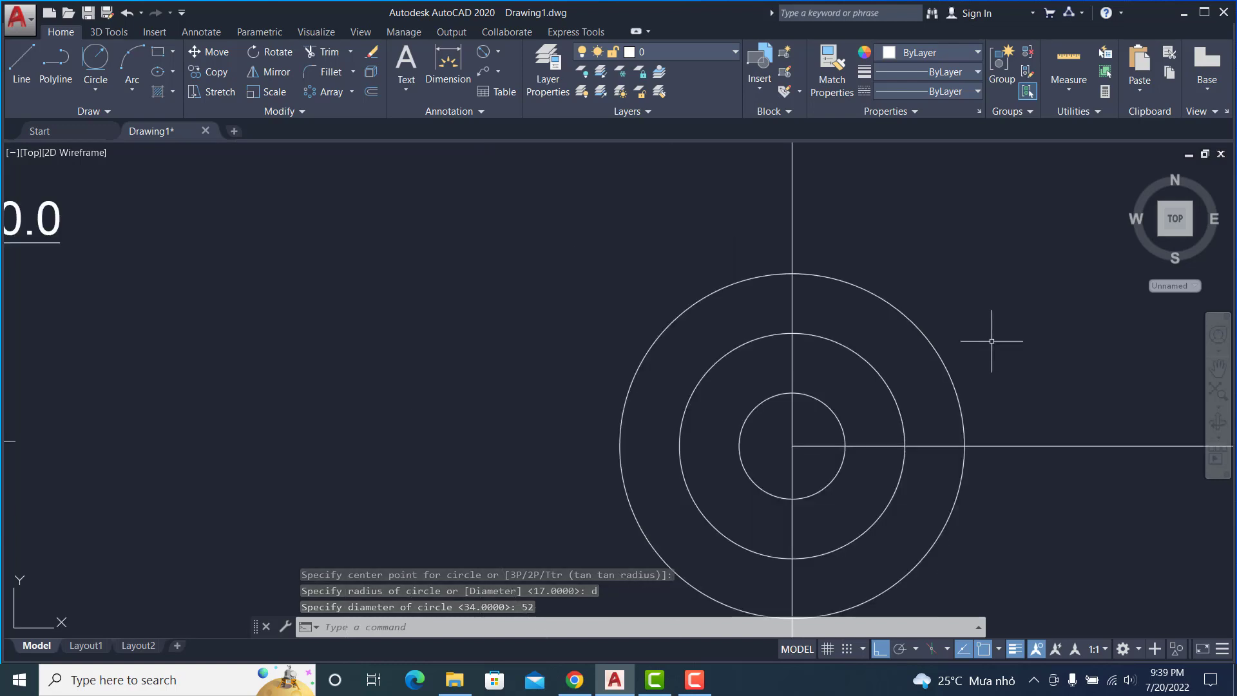
{"action": "scroll", "coordinate": [996, 341], "scroll_direction": "down", "scroll_amount": 4}
{"action": "middle_click_drag", "start_coordinate": [1001, 346], "coordinate": [1085, 359]}
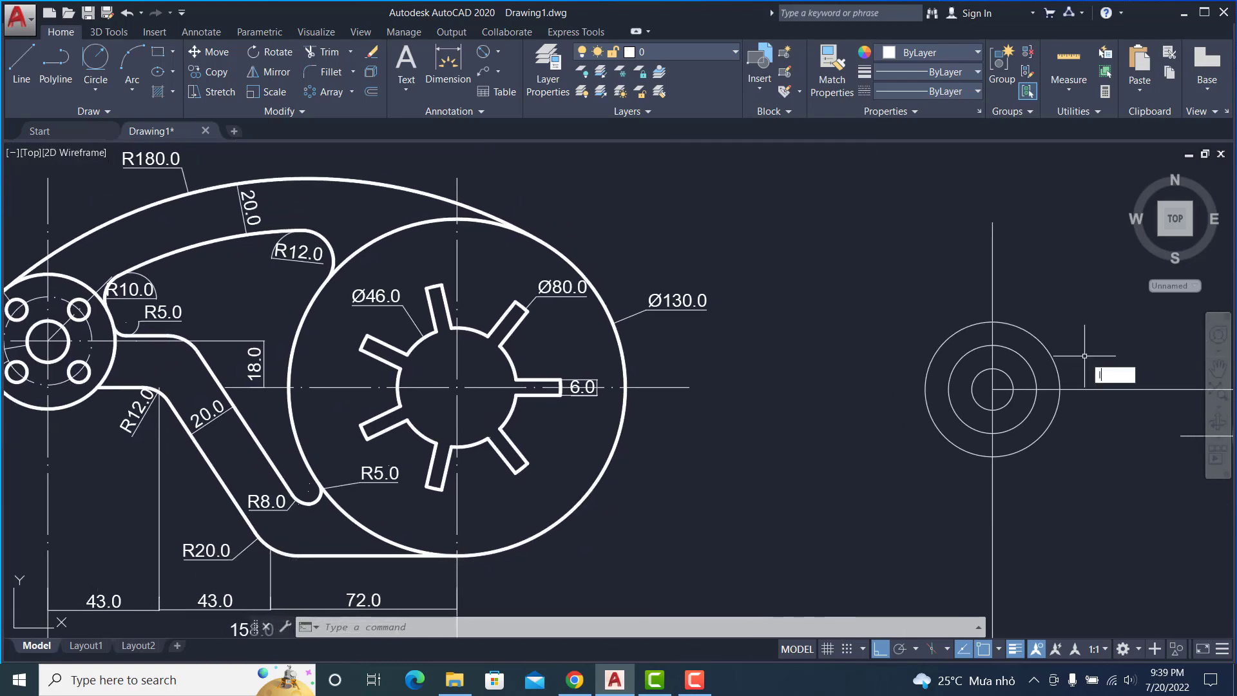
Draw a 35-unit line at 45° from the boss centre, with Ortho off
{"action": "key", "text": "Return"}
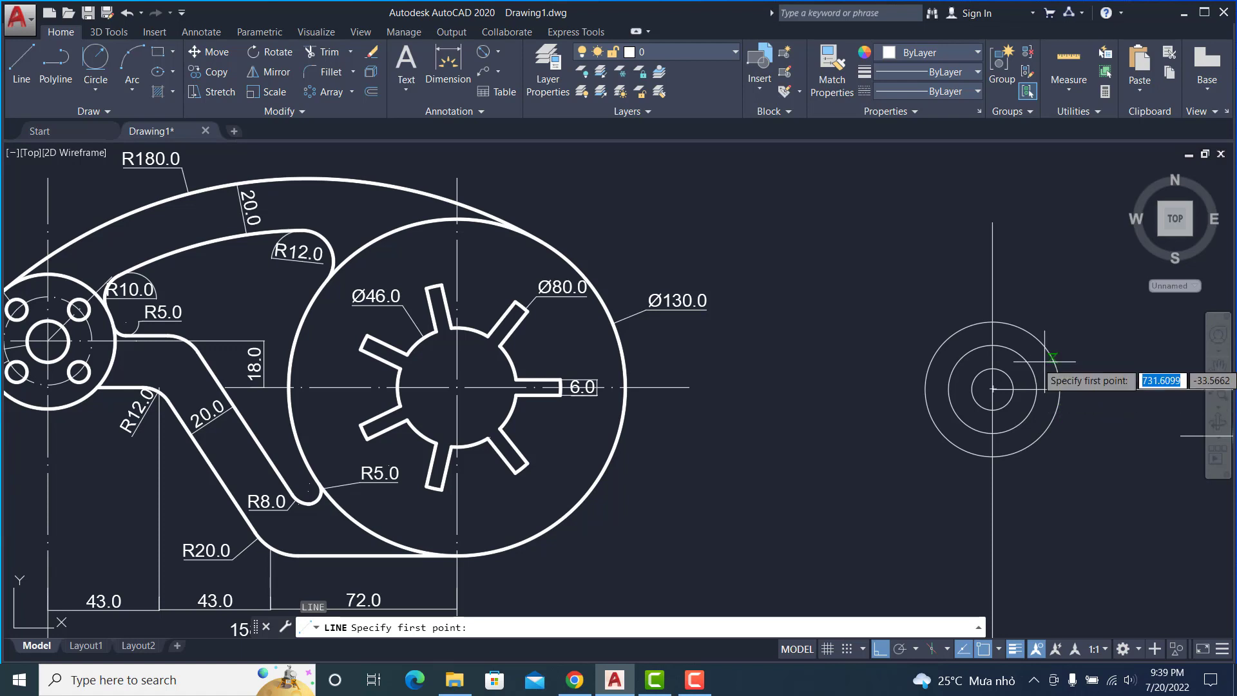
{"action": "left_click", "coordinate": [993, 389]}
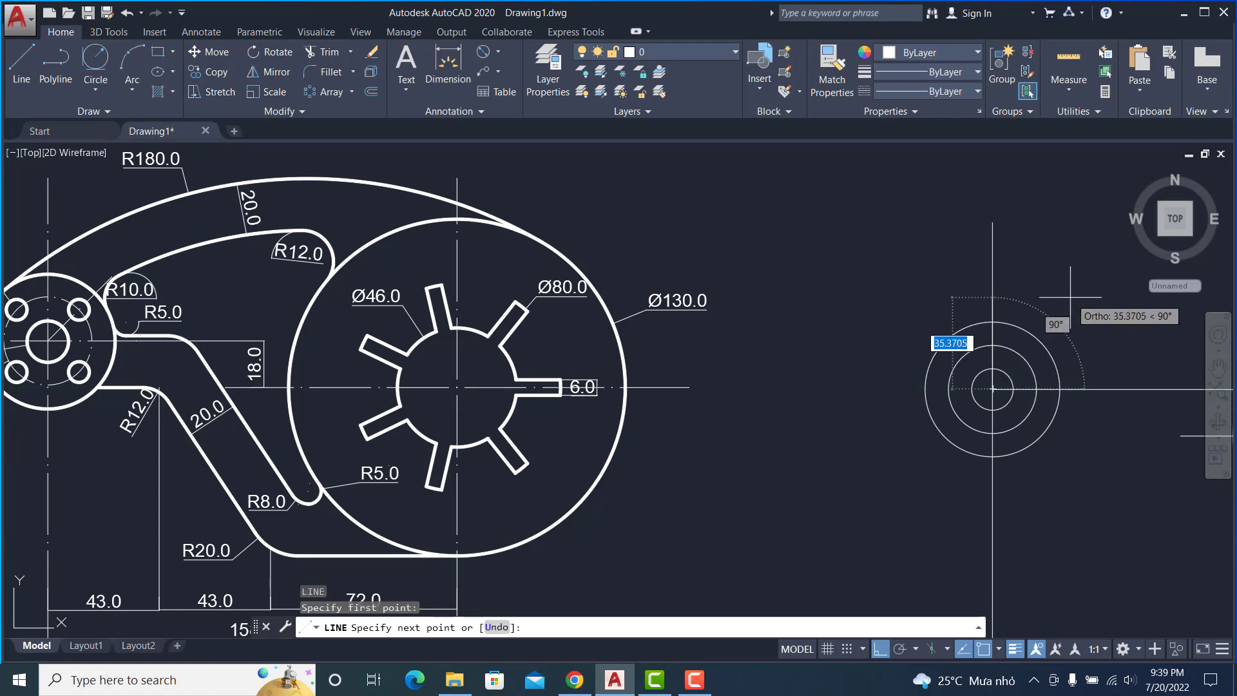
{"action": "key", "text": "F8"}
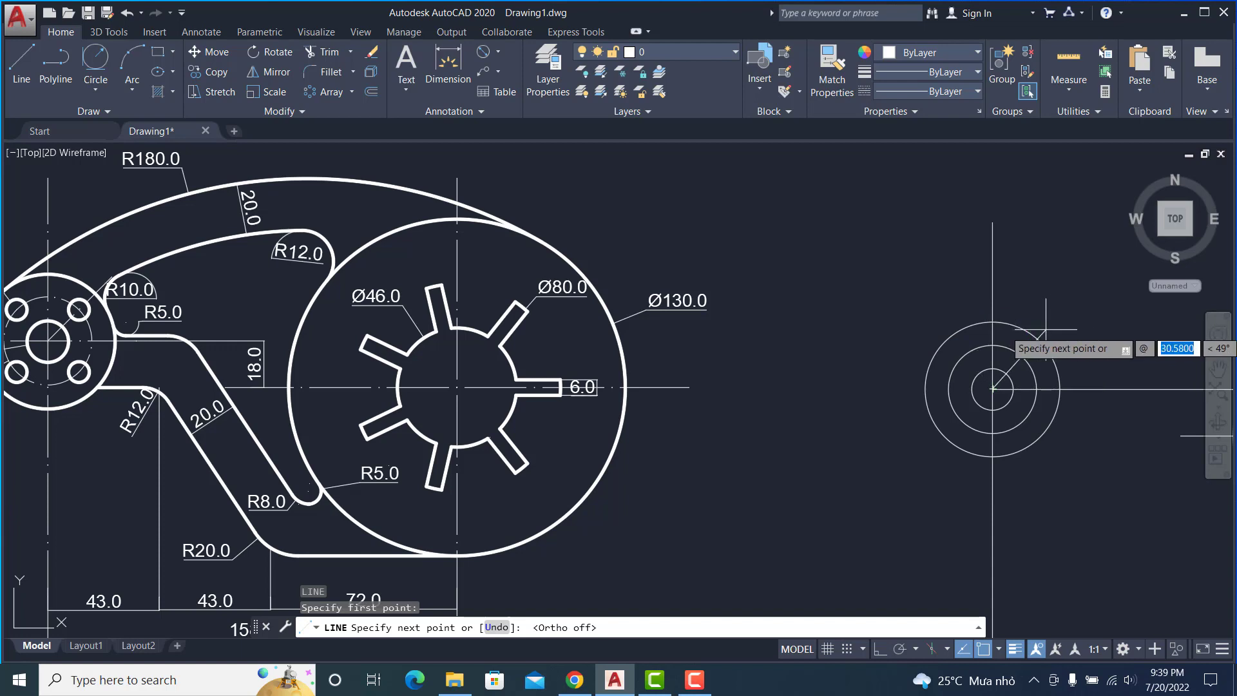
{"action": "type", "text": "35"}
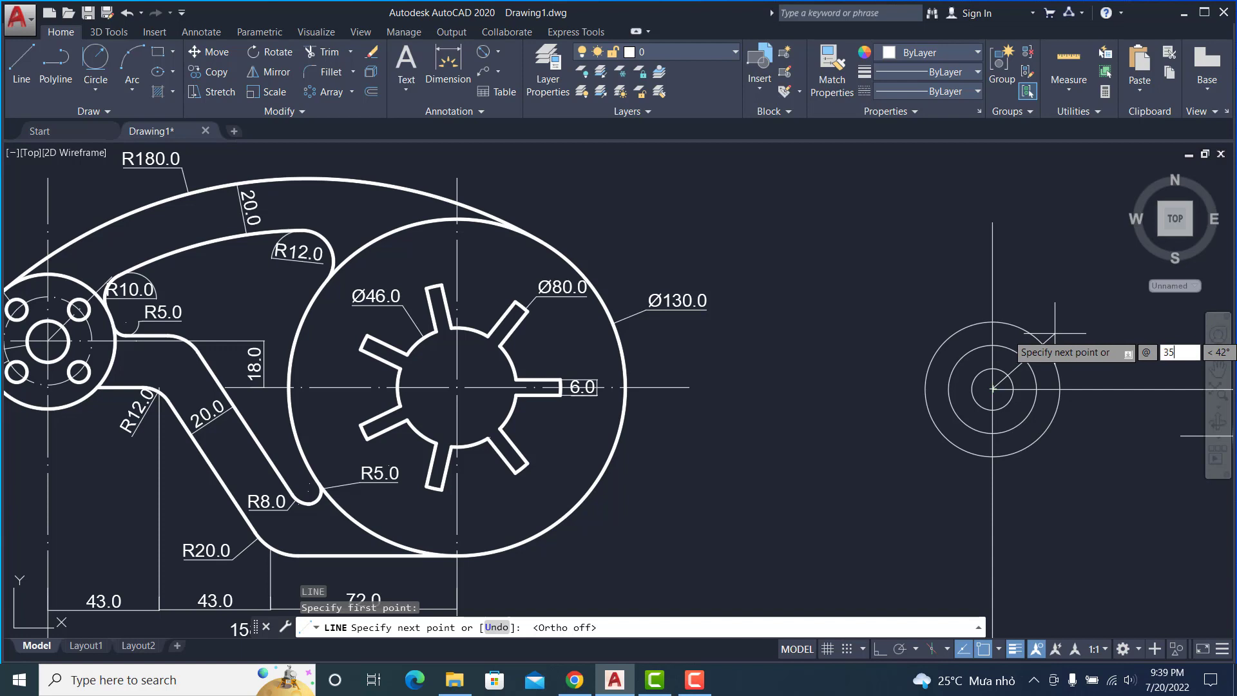
{"action": "key", "text": "Tab"}
{"action": "type", "text": "45"}
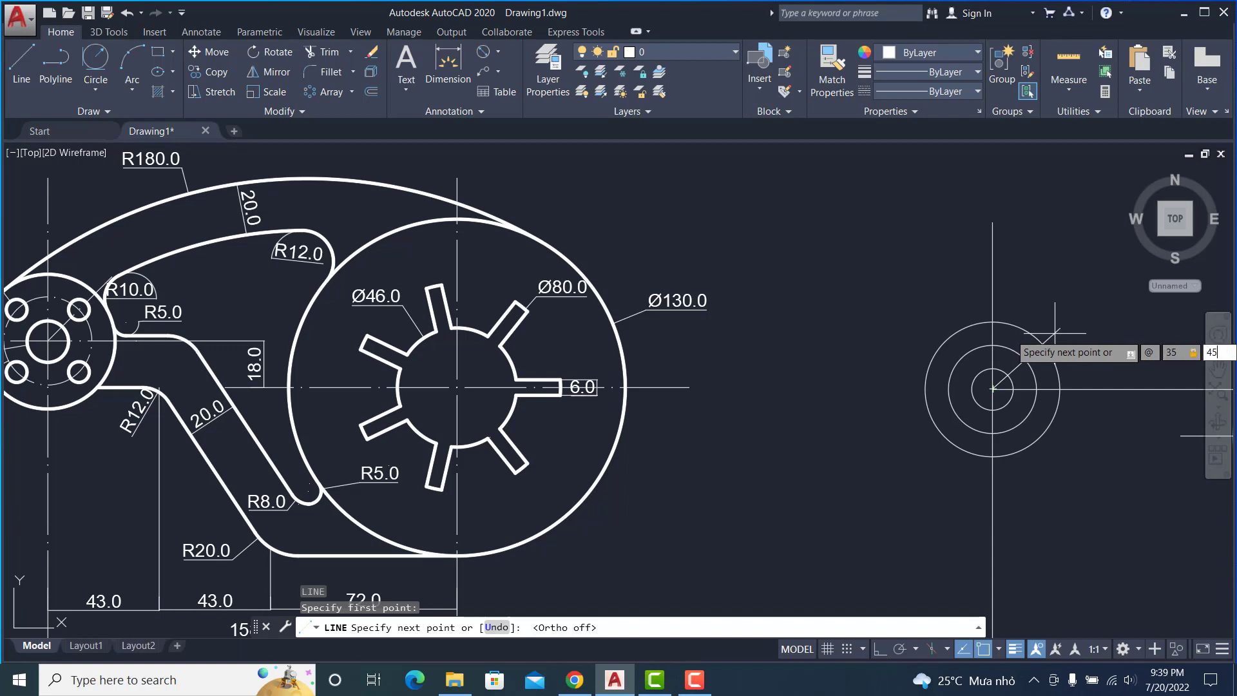
{"action": "key", "text": "Return"}
{"action": "key", "text": "Escape"}
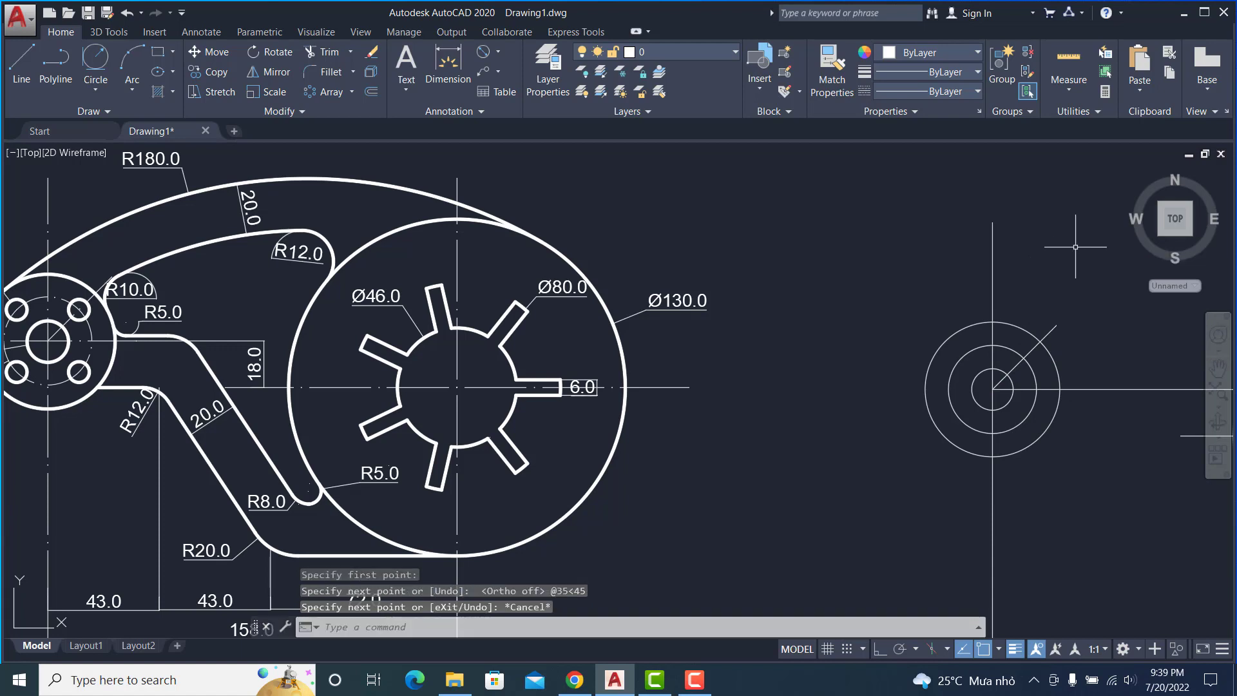
Draw a small circle at the 45° line's end, then delete it as misplaced
{"action": "type", "text": "c"}
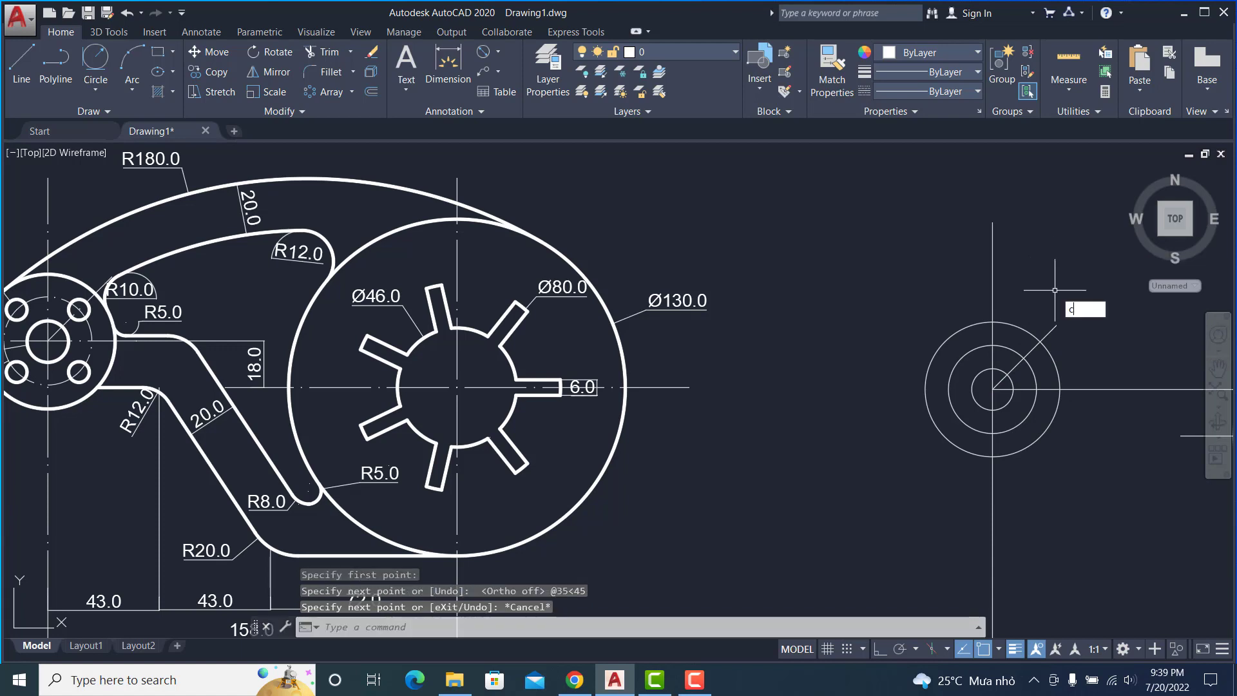
{"action": "key", "text": "Return"}
{"action": "left_click", "coordinate": [1024, 358]}
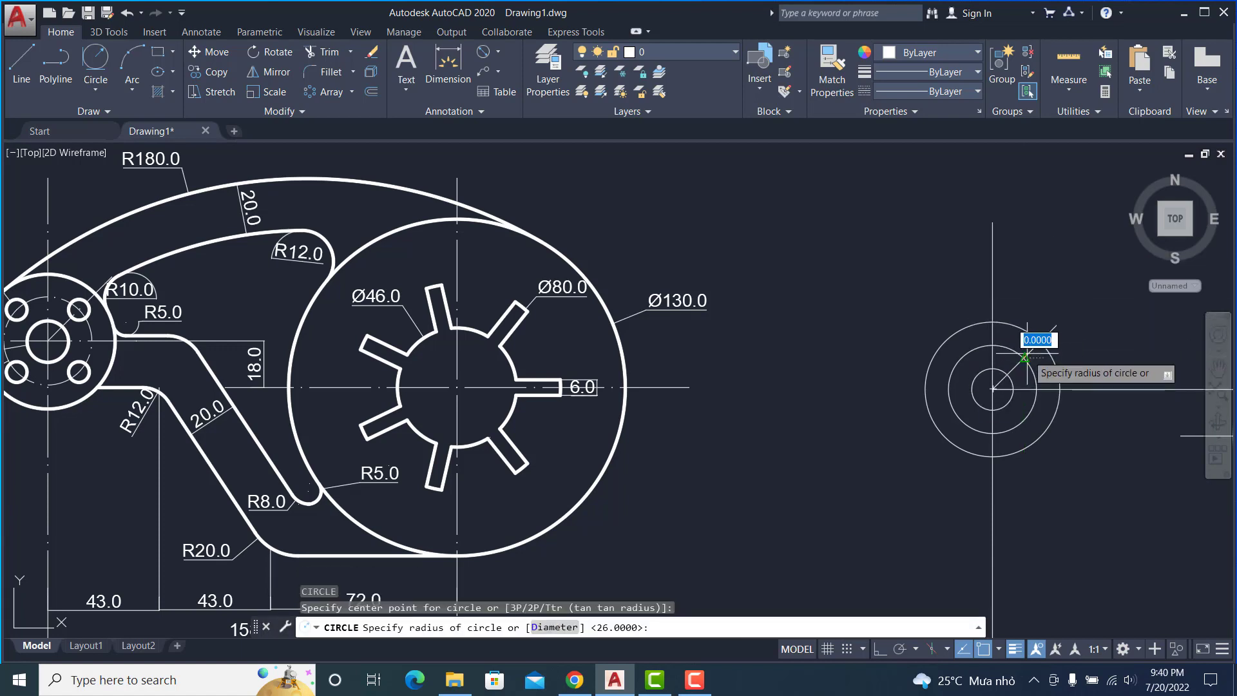
{"action": "left_click", "coordinate": [1029, 343]}
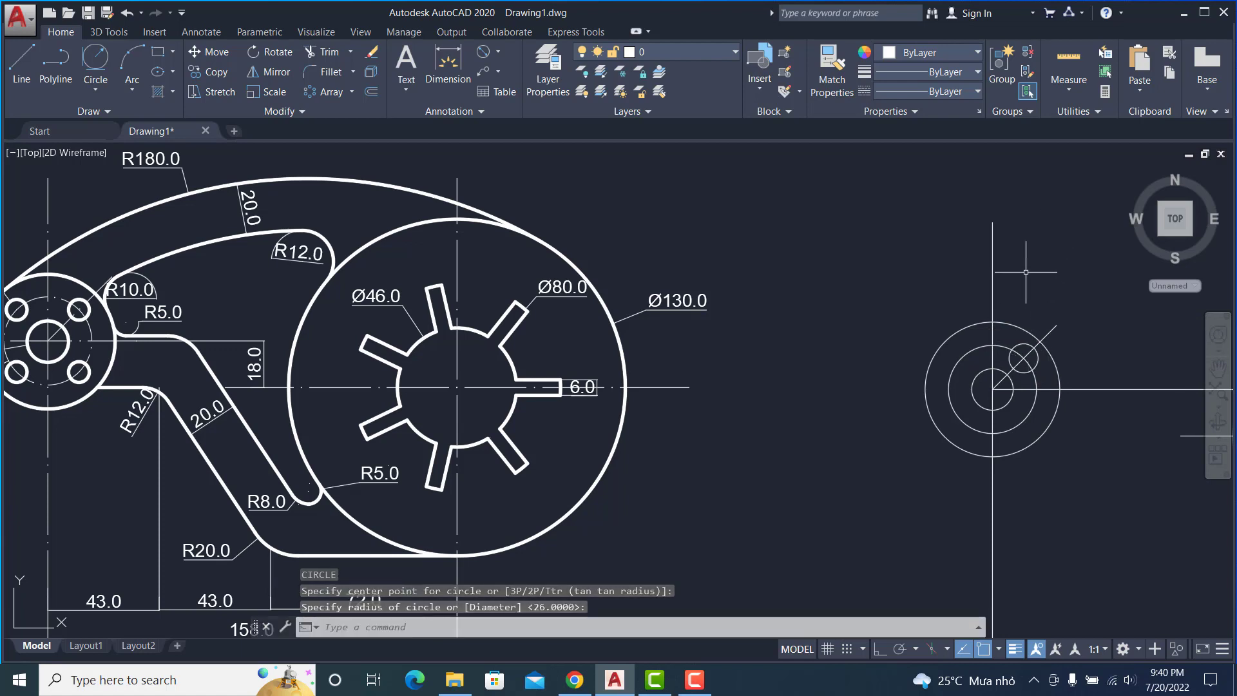
{"action": "left_click", "coordinate": [1018, 343]}
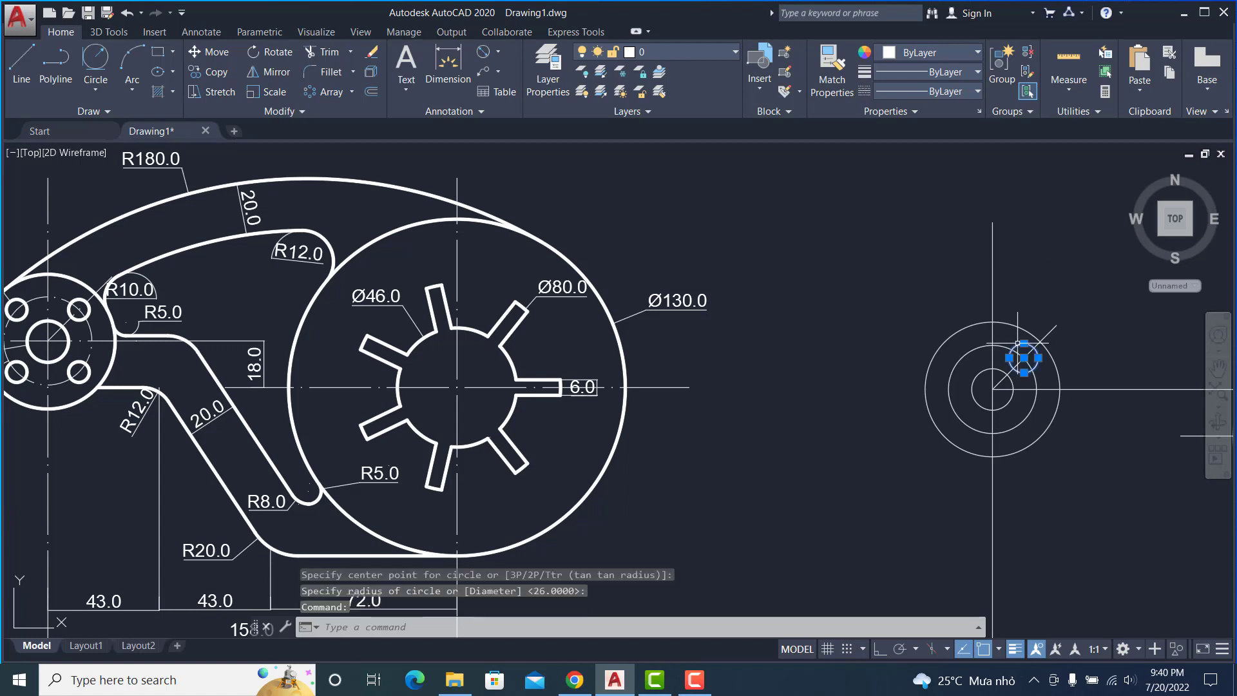
{"action": "key", "text": "Delete"}
Draw a radius-4 bolt hole centred on the 45° line's outer end
{"action": "key", "text": "Return"}
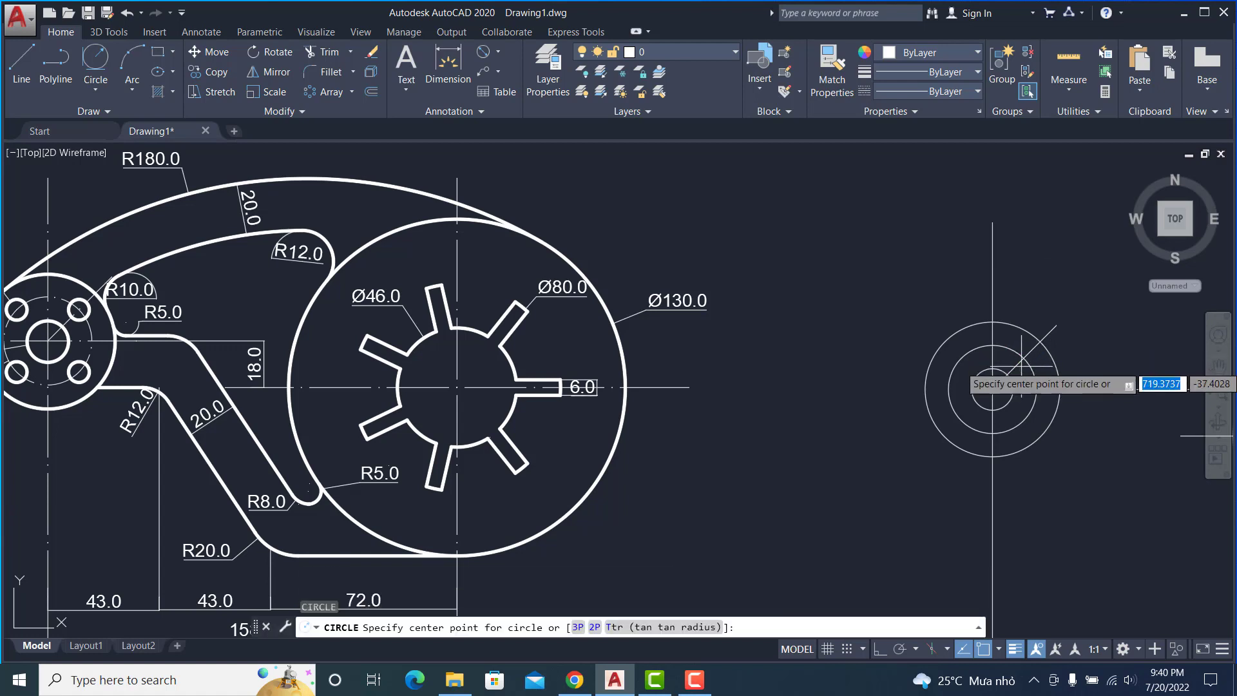
{"action": "left_click", "coordinate": [1024, 357]}
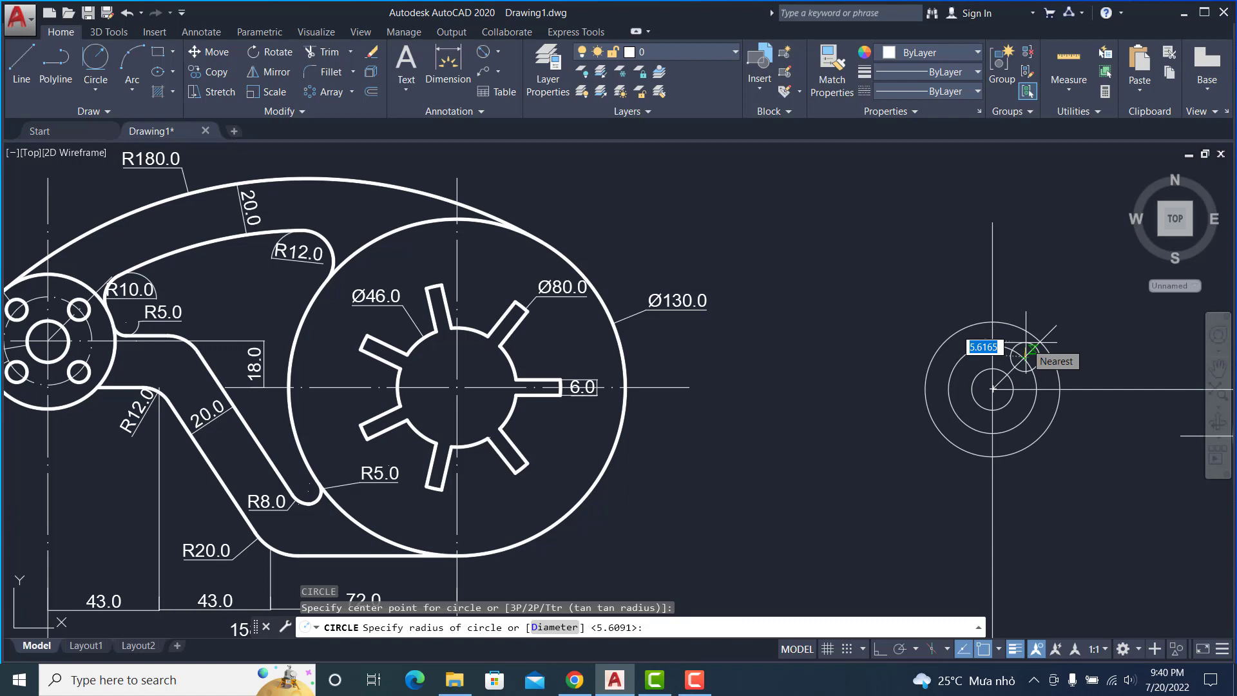
{"action": "type", "text": "4"}
{"action": "key", "text": "Return"}
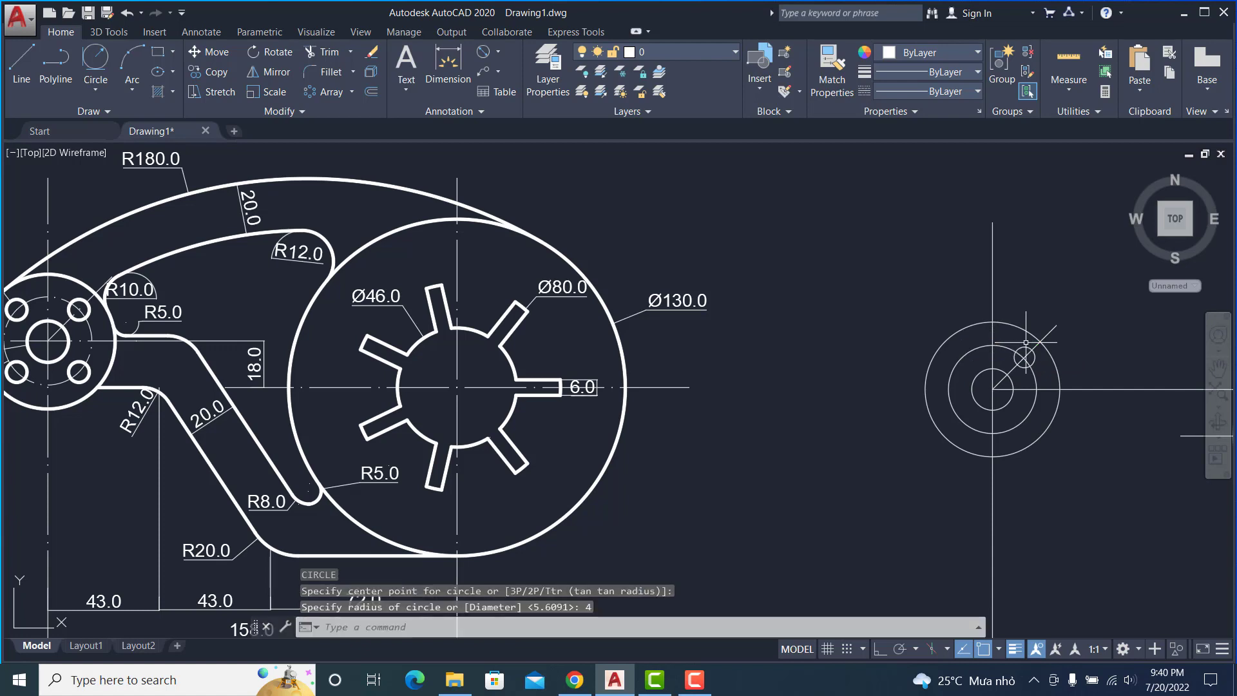
{"action": "middle_click_drag", "start_coordinate": [1028, 313], "coordinate": [1053, 306]}
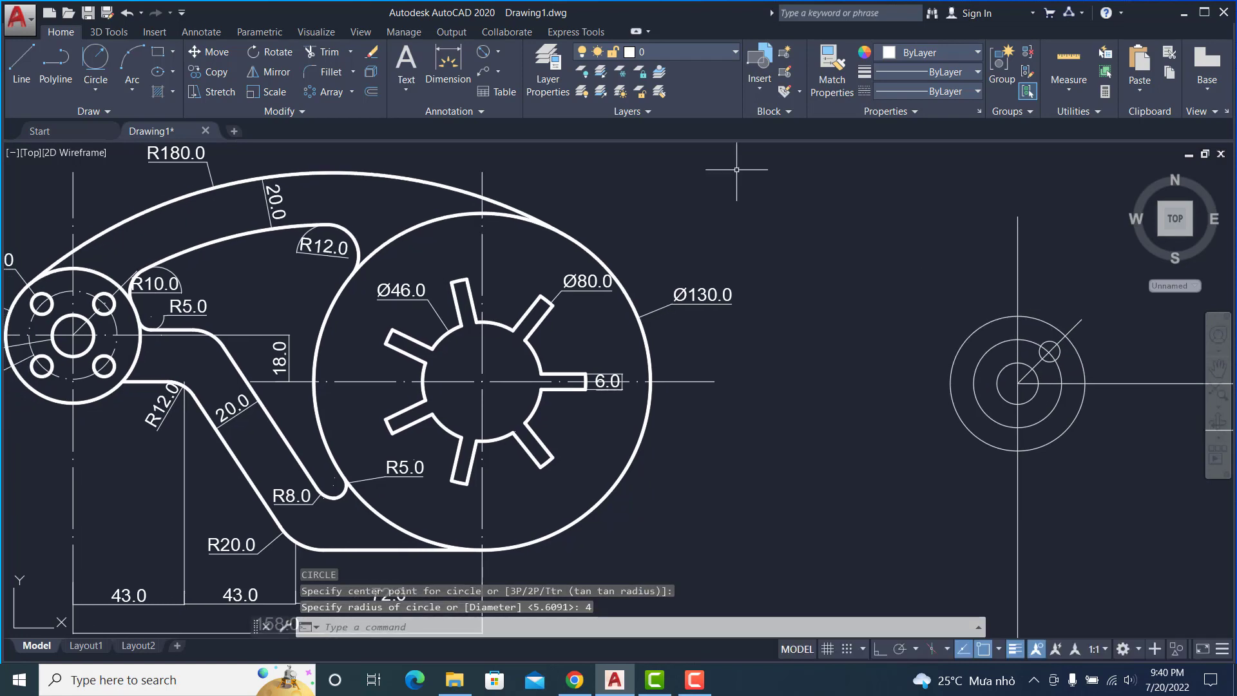
{"action": "left_click", "coordinate": [323, 94]}
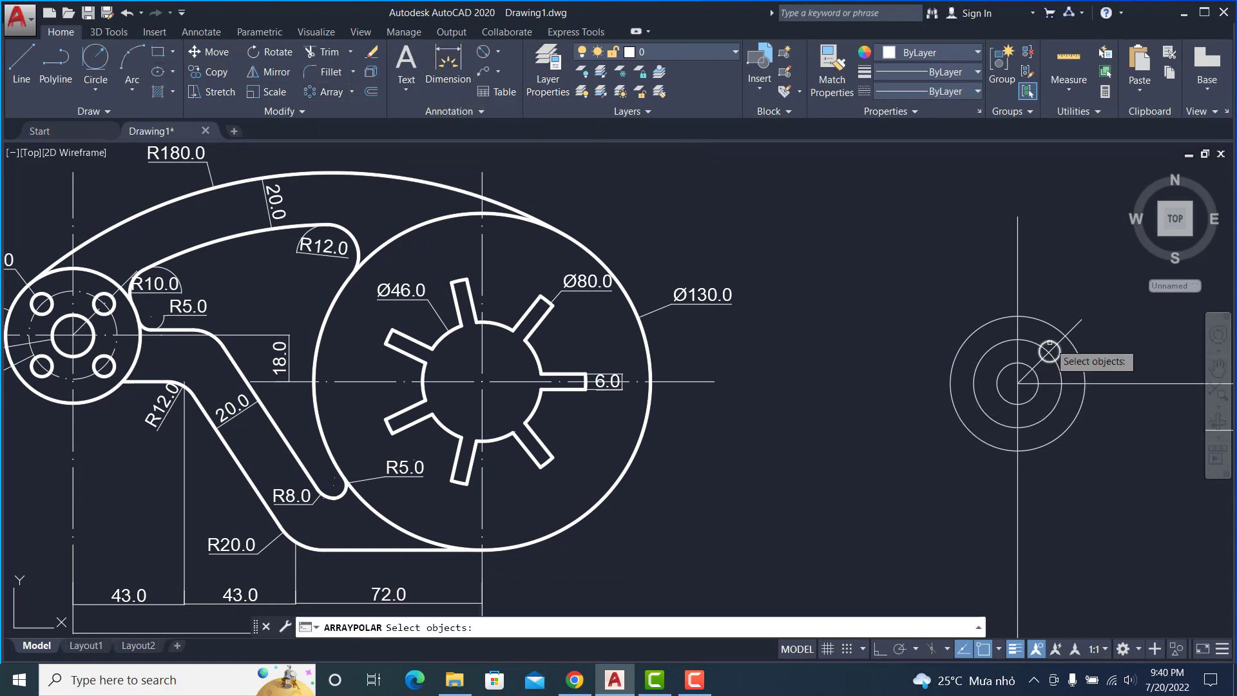
Polar-array the radius-4 bolt hole into 4 copies around the boss centre
{"action": "left_click", "coordinate": [1049, 352]}
{"action": "key", "text": "Return"}
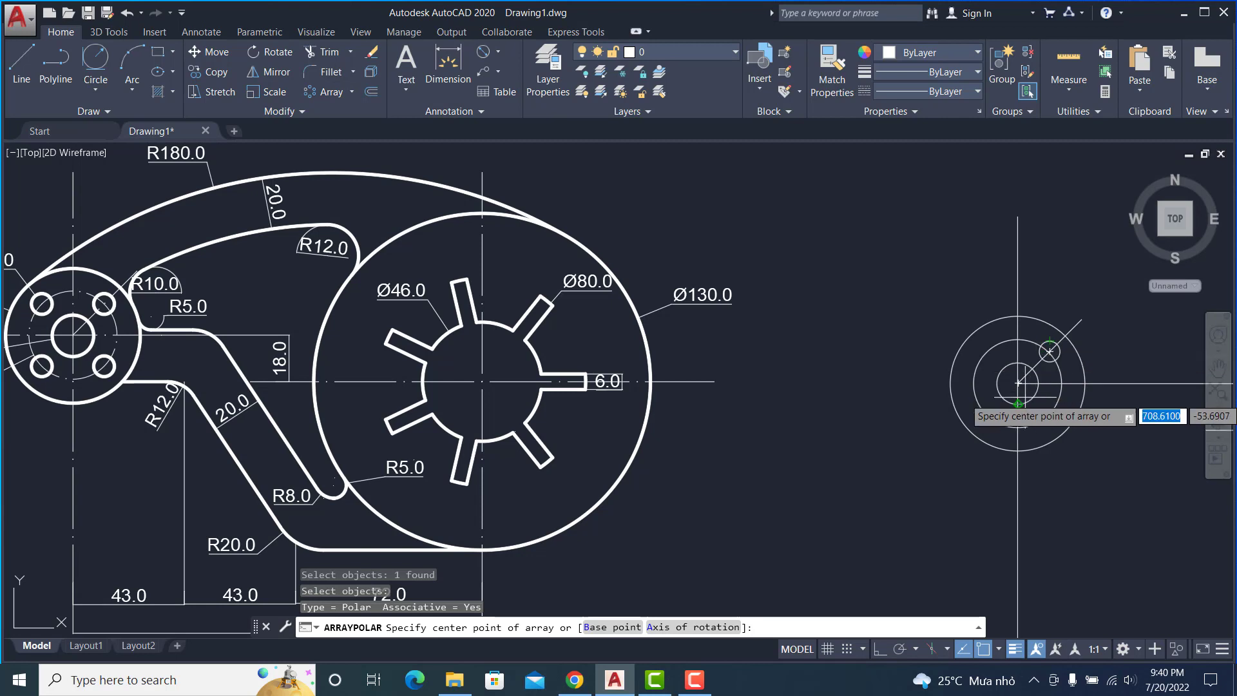
{"action": "left_click", "coordinate": [1018, 383]}
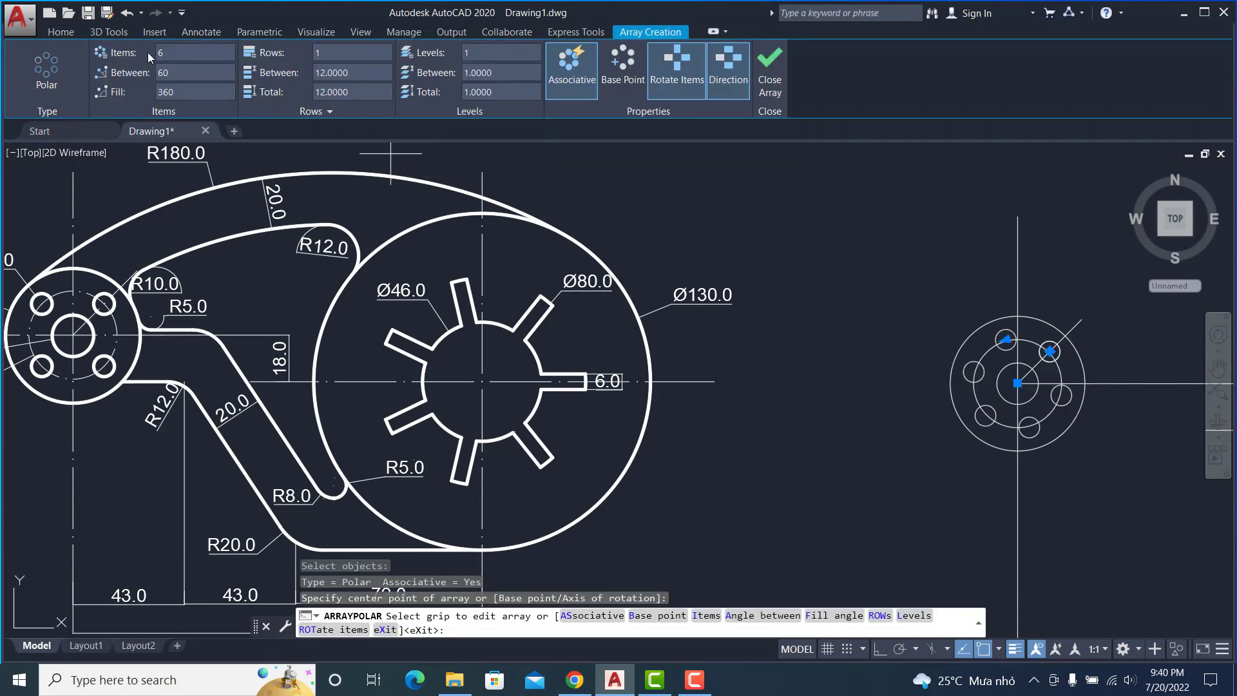
{"action": "type", "text": "4"}
{"action": "key", "text": "Return"}
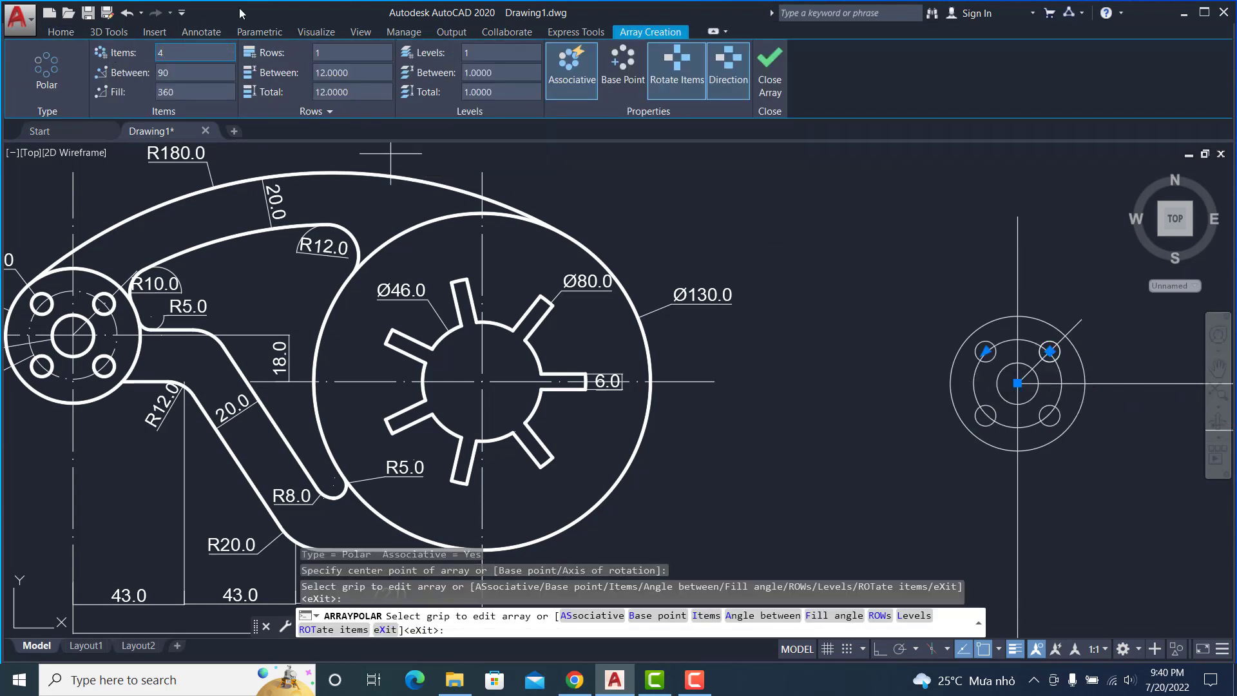
{"action": "left_click", "coordinate": [769, 82]}
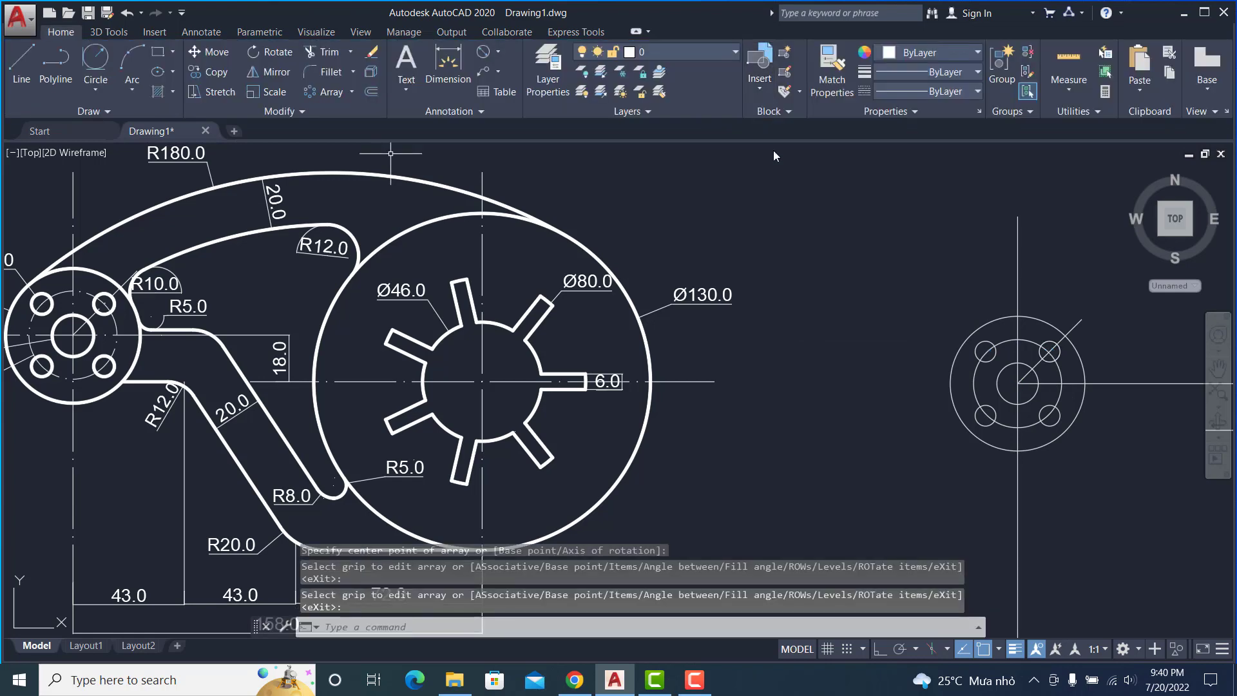
{"action": "scroll", "coordinate": [801, 262], "scroll_direction": "down", "scroll_amount": 1}
{"action": "scroll", "coordinate": [745, 241], "scroll_direction": "down", "scroll_amount": 2}
{"action": "scroll", "coordinate": [806, 247], "scroll_direction": "down", "scroll_amount": 1}
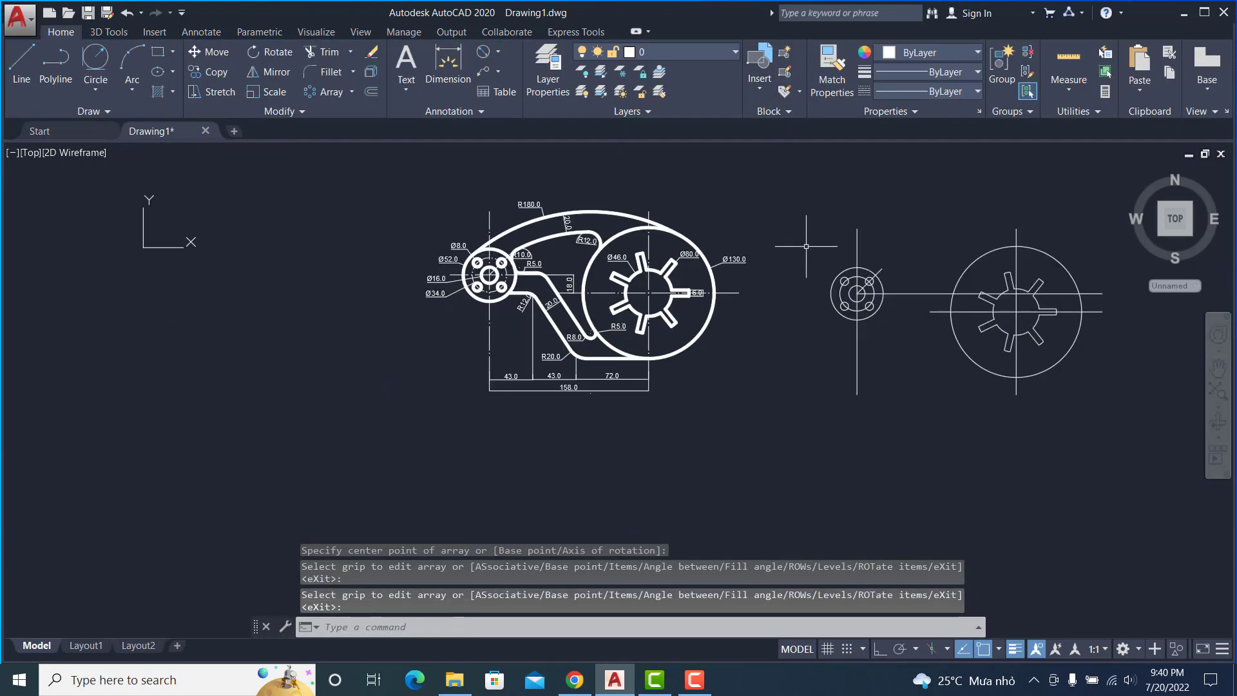
{"action": "middle_click_drag", "start_coordinate": [806, 247], "coordinate": [689, 265]}
{"action": "scroll", "coordinate": [713, 254], "scroll_direction": "up", "scroll_amount": 2}
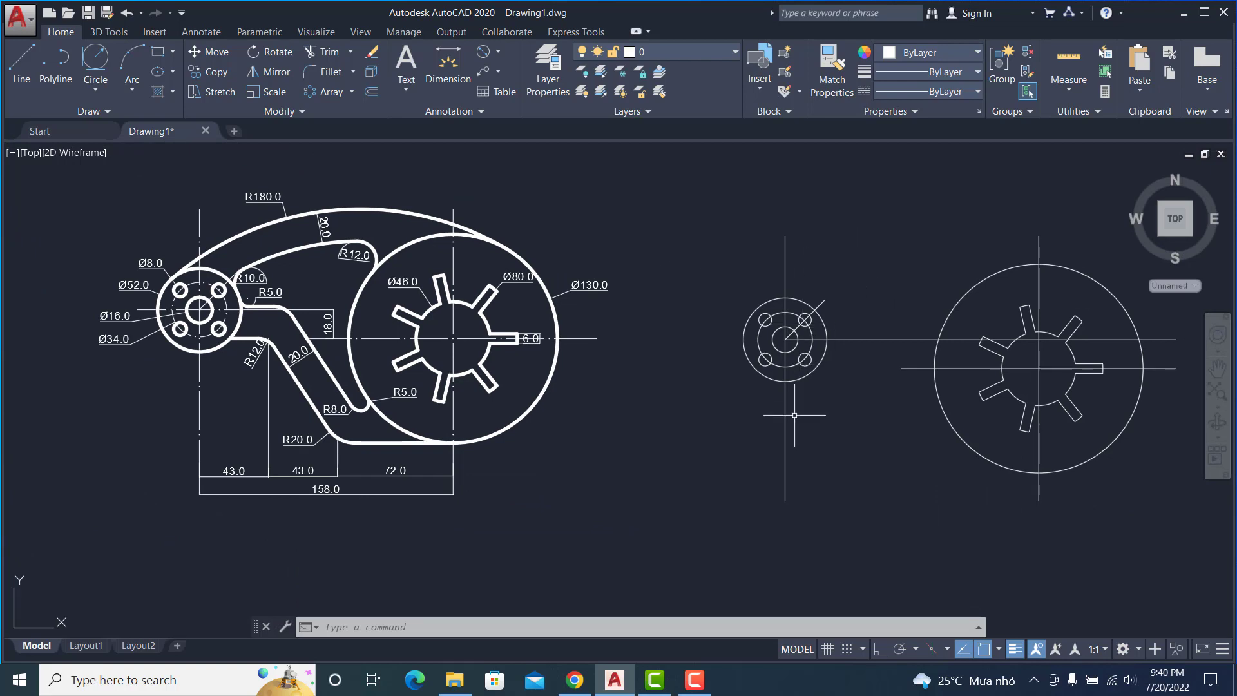
Shorten the vertical centre line at both ends using its grips
{"action": "left_click", "coordinate": [786, 484]}
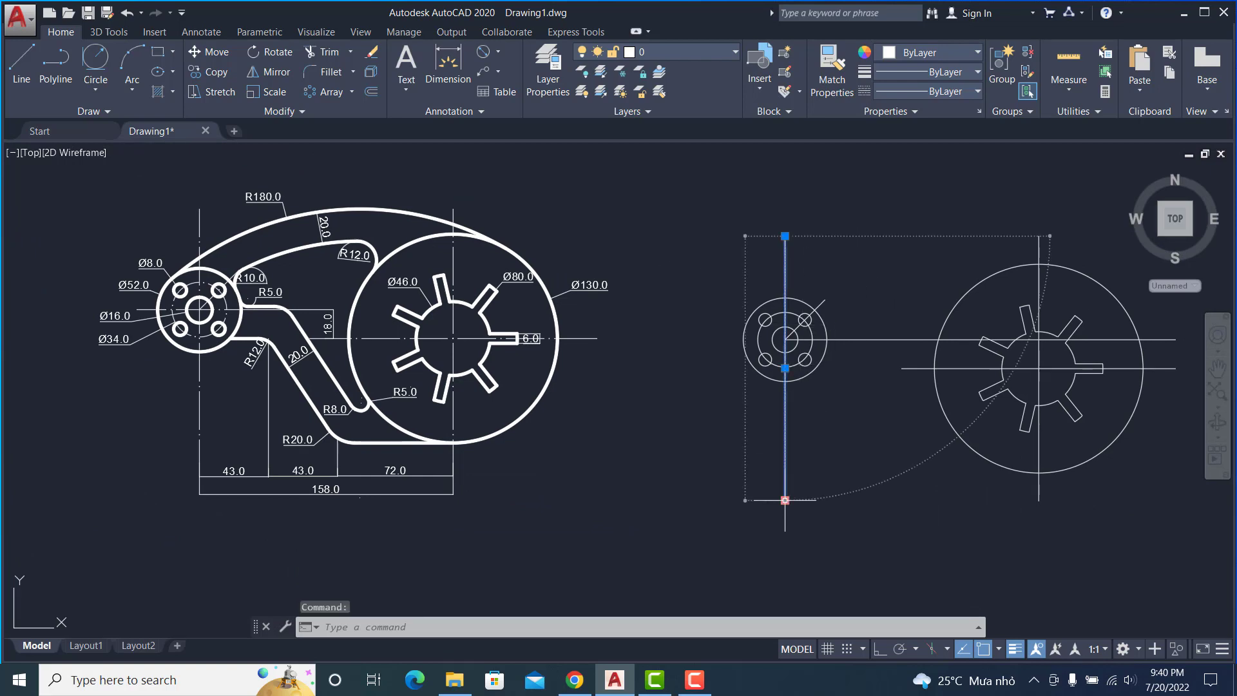
{"action": "left_click", "coordinate": [785, 500]}
{"action": "left_click", "coordinate": [785, 428]}
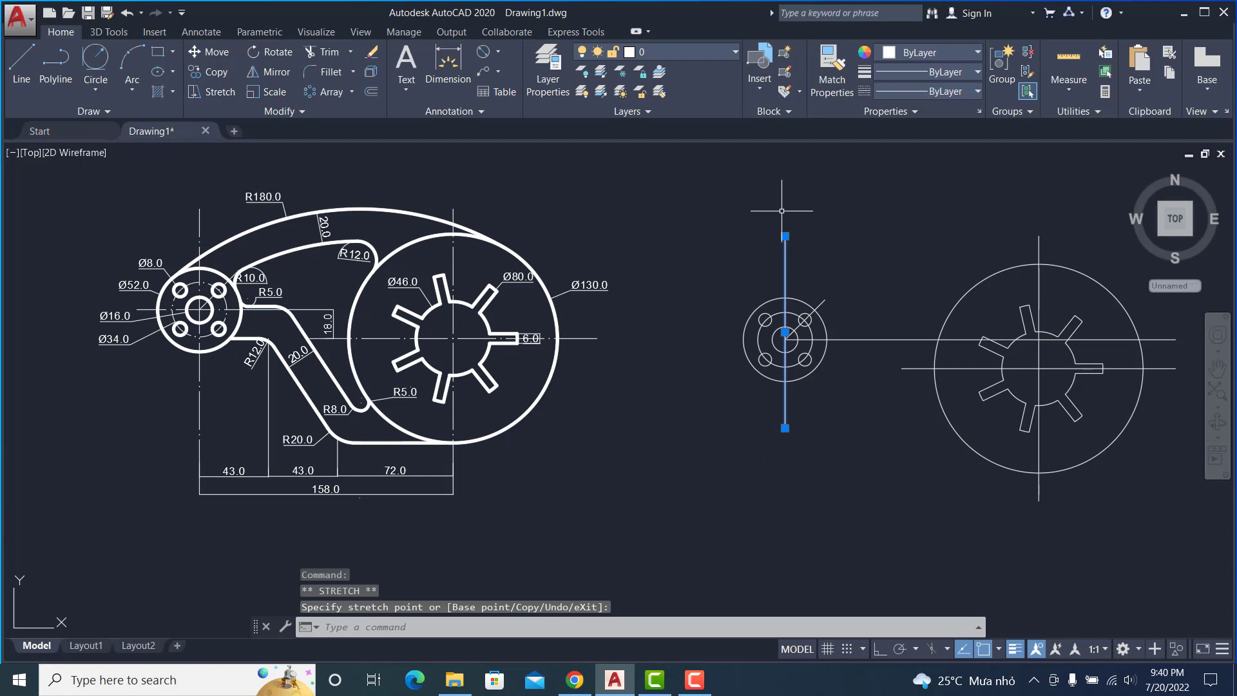
{"action": "left_click", "coordinate": [784, 236]}
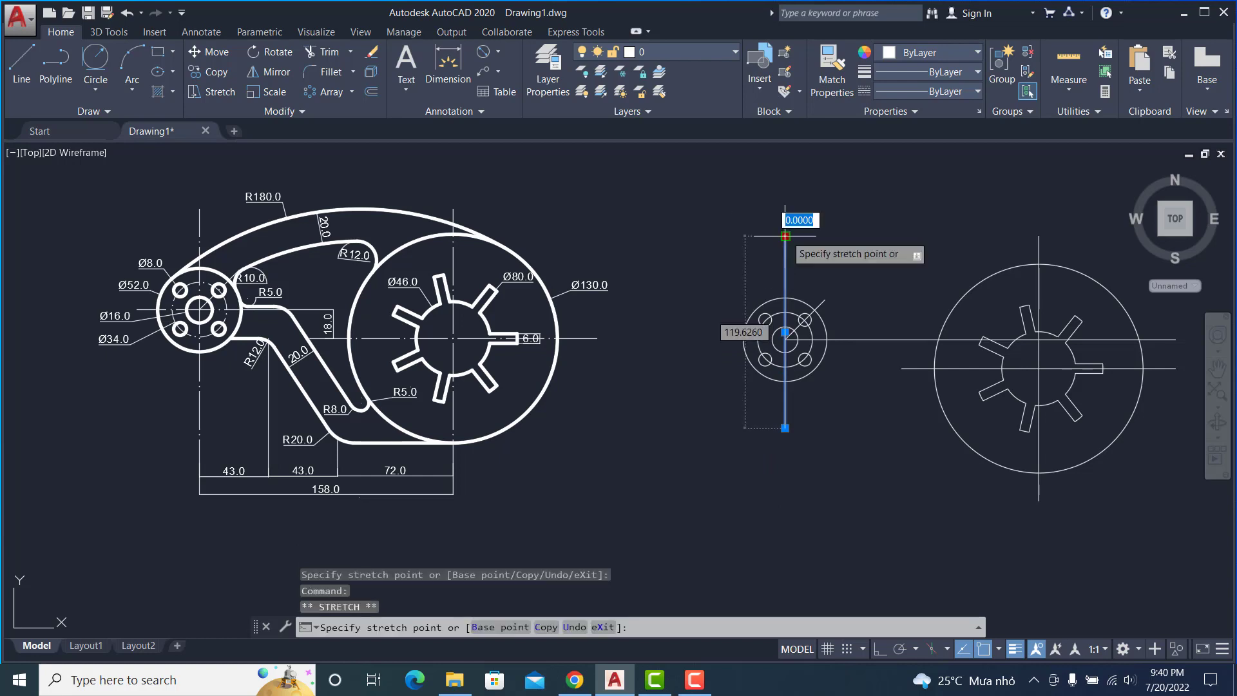
{"action": "left_click", "coordinate": [785, 270]}
Shorten the horizontal centre line so it spans just the boss
{"action": "left_click", "coordinate": [897, 333]}
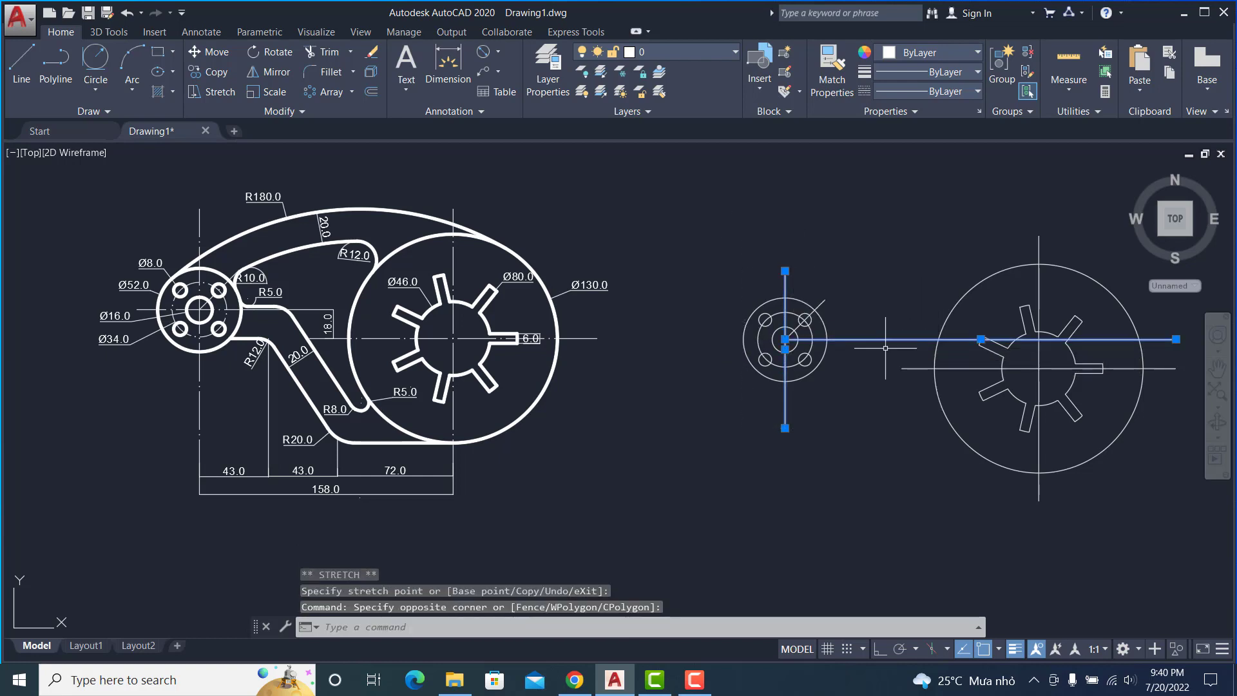
{"action": "left_click", "coordinate": [980, 339]}
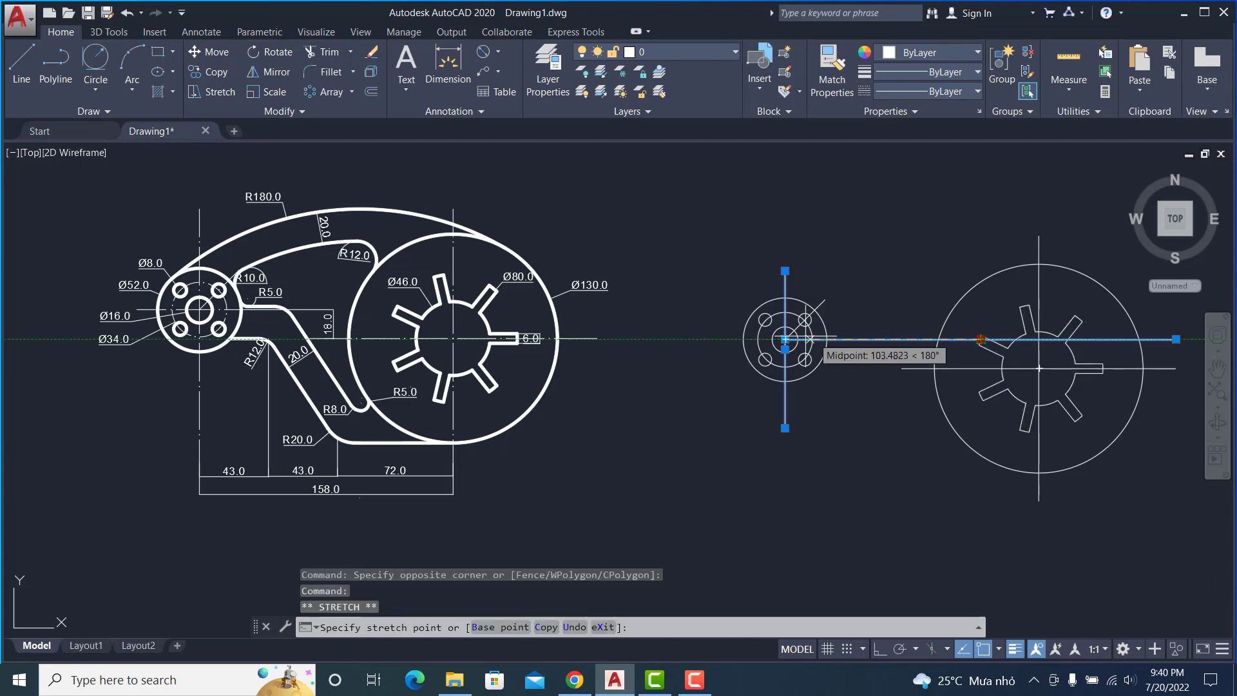
{"action": "left_click", "coordinate": [785, 339]}
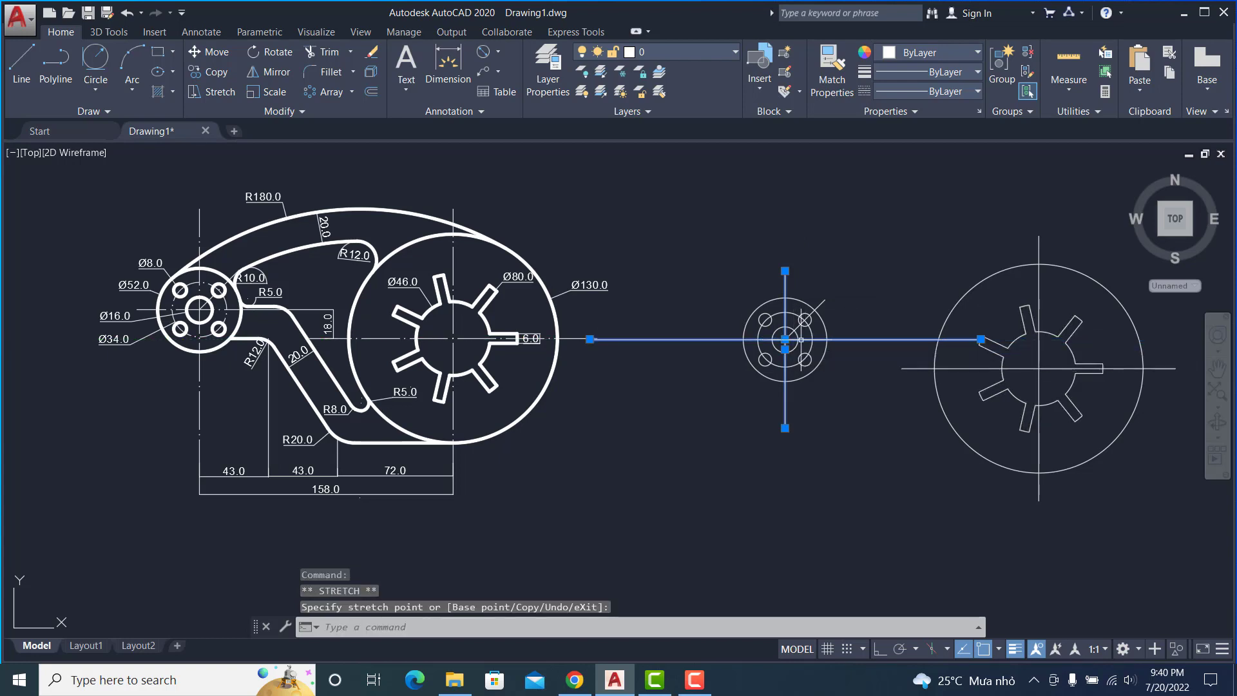
{"action": "left_click", "coordinate": [981, 339]}
{"action": "left_click", "coordinate": [860, 339]}
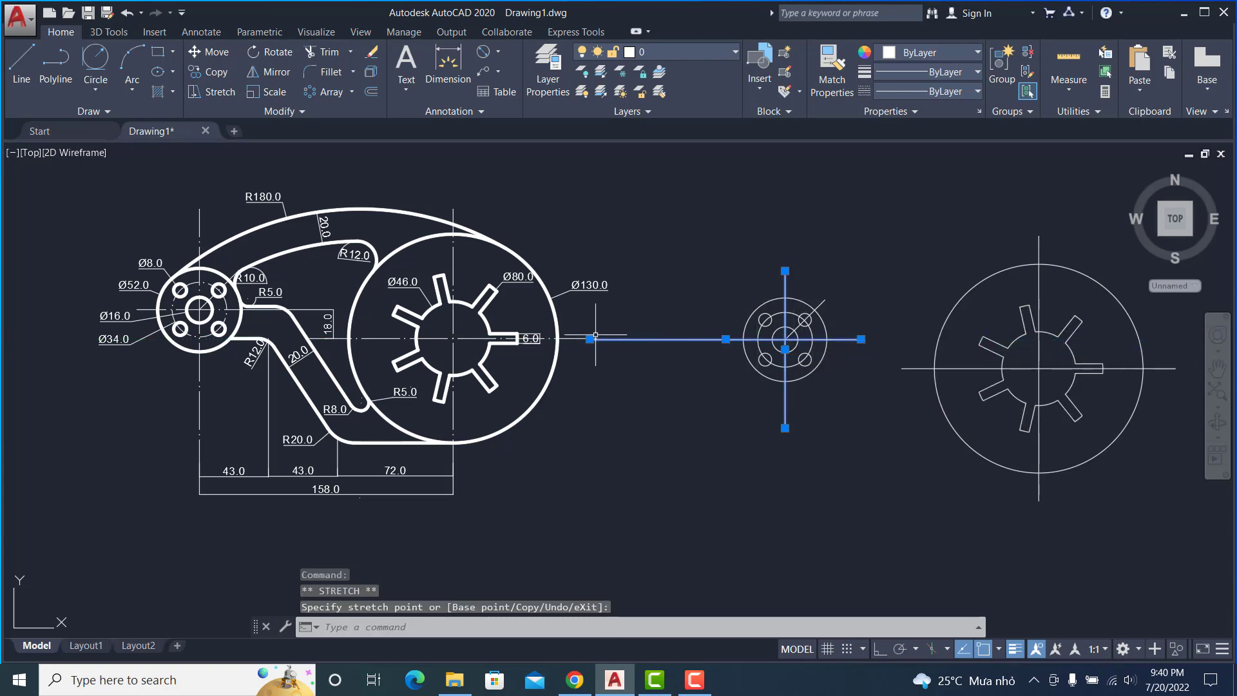
{"action": "left_click", "coordinate": [723, 339]}
{"action": "key", "text": "Escape"}
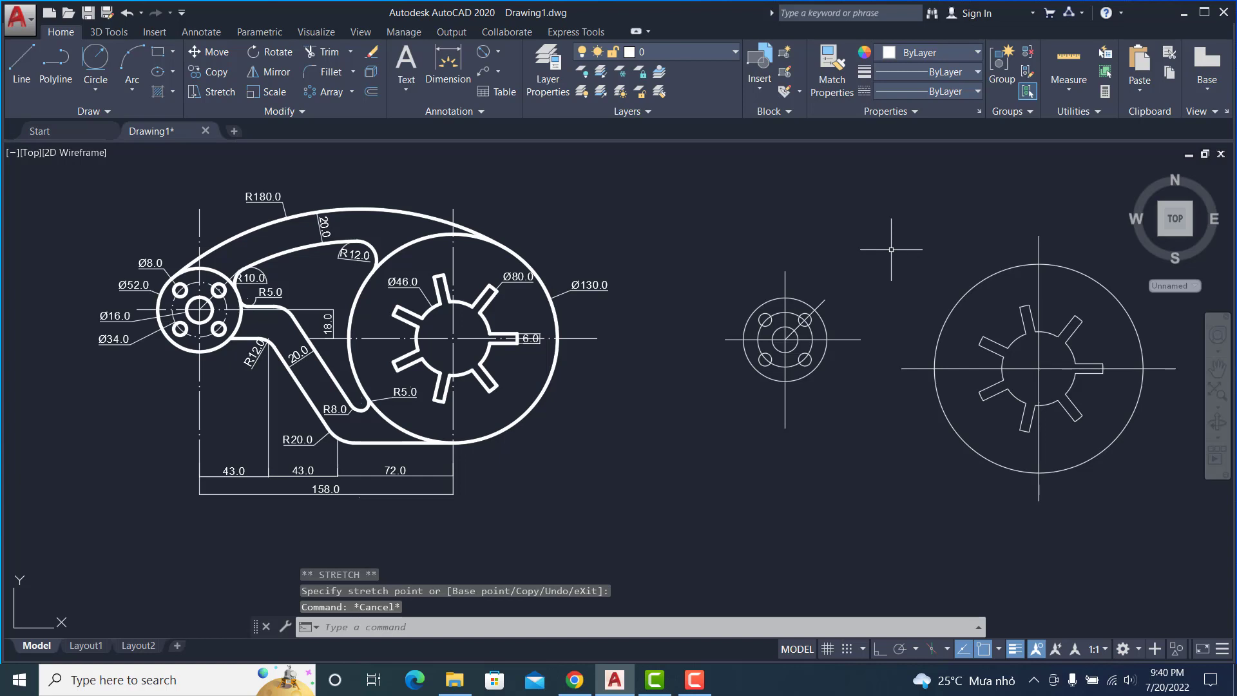
Draw a radius-180 Tan-Tan-Radius circle touching the hub circle and the Ø130 circle
{"action": "left_click", "coordinate": [99, 90]}
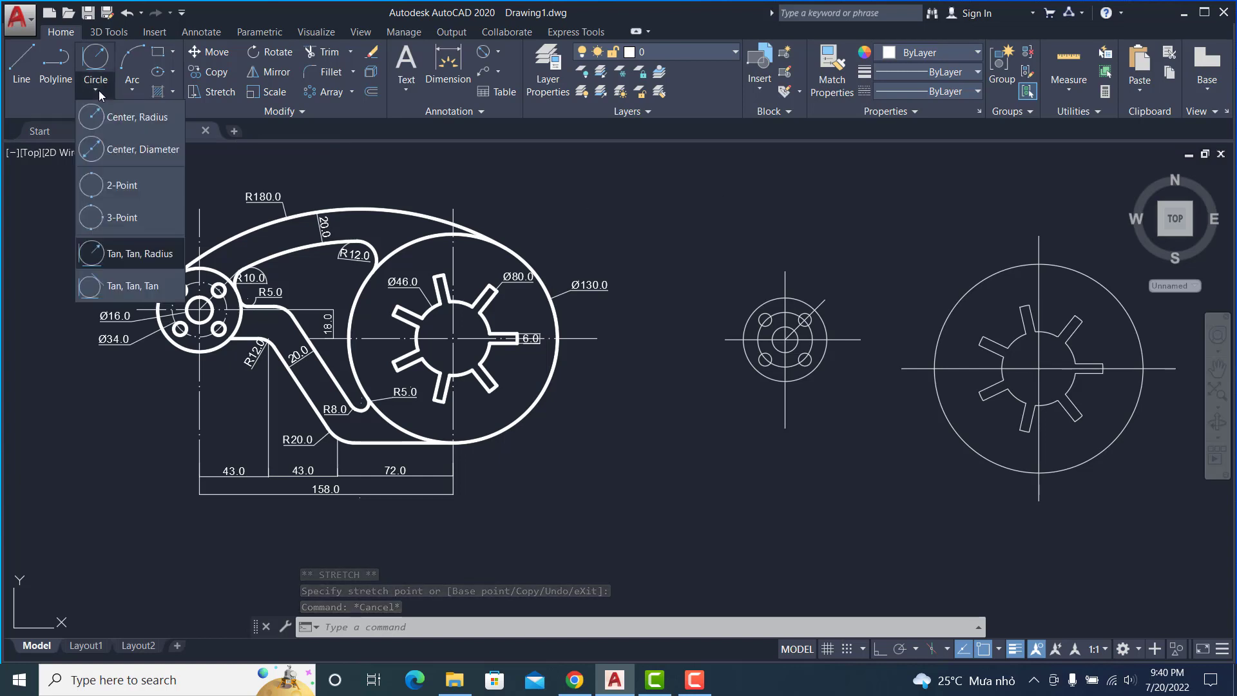
{"action": "left_click", "coordinate": [99, 254]}
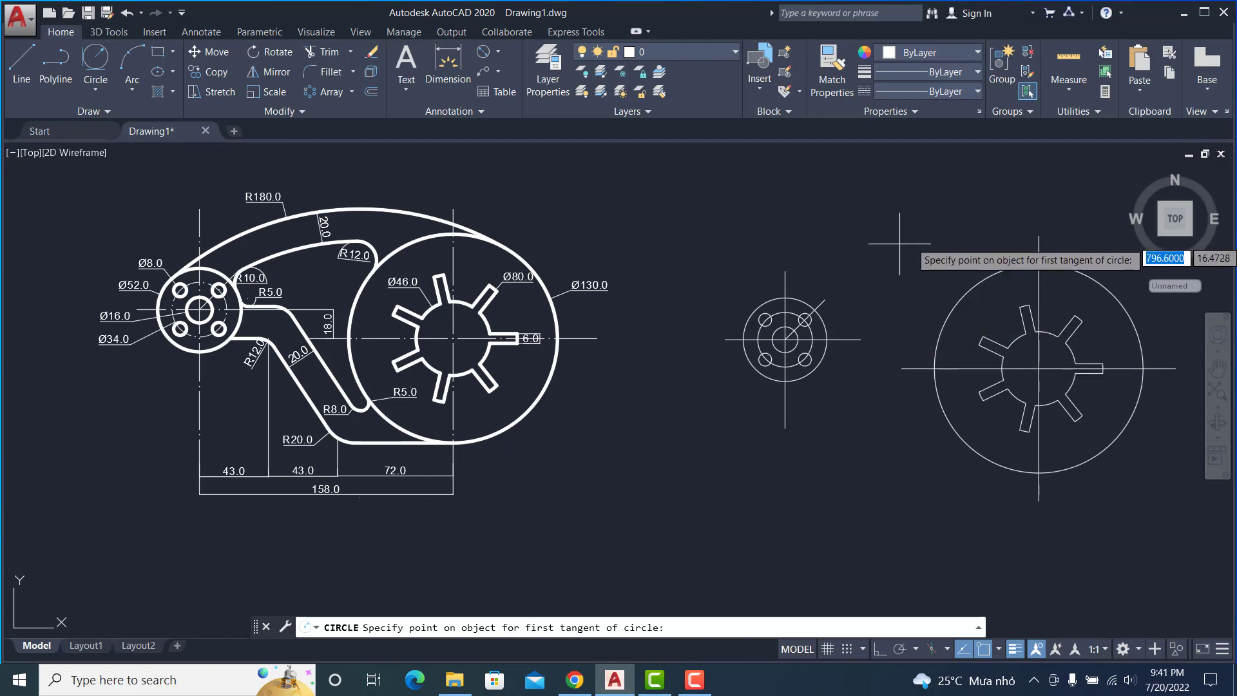
{"action": "left_click", "coordinate": [751, 316]}
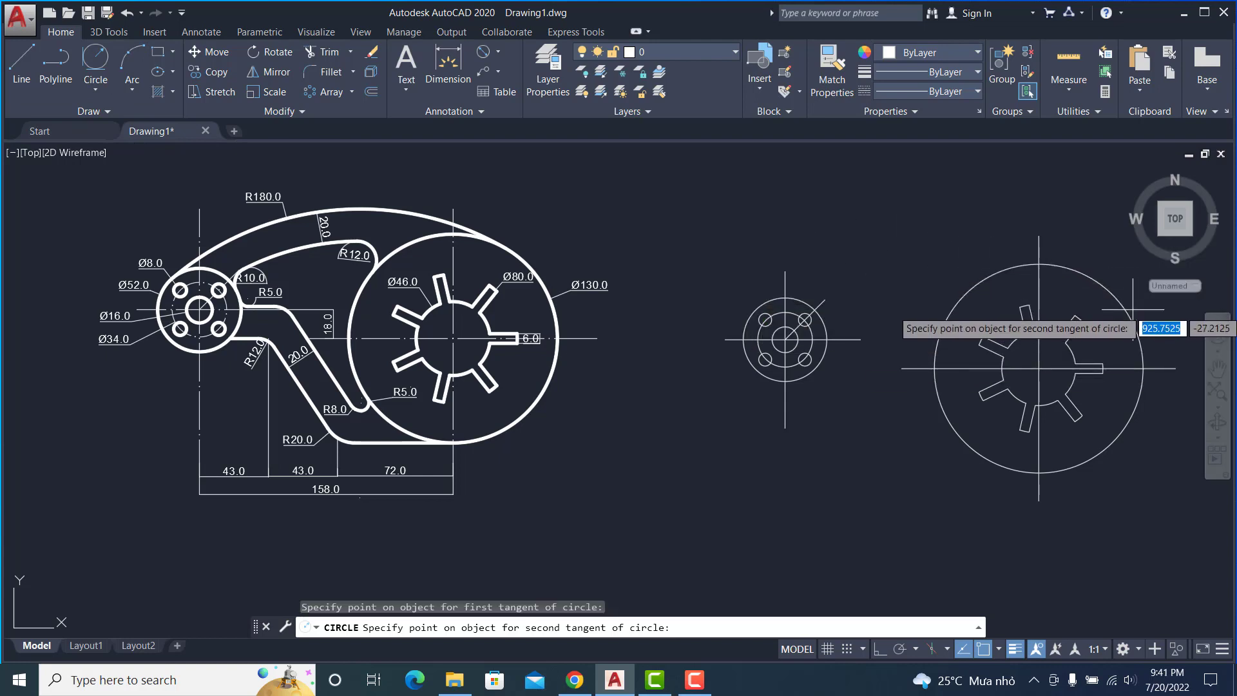
{"action": "left_click", "coordinate": [1122, 305]}
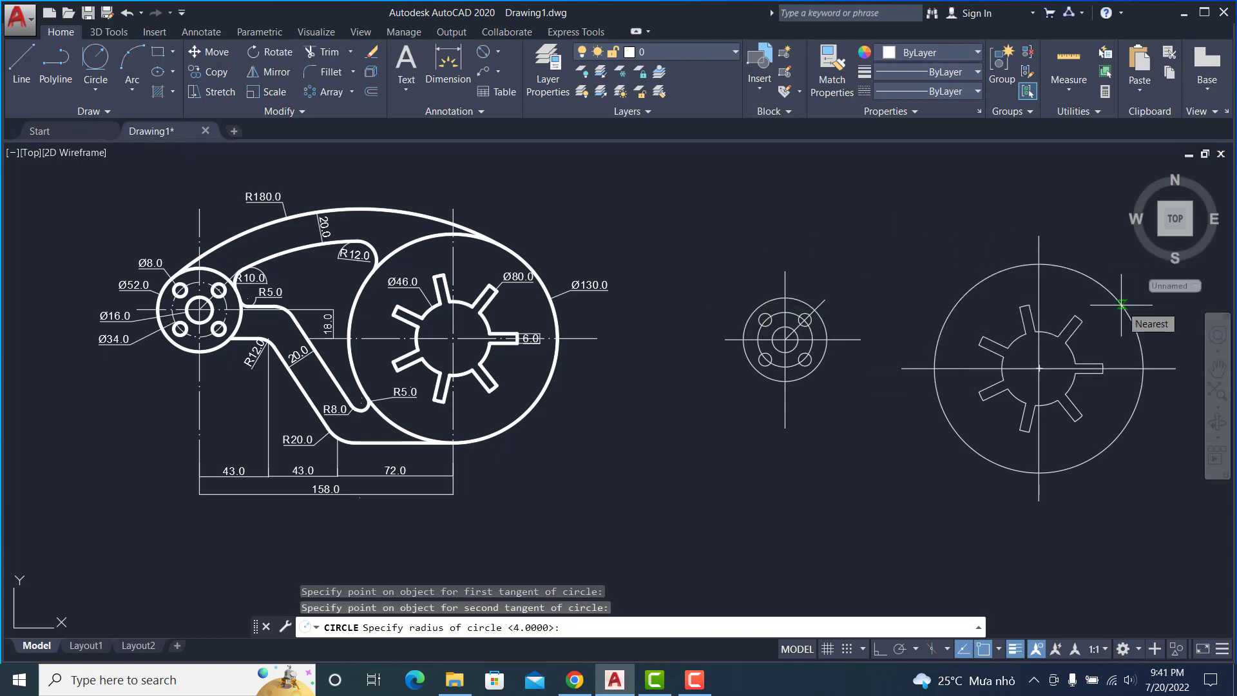
{"action": "type", "text": "180"}
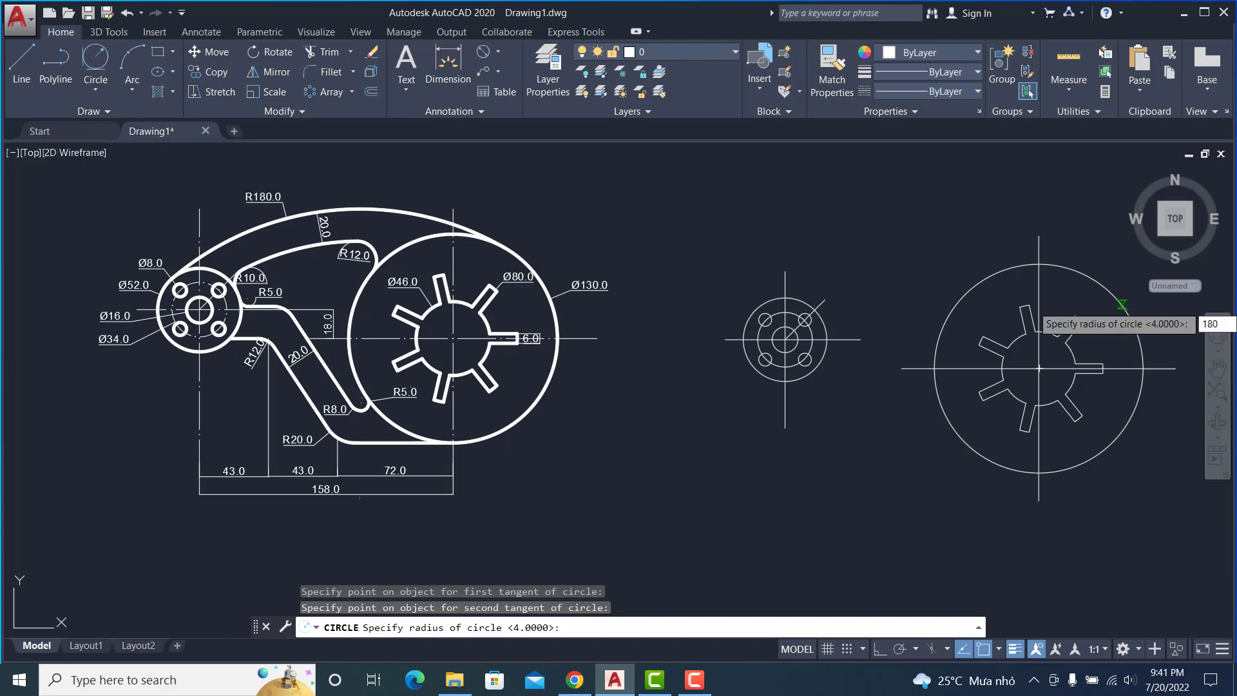
{"action": "key", "text": "Return"}
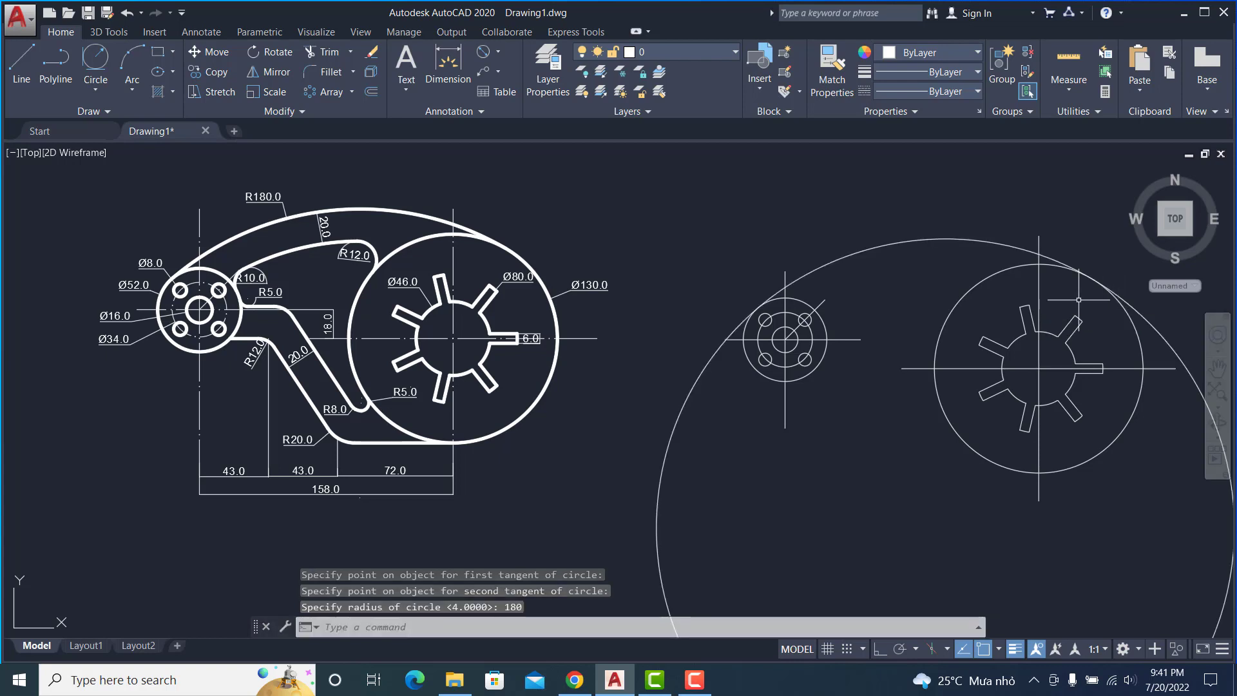
{"action": "middle_click_drag", "start_coordinate": [932, 229], "coordinate": [909, 191]}
{"action": "type", "text": "T"}
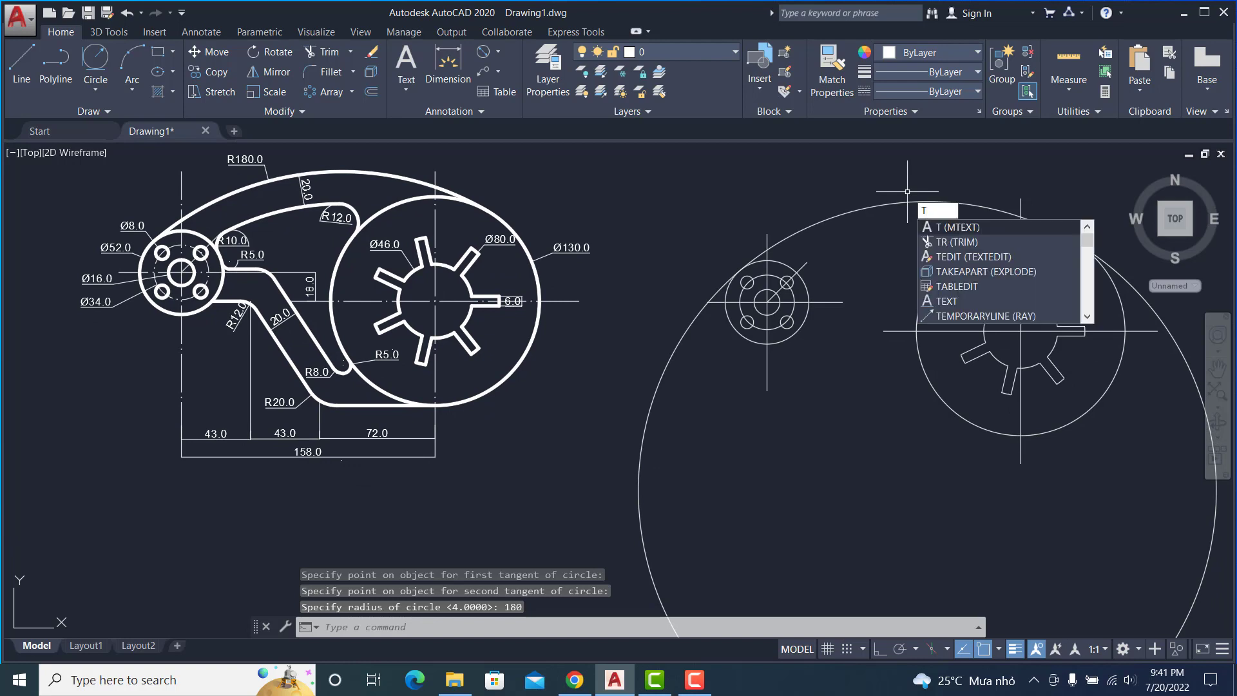
Trim the R180 circle against the Ø130 and hub circles as cutting edges
{"action": "type", "text": "r"}
{"action": "key", "text": "Return"}
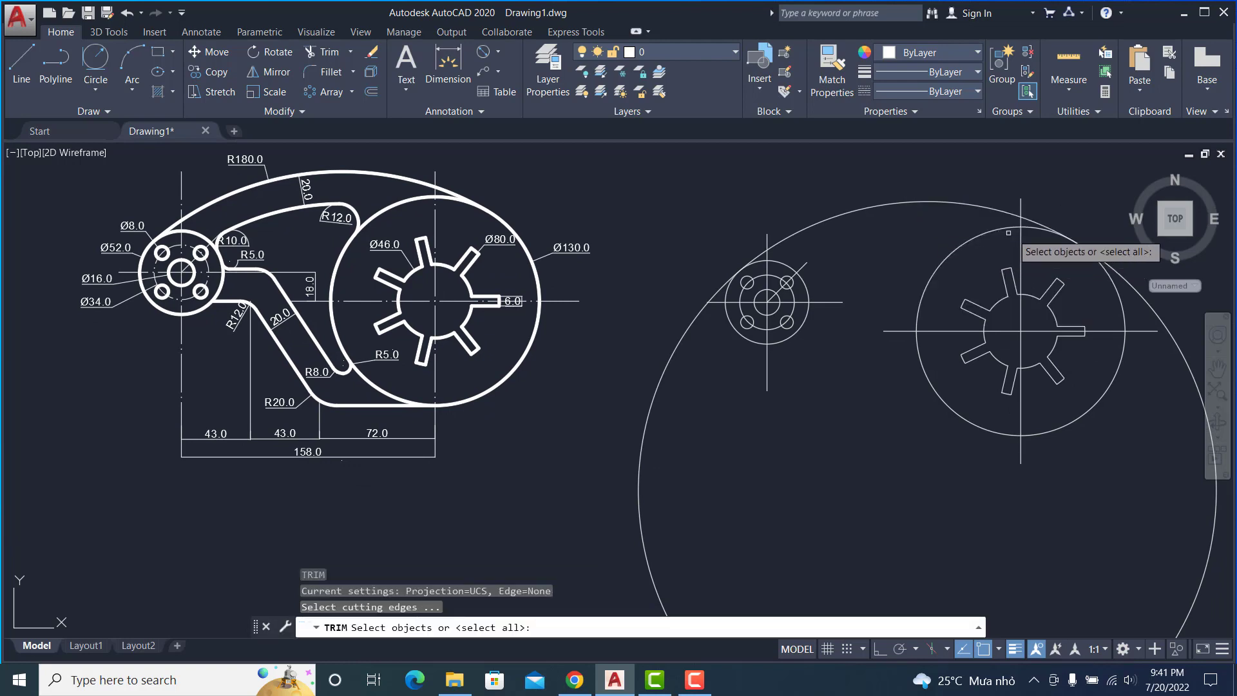
{"action": "left_click", "coordinate": [965, 242]}
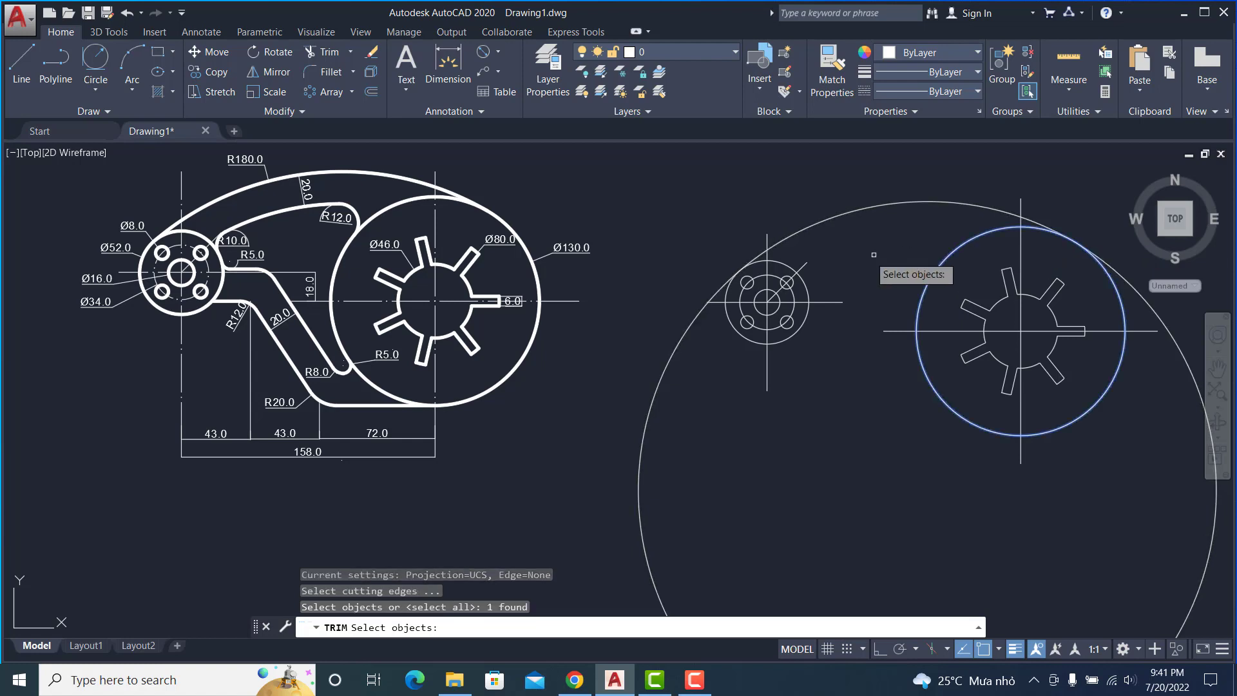
{"action": "left_click", "coordinate": [775, 262]}
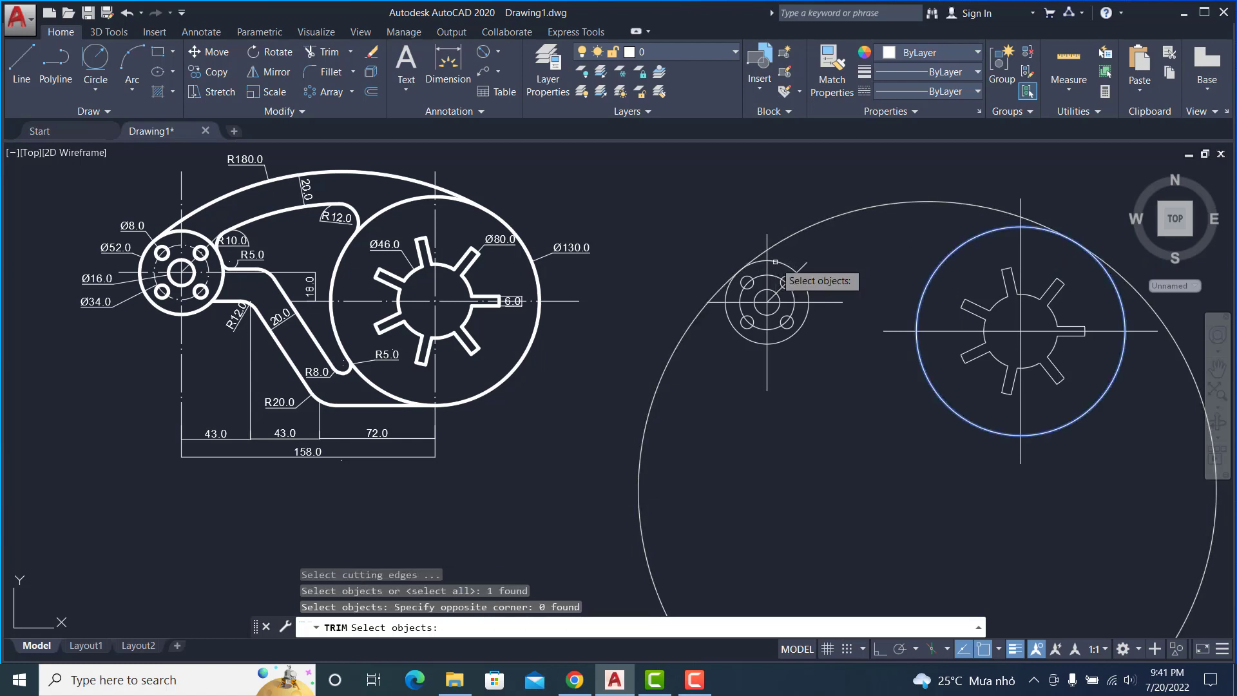
{"action": "left_click", "coordinate": [776, 262]}
{"action": "key", "text": "Return"}
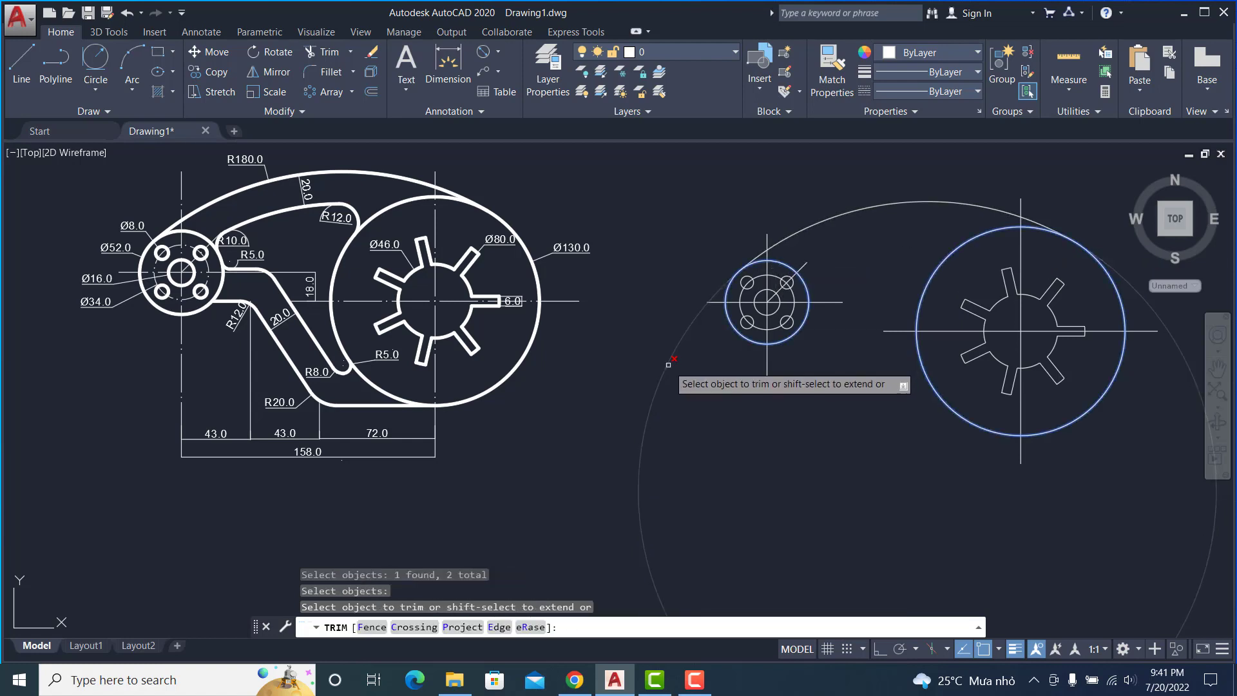
{"action": "key", "text": "Return"}
Zoom and pan to view the trimmed arc on the copy beside the reference
{"action": "scroll", "coordinate": [668, 364], "scroll_direction": "up", "scroll_amount": 2}
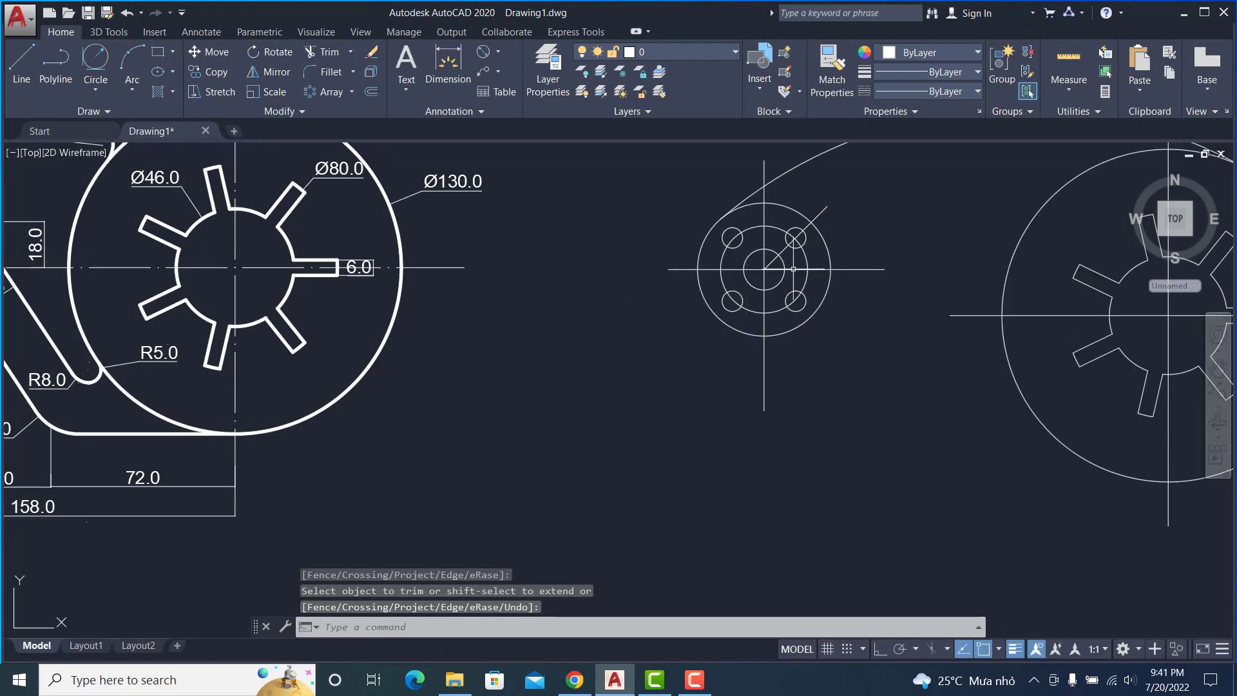
{"action": "scroll", "coordinate": [857, 333], "scroll_direction": "up", "scroll_amount": 1}
{"action": "scroll", "coordinate": [861, 333], "scroll_direction": "down", "scroll_amount": 1}
{"action": "scroll", "coordinate": [870, 336], "scroll_direction": "down", "scroll_amount": 5}
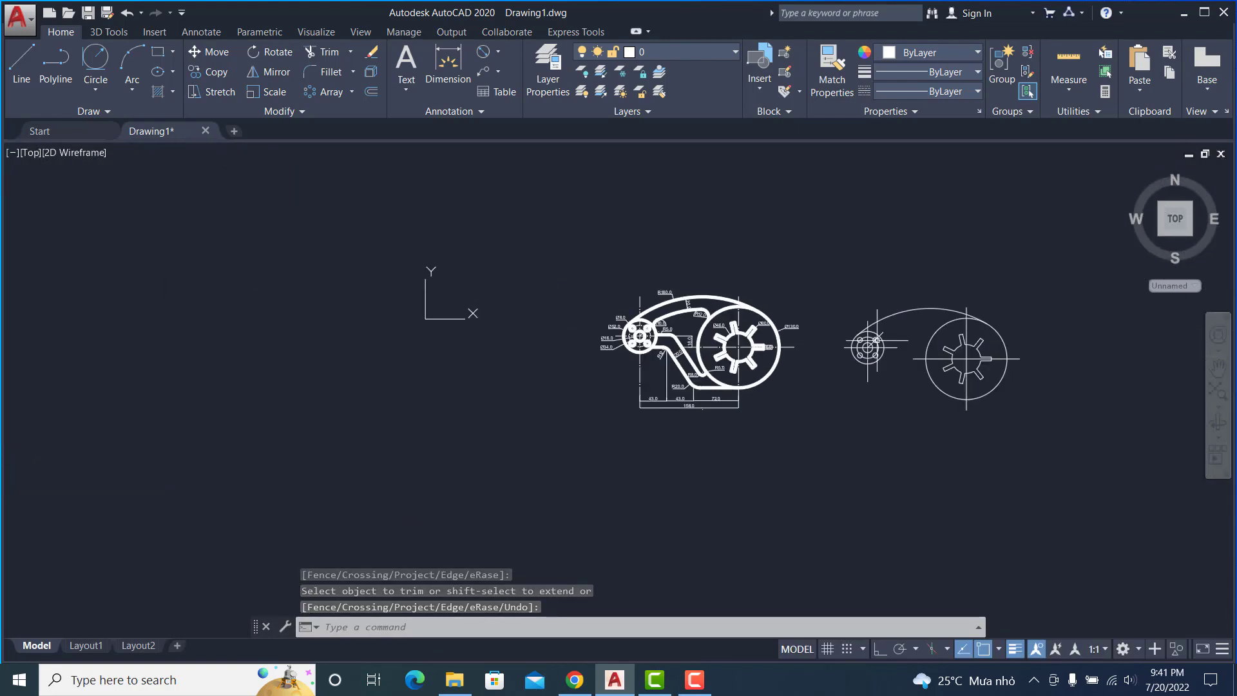
{"action": "scroll", "coordinate": [870, 336], "scroll_direction": "up", "scroll_amount": 1}
{"action": "scroll", "coordinate": [869, 337], "scroll_direction": "up", "scroll_amount": 3}
{"action": "scroll", "coordinate": [867, 337], "scroll_direction": "up", "scroll_amount": 2}
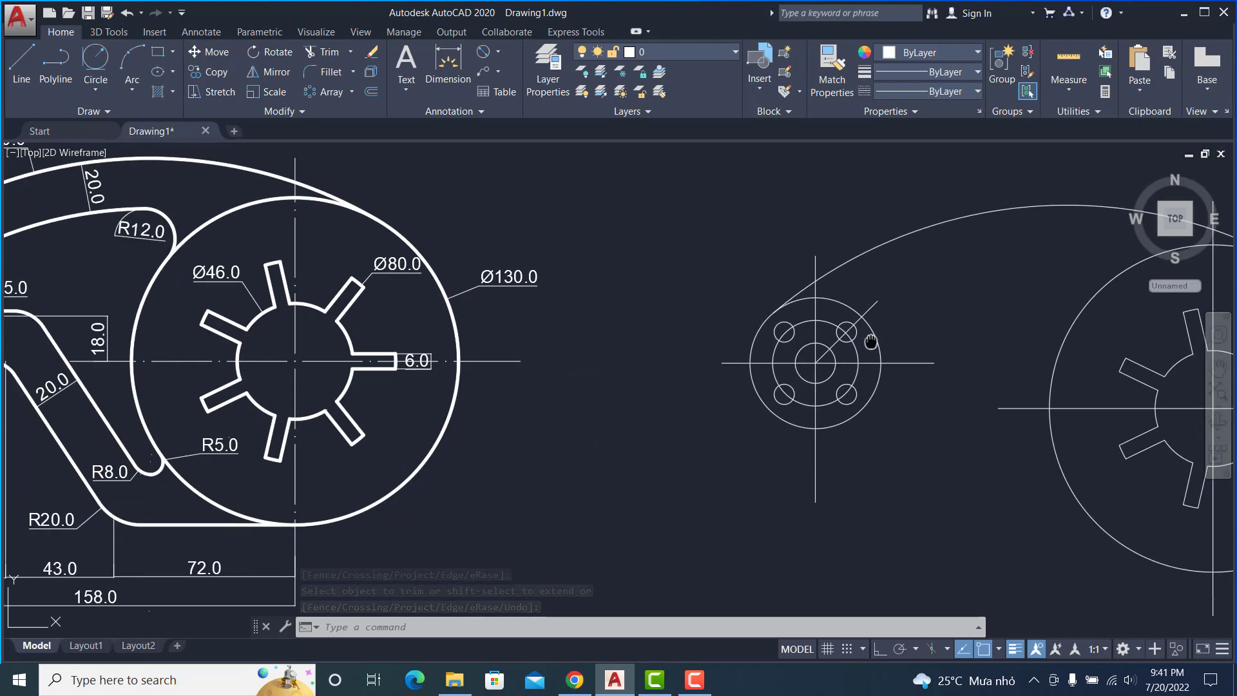
{"action": "middle_click_drag", "start_coordinate": [865, 337], "coordinate": [916, 342]}
{"action": "scroll", "coordinate": [919, 341], "scroll_direction": "up", "scroll_amount": 3}
{"action": "scroll", "coordinate": [920, 342], "scroll_direction": "down", "scroll_amount": 3}
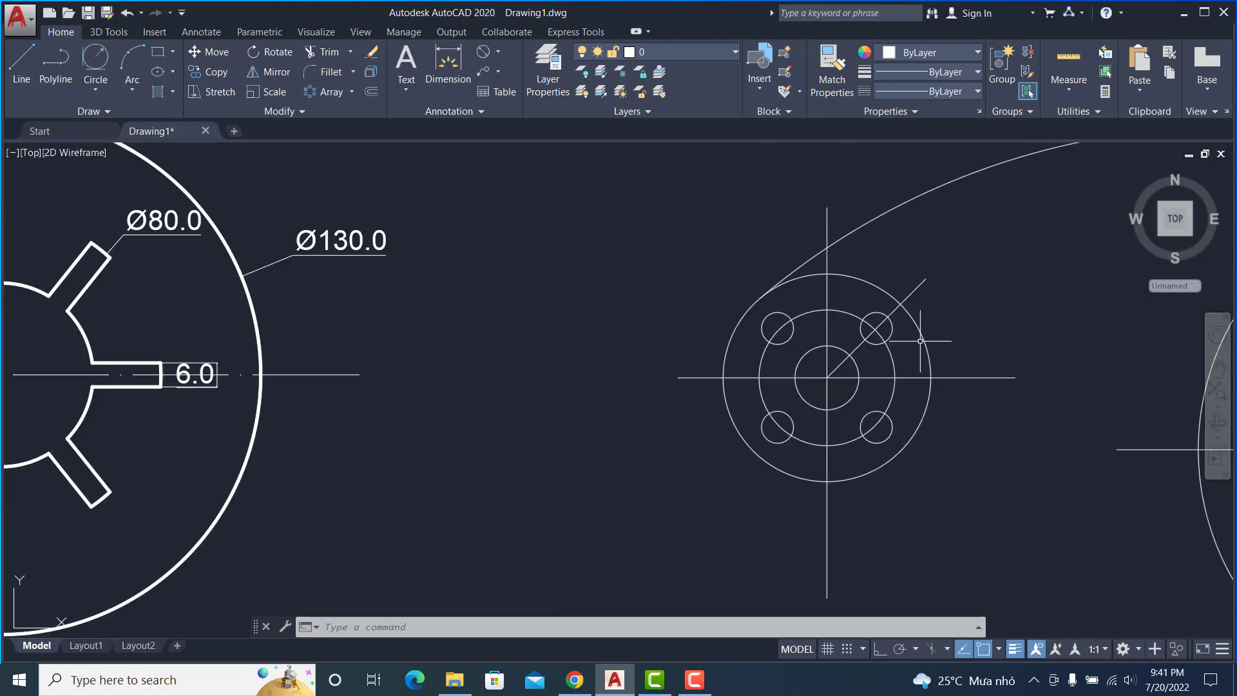
{"action": "scroll", "coordinate": [920, 342], "scroll_direction": "down", "scroll_amount": 3}
{"action": "middle_click_drag", "start_coordinate": [920, 341], "coordinate": [880, 339]}
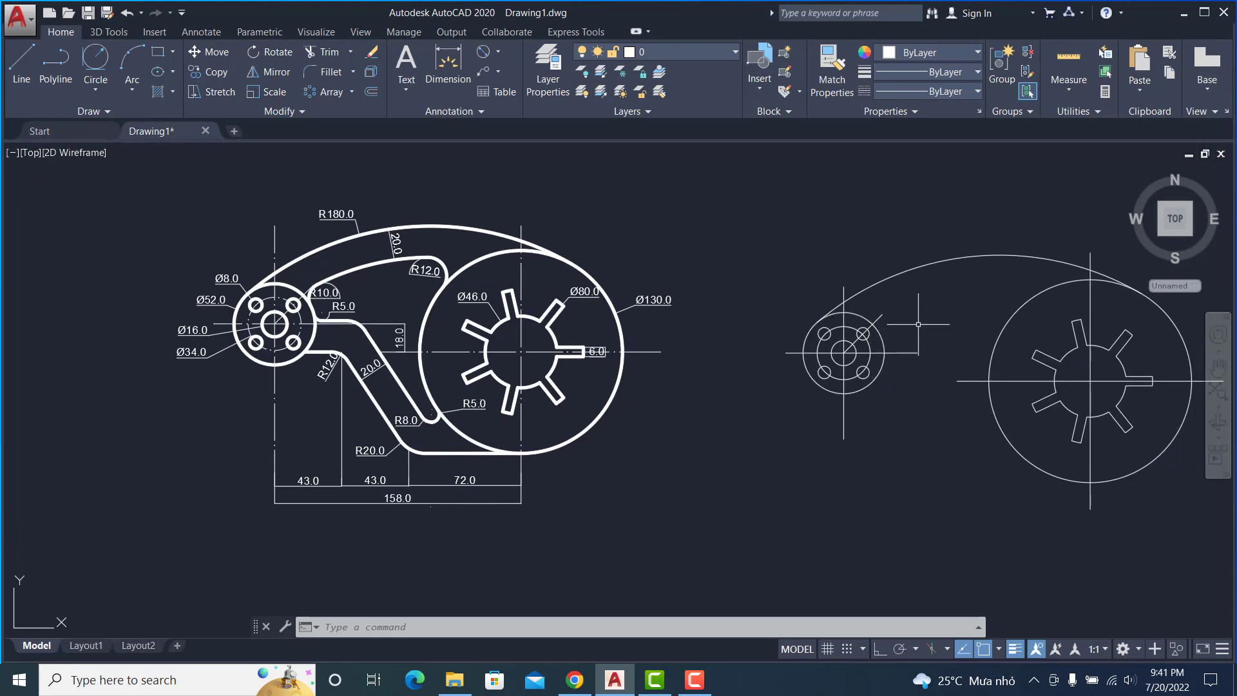
Offset the R180 arc 20 units toward the inside
{"action": "type", "text": "o"}
{"action": "key", "text": "Return"}
{"action": "type", "text": "2"}
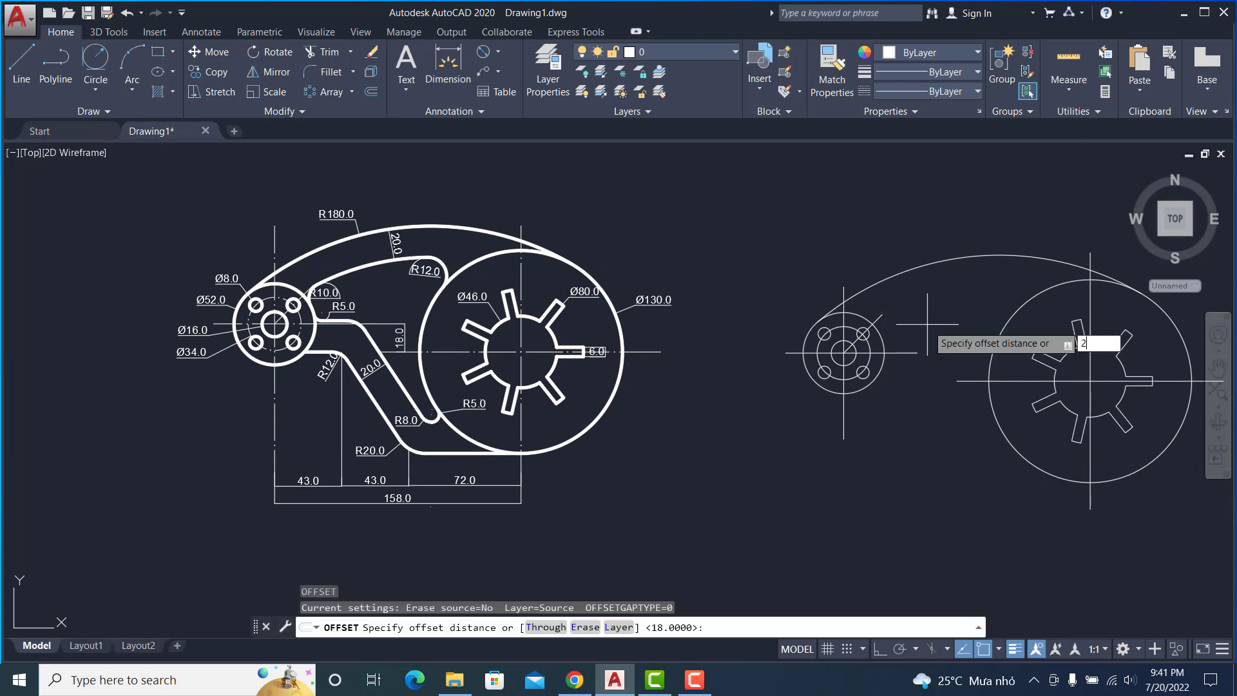
{"action": "type", "text": "0"}
{"action": "key", "text": "Return"}
{"action": "left_click", "coordinate": [952, 260]}
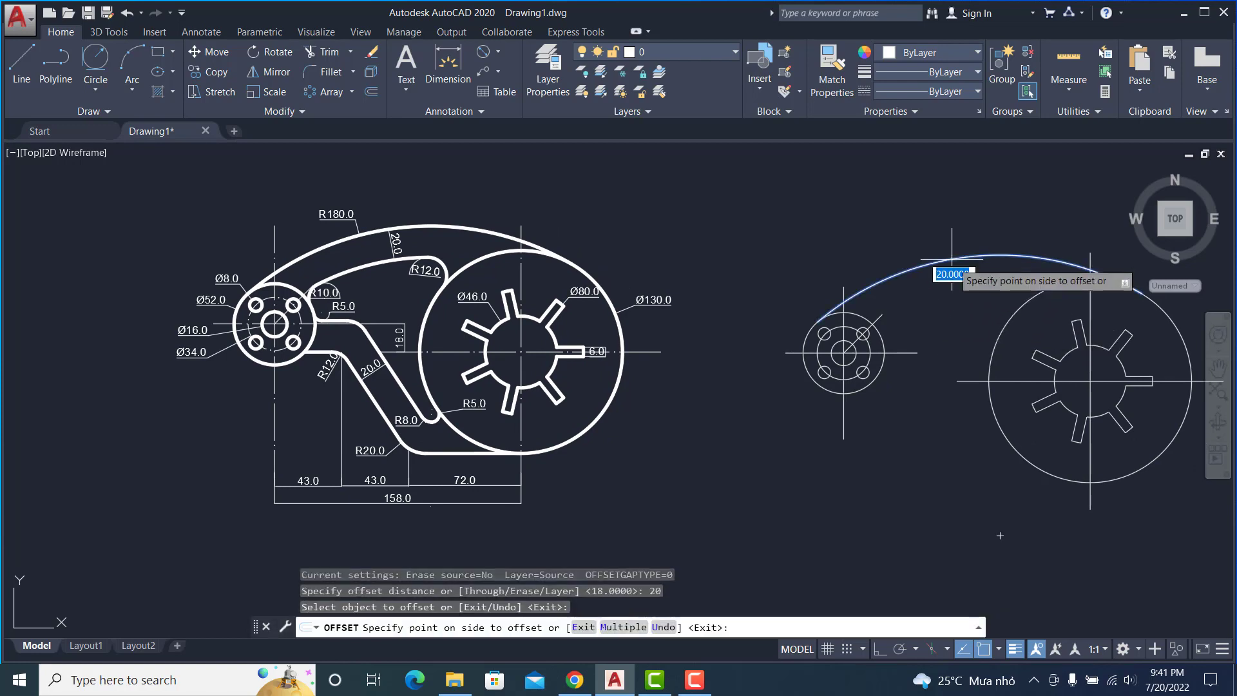
{"action": "left_click", "coordinate": [955, 316]}
{"action": "key", "text": "Escape"}
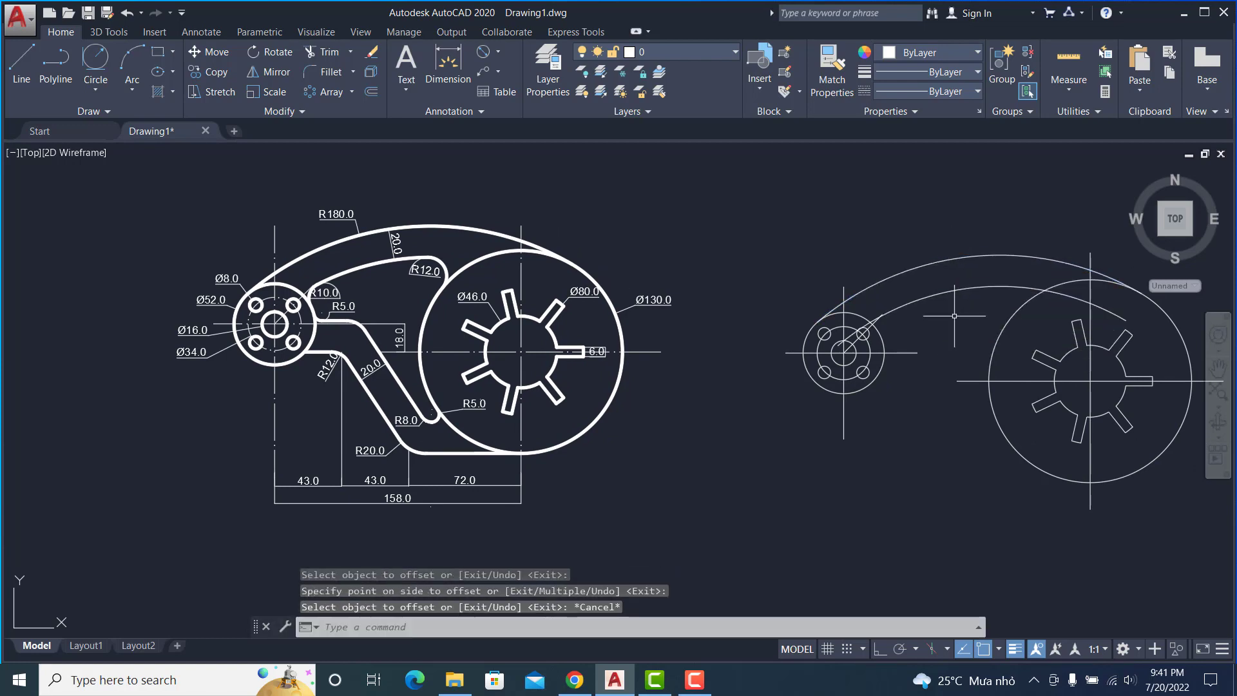
{"action": "type", "text": "TR"}
Trim the new inner arc against the Ø130 circle and the hub circle
{"action": "key", "text": "Return"}
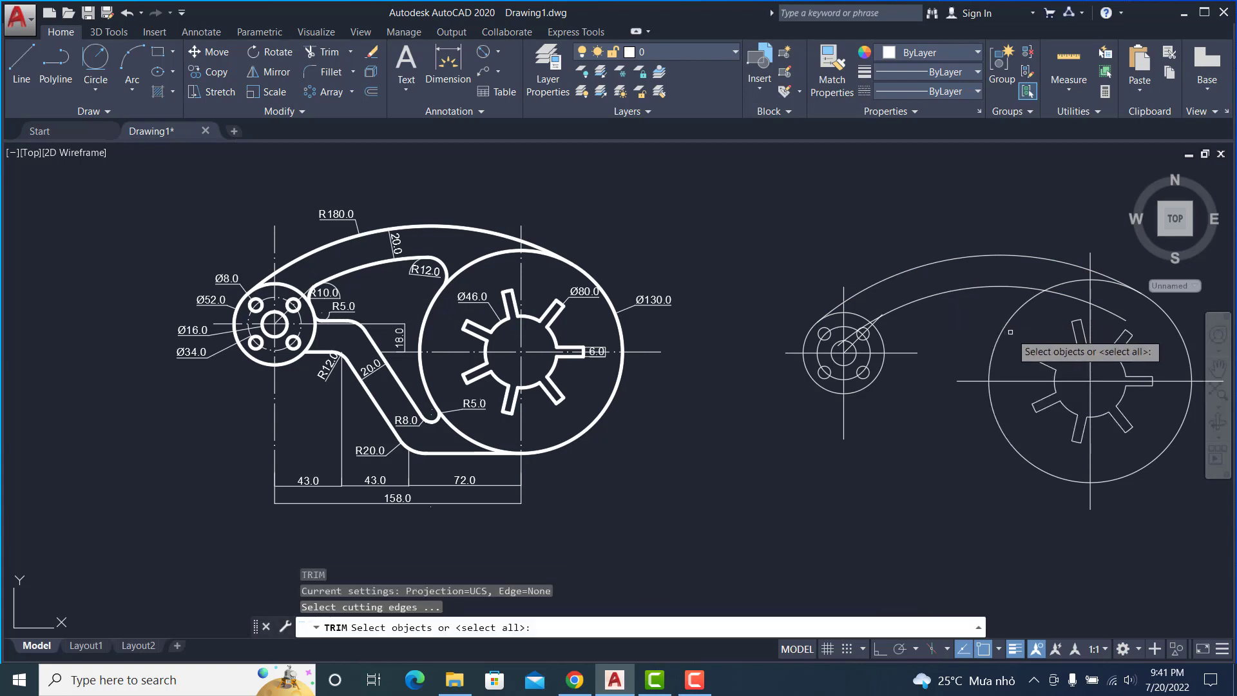
{"action": "left_click", "coordinate": [1005, 327]}
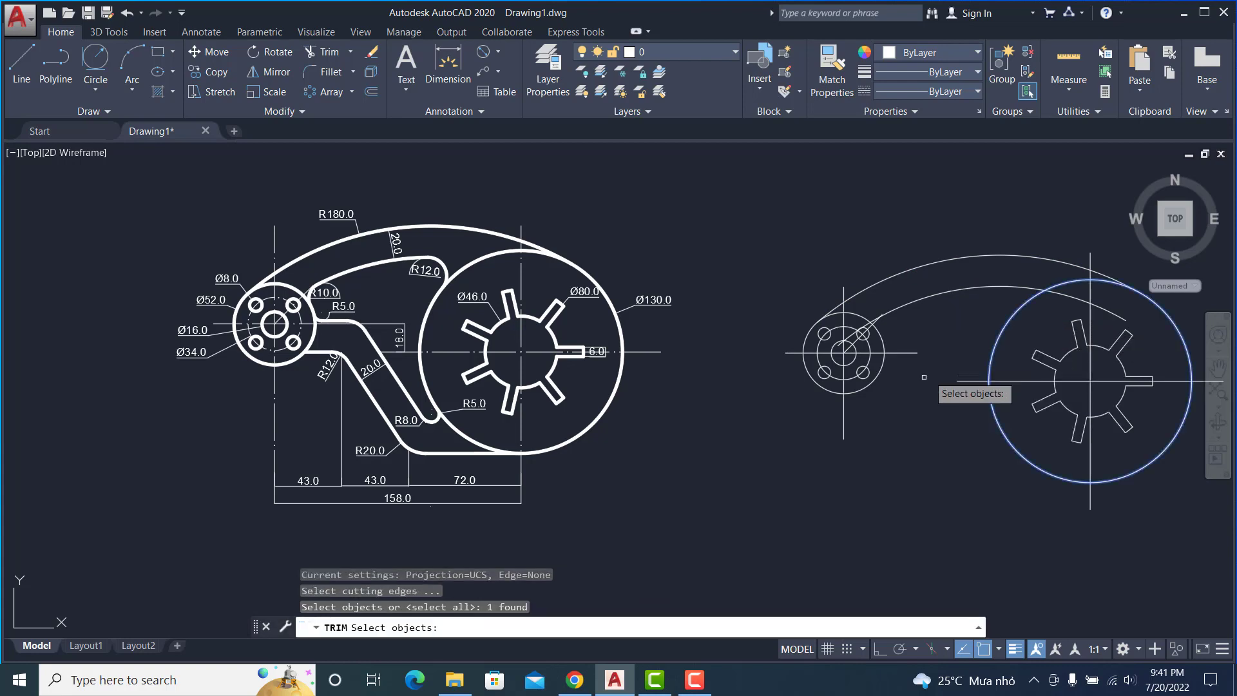
{"action": "left_click", "coordinate": [873, 380]}
{"action": "key", "text": "Return"}
{"action": "left_click", "coordinate": [873, 353]}
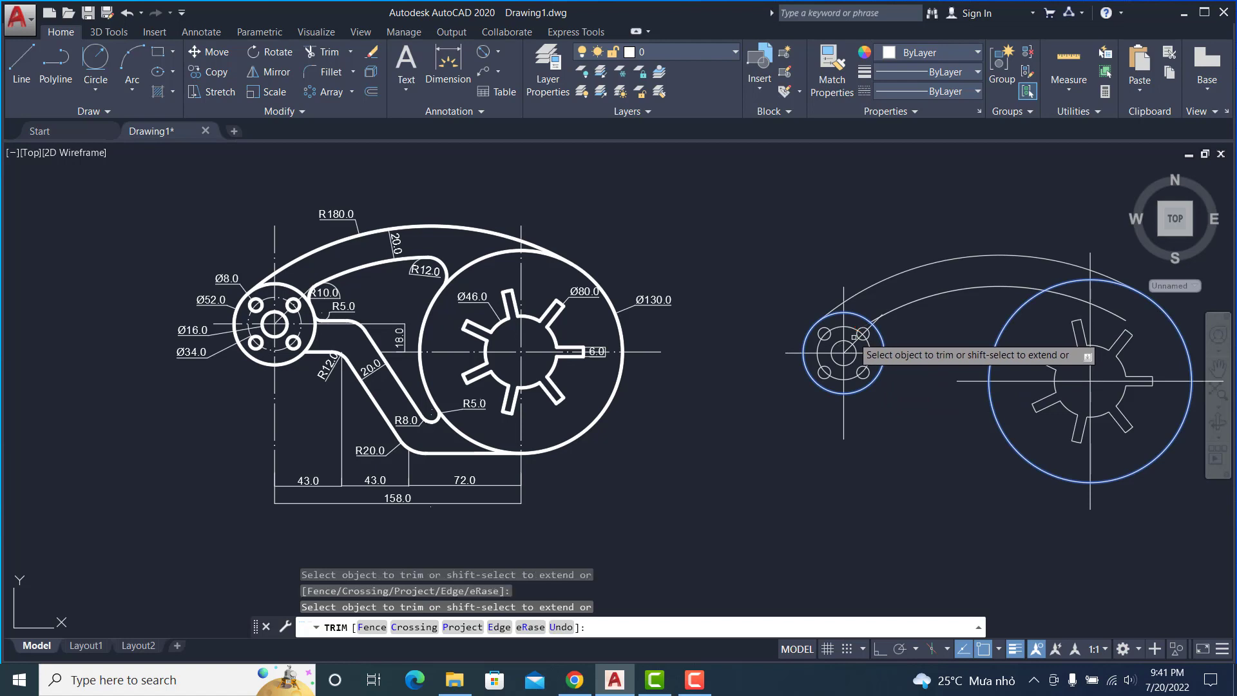
{"action": "left_click", "coordinate": [1126, 319]}
{"action": "key", "text": "Return"}
{"action": "type", "text": "F"}
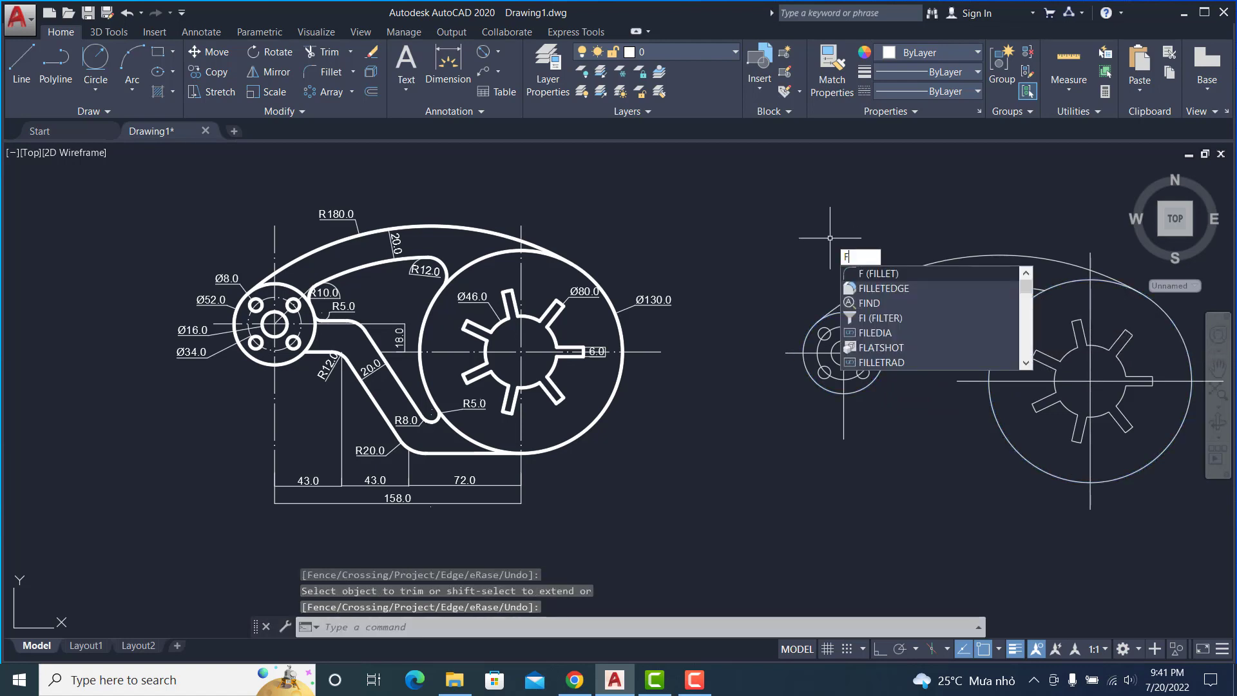
Fillet the inner arc into the left boss circle with radius 10
{"action": "key", "text": "Return"}
{"action": "type", "text": "10"}
{"action": "key", "text": "Return"}
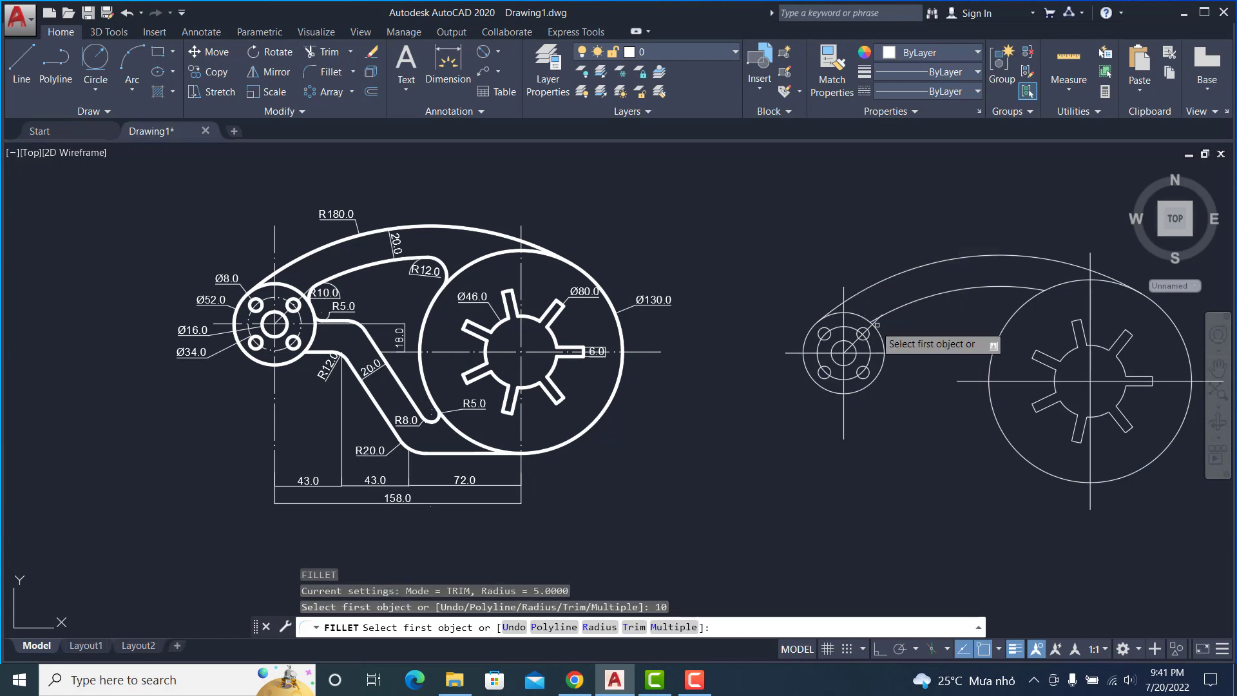
{"action": "left_click", "coordinate": [893, 311]}
{"action": "left_click", "coordinate": [883, 336]}
{"action": "type", "text": "F"}
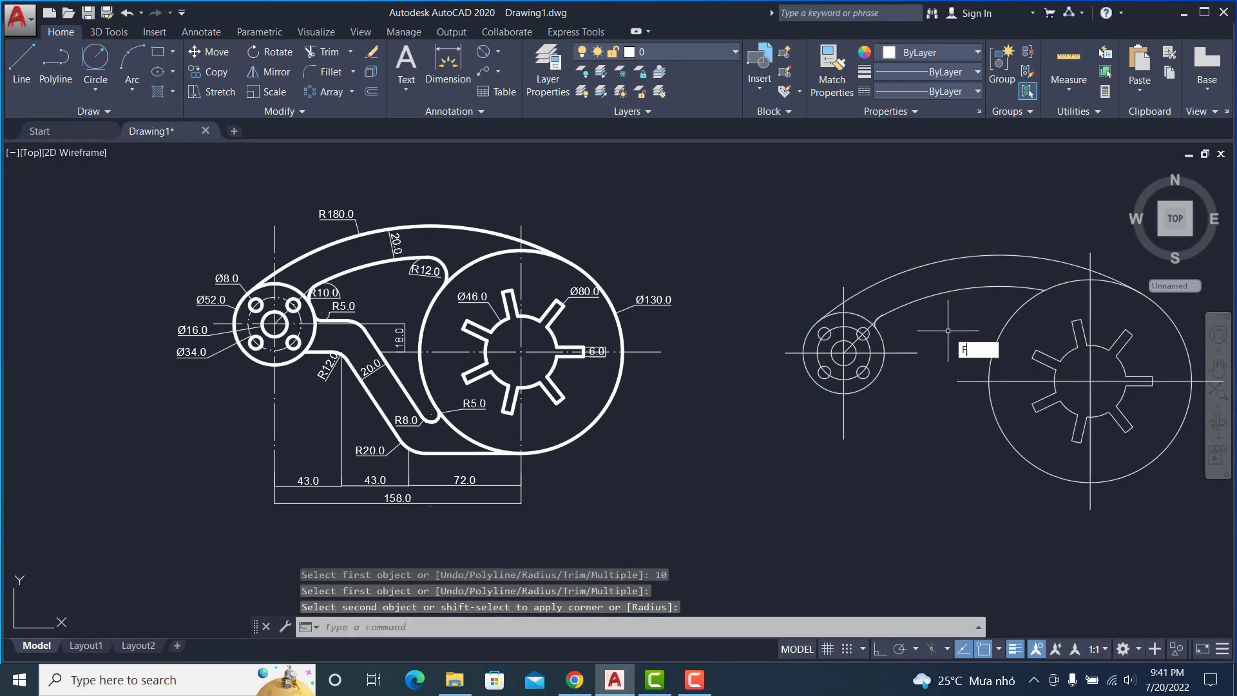
Round the upper arm's inner arc into the large circle with an R12 fillet
{"action": "key", "text": "Return"}
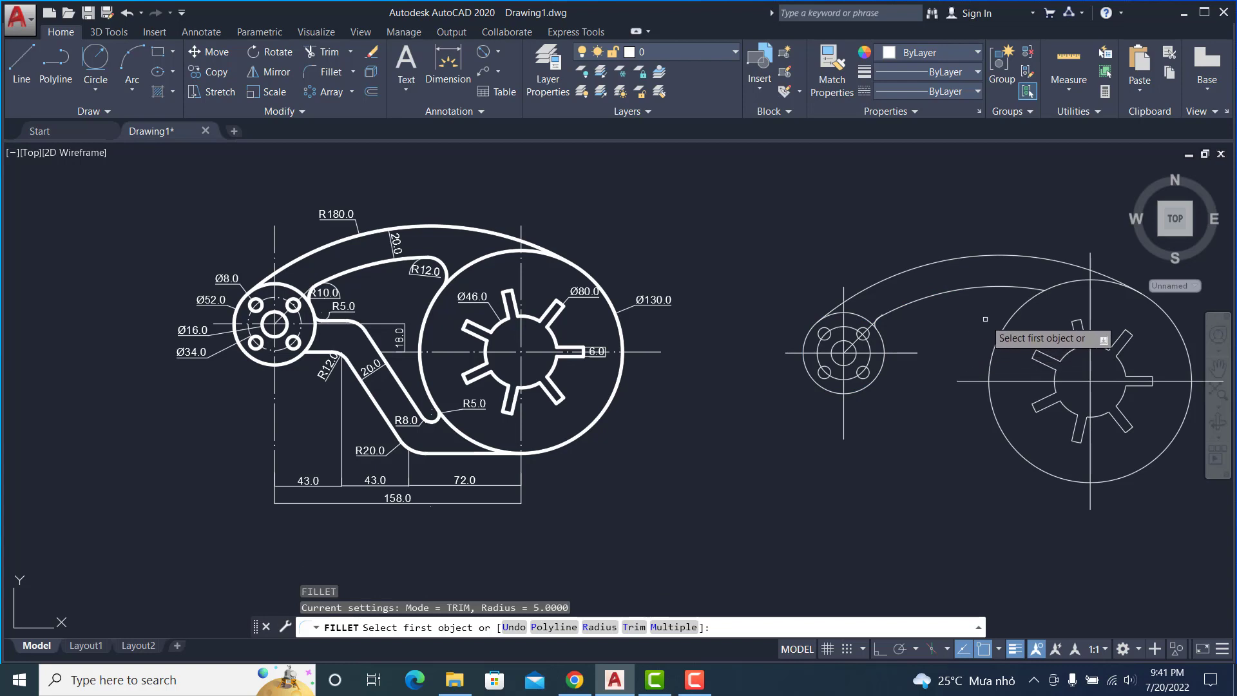
{"action": "type", "text": "r"}
{"action": "key", "text": "Return"}
{"action": "type", "text": "12"}
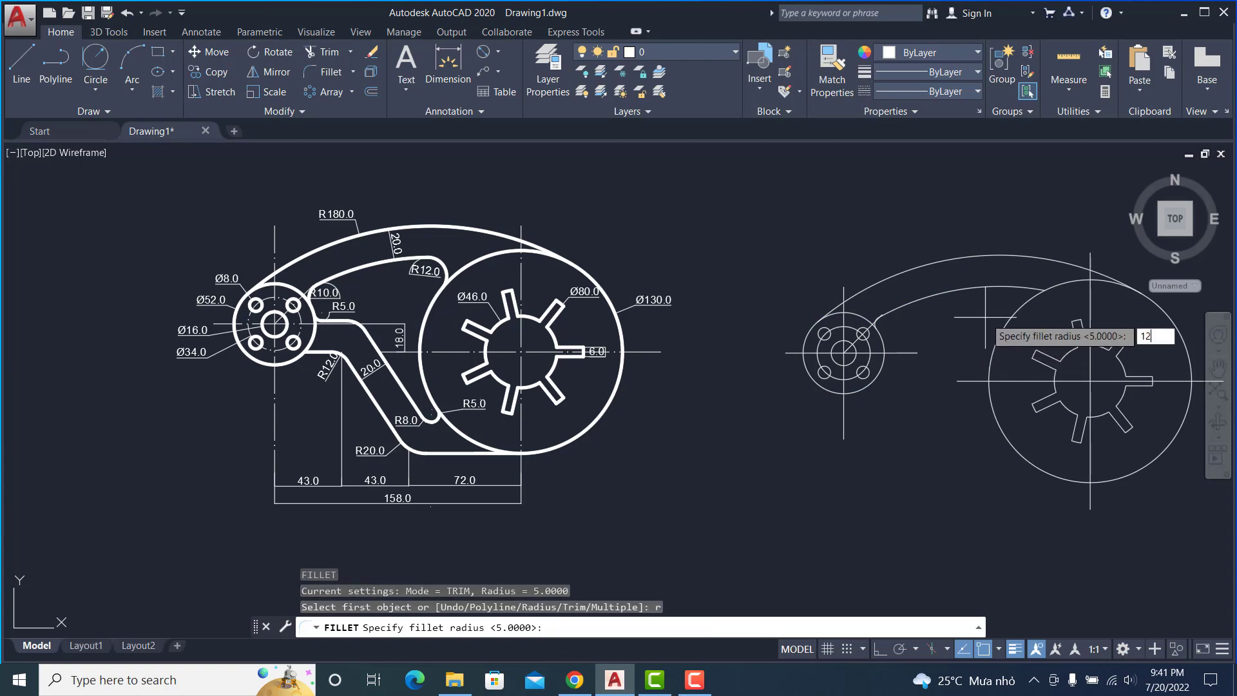
{"action": "key", "text": "Return"}
{"action": "left_click", "coordinate": [999, 287]}
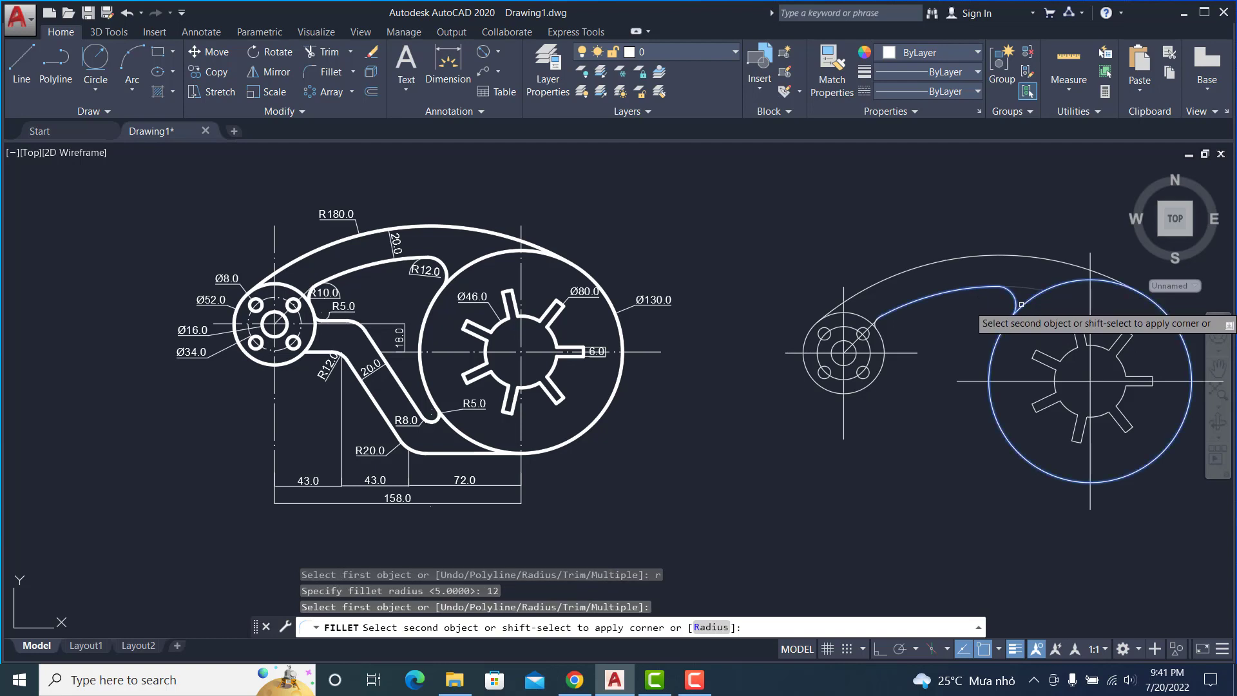
{"action": "left_click", "coordinate": [1022, 305]}
{"action": "middle_click_drag", "start_coordinate": [946, 344], "coordinate": [919, 325]}
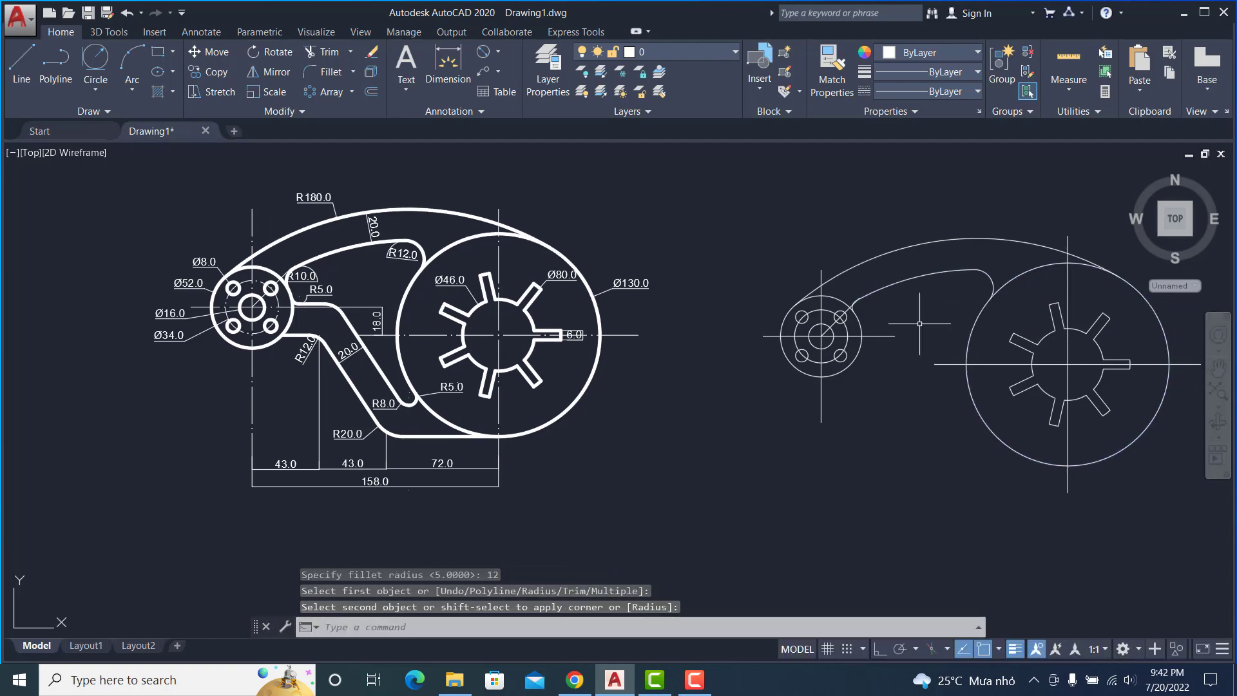
Offset the large circle's vertical centre line 72 units to the left
{"action": "middle_click_drag", "start_coordinate": [830, 422], "coordinate": [781, 411]}
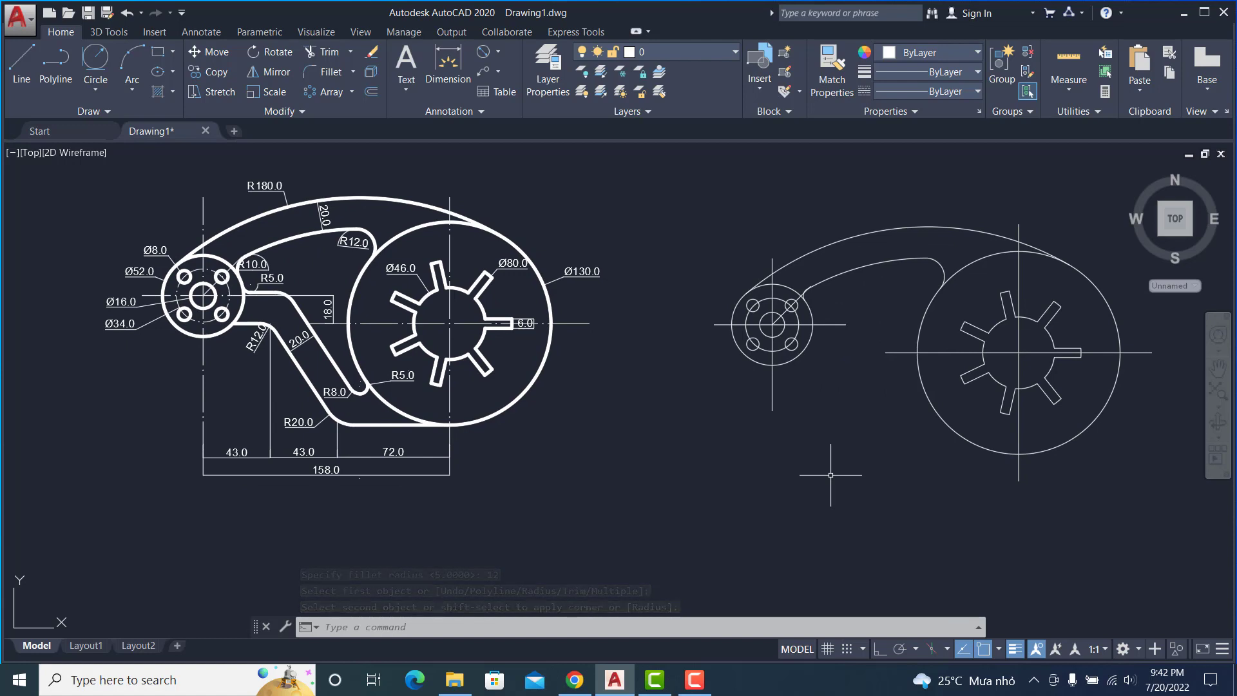
{"action": "key", "text": "Escape"}
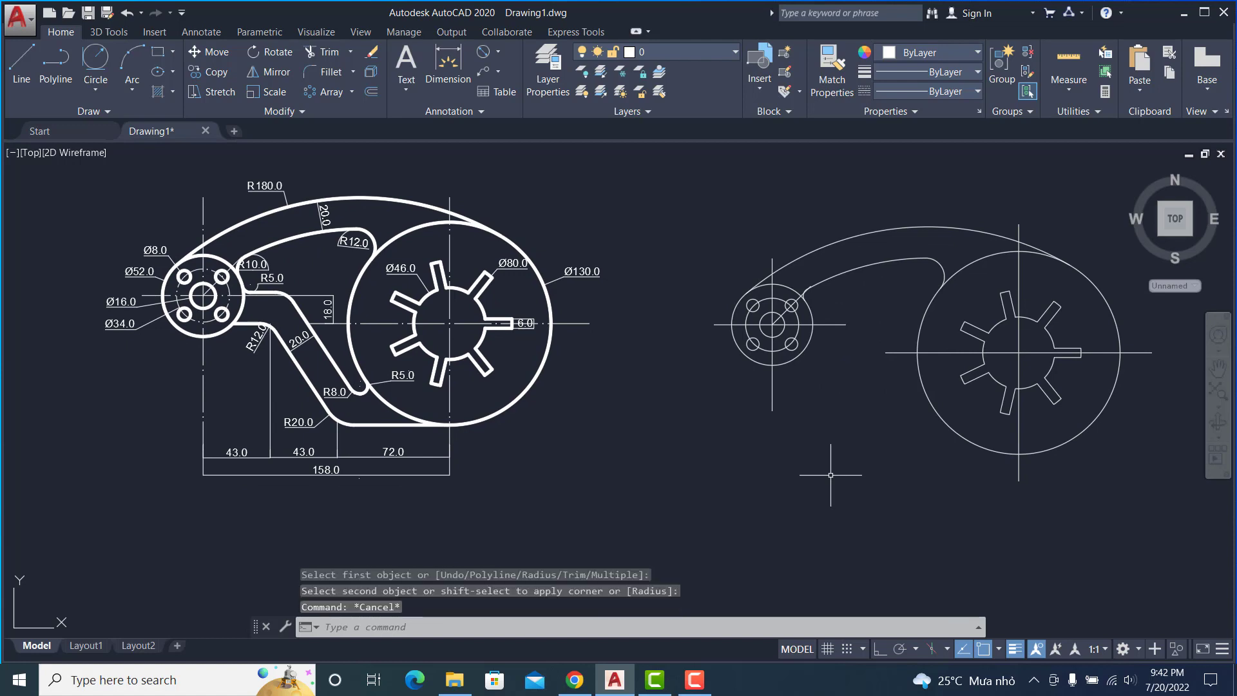
{"action": "type", "text": "o"}
{"action": "key", "text": "Return"}
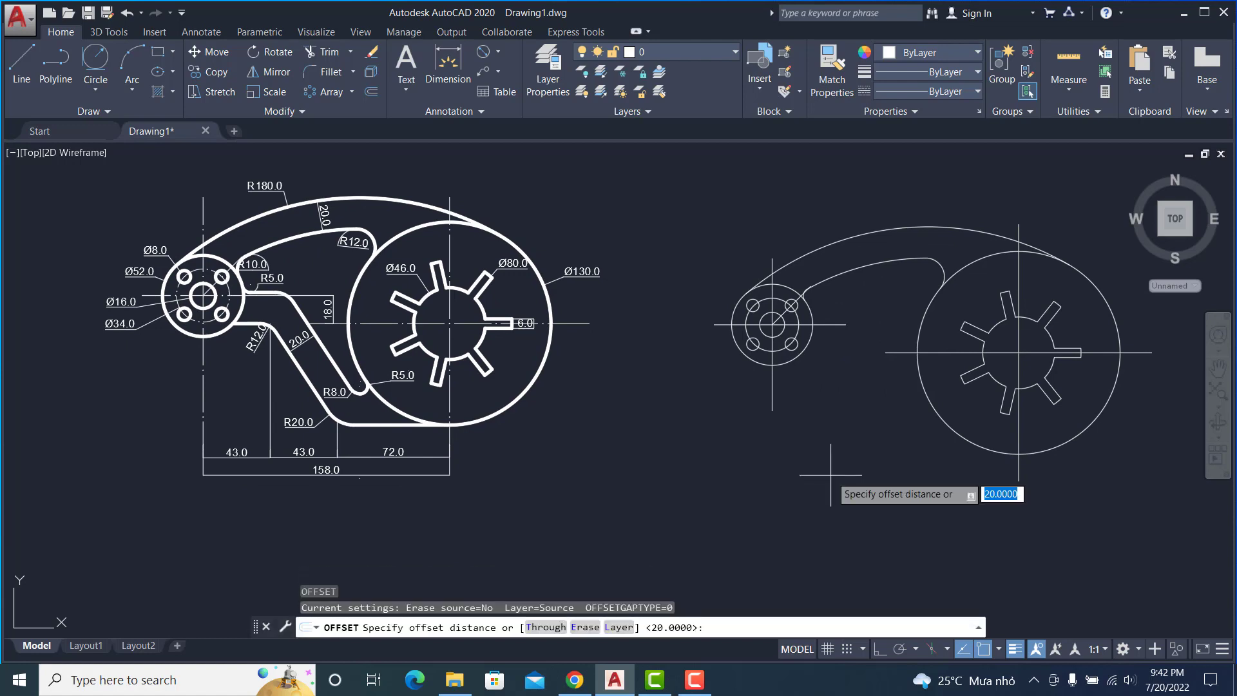
{"action": "type", "text": "72"}
{"action": "key", "text": "Return"}
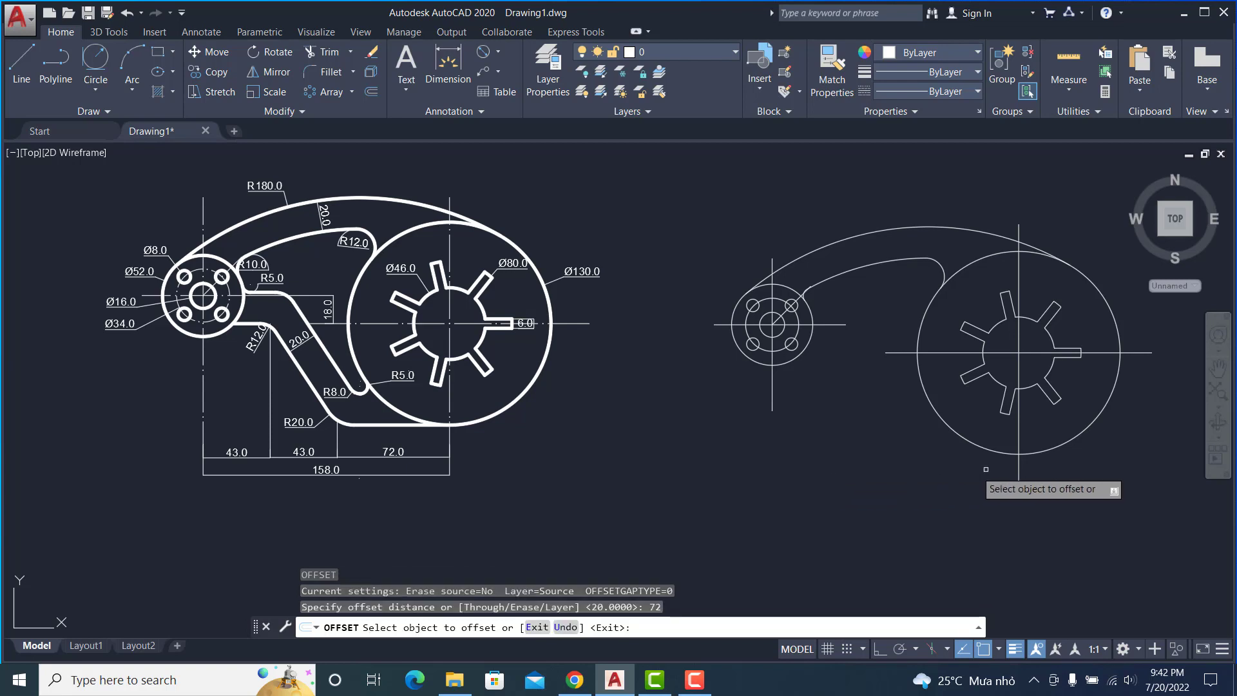
{"action": "left_click", "coordinate": [1018, 475]}
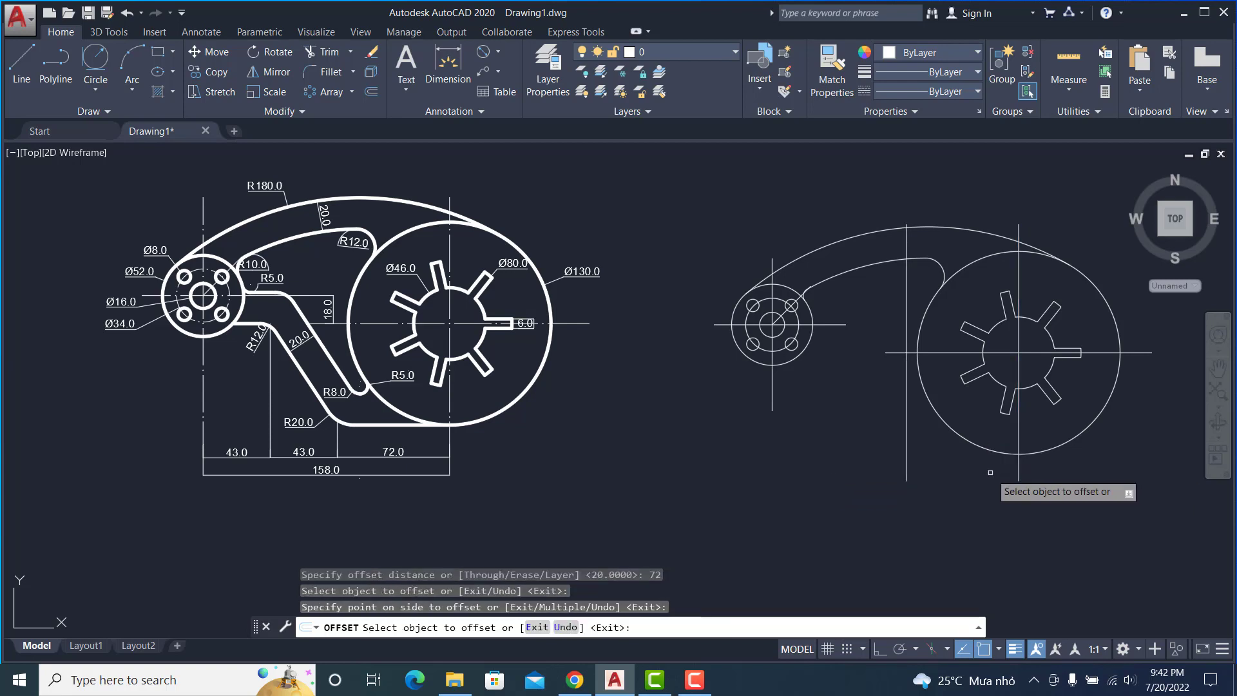
{"action": "key", "text": "Return"}
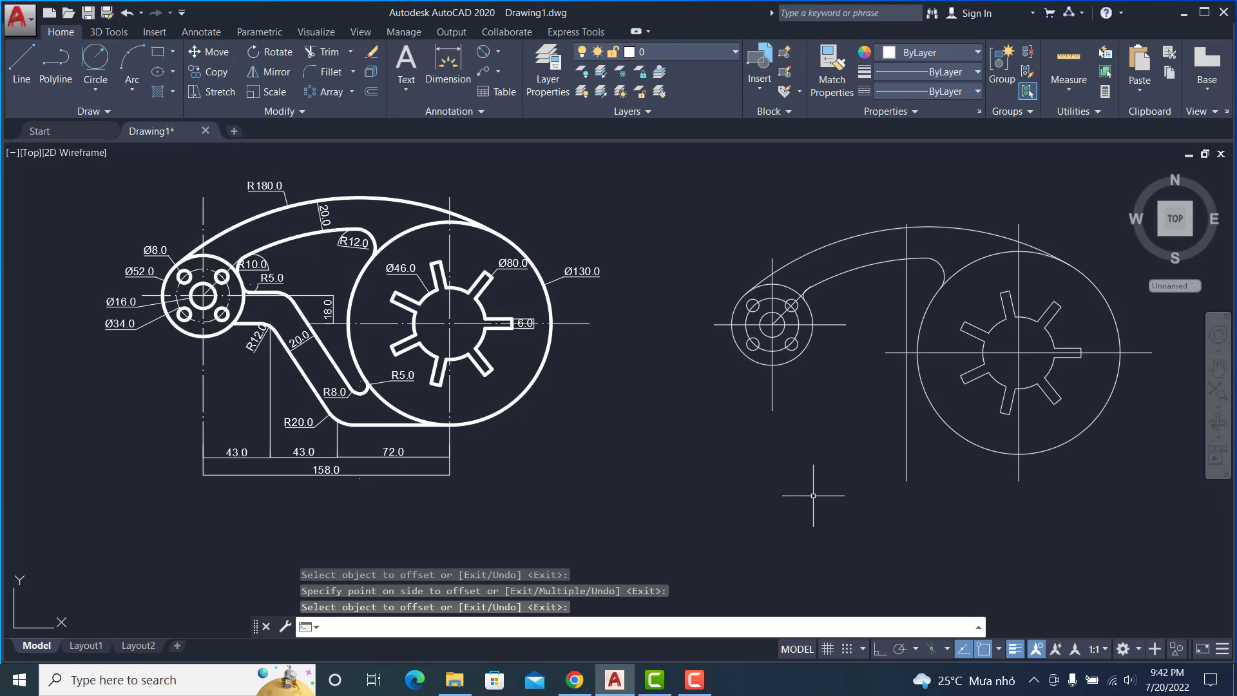
Offset that new vertical guide a further 43 units to the left
{"action": "key", "text": "Return"}
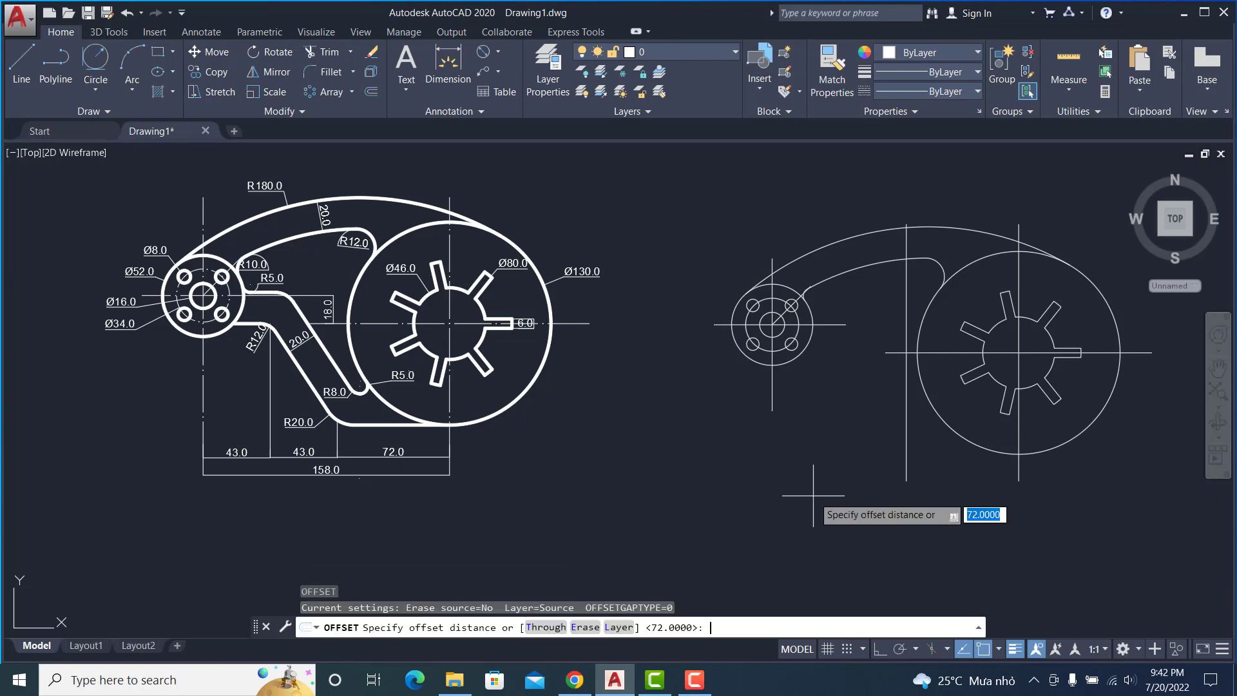
{"action": "type", "text": "3"}
{"action": "key", "text": "Return"}
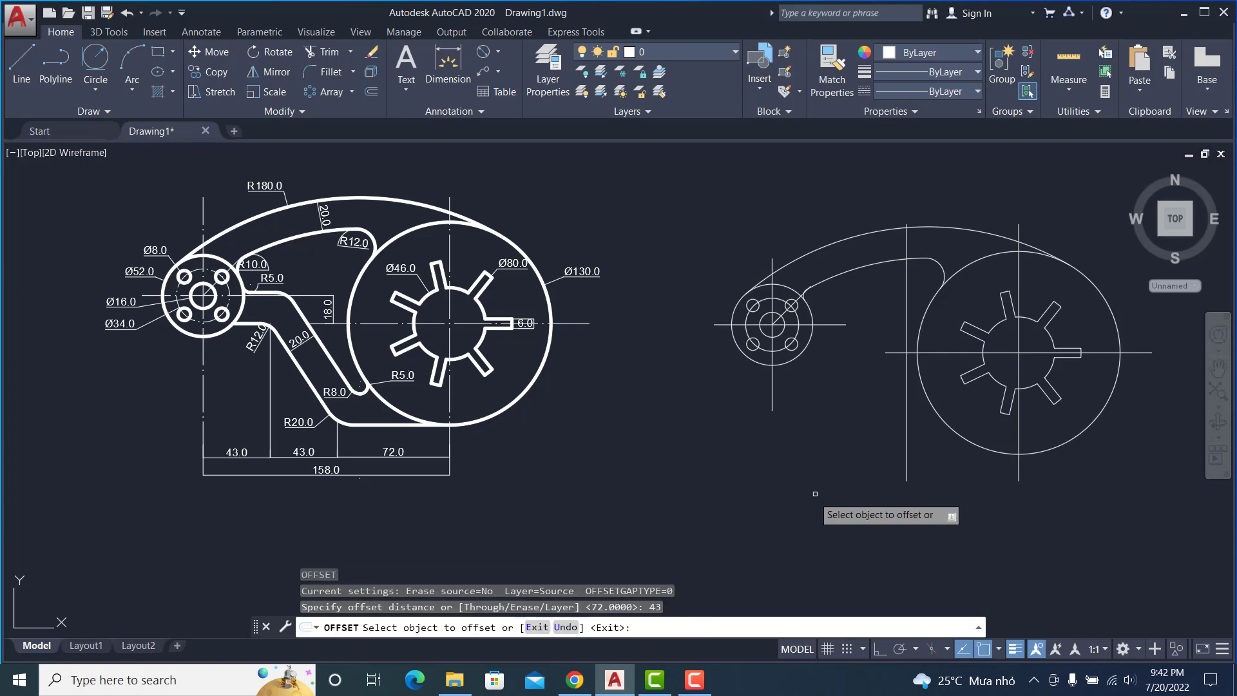
{"action": "left_click", "coordinate": [905, 438]}
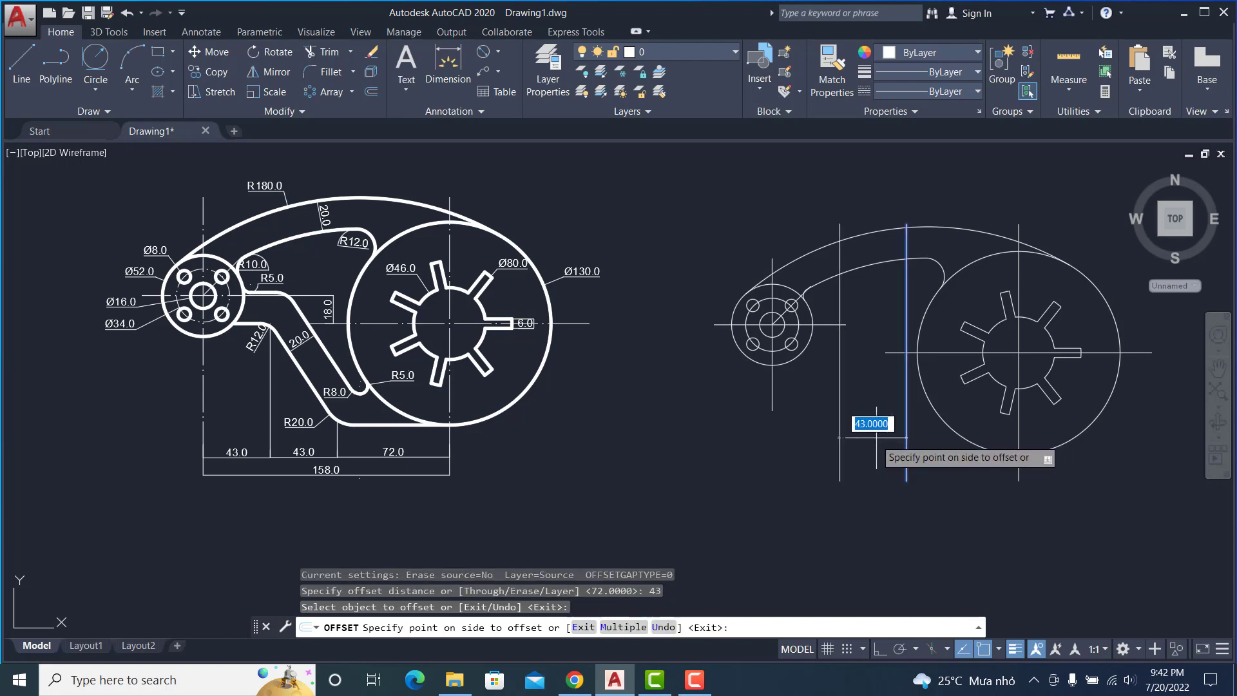
{"action": "left_click", "coordinate": [861, 438]}
{"action": "key", "text": "Escape"}
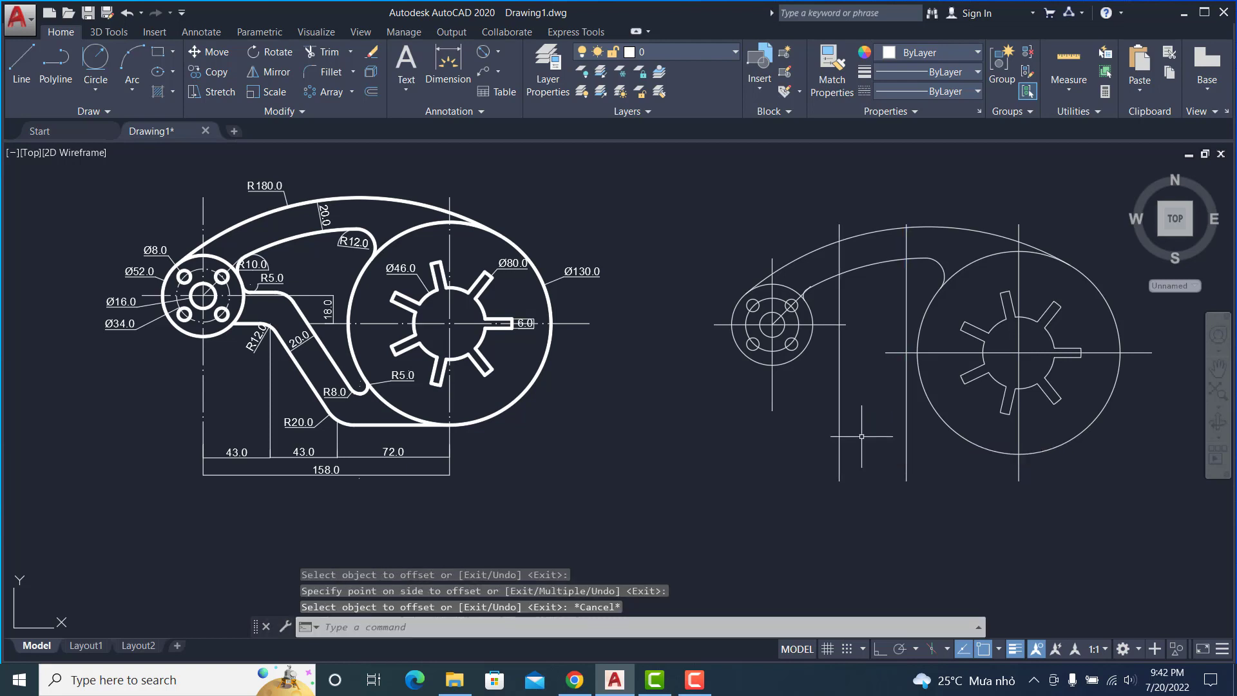
{"action": "middle_click_drag", "start_coordinate": [856, 401], "coordinate": [835, 414]}
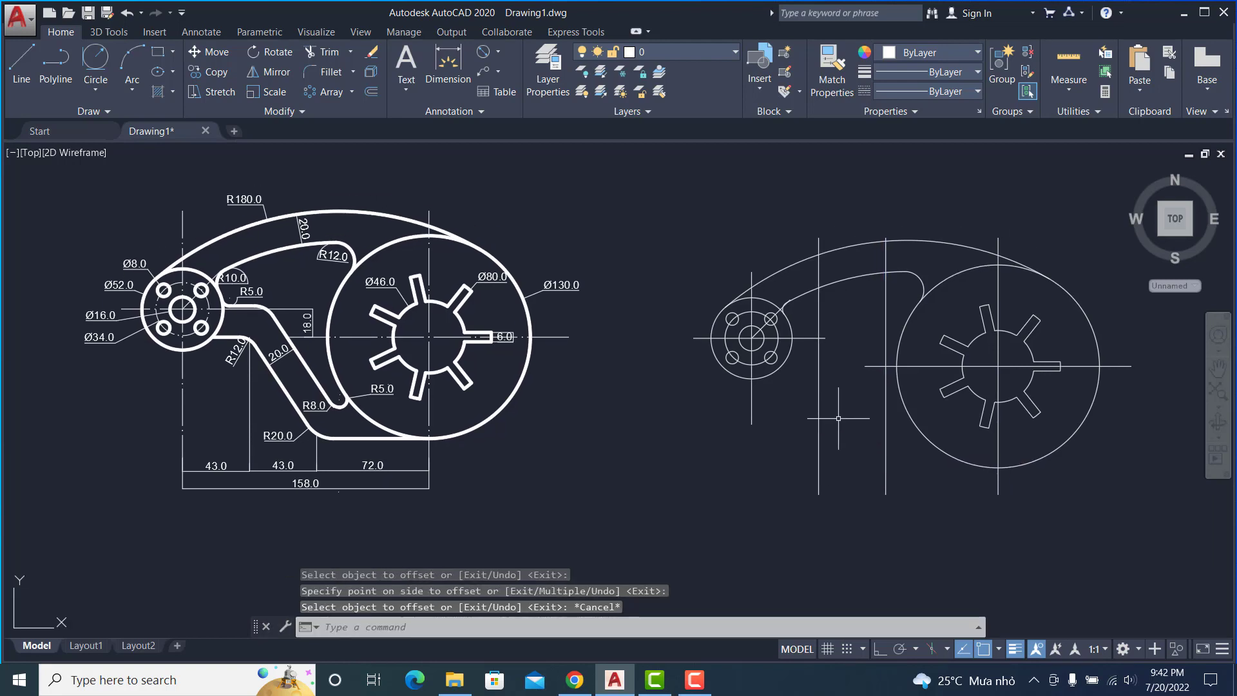
Draw a horizontal line level with the circle's centre, running left below the hub
{"action": "left_click", "coordinate": [22, 64]}
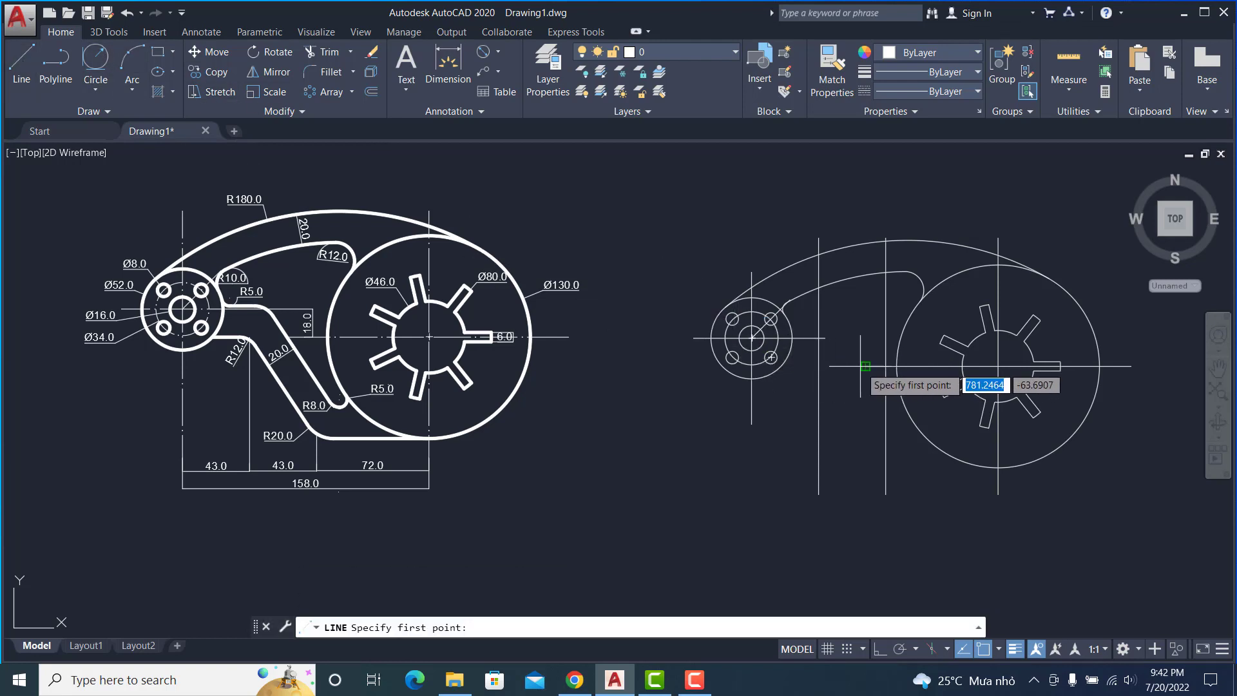
{"action": "scroll", "coordinate": [861, 367], "scroll_direction": "down", "scroll_amount": 4}
{"action": "scroll", "coordinate": [862, 367], "scroll_direction": "up", "scroll_amount": 2}
{"action": "scroll", "coordinate": [841, 356], "scroll_direction": "up", "scroll_amount": 6}
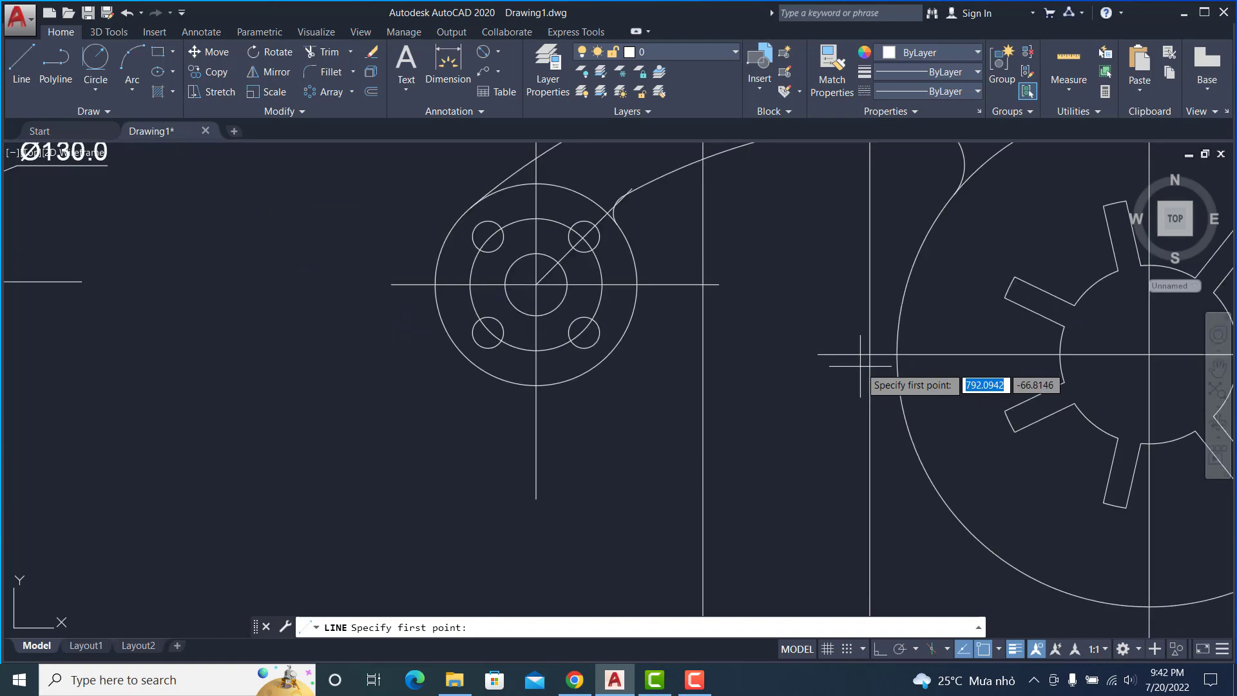
{"action": "left_click", "coordinate": [818, 354]}
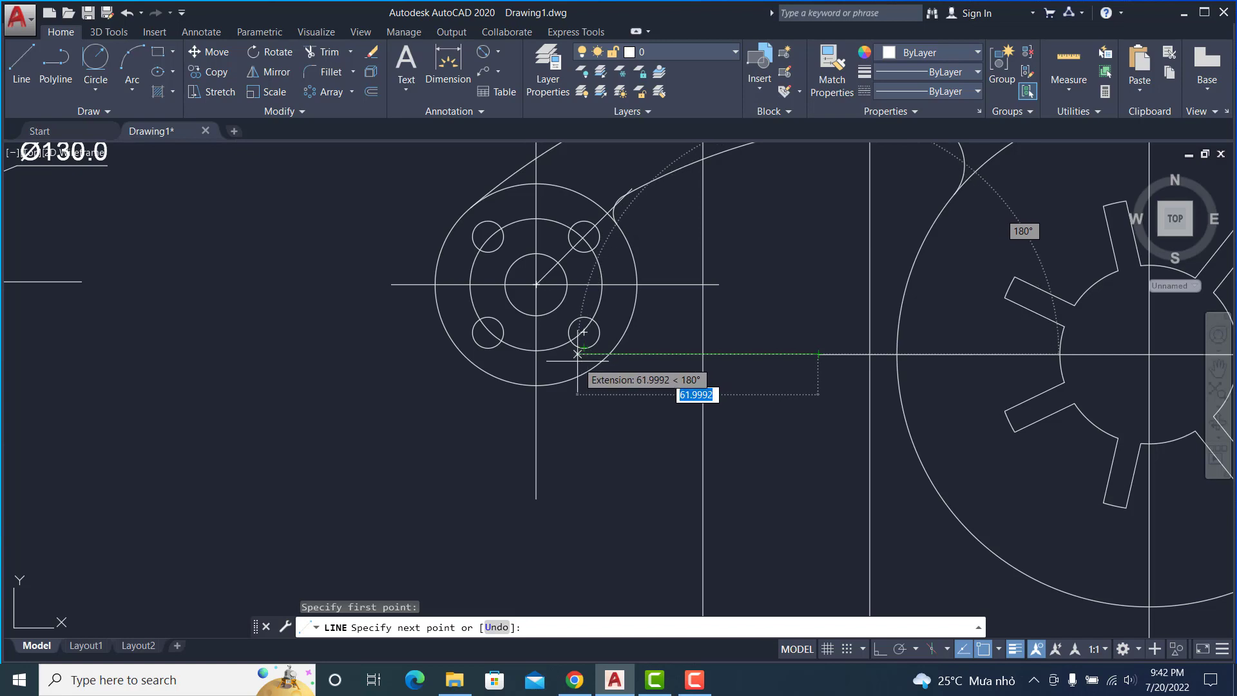
{"action": "key", "text": "F8"}
{"action": "left_click", "coordinate": [562, 353]}
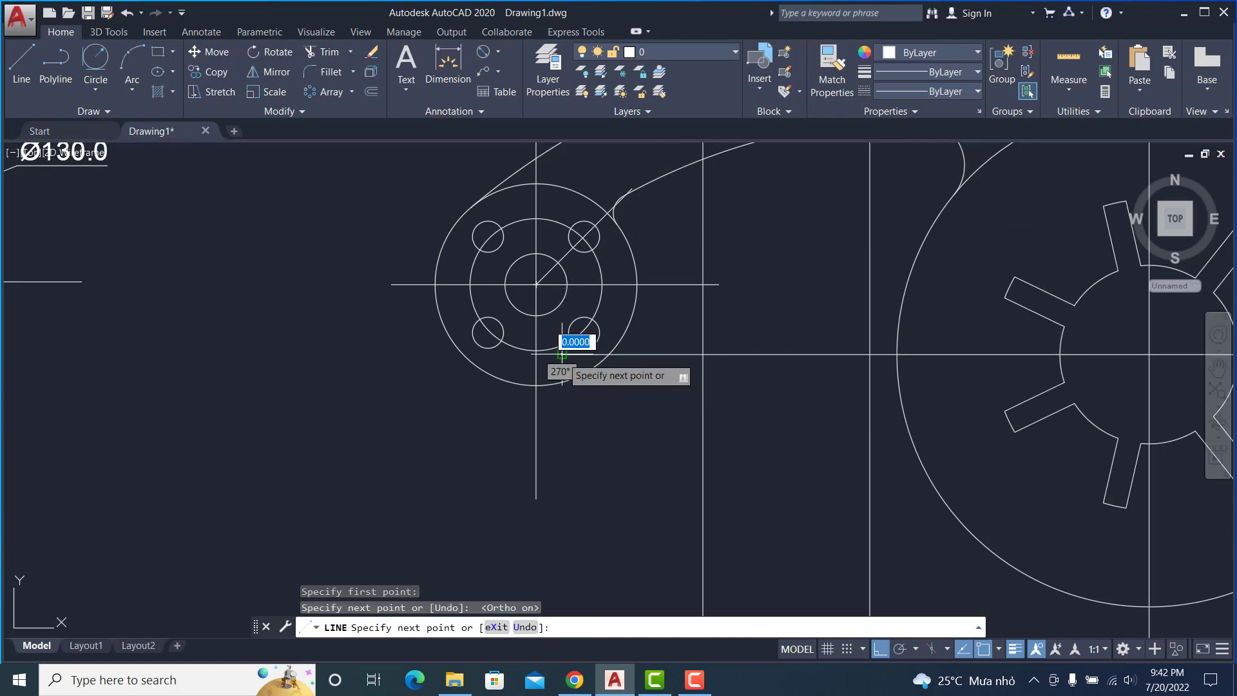
{"action": "key", "text": "Escape"}
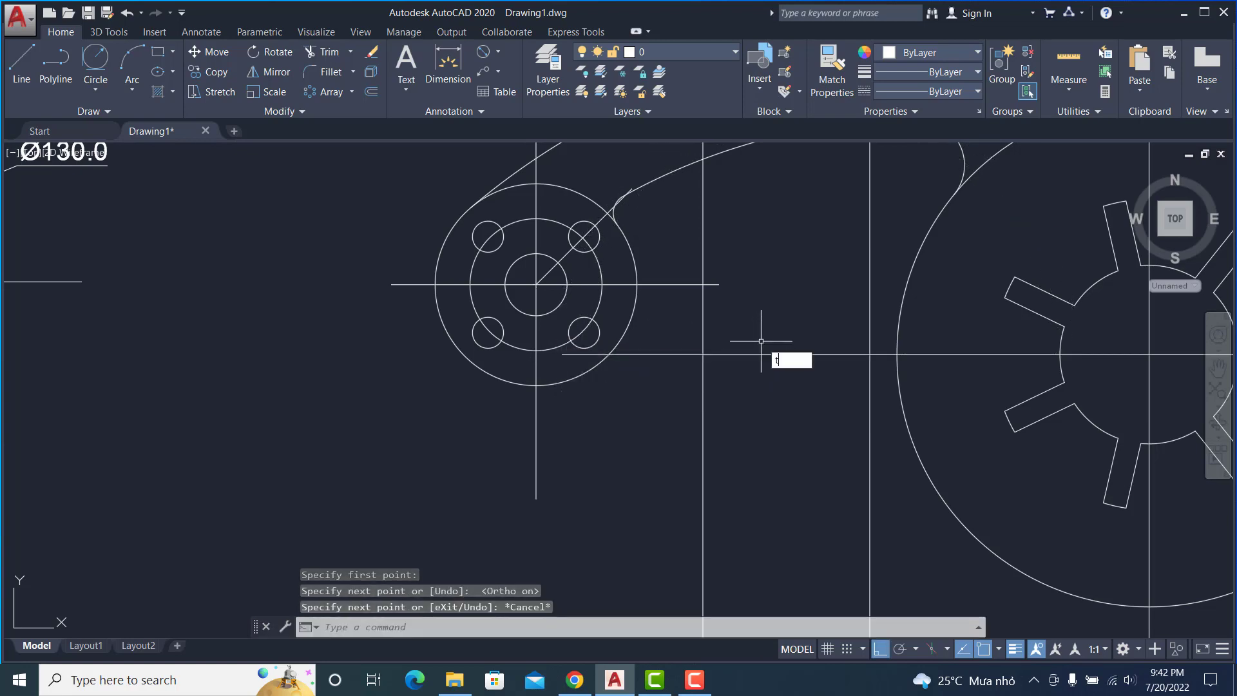
Trim out the horizontal line's piece between the vertical guides
{"action": "key", "text": "Return"}
{"action": "key", "text": "Return"}
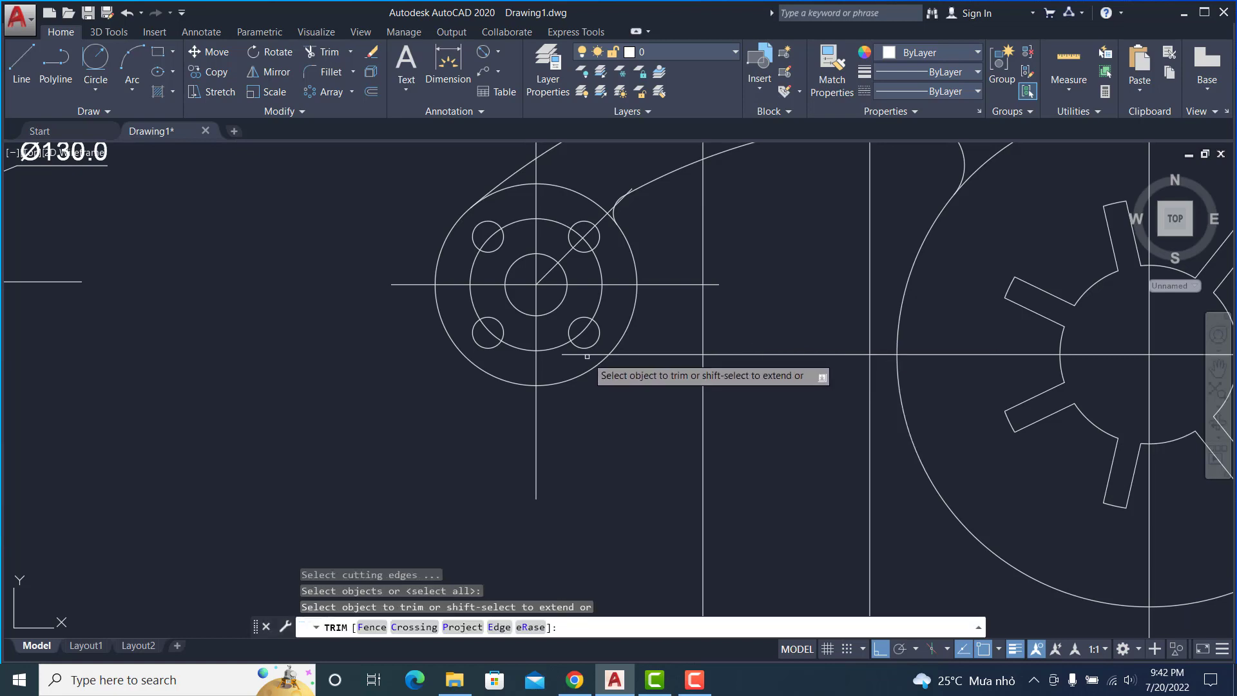
{"action": "left_click", "coordinate": [780, 353]}
{"action": "key", "text": "Return"}
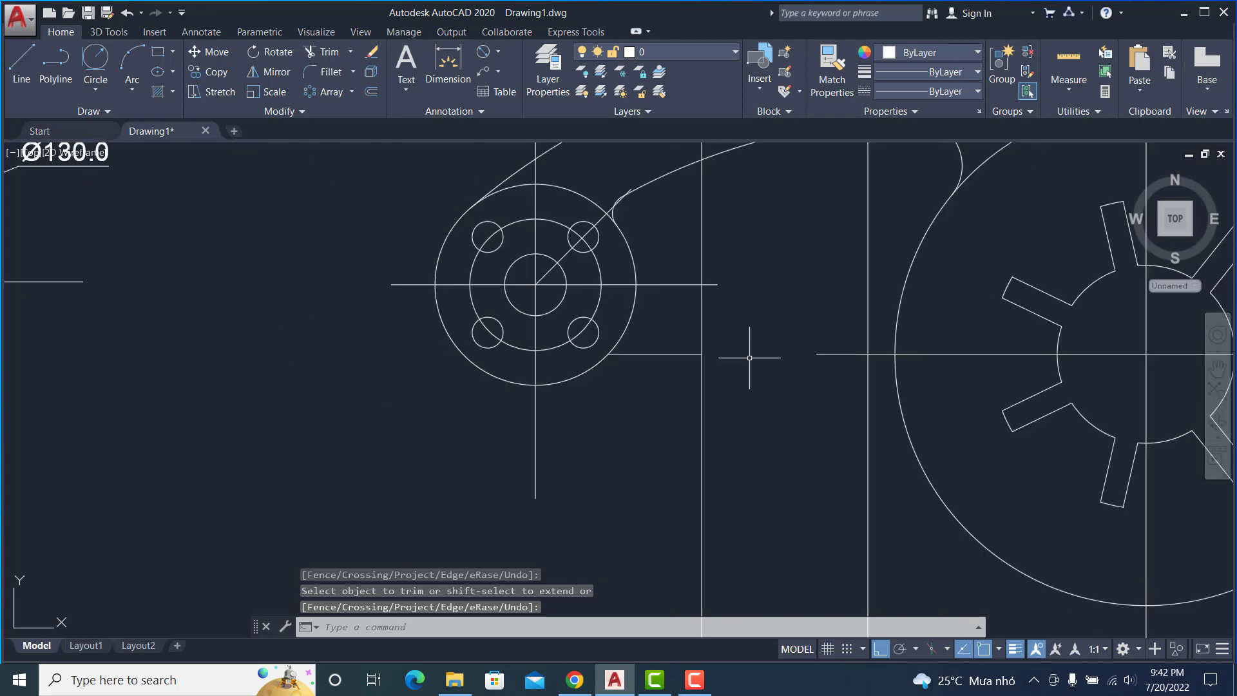
{"action": "scroll", "coordinate": [750, 358], "scroll_direction": "down", "scroll_amount": 2}
{"action": "scroll", "coordinate": [751, 358], "scroll_direction": "down", "scroll_amount": 2}
{"action": "mouse_move", "coordinate": [751, 359]}
{"action": "middle_mouse_down"}
{"action": "mouse_move", "coordinate": [830, 366]}
{"action": "mouse_move", "coordinate": [817, 361]}
{"action": "middle_mouse_up"}
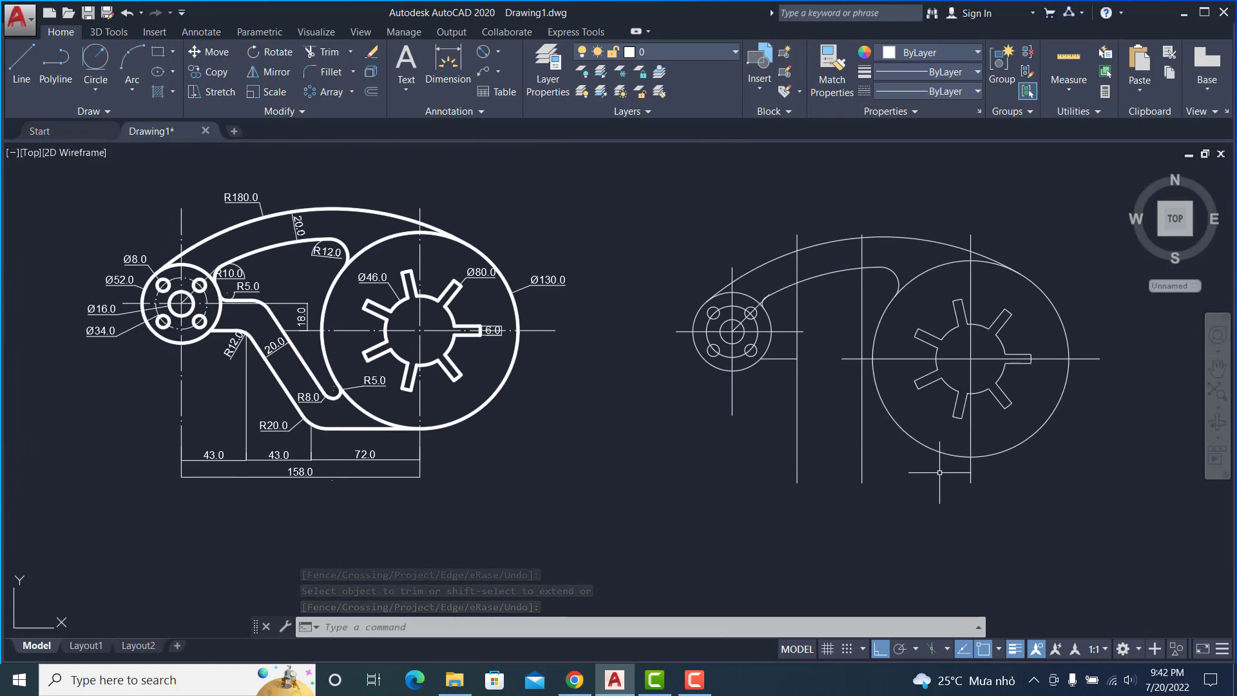
Draw the slanted arm edge from the circle's bottom up-left to the guide line
{"action": "key", "text": "l"}
{"action": "key", "text": "Return"}
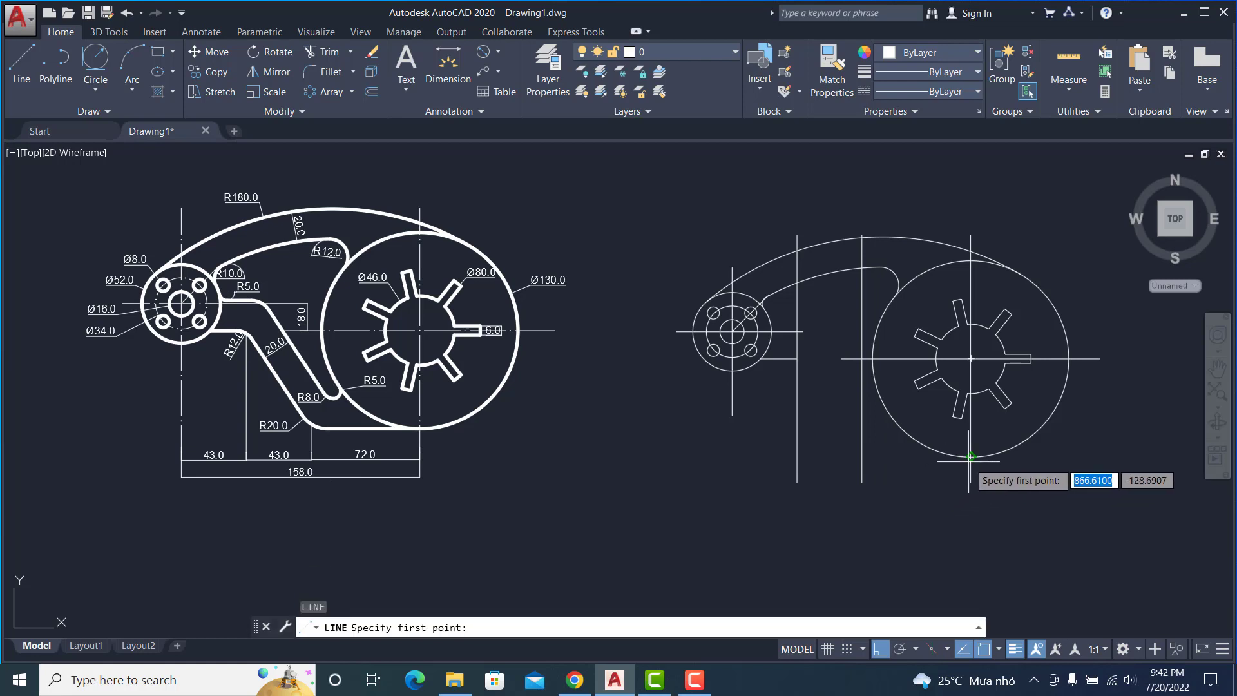
{"action": "left_click", "coordinate": [970, 457]}
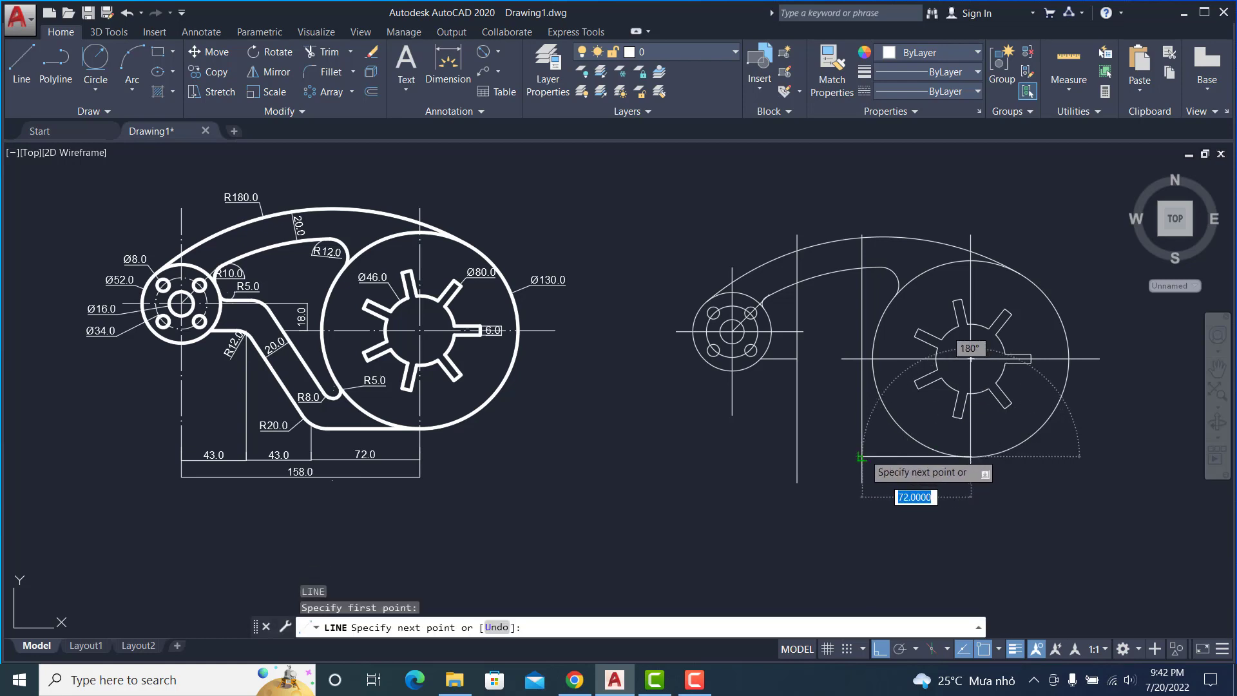
{"action": "left_click", "coordinate": [797, 359]}
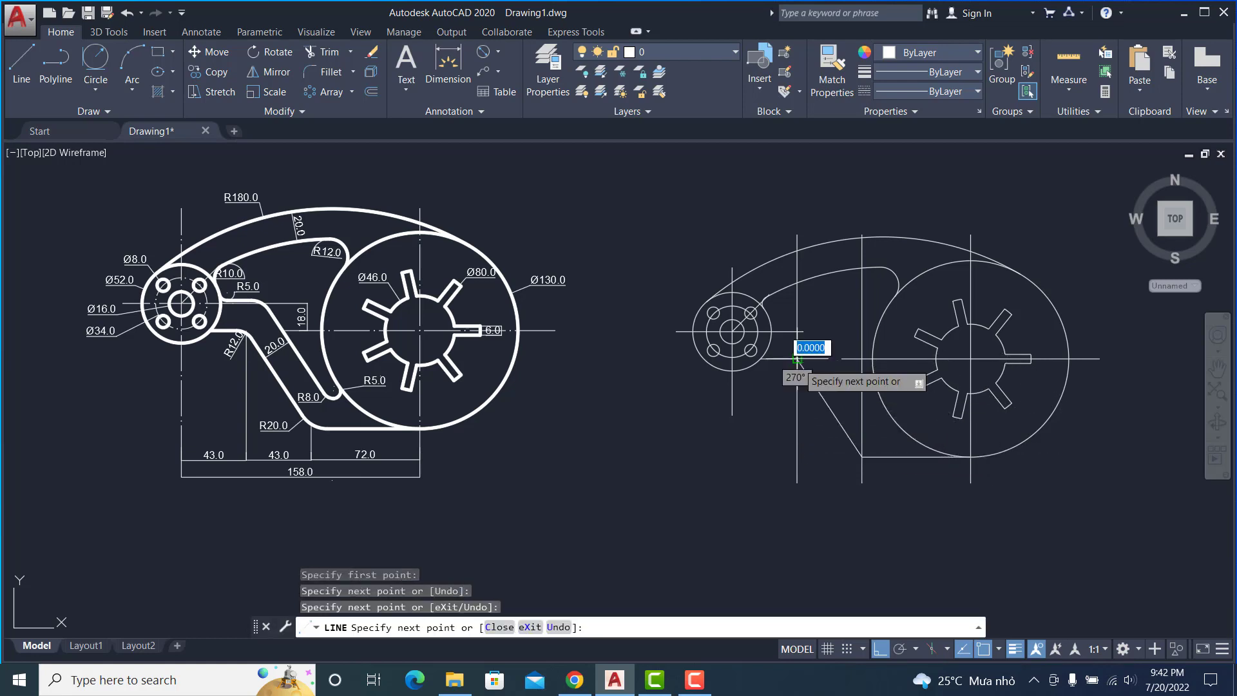
{"action": "key", "text": "Escape"}
{"action": "mouse_move", "coordinate": [826, 408]}
{"action": "middle_mouse_down"}
{"action": "mouse_move", "coordinate": [780, 406]}
{"action": "mouse_move", "coordinate": [770, 379]}
{"action": "middle_mouse_up"}
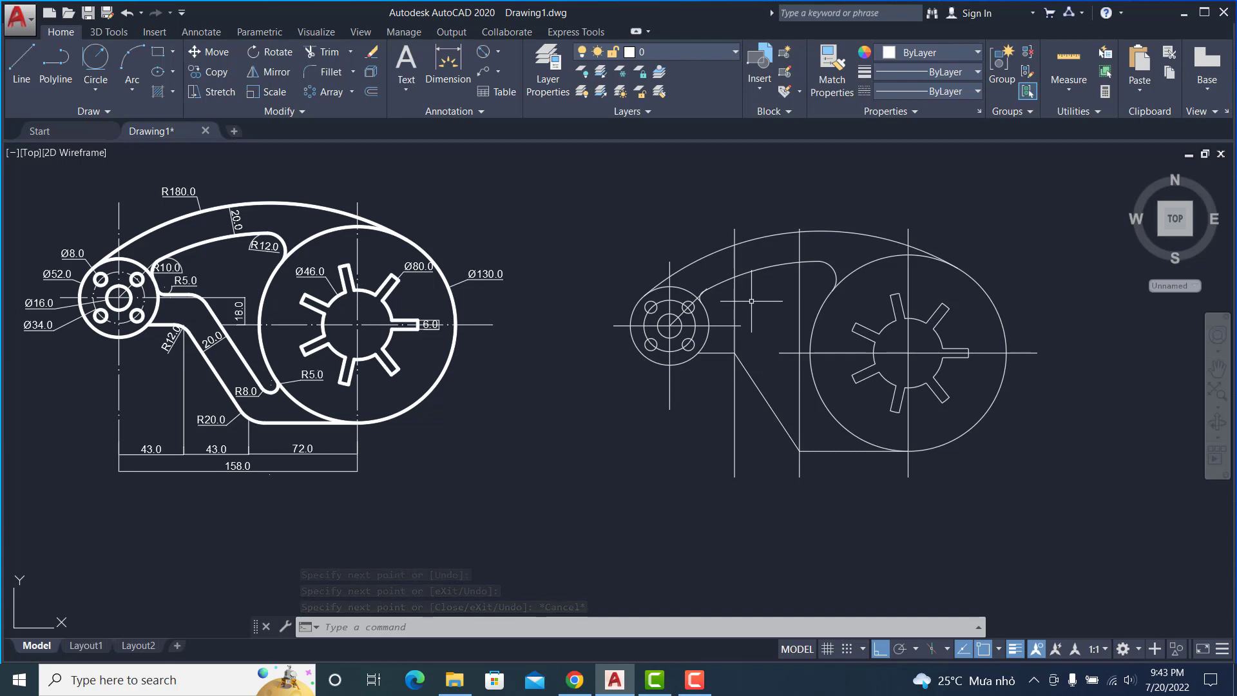
{"action": "type", "text": "o"}
Offset the bottom line 20 units upward
{"action": "key", "text": "Return"}
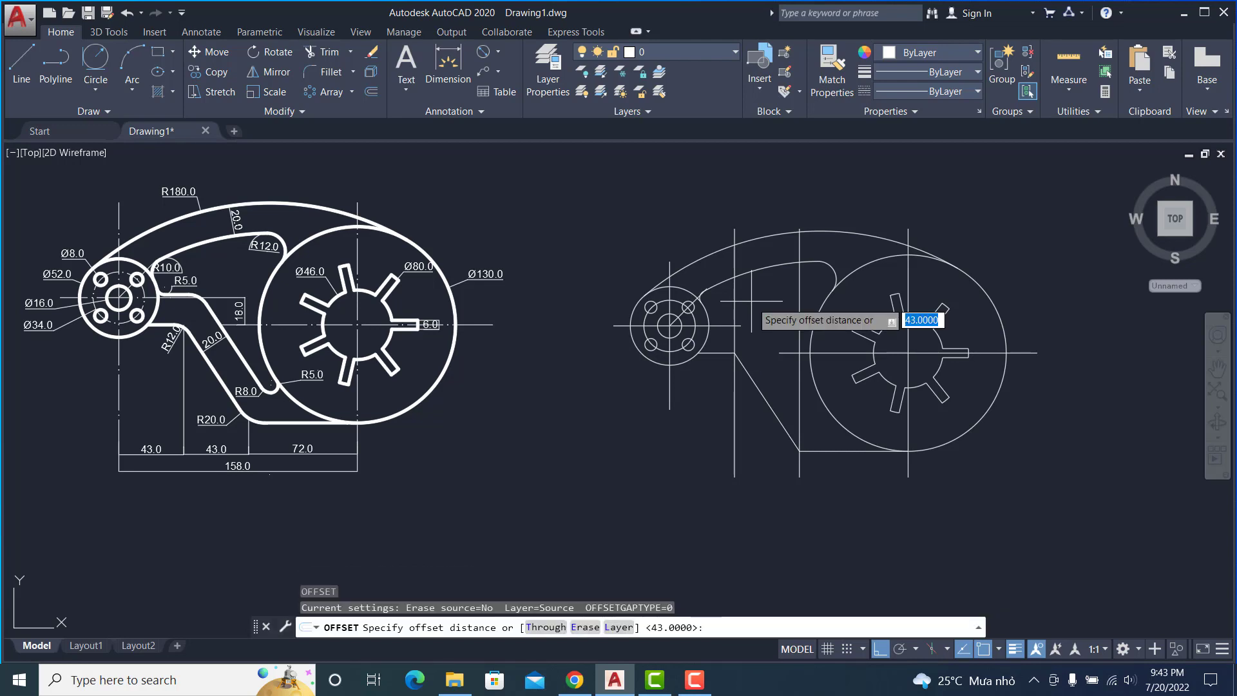
{"action": "type", "text": "20"}
{"action": "key", "text": "Return"}
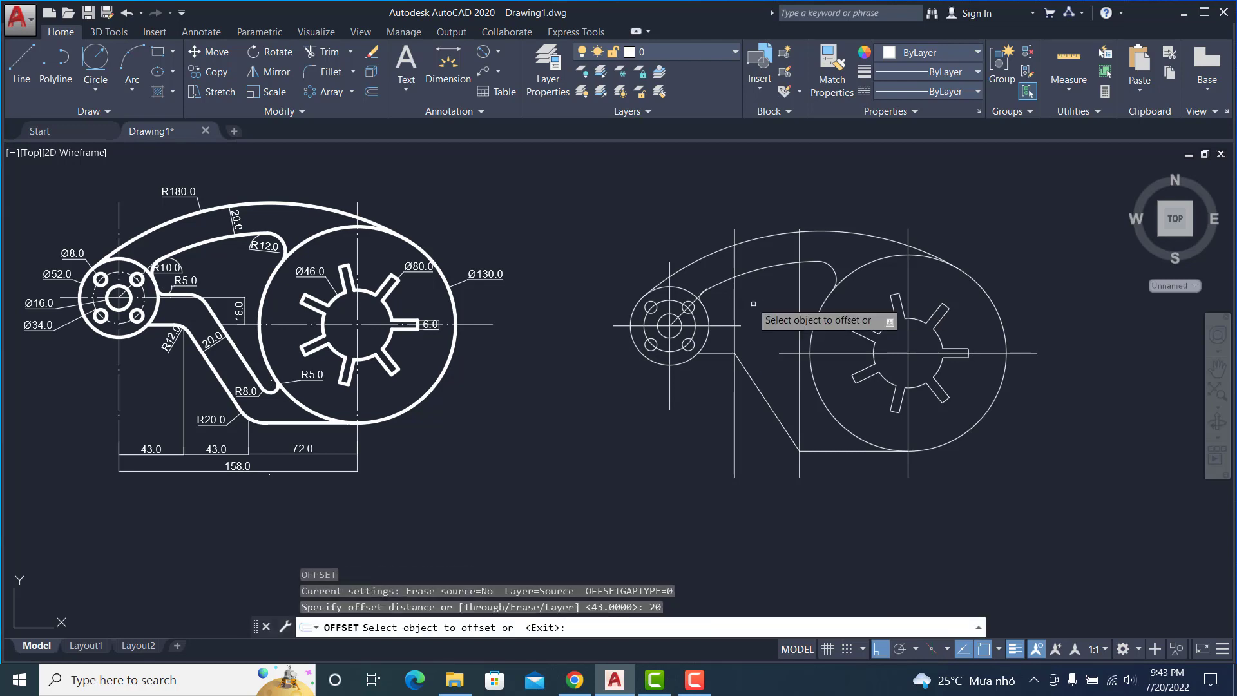
{"action": "left_click", "coordinate": [835, 449]}
{"action": "left_click", "coordinate": [825, 412]}
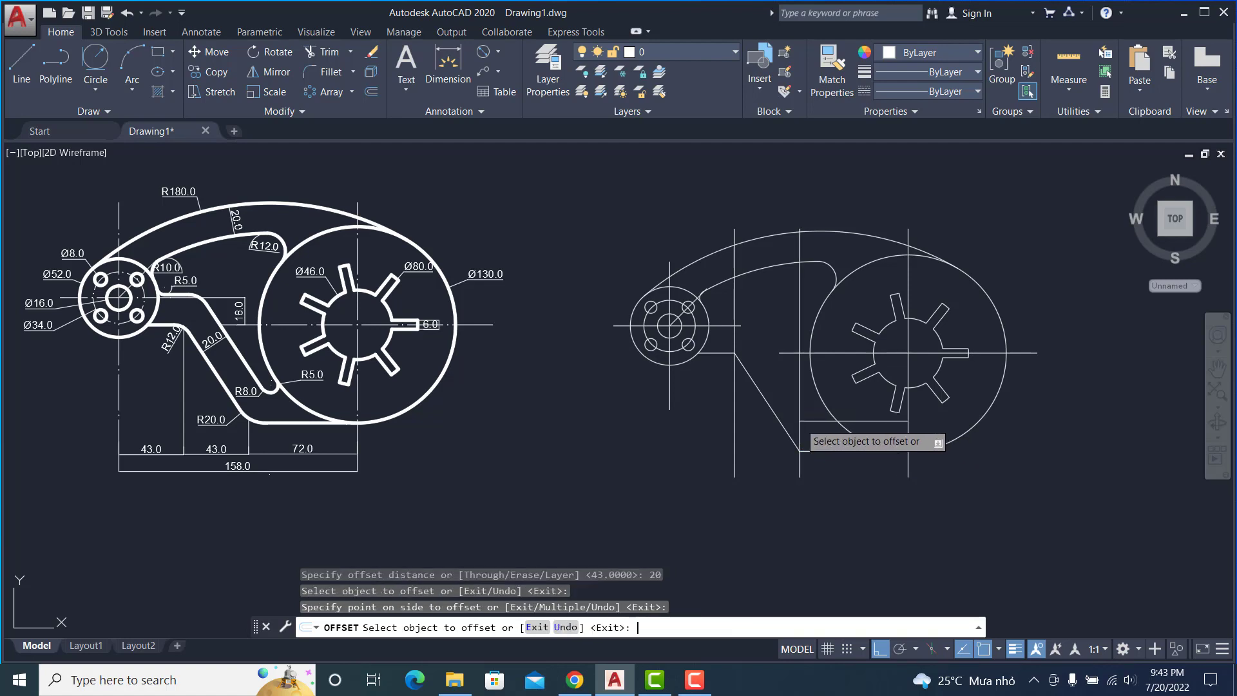
{"action": "key", "text": "Return"}
Offset the diagonal and short horizontal lines, then delete the stray horizontal copy
{"action": "key", "text": "Return"}
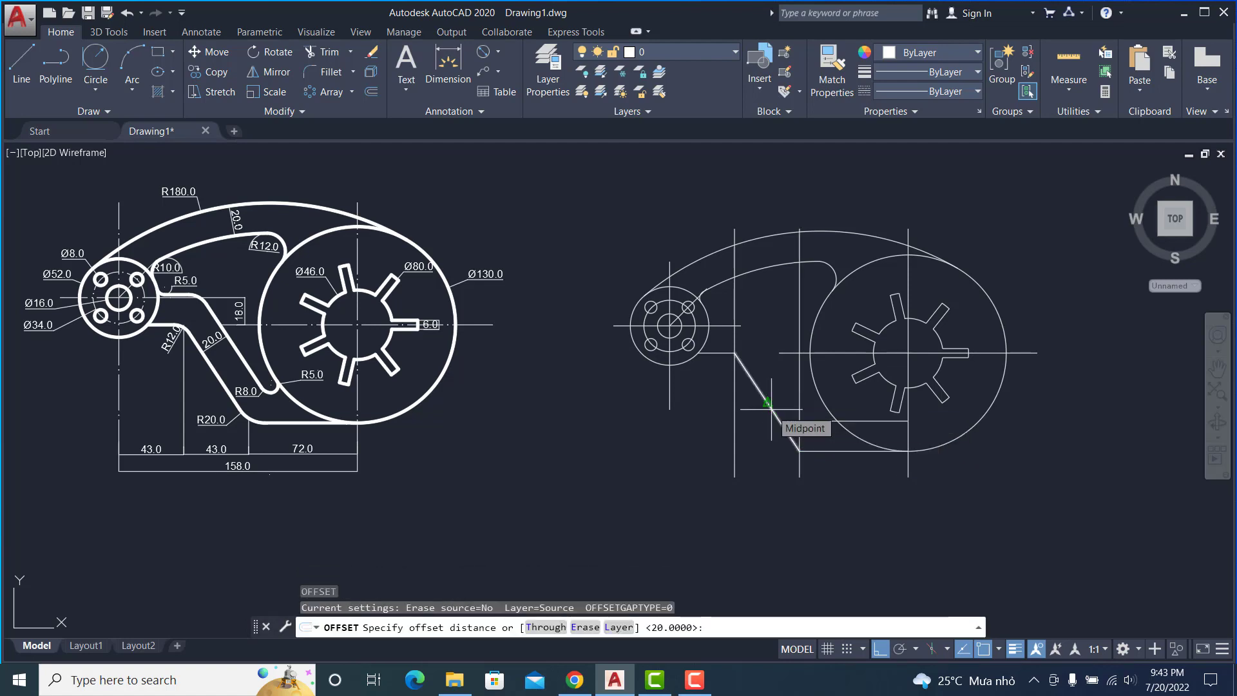
{"action": "key", "text": "Return"}
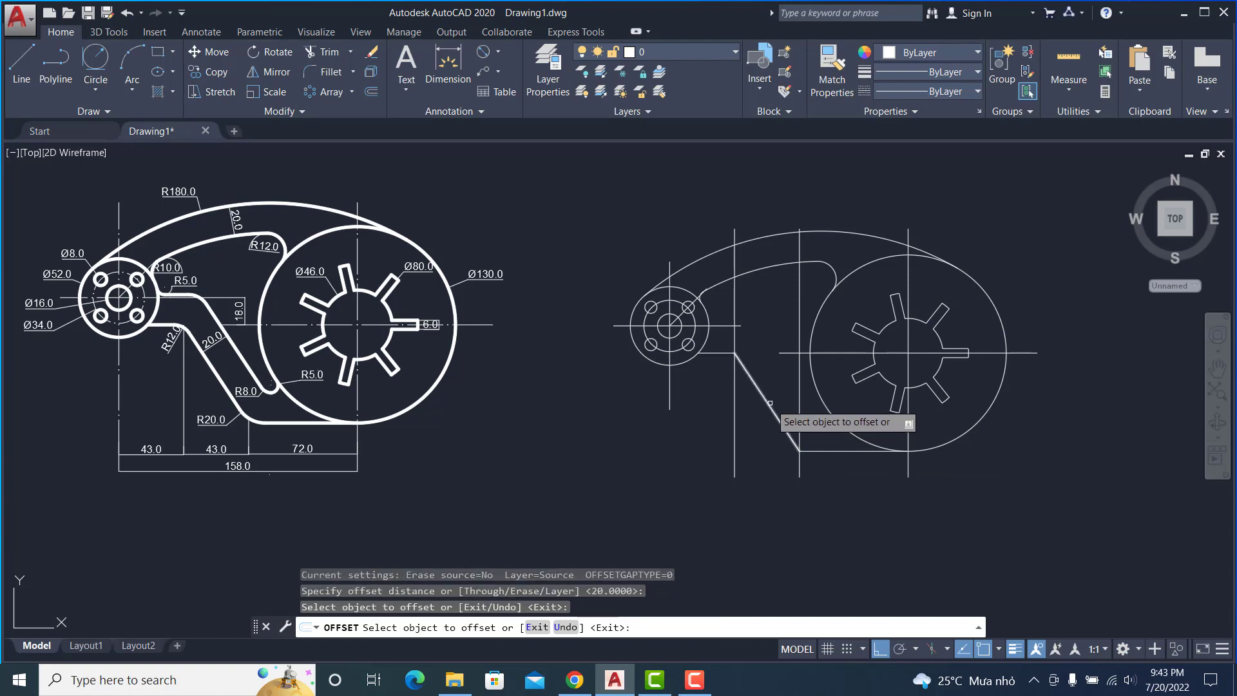
{"action": "left_click", "coordinate": [770, 403]}
{"action": "left_click", "coordinate": [785, 398]}
{"action": "left_click", "coordinate": [718, 351]}
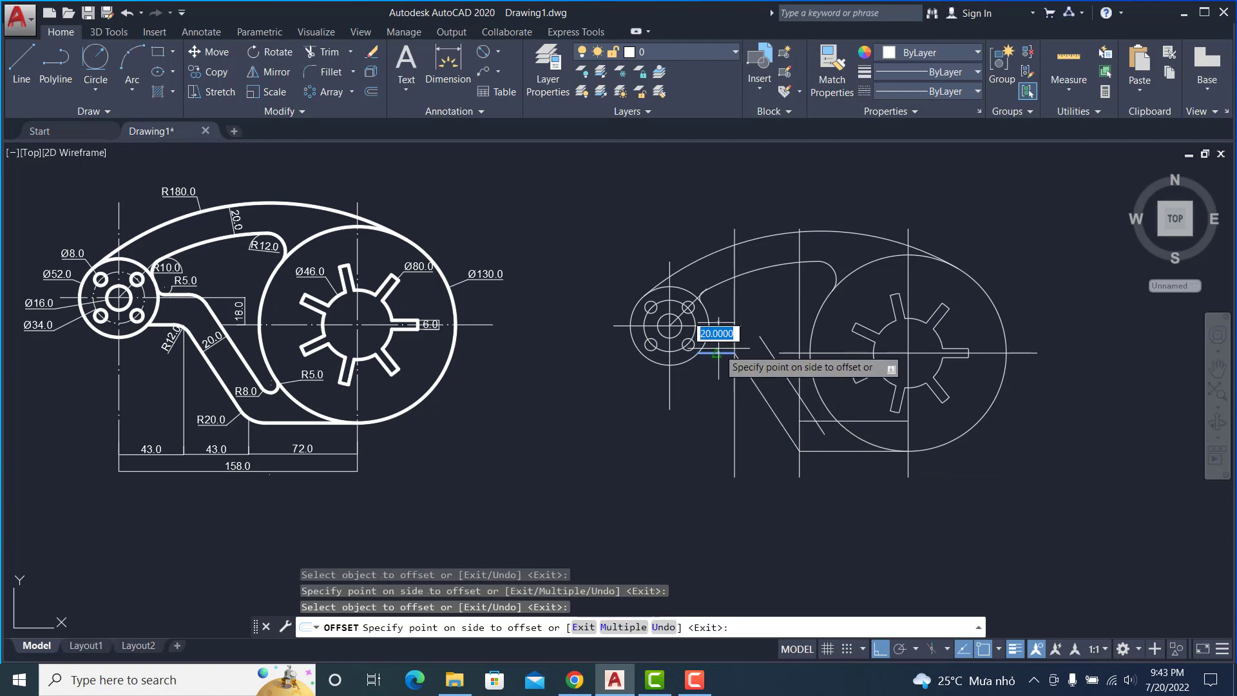
{"action": "left_click", "coordinate": [717, 353]}
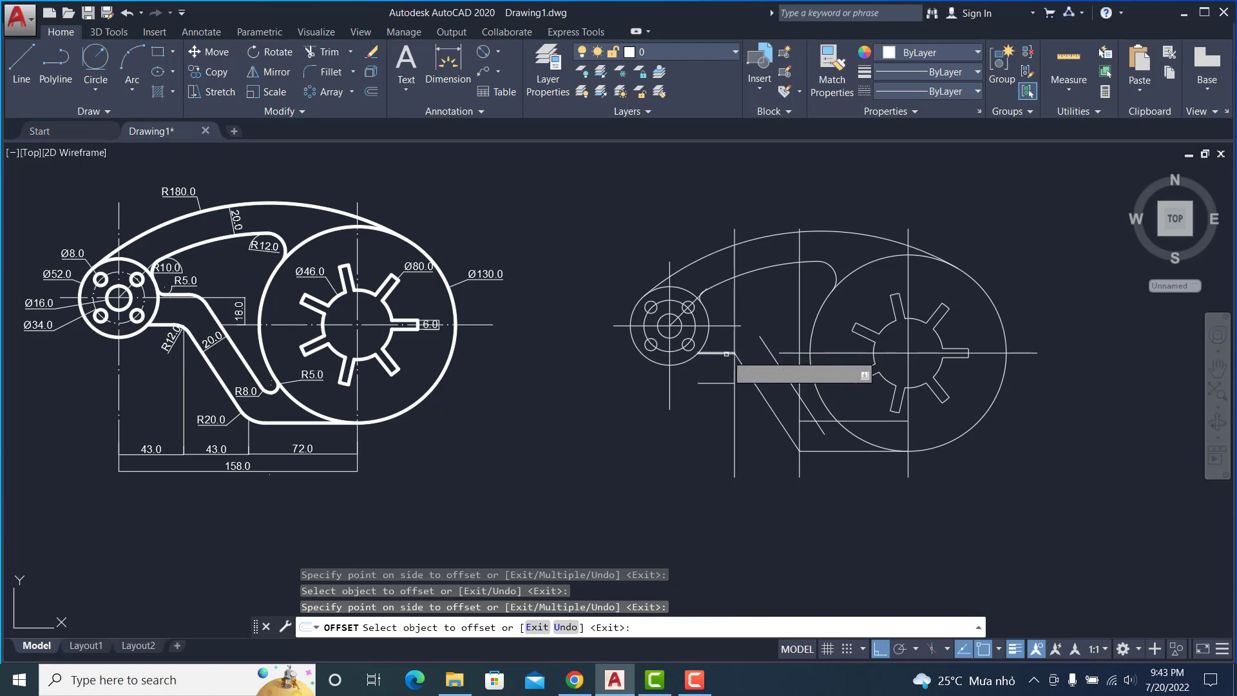
{"action": "left_click", "coordinate": [725, 352]}
{"action": "left_click", "coordinate": [725, 309]}
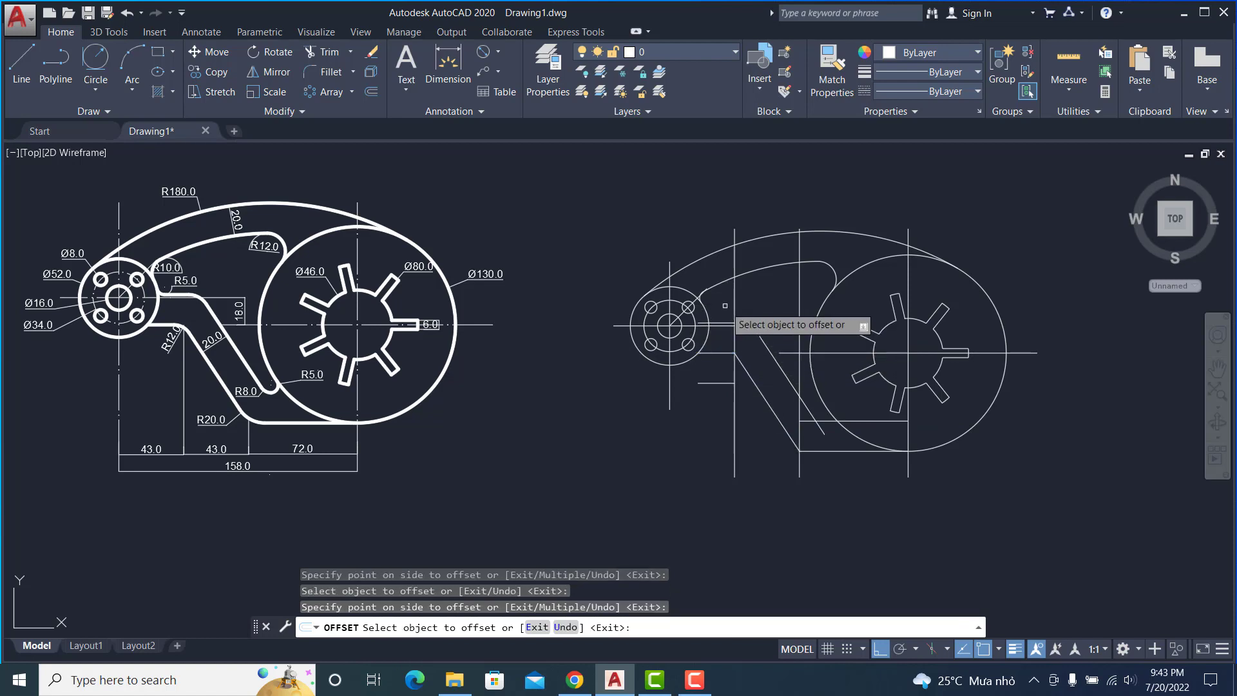
{"action": "key", "text": "Escape"}
{"action": "left_click", "coordinate": [717, 383]}
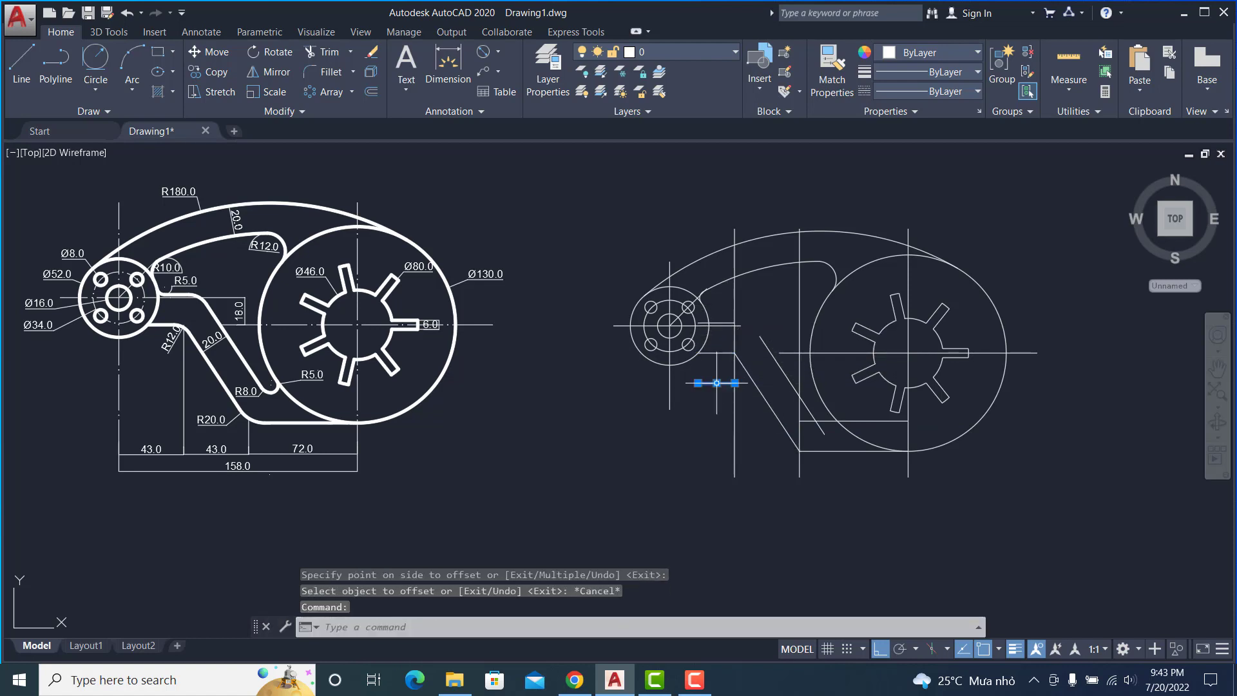
{"action": "key", "text": "Delete"}
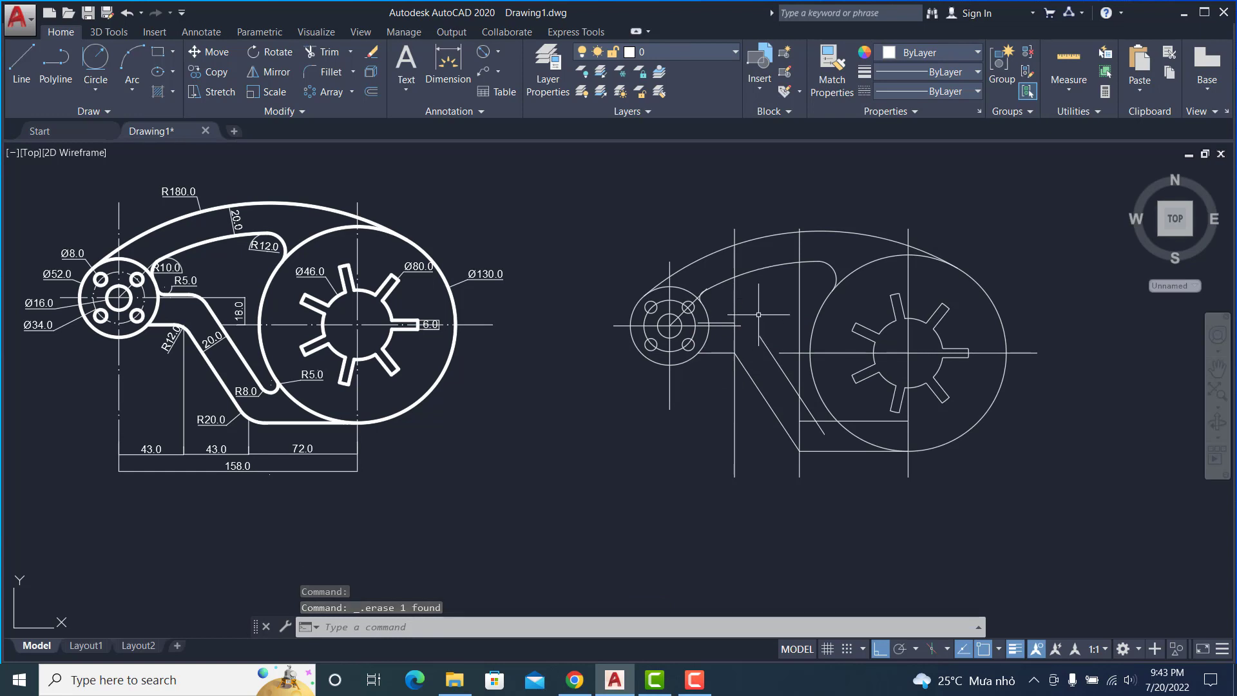
Extend the diagonal line and the lower line to their boundaries with EX
{"action": "type", "text": "ex"}
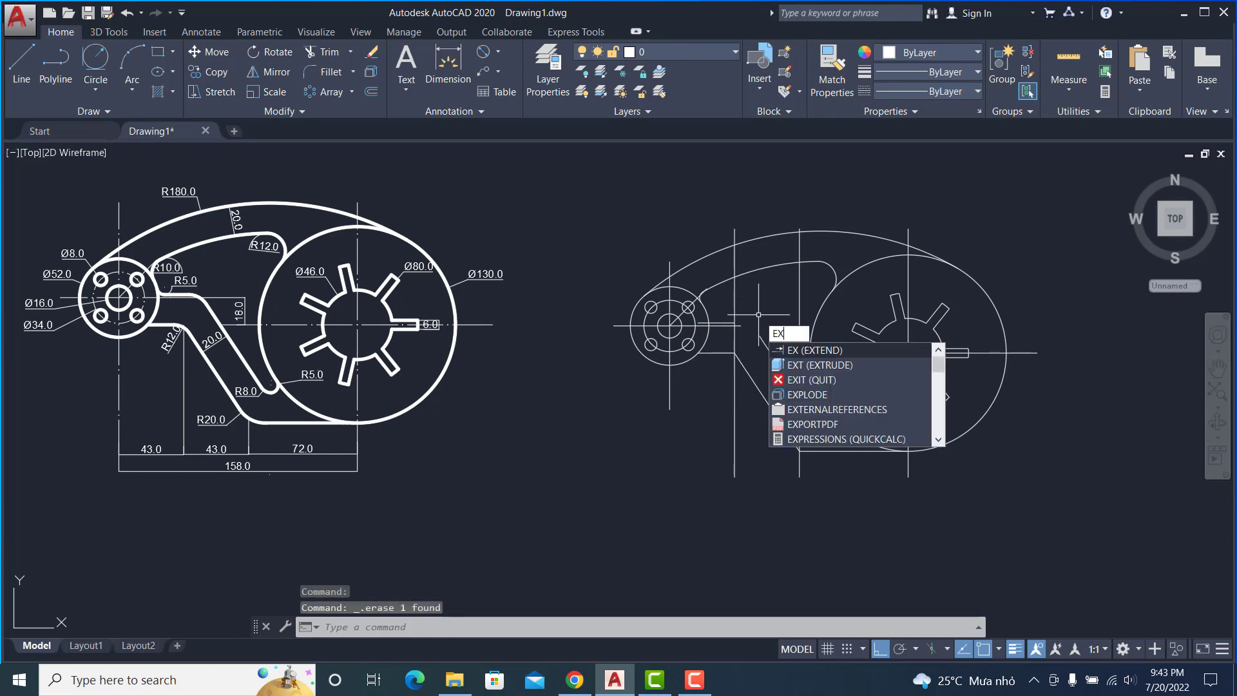
{"action": "key", "text": "Return"}
{"action": "key", "text": "Return"}
{"action": "left_click", "coordinate": [762, 346]}
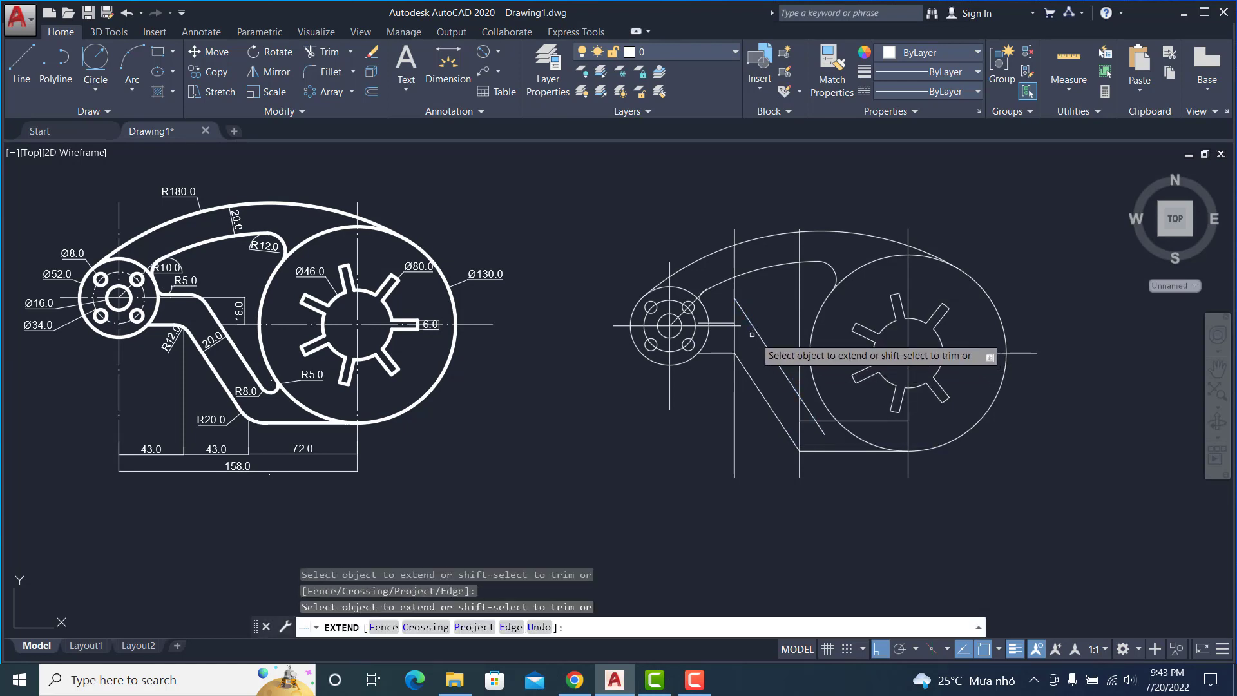
{"action": "left_click", "coordinate": [727, 324]}
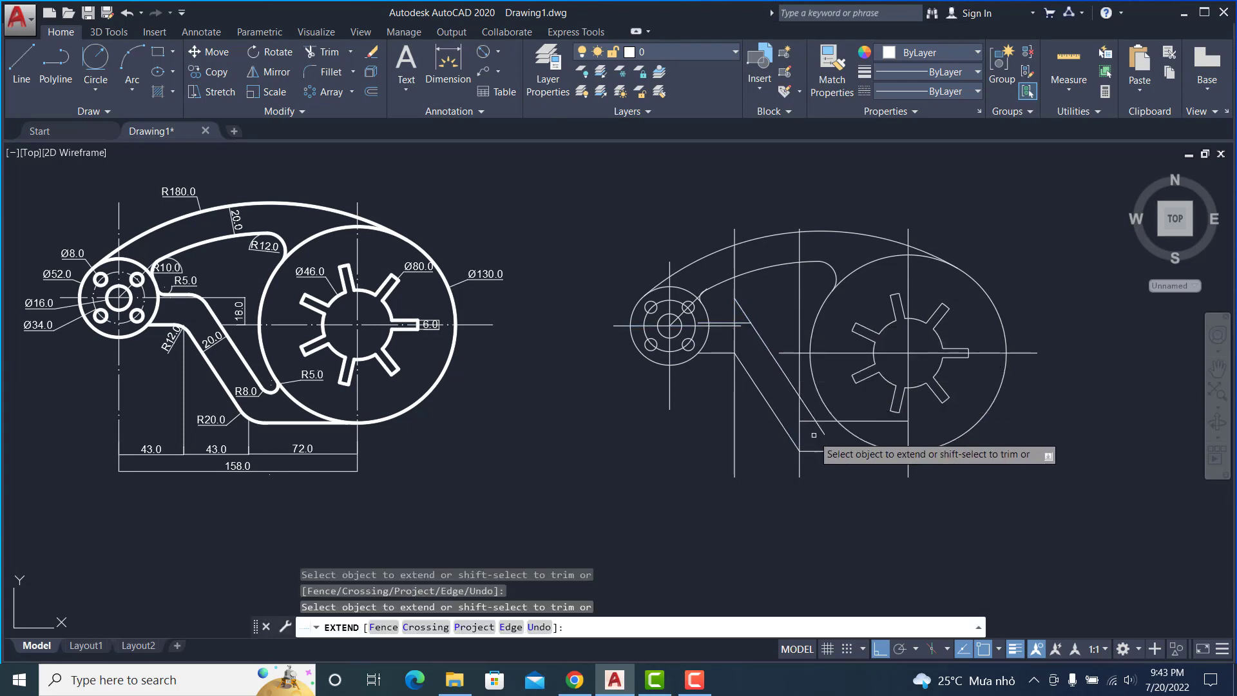
{"action": "key", "text": "Escape"}
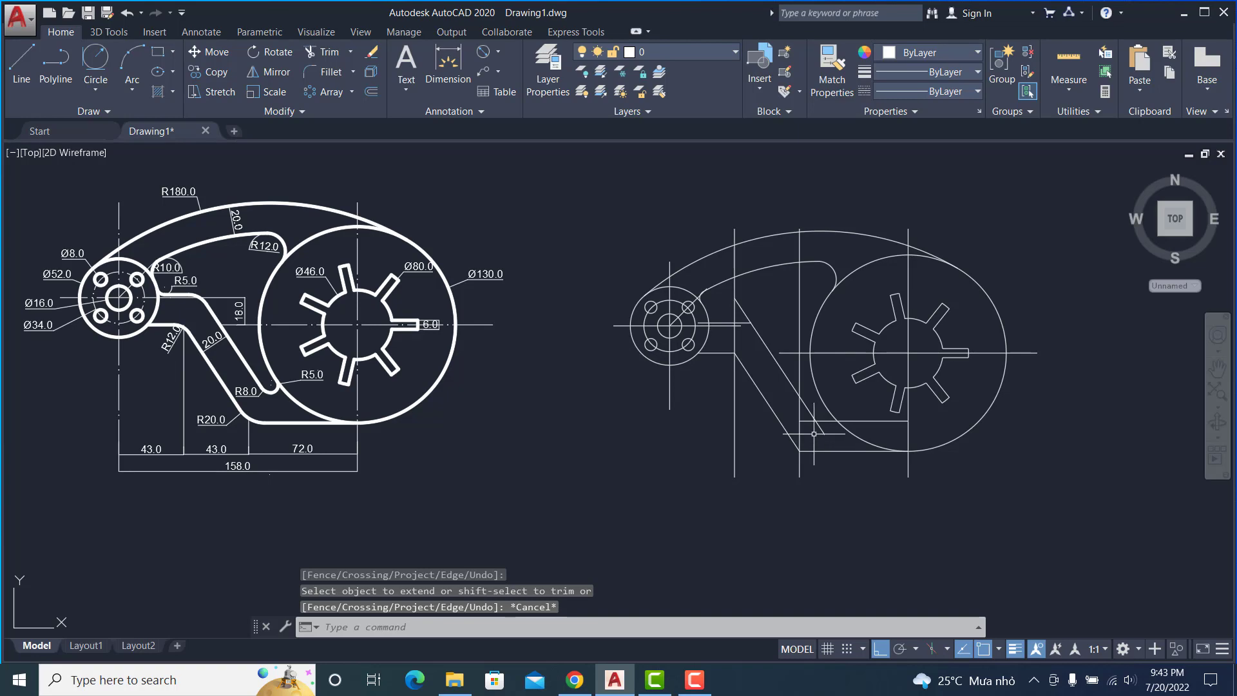
Trim the upper diagonal segment, the diagonal's tail and the horizontal line's left stub
{"action": "scroll", "coordinate": [814, 433], "scroll_direction": "down", "scroll_amount": 3}
{"action": "scroll", "coordinate": [811, 425], "scroll_direction": "down", "scroll_amount": 4}
{"action": "scroll", "coordinate": [810, 415], "scroll_direction": "down", "scroll_amount": 2}
{"action": "scroll", "coordinate": [808, 408], "scroll_direction": "up", "scroll_amount": 12}
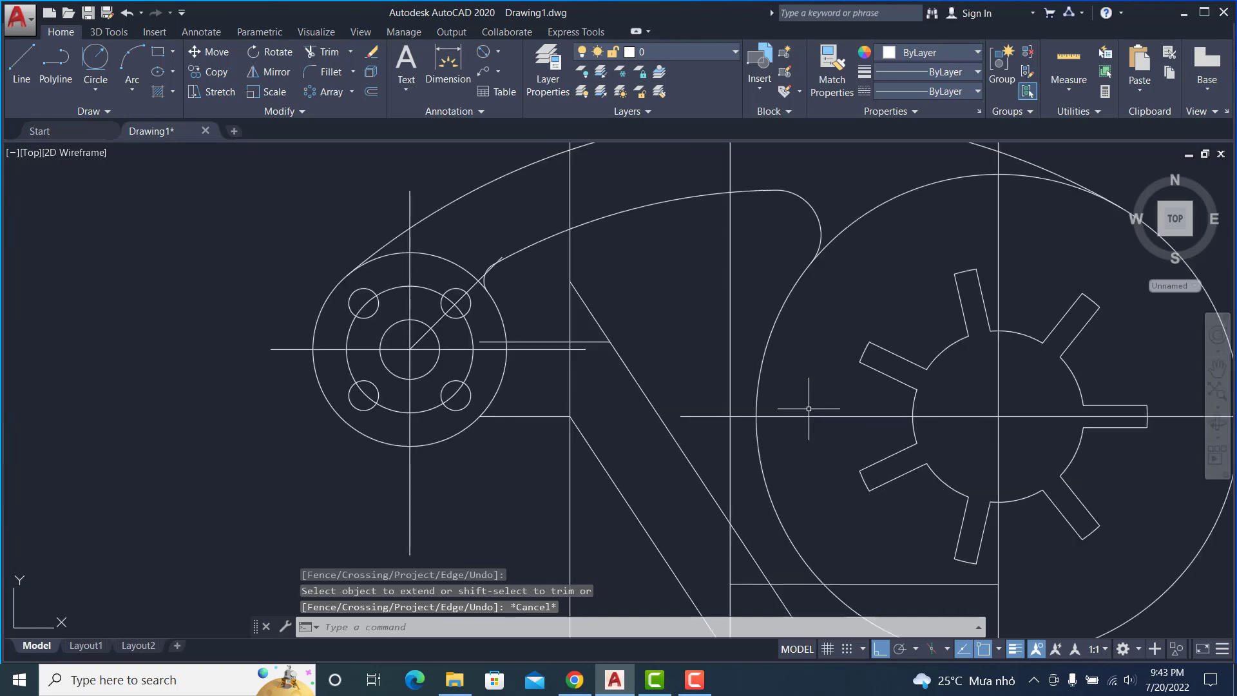
{"action": "middle_click_drag", "start_coordinate": [808, 391], "coordinate": [783, 309]}
{"action": "type", "text": "t"}
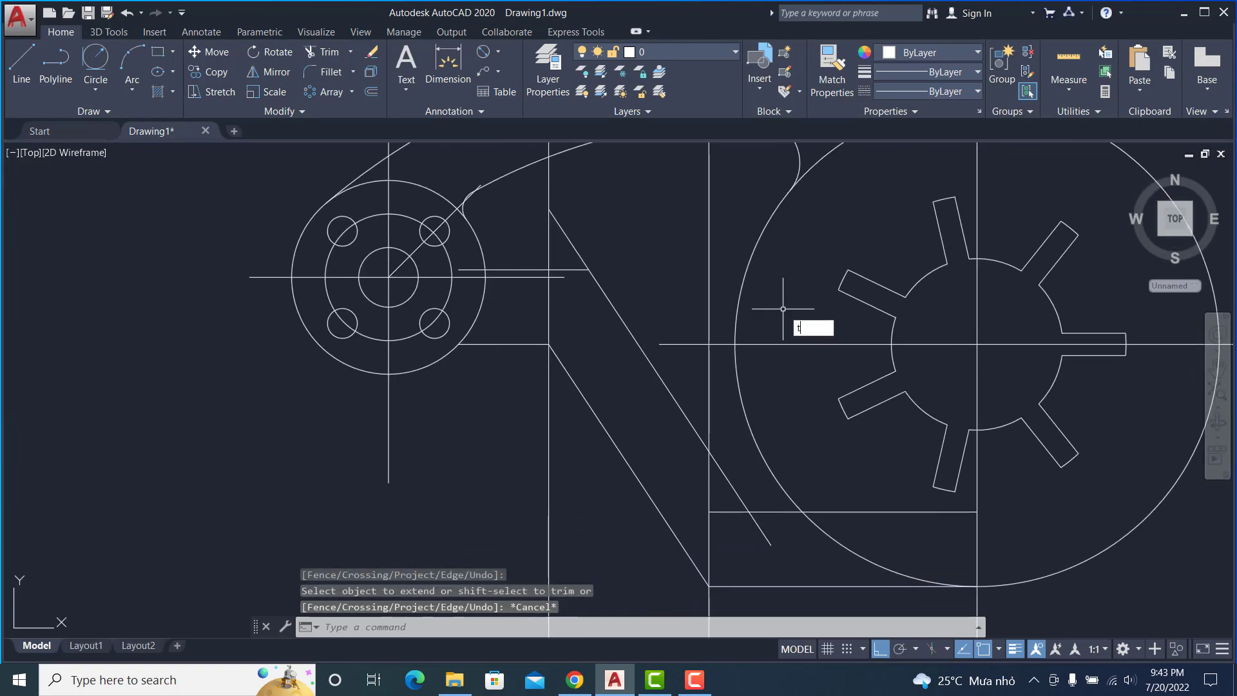
{"action": "key", "text": "Return"}
{"action": "key", "text": "Return"}
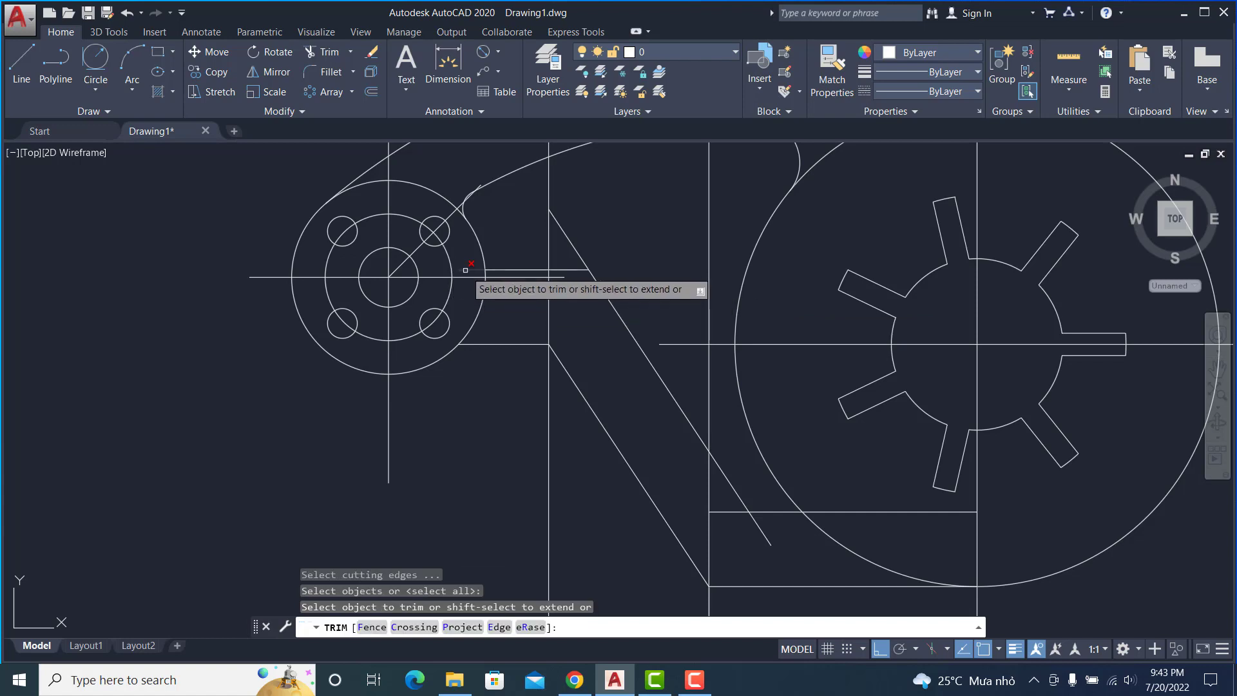
{"action": "left_click", "coordinate": [574, 245]}
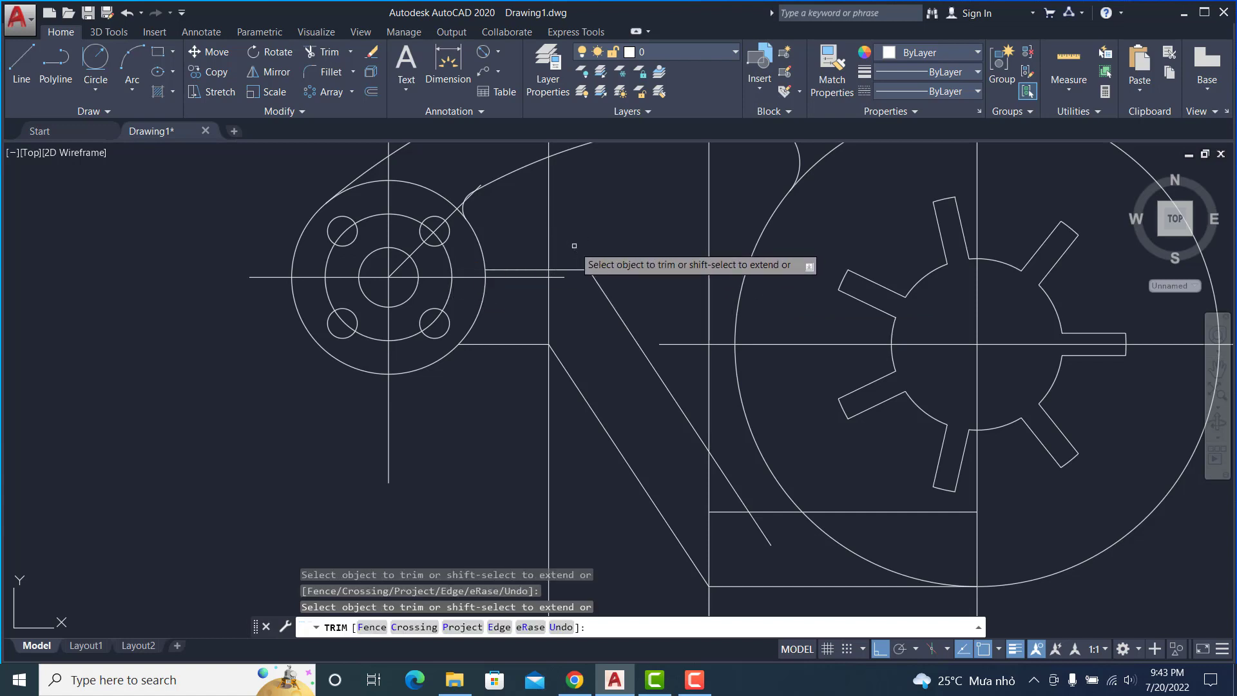
{"action": "left_click", "coordinate": [755, 521]}
{"action": "left_click", "coordinate": [741, 512]}
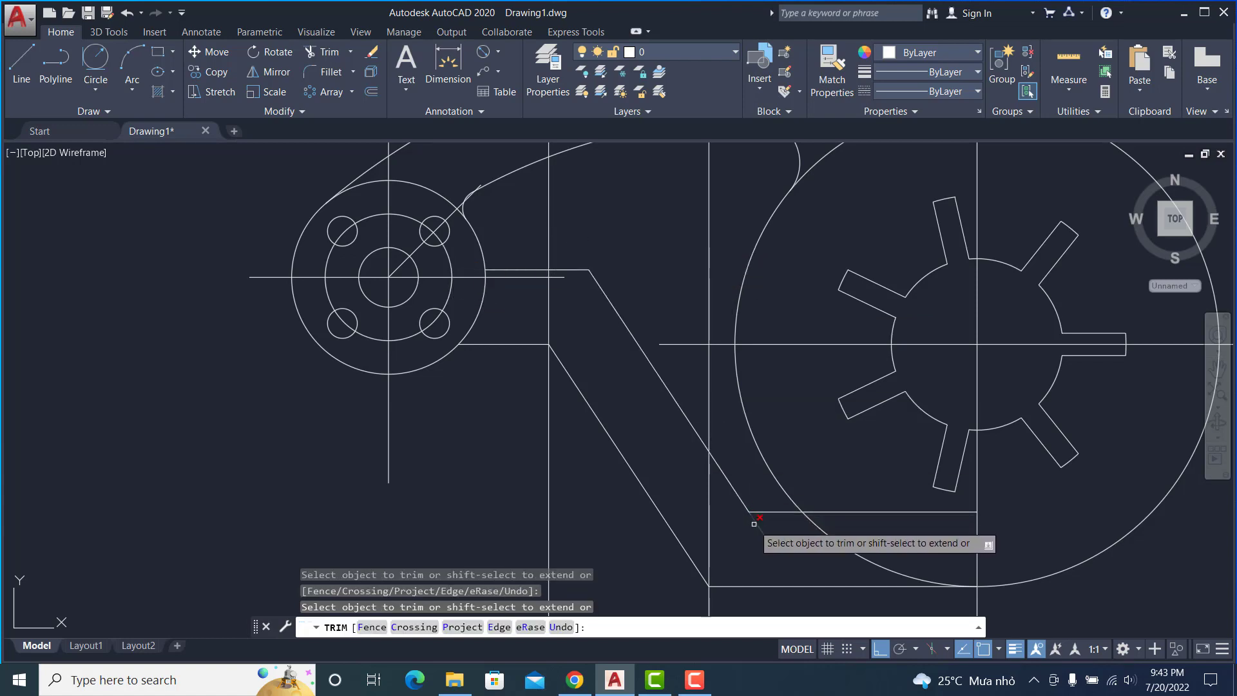
{"action": "key", "text": "Return"}
Erase two vertical construction lines and trim the short horizontal stub inside the circle
{"action": "scroll", "coordinate": [626, 452], "scroll_direction": "down", "scroll_amount": 4}
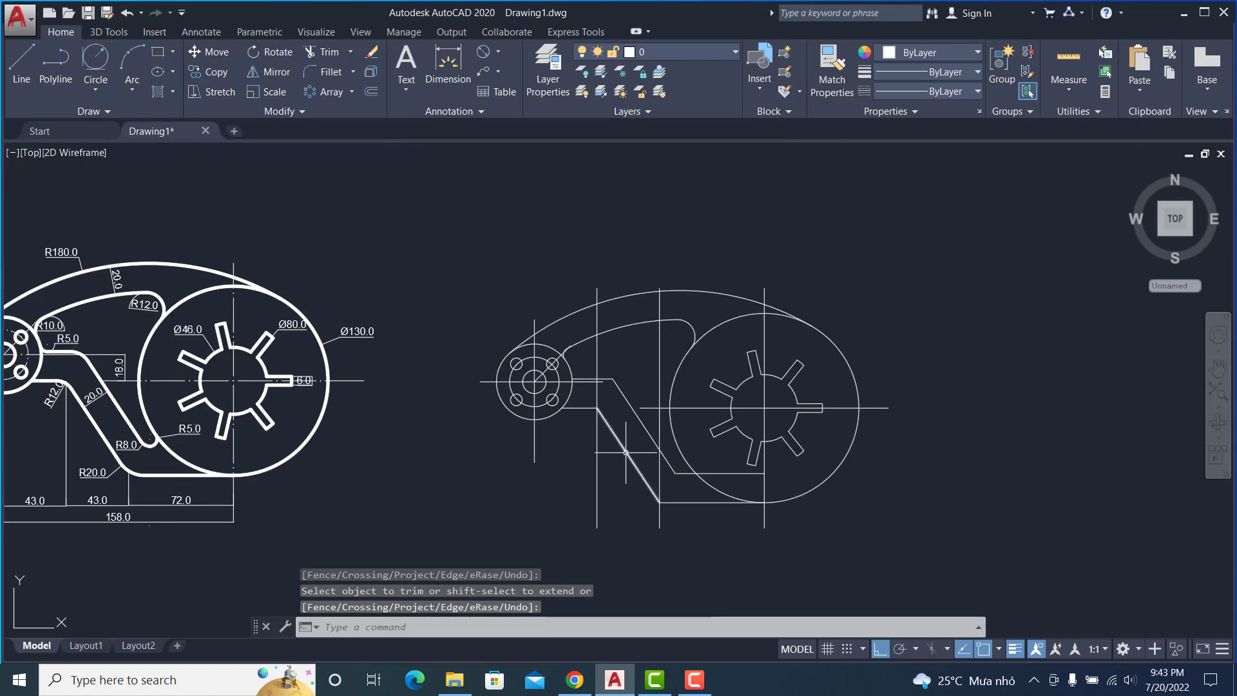
{"action": "middle_click_drag", "start_coordinate": [633, 482], "coordinate": [702, 464]}
{"action": "left_click_drag", "start_coordinate": [746, 527], "coordinate": [674, 490]}
{"action": "key", "text": "Delete"}
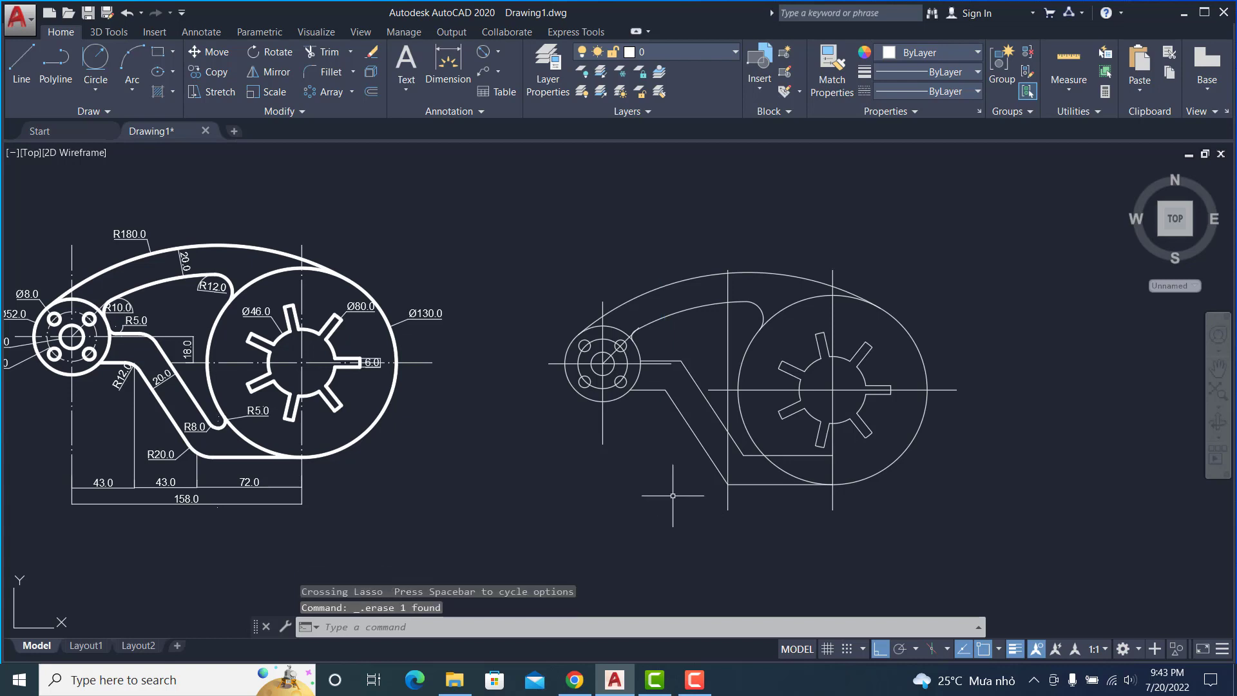
{"action": "left_click", "coordinate": [726, 491]}
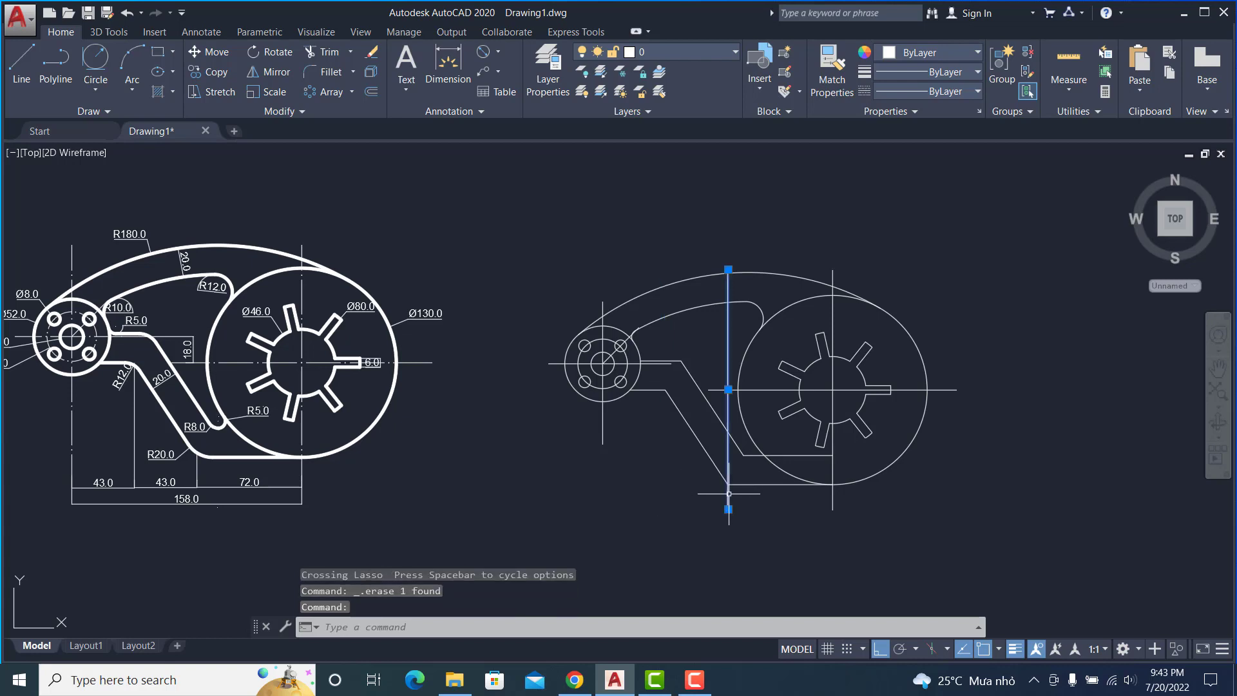
{"action": "key", "text": "Delete"}
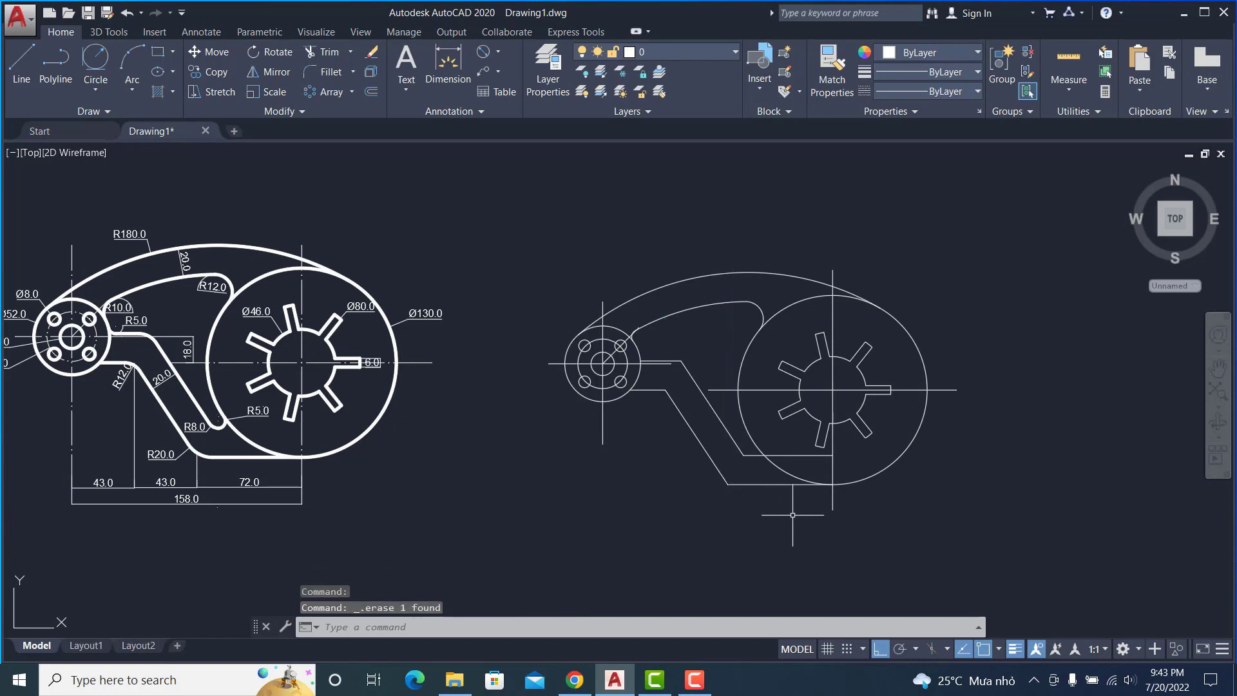
{"action": "type", "text": "TR"}
{"action": "key", "text": "Return"}
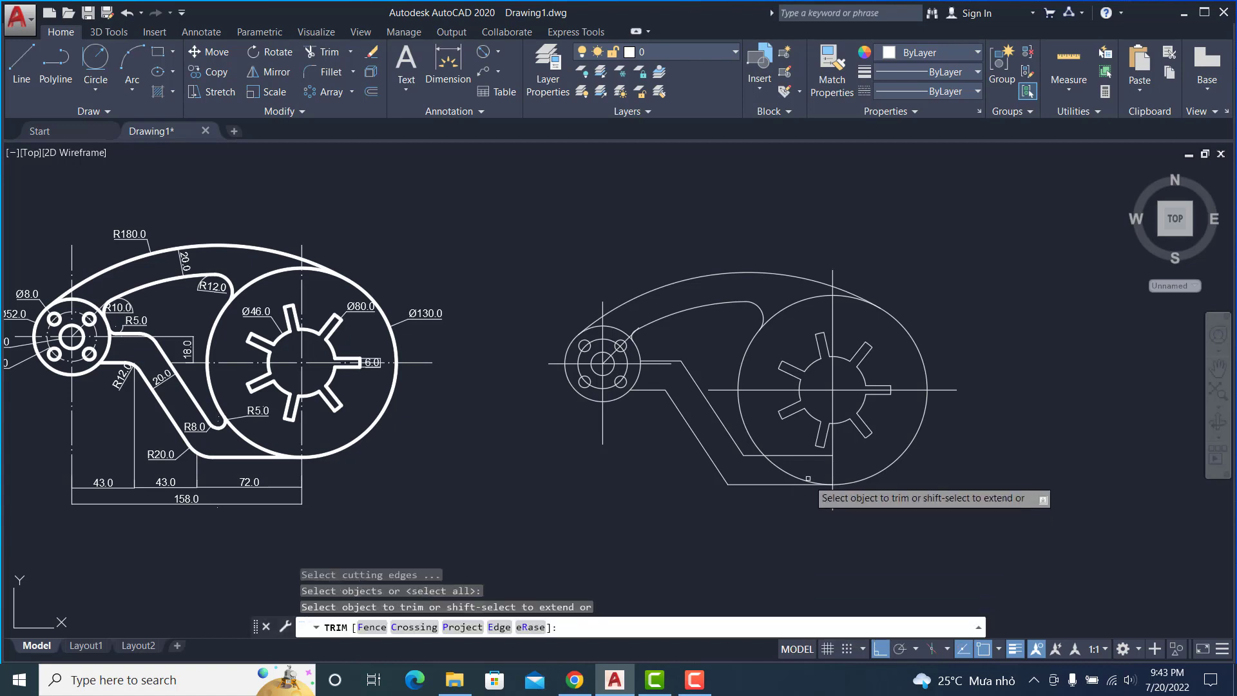
{"action": "left_click", "coordinate": [806, 455]}
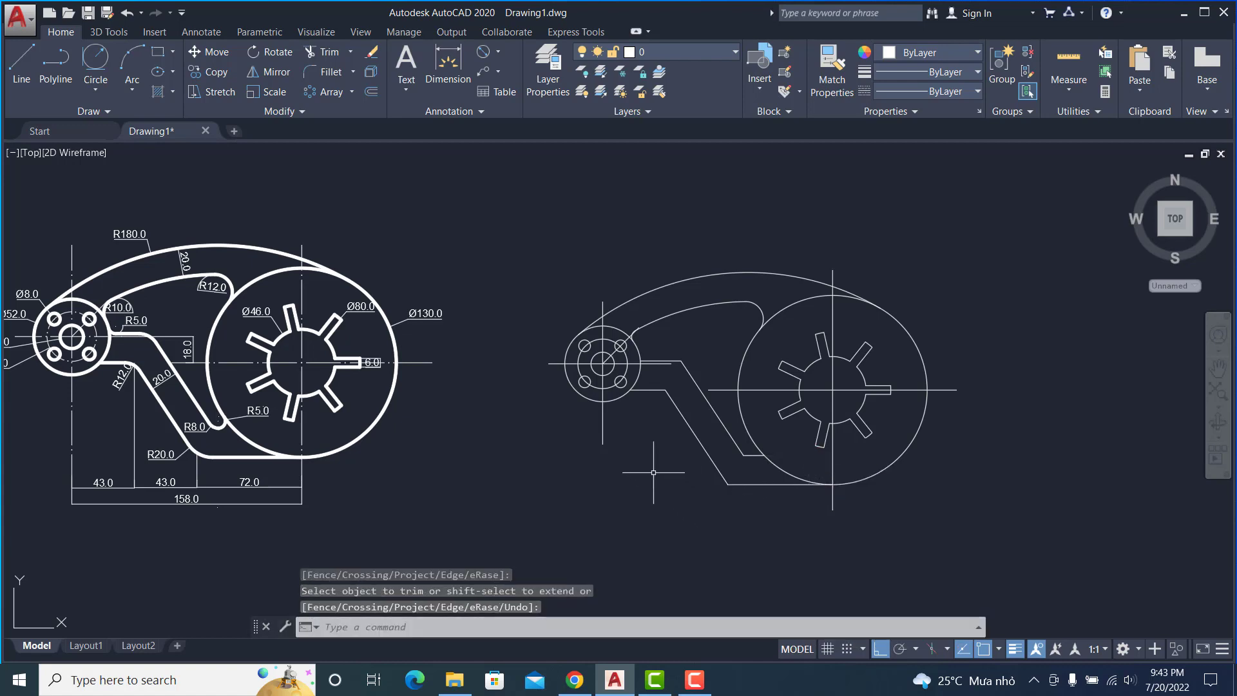
Fillet the horizontal line into the left boss circle with radius 5
{"action": "type", "text": "c"}
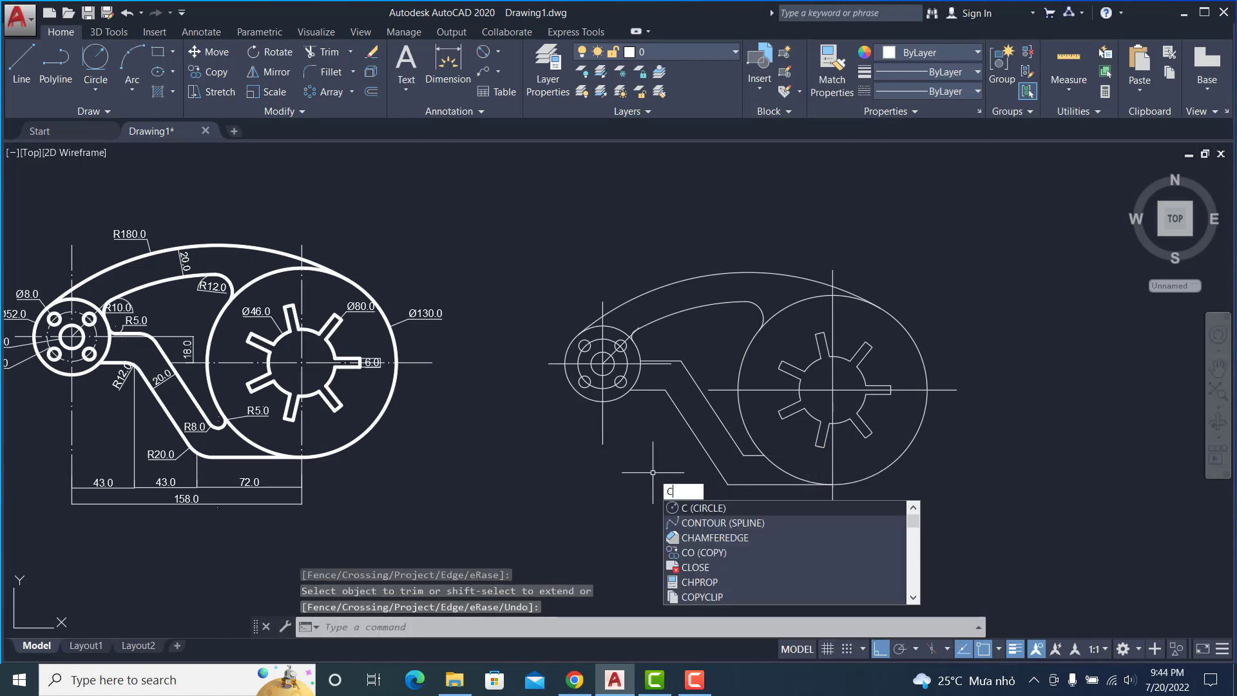
{"action": "key", "text": "BackSpace"}
{"action": "key", "text": "Return"}
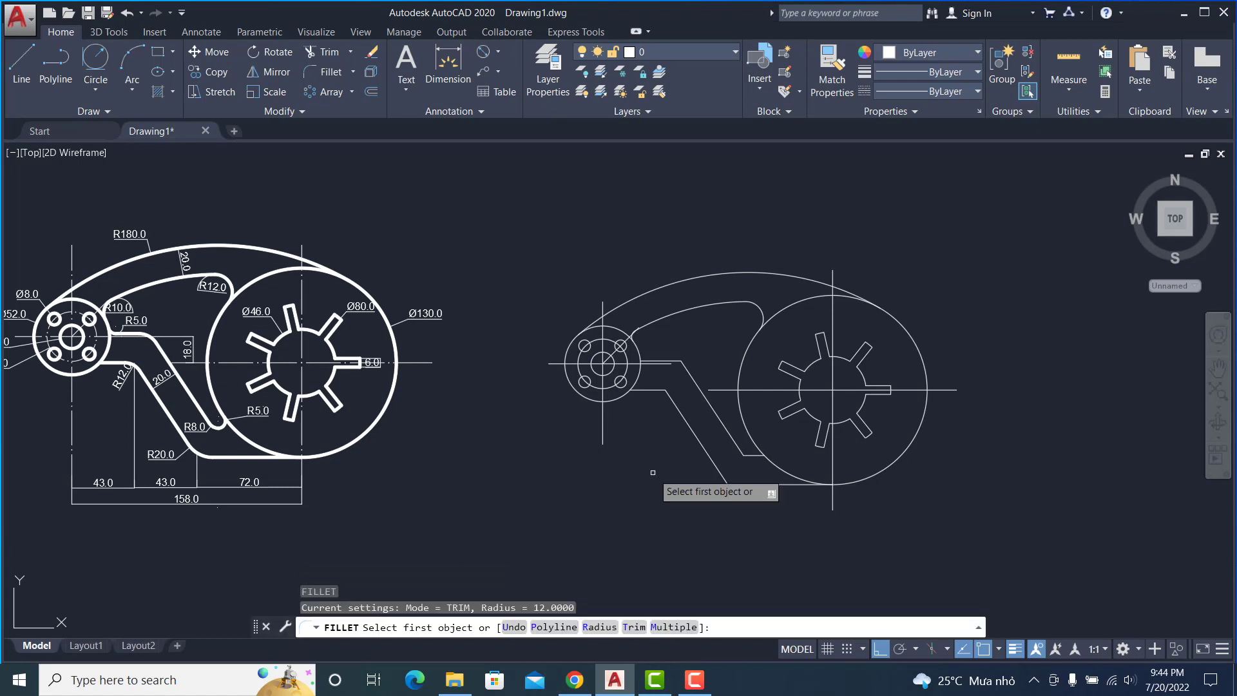
{"action": "type", "text": "r"}
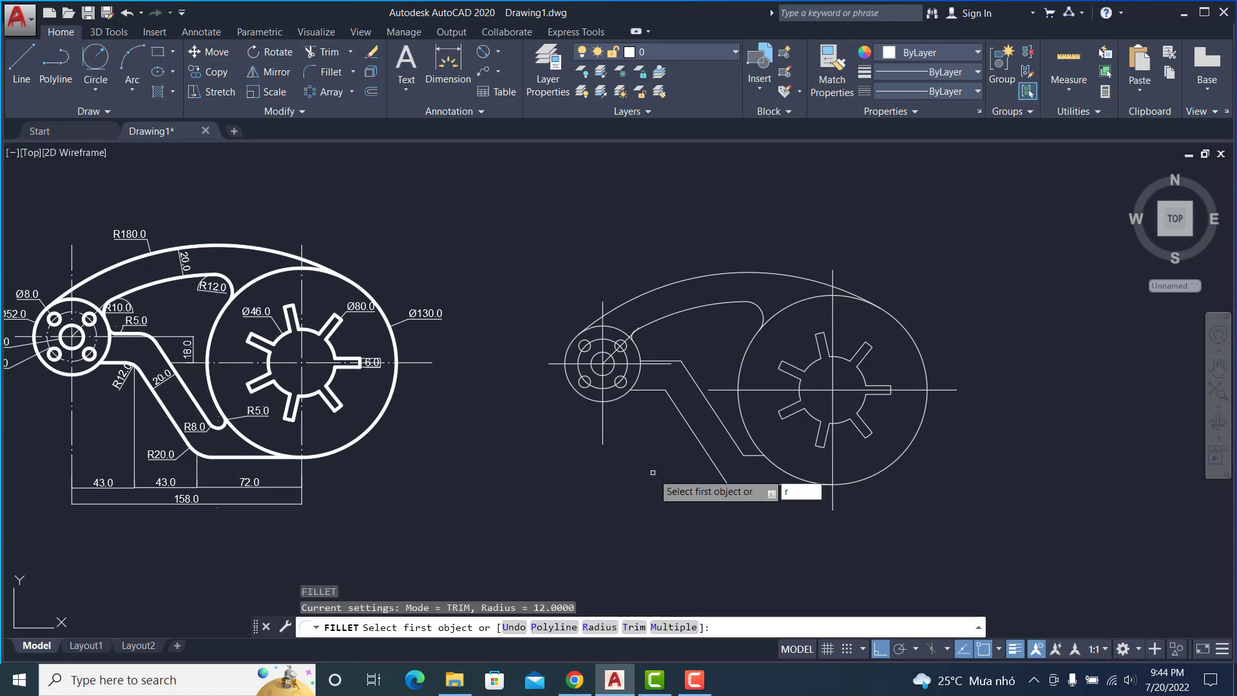
{"action": "key", "text": "Return"}
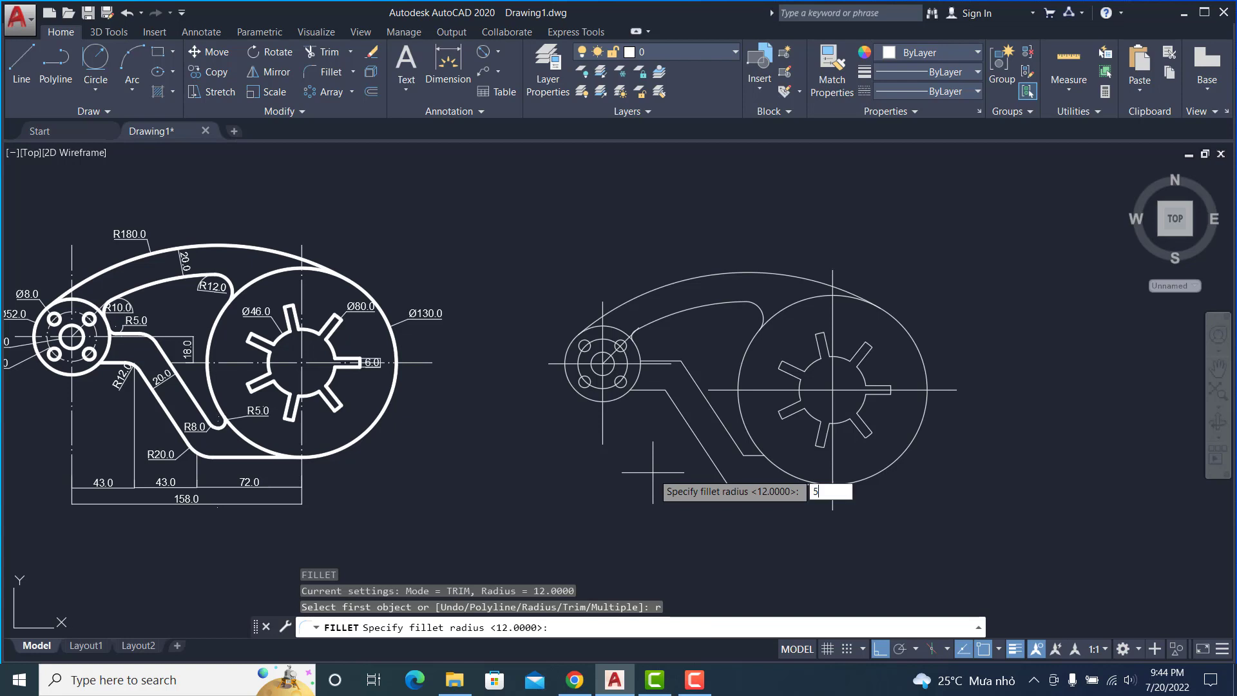
{"action": "key", "text": "Return"}
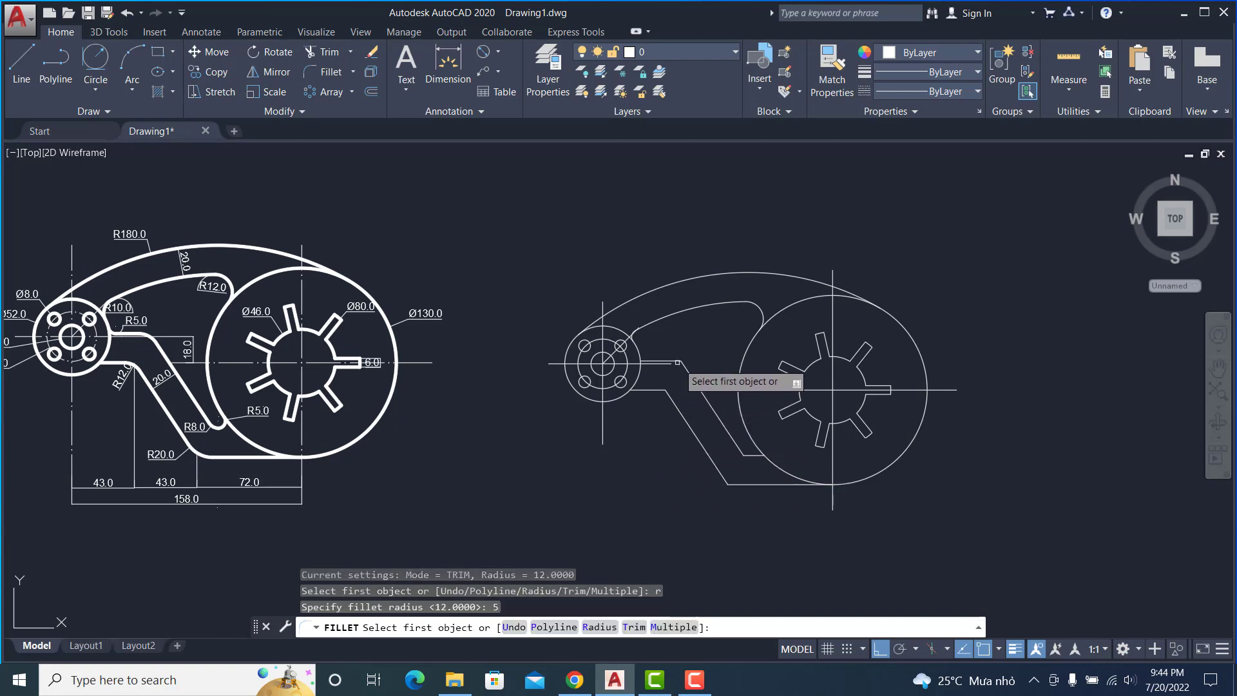
{"action": "left_click", "coordinate": [677, 362]}
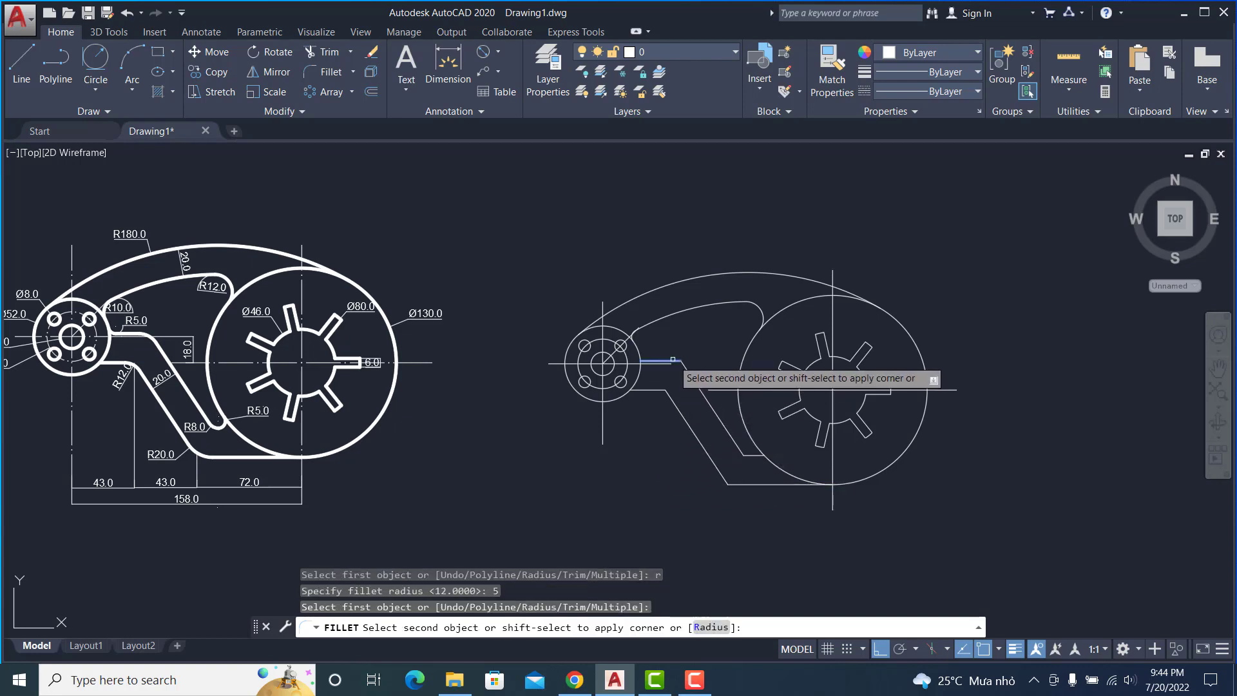
{"action": "left_click", "coordinate": [641, 355]}
Fillet the lower arm line into the large circle at R5
{"action": "key", "text": "Return"}
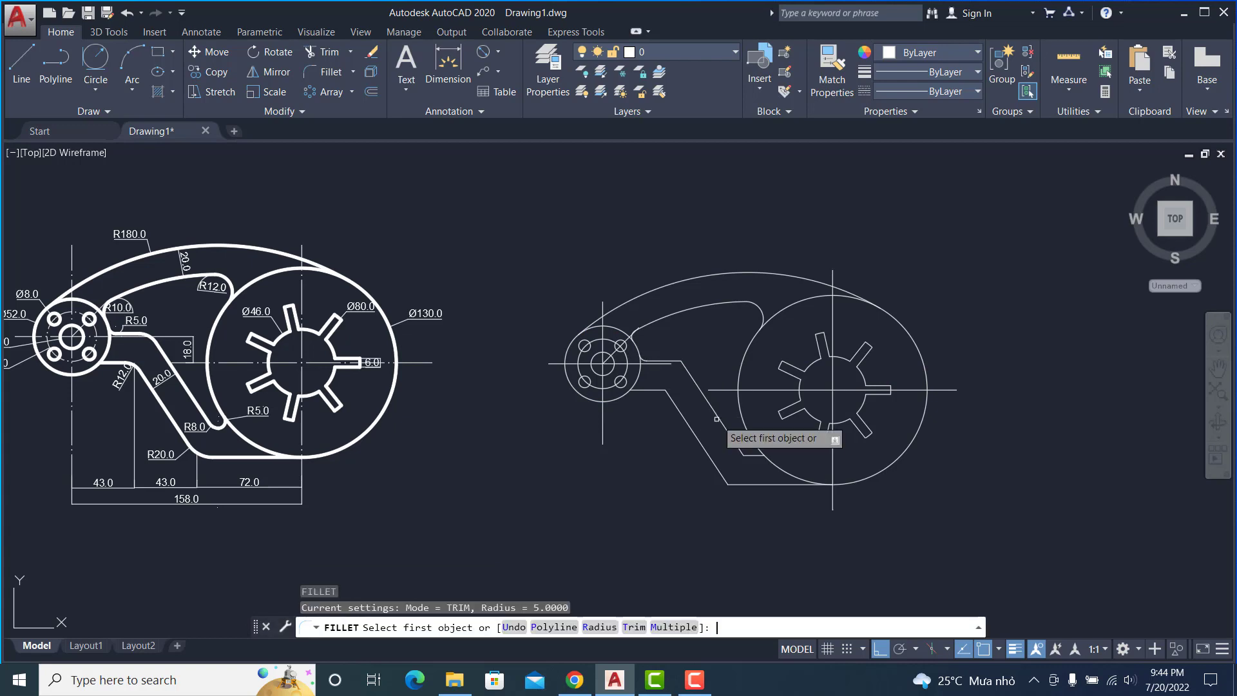
{"action": "left_click", "coordinate": [755, 455]}
{"action": "left_click", "coordinate": [758, 444]}
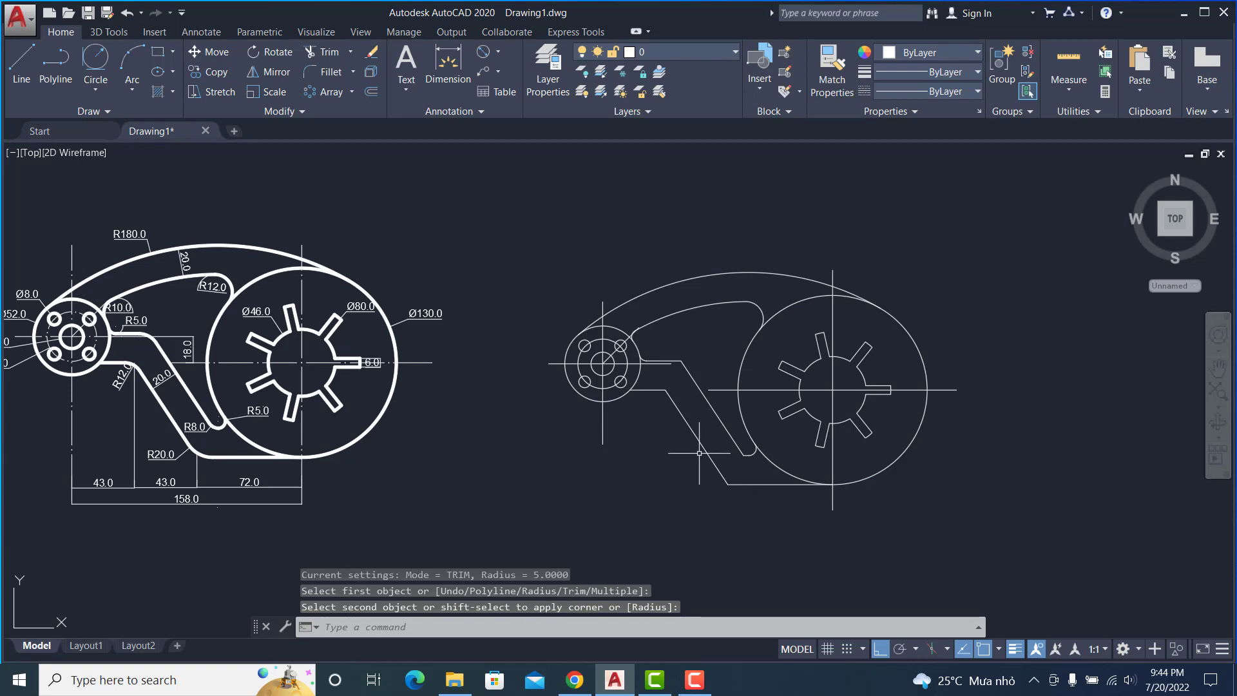
{"action": "key", "text": "Return"}
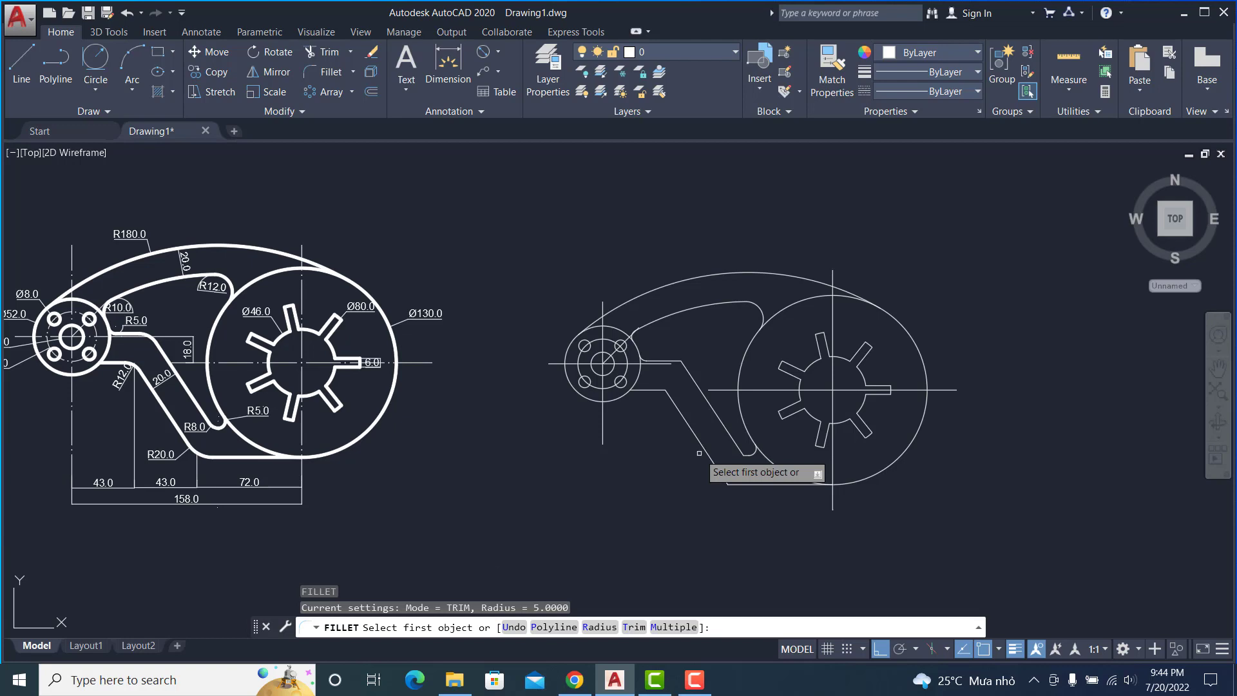
Try an R8 fillet on the slanted arm corner, cancel, and undo the two latest fillets
{"action": "type", "text": "r"}
{"action": "key", "text": "Return"}
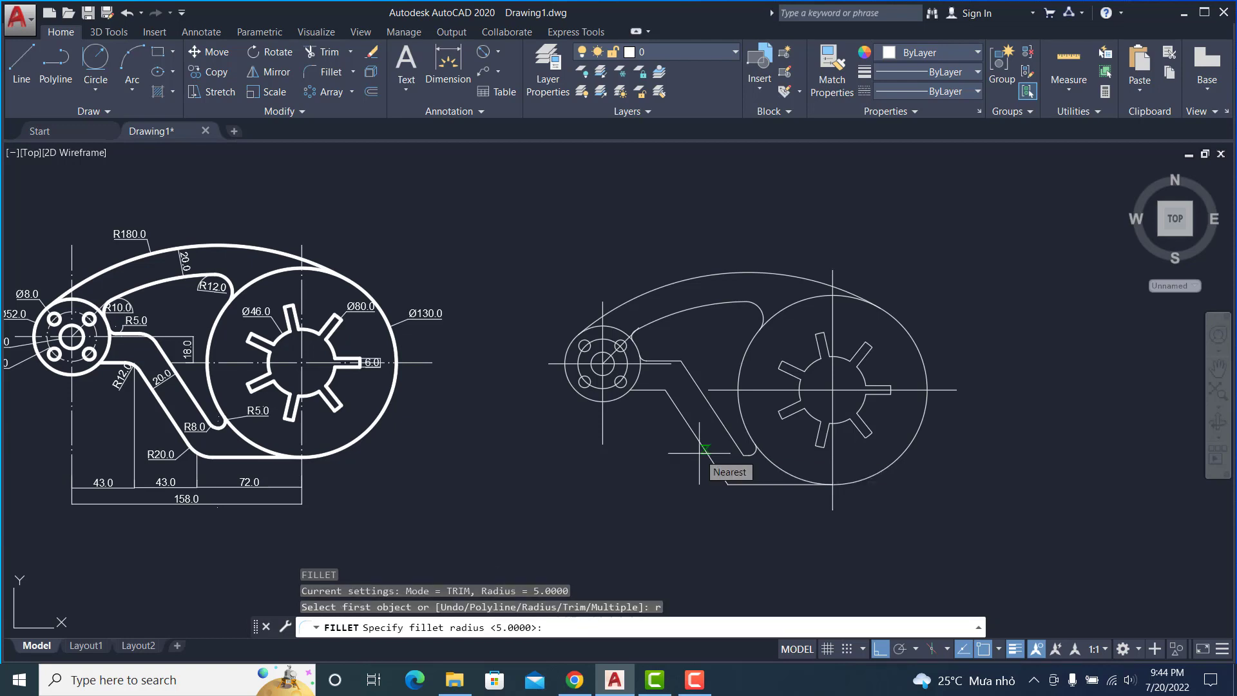
{"action": "type", "text": "8"}
{"action": "key", "text": "Return"}
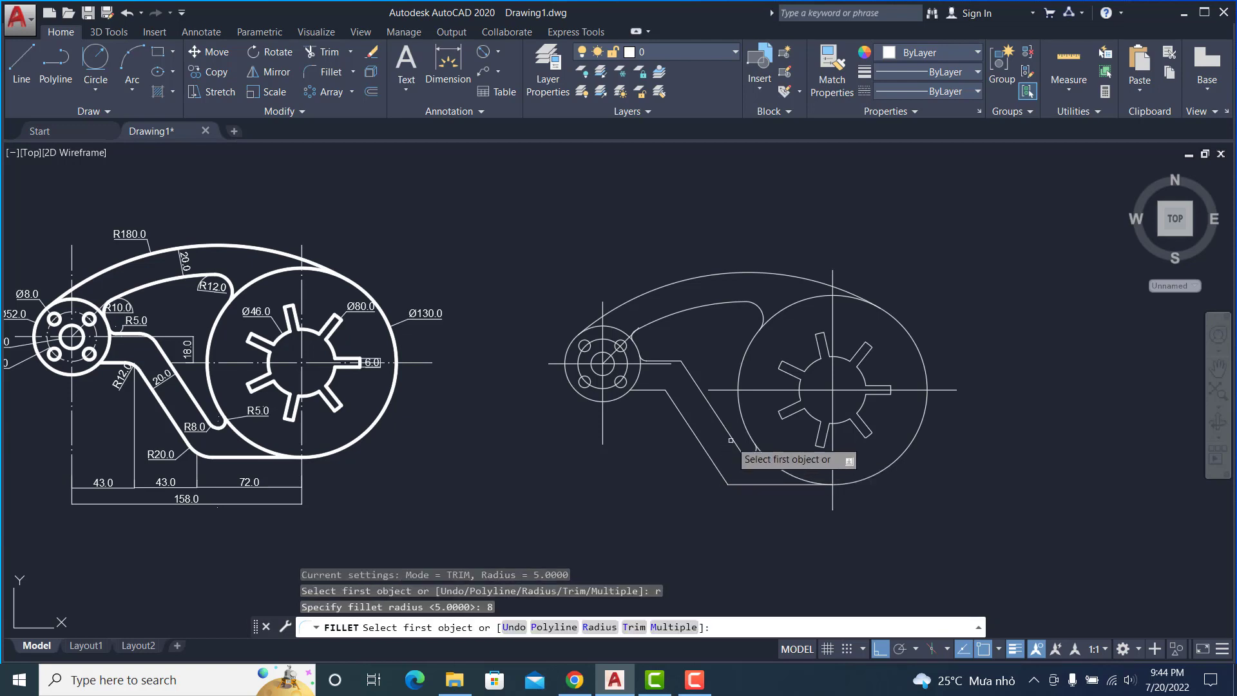
{"action": "left_click", "coordinate": [733, 440]}
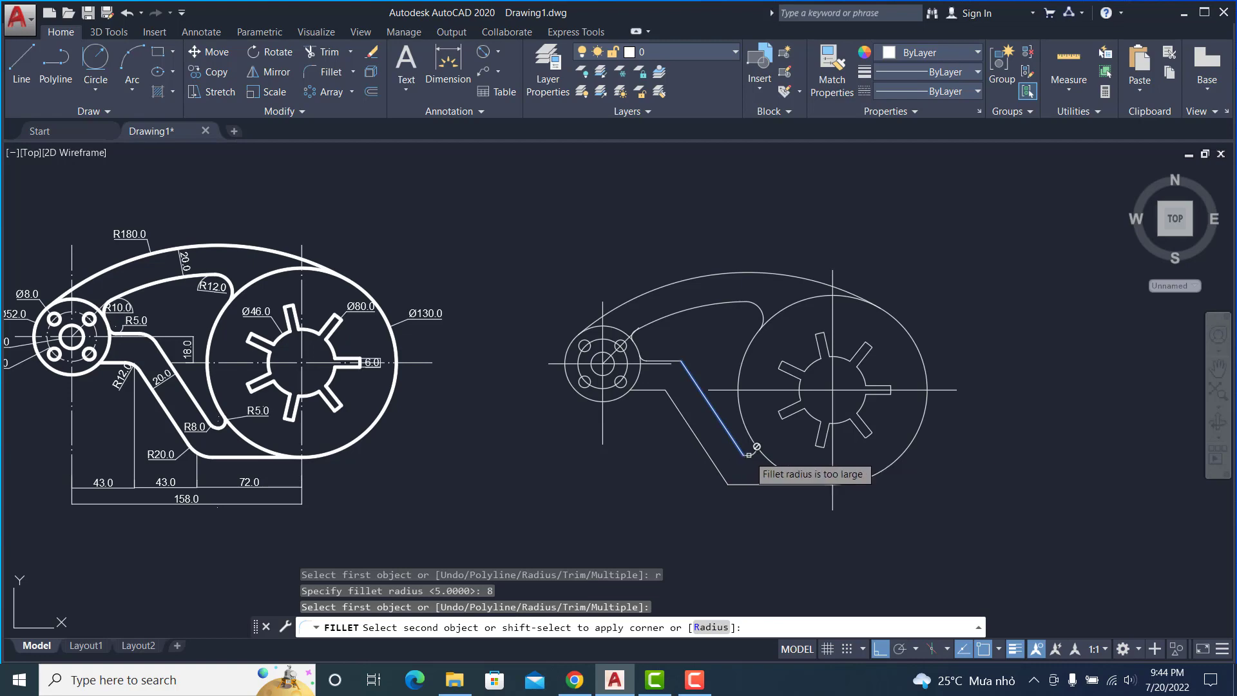
{"action": "scroll", "coordinate": [749, 455], "scroll_direction": "down", "scroll_amount": 1}
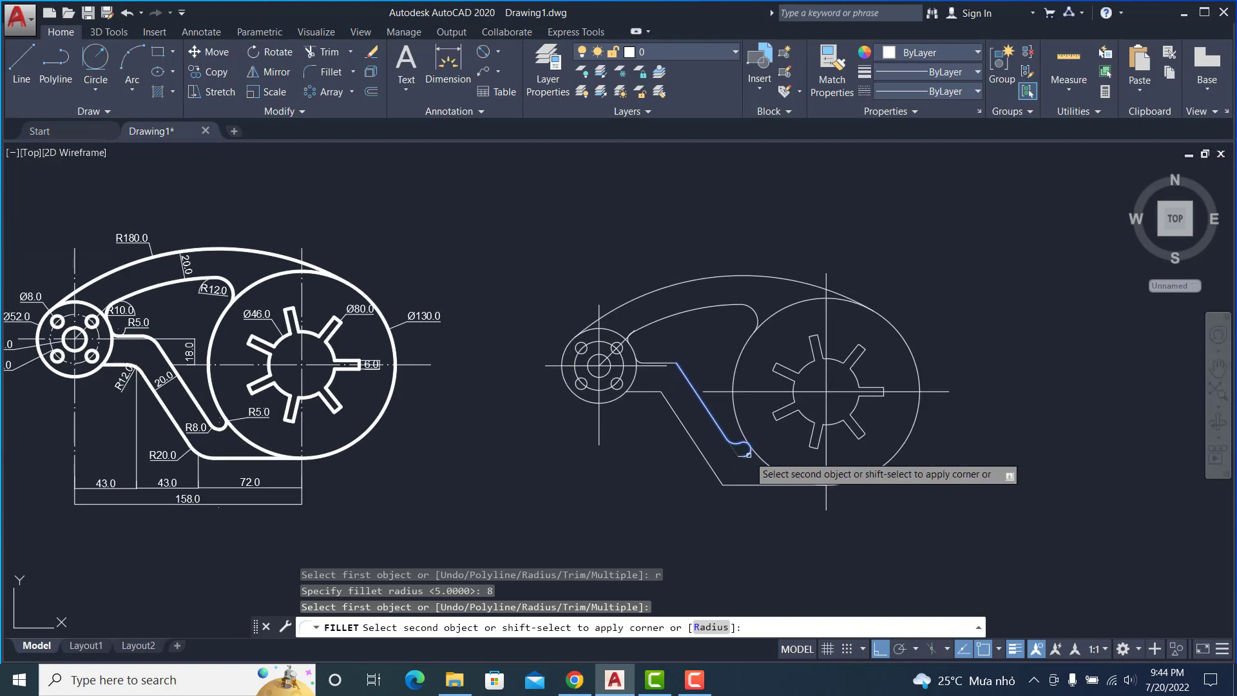
{"action": "scroll", "coordinate": [749, 455], "scroll_direction": "down", "scroll_amount": 3}
{"action": "scroll", "coordinate": [749, 455], "scroll_direction": "down", "scroll_amount": 3}
{"action": "scroll", "coordinate": [748, 455], "scroll_direction": "up", "scroll_amount": 5}
{"action": "scroll", "coordinate": [743, 456], "scroll_direction": "up", "scroll_amount": 6}
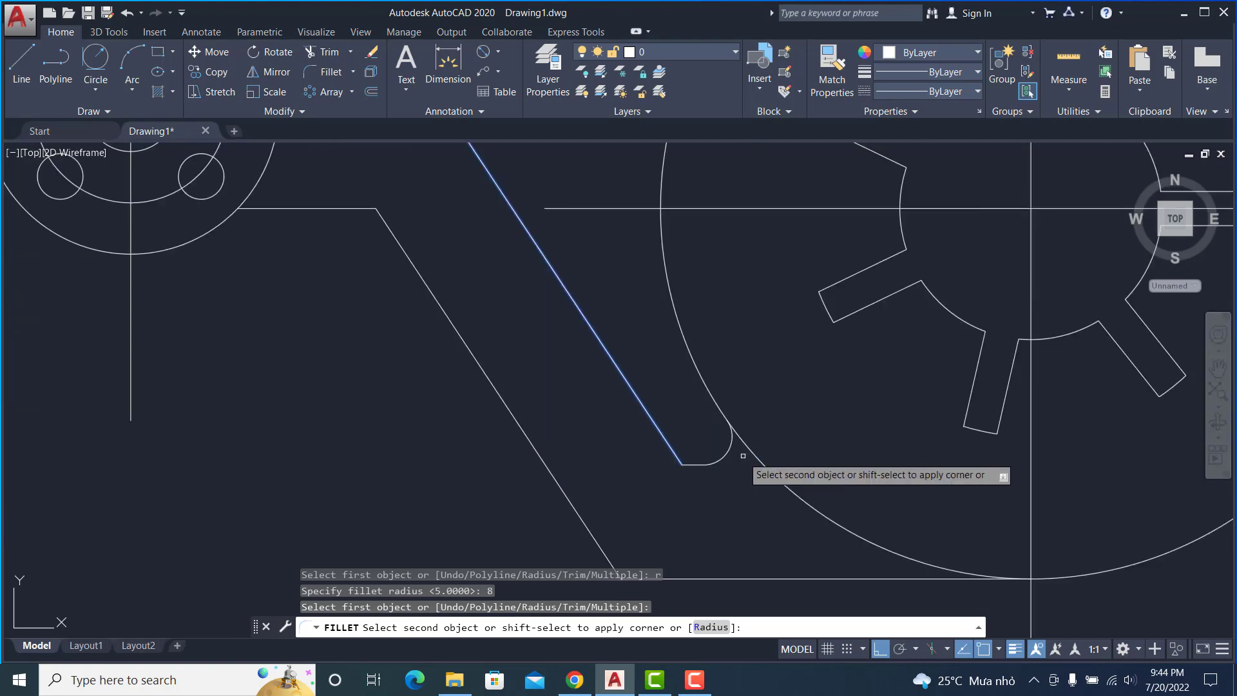
{"action": "left_click", "coordinate": [697, 465]}
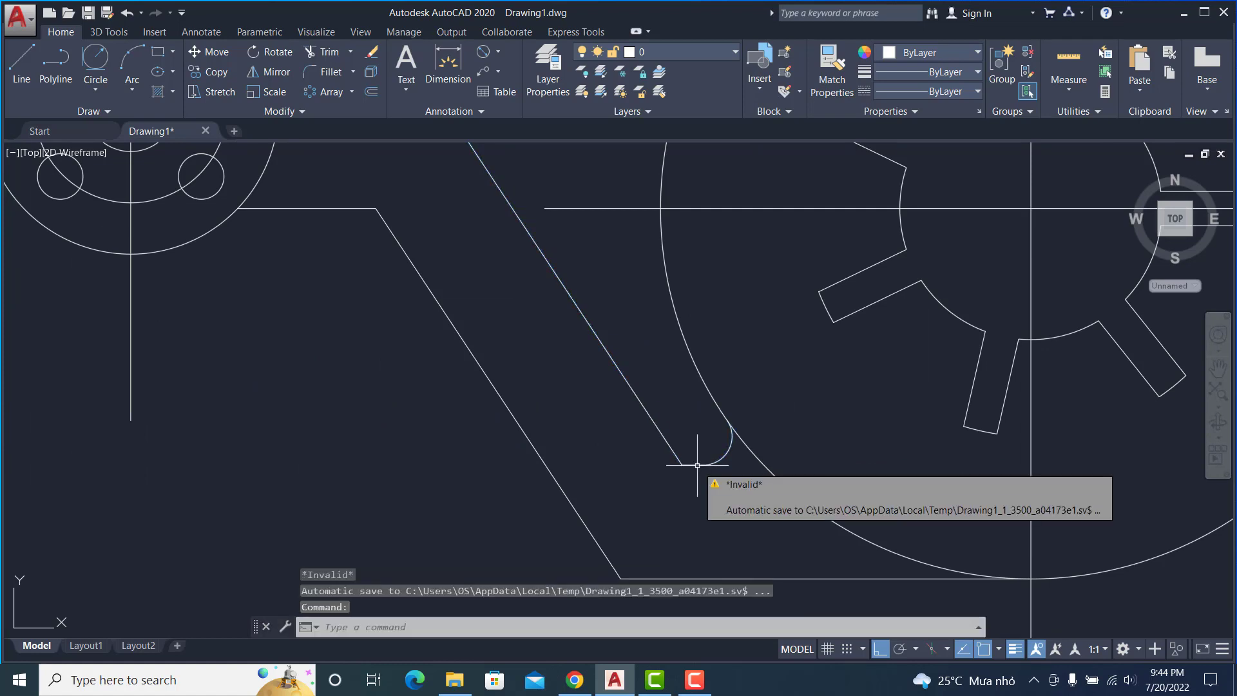
{"action": "key", "text": "Escape"}
{"action": "key", "text": "Escape"}
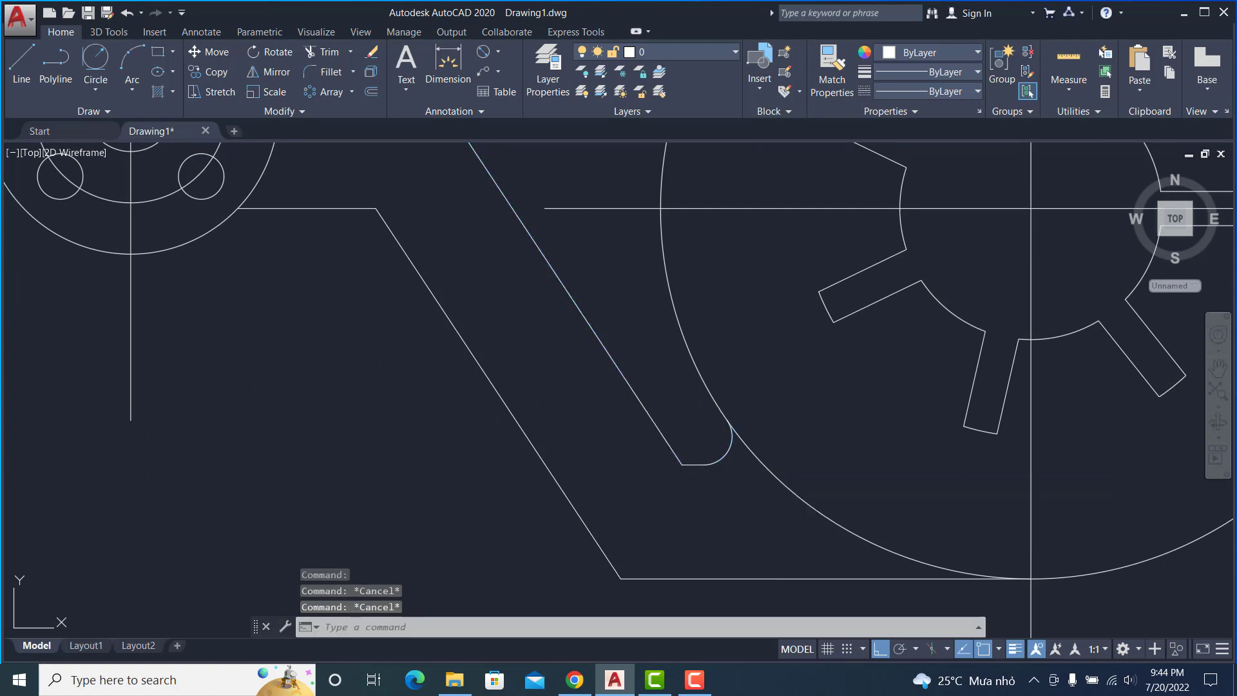
{"action": "key", "text": "ctrl+z"}
{"action": "key", "text": "ctrl+z"}
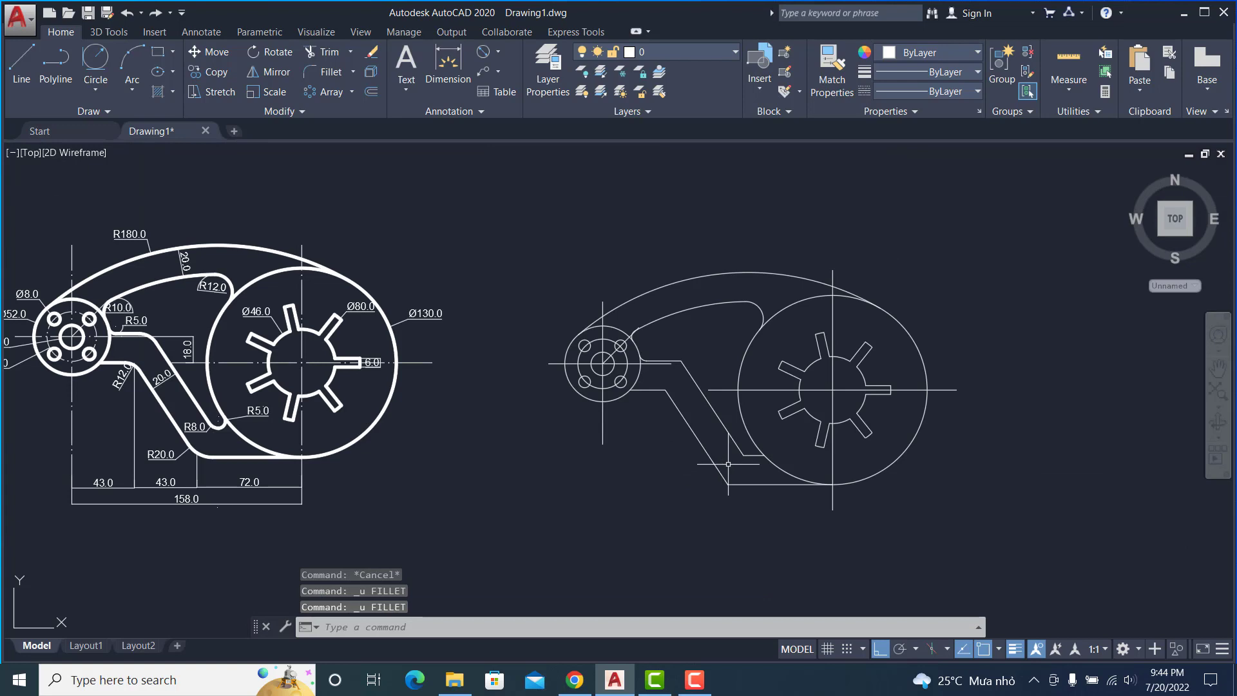
{"action": "type", "text": "f"}
Round the arm's lower corner between the diagonal line and bottom line with an R8 fillet
{"action": "key", "text": "Return"}
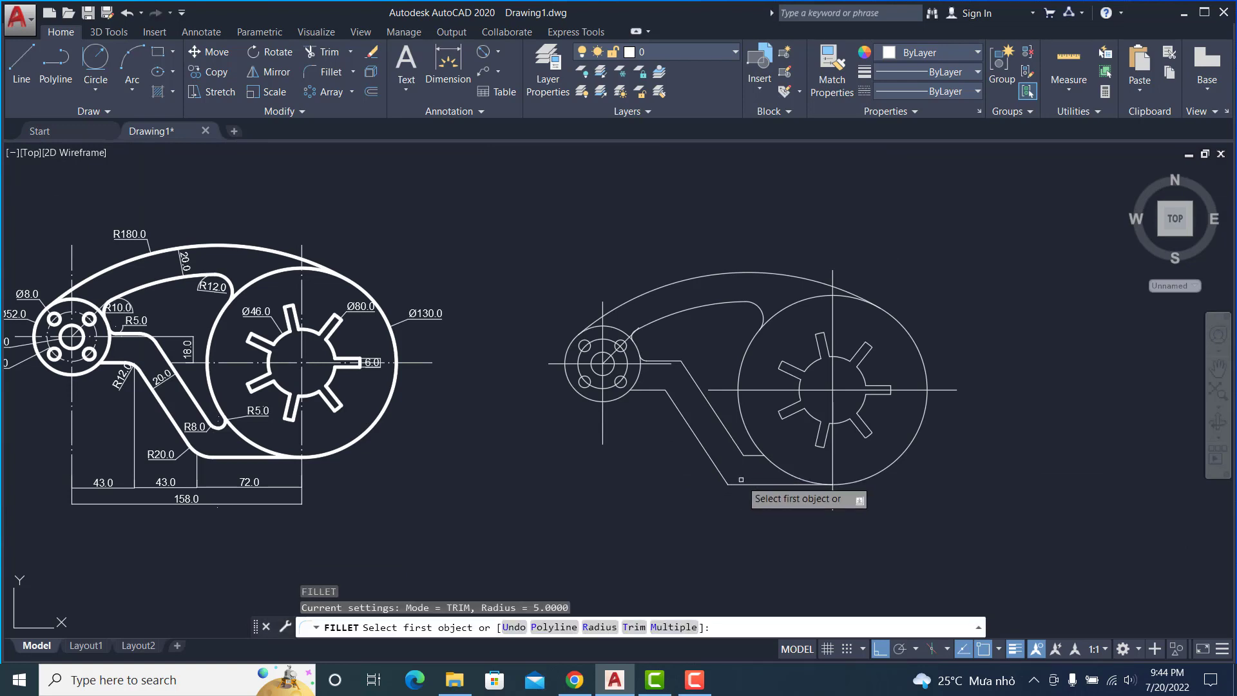
{"action": "type", "text": "r"}
{"action": "key", "text": "Return"}
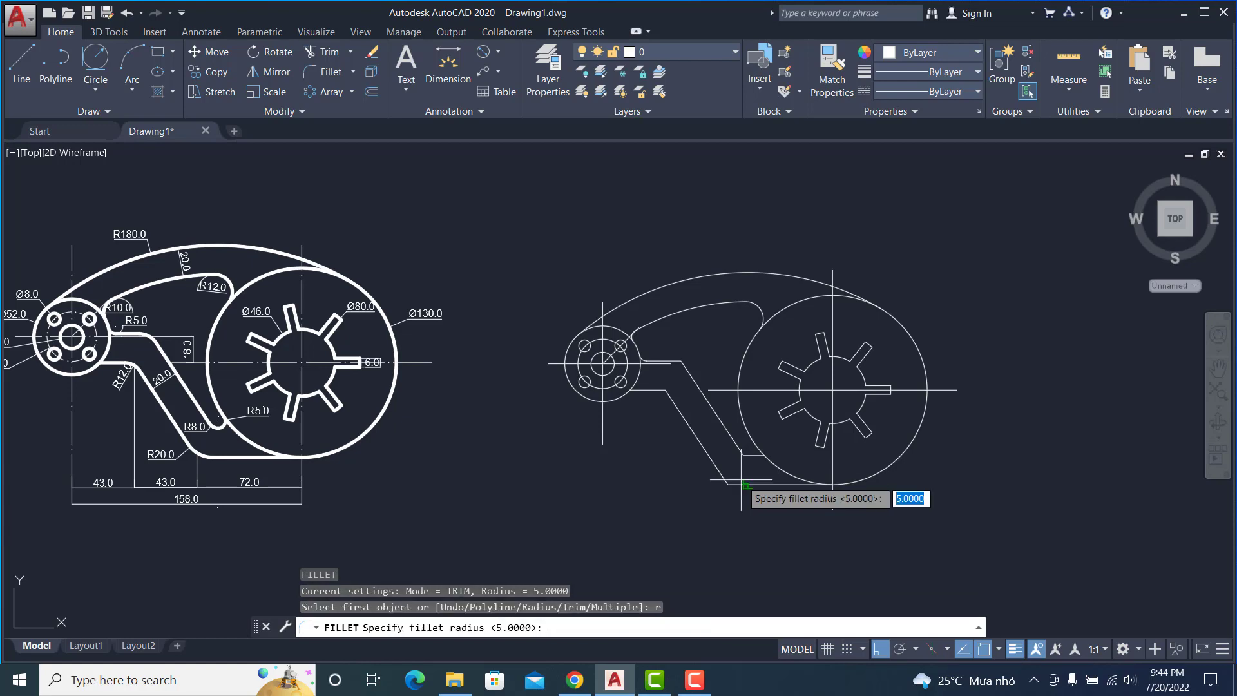
{"action": "type", "text": "8"}
{"action": "key", "text": "Return"}
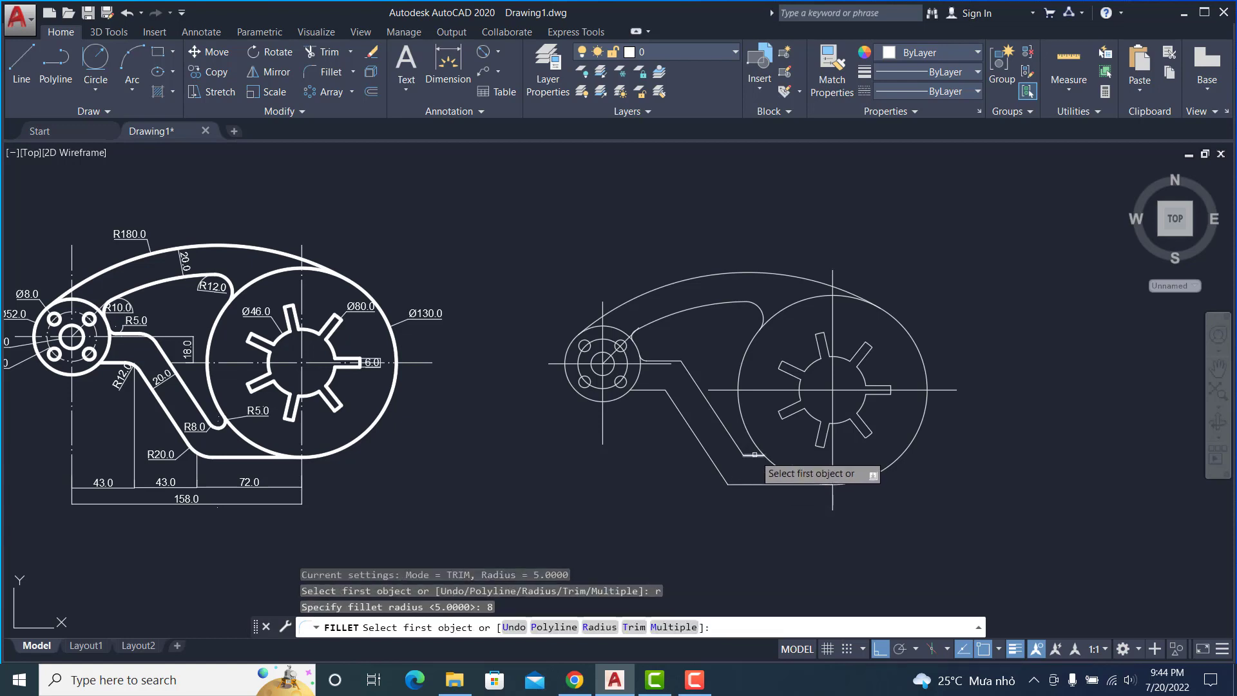
{"action": "left_click", "coordinate": [739, 447]}
{"action": "left_click", "coordinate": [725, 483]}
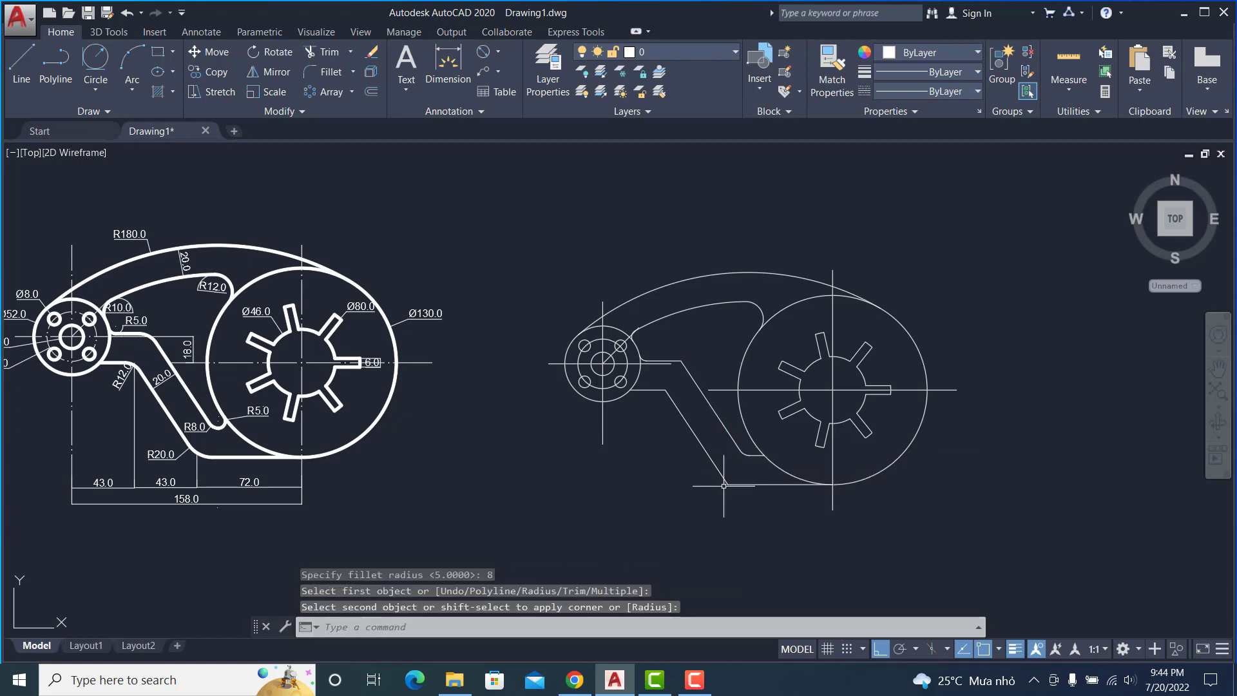
Add R5 fillets at the large circle–arm line corner and the diagonal–horizontal bend
{"action": "key", "text": "Return"}
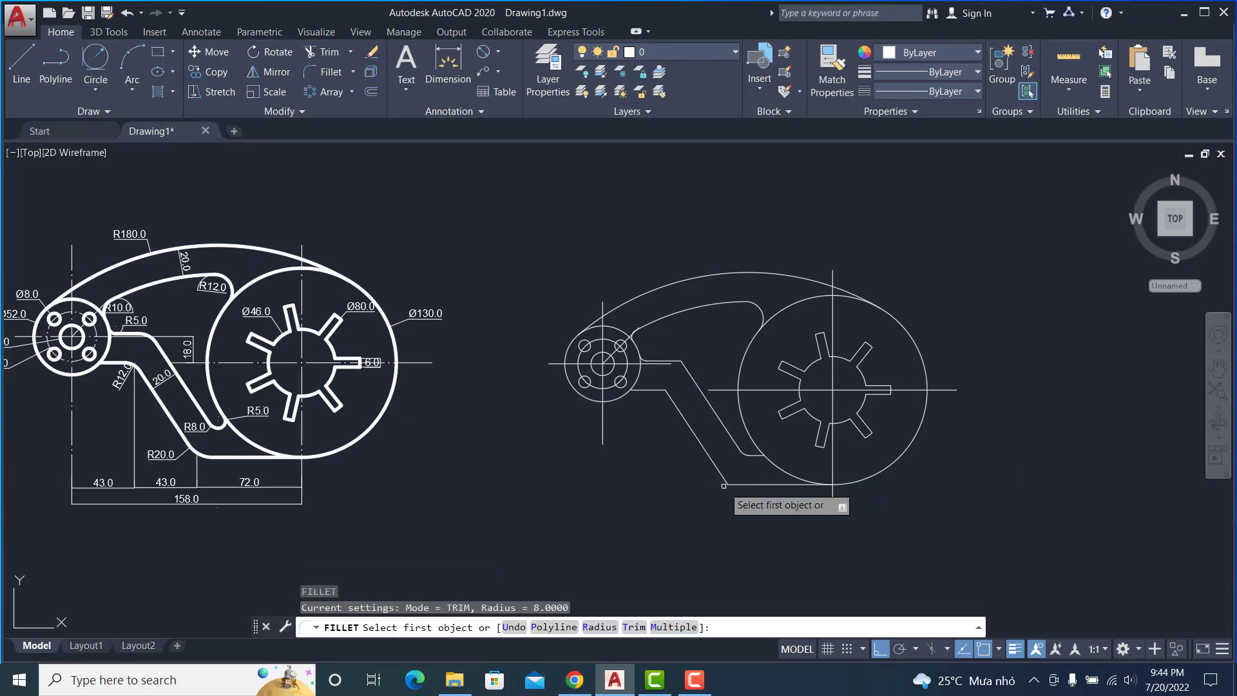
{"action": "type", "text": "r"}
{"action": "key", "text": "Return"}
{"action": "type", "text": "5"}
{"action": "key", "text": "Return"}
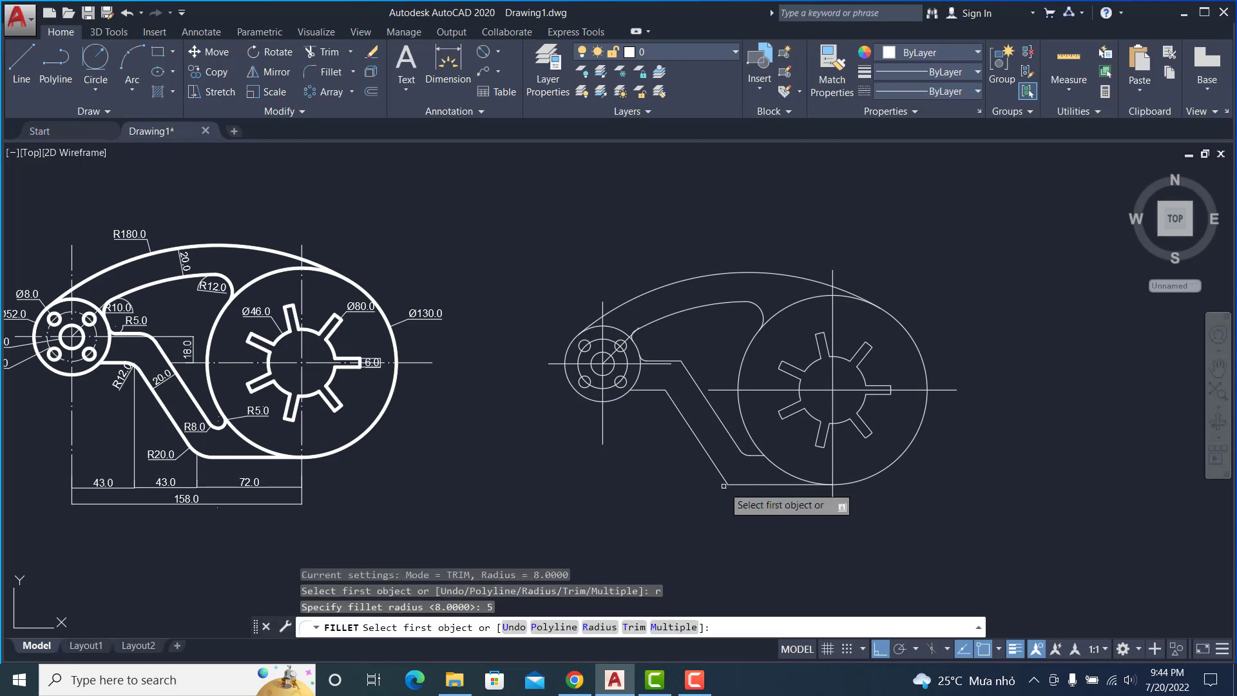
{"action": "left_click", "coordinate": [761, 455]}
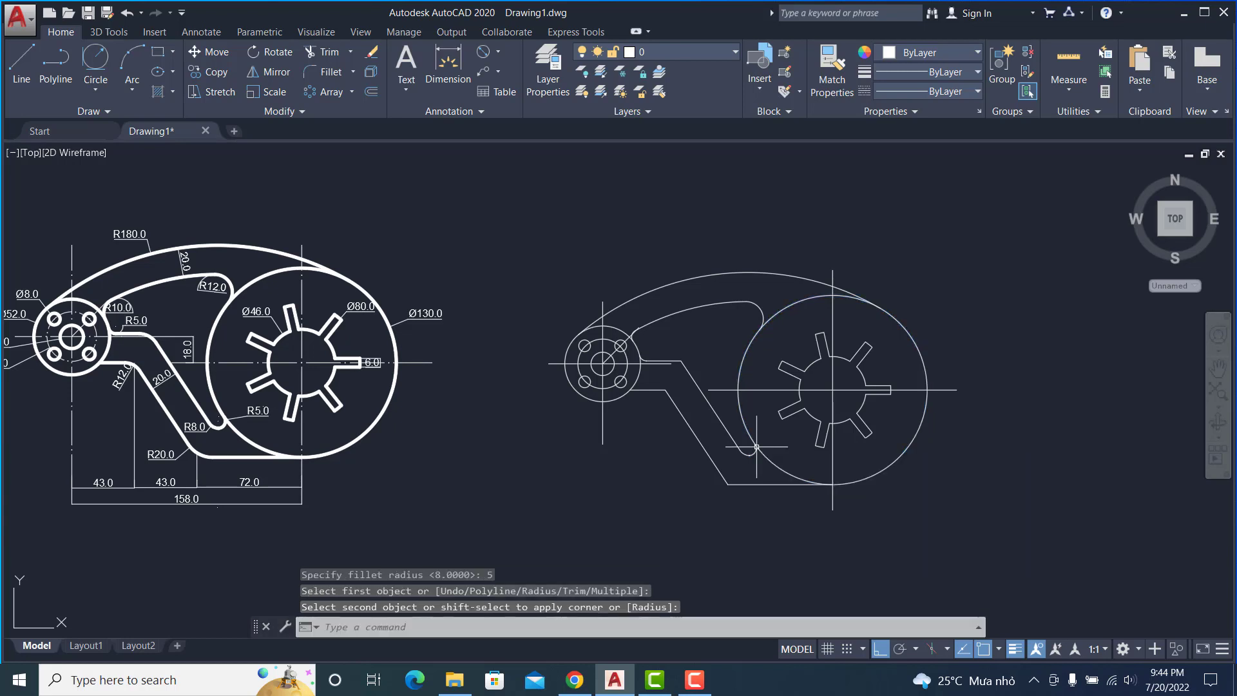
{"action": "key", "text": "Return"}
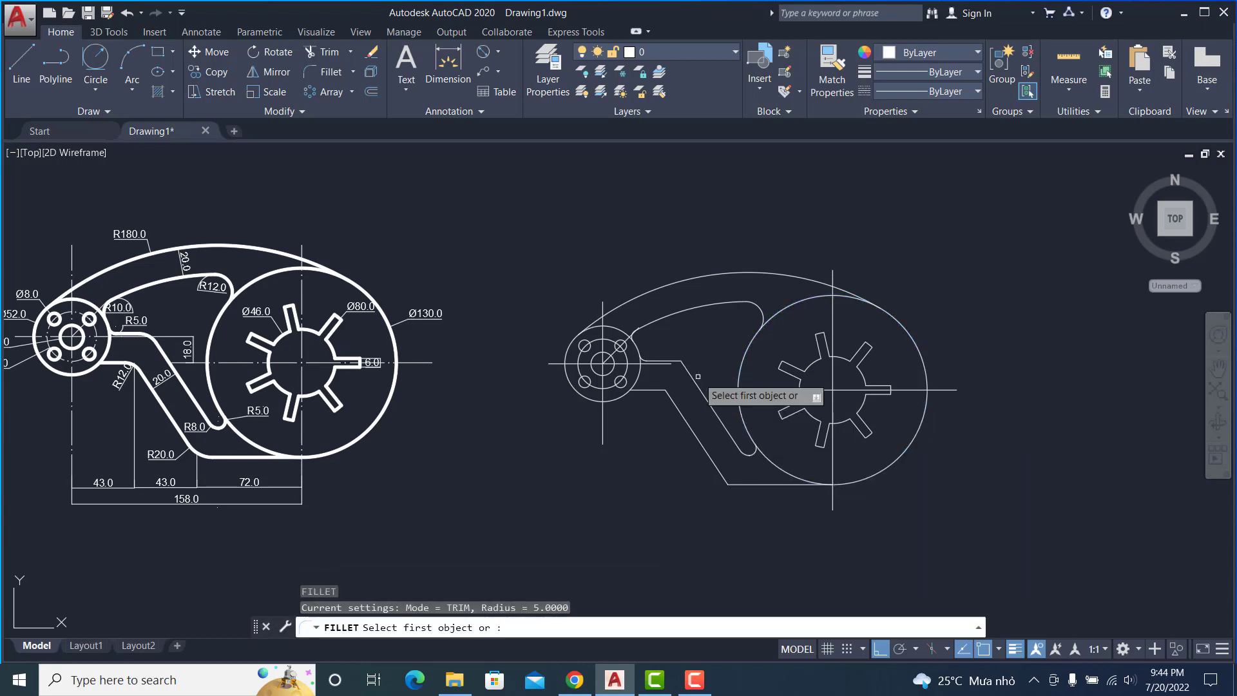
{"action": "left_click", "coordinate": [693, 377]}
{"action": "left_click", "coordinate": [678, 363]}
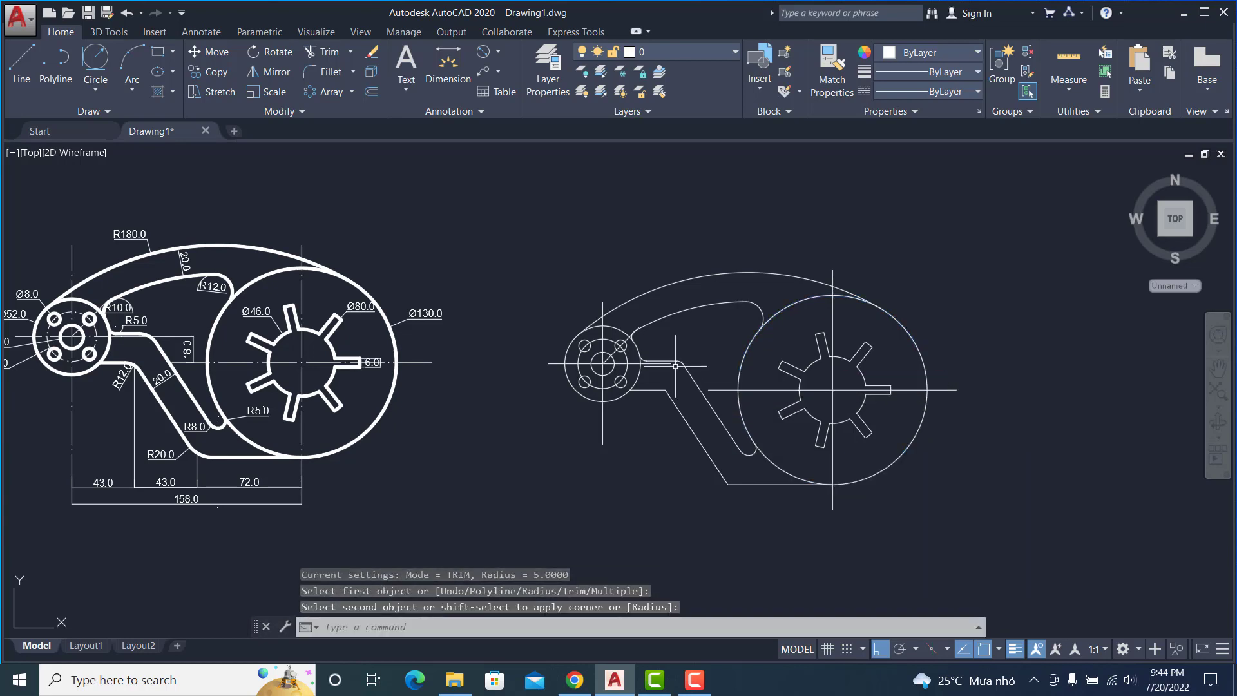
Fillet the horizontal-to-diagonal corner near the boss with radius 12
{"action": "key", "text": "Return"}
{"action": "type", "text": "r"}
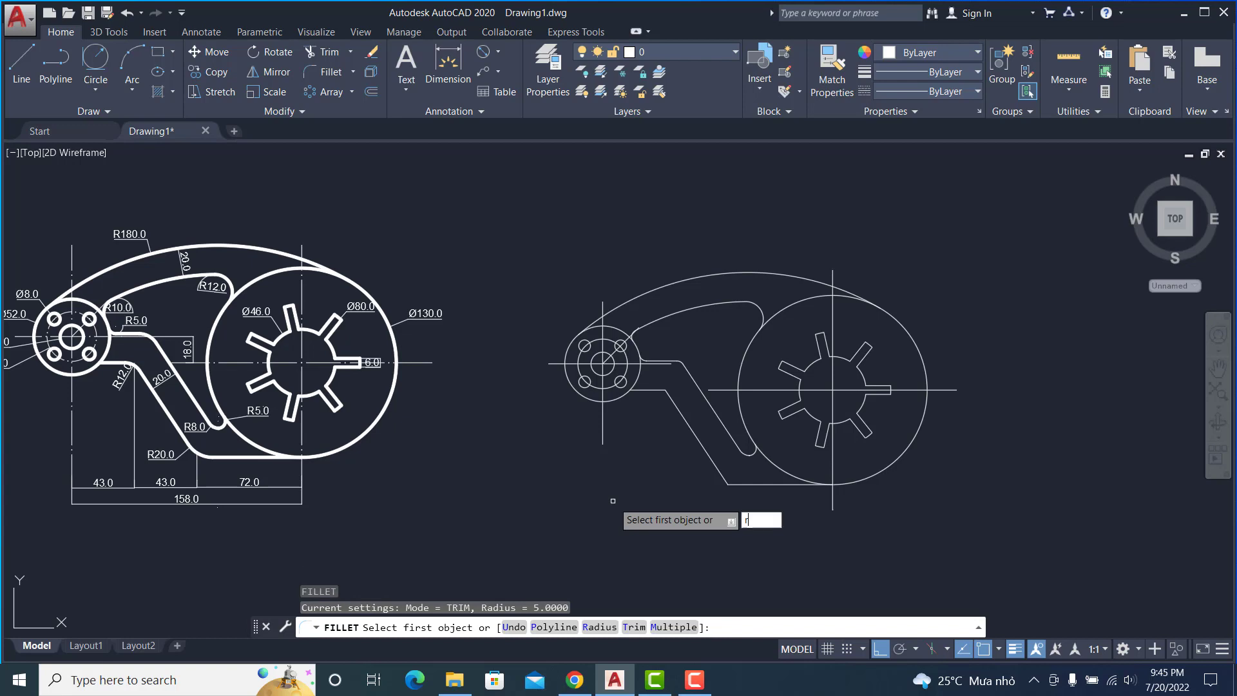
{"action": "key", "text": "Return"}
{"action": "type", "text": "12"}
{"action": "key", "text": "Return"}
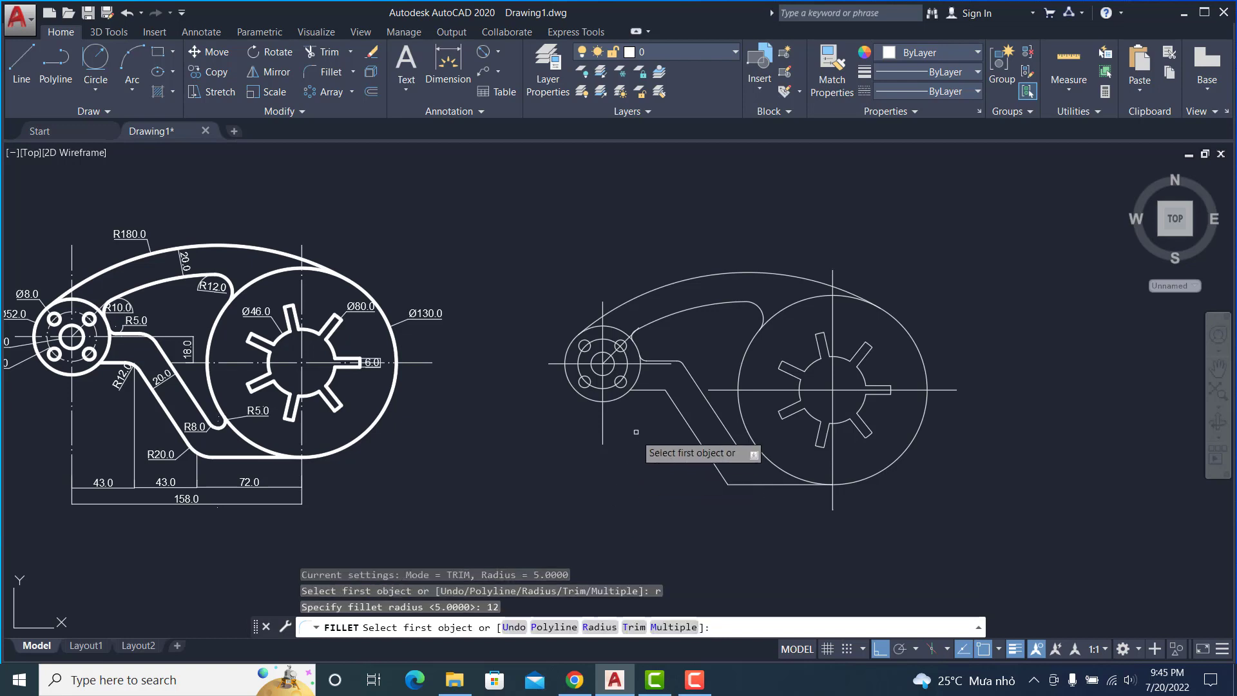
{"action": "left_click", "coordinate": [651, 391]}
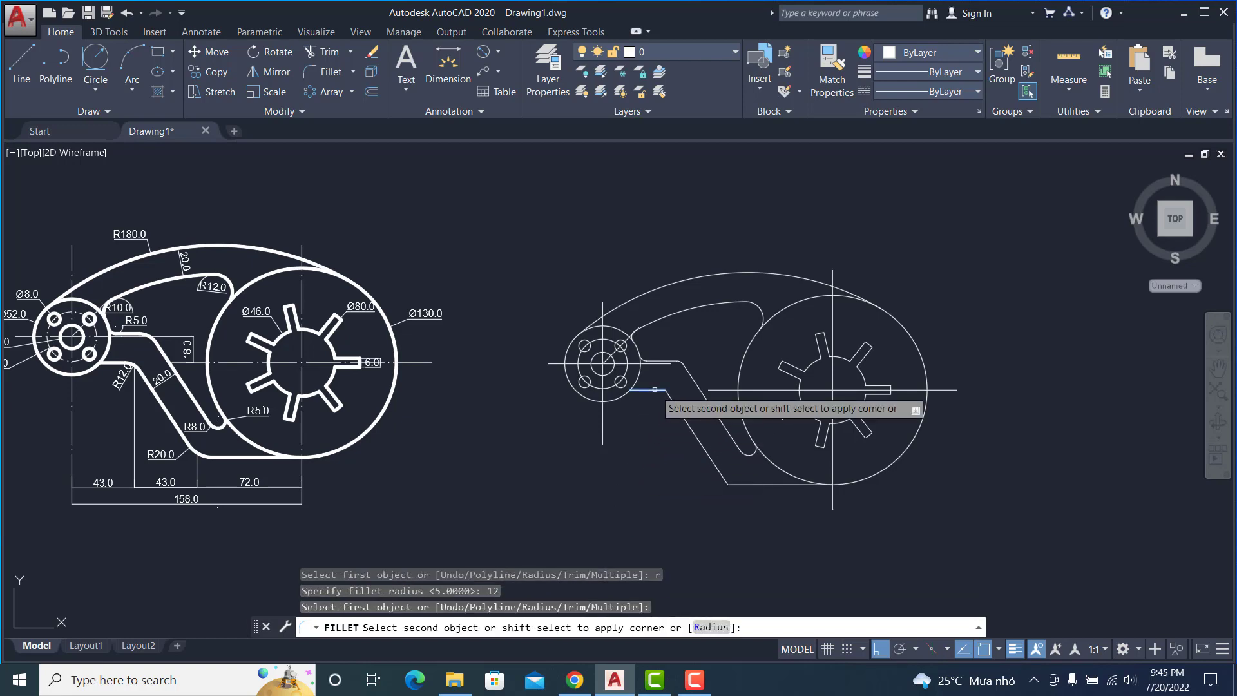
{"action": "left_click", "coordinate": [673, 403]}
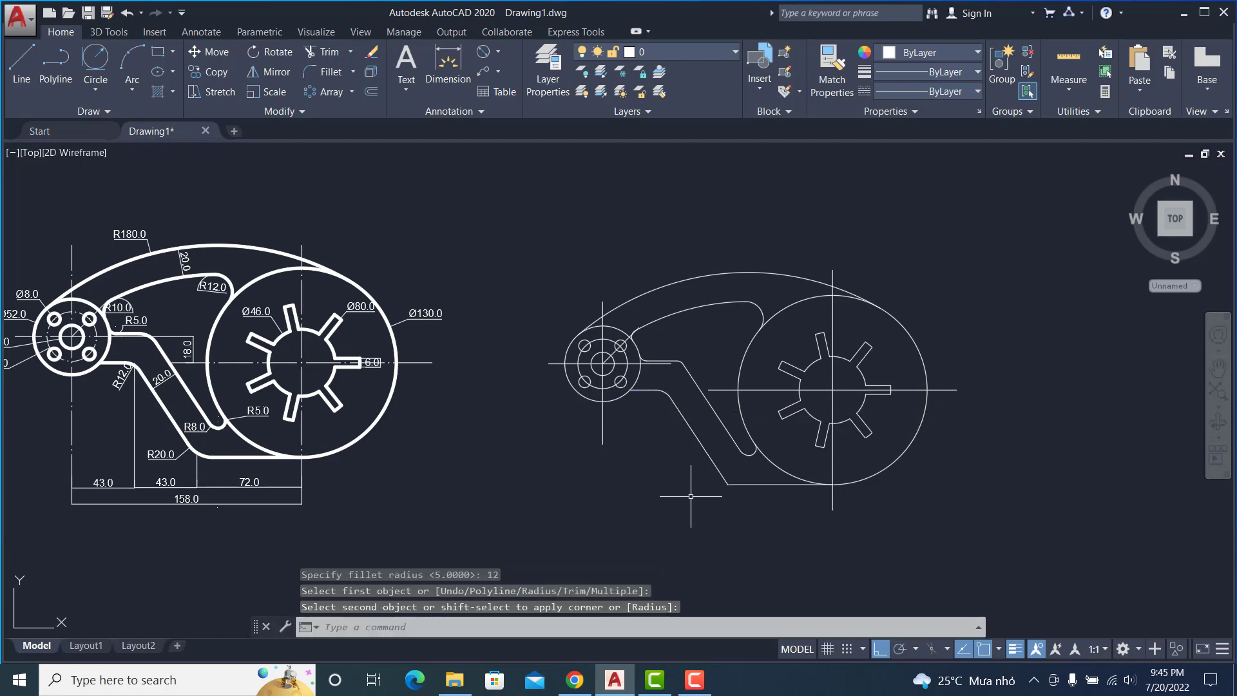
{"action": "type", "text": "f"}
Fillet the bottom-left corner of the lower arm with radius 20
{"action": "key", "text": "Return"}
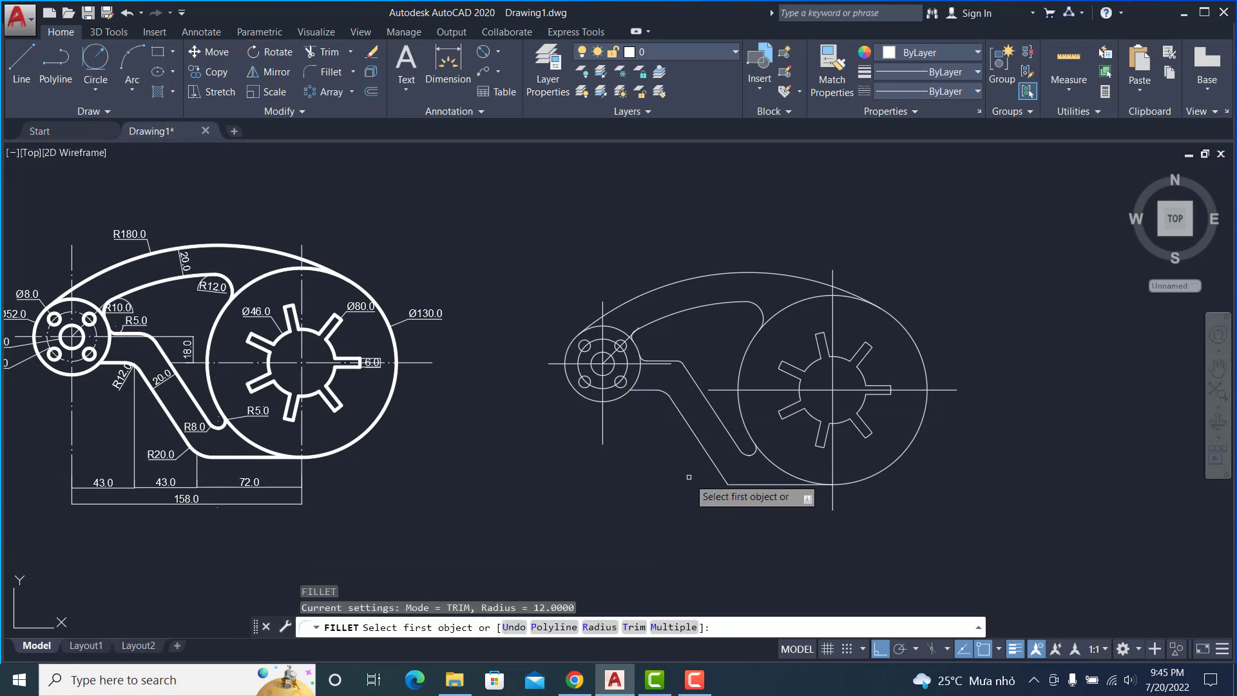
{"action": "type", "text": "r"}
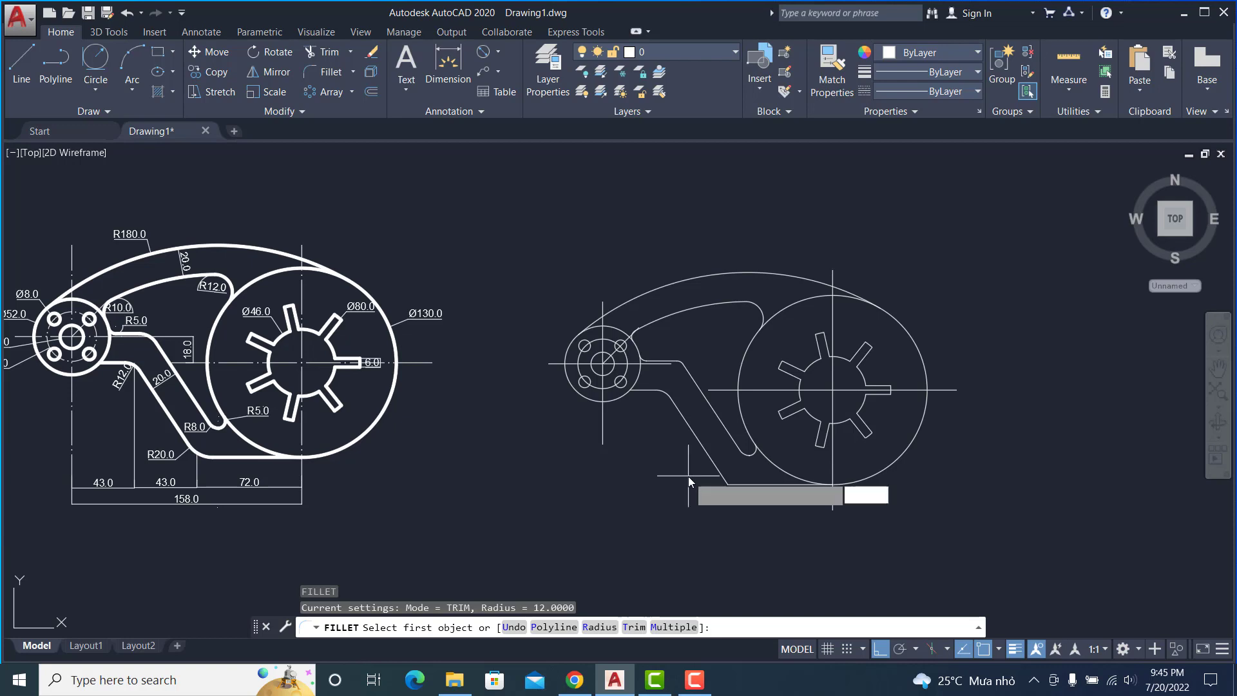
{"action": "key", "text": "Return"}
{"action": "type", "text": "20"}
{"action": "key", "text": "Return"}
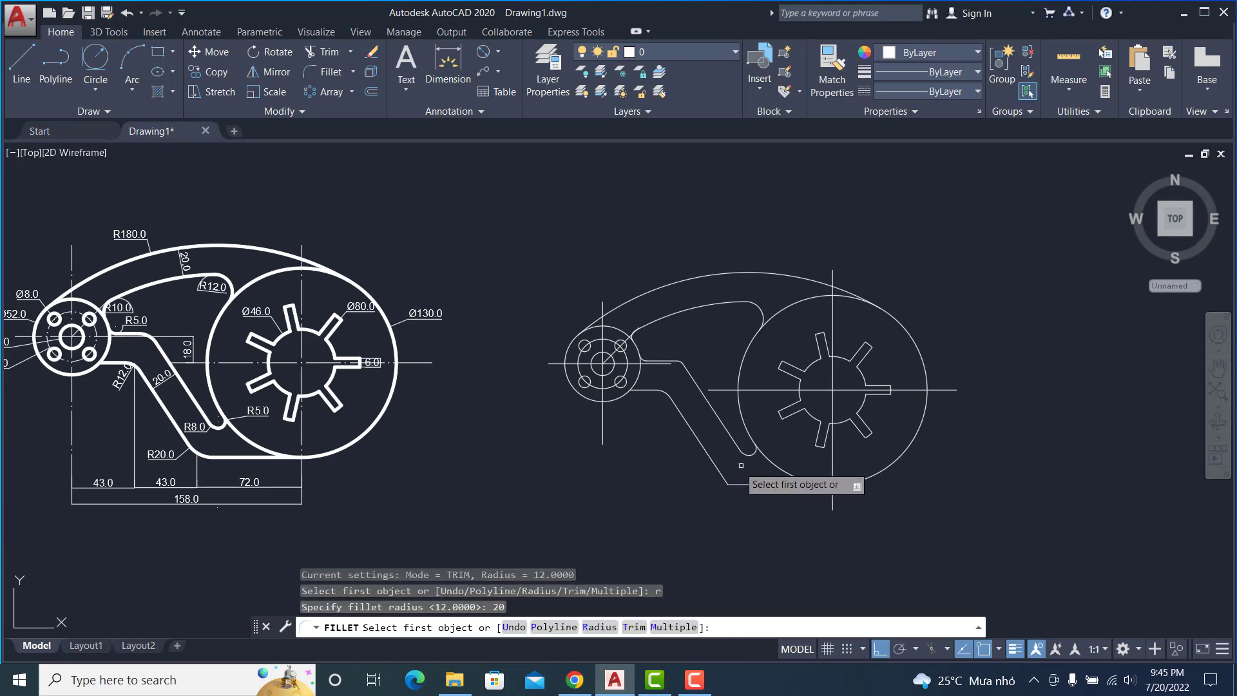
{"action": "left_click", "coordinate": [725, 464]}
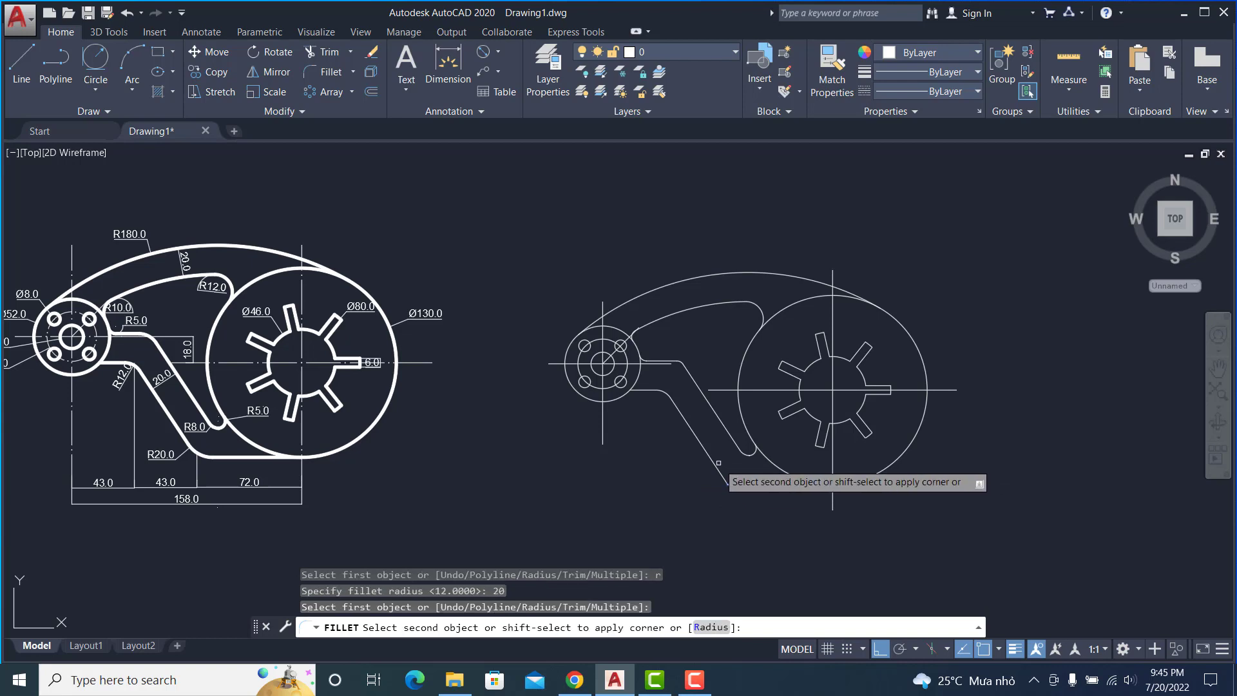
{"action": "left_click", "coordinate": [741, 484]}
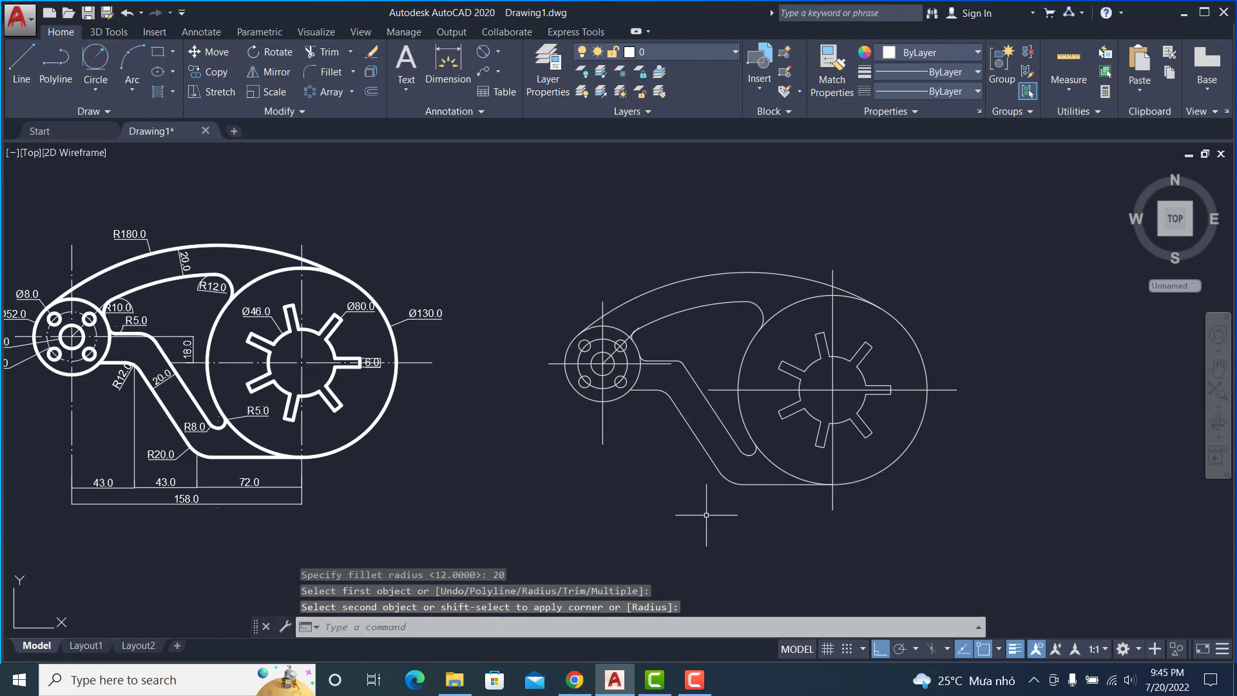
{"action": "key", "text": "Escape"}
{"action": "middle_click_drag", "start_coordinate": [709, 513], "coordinate": [719, 454]}
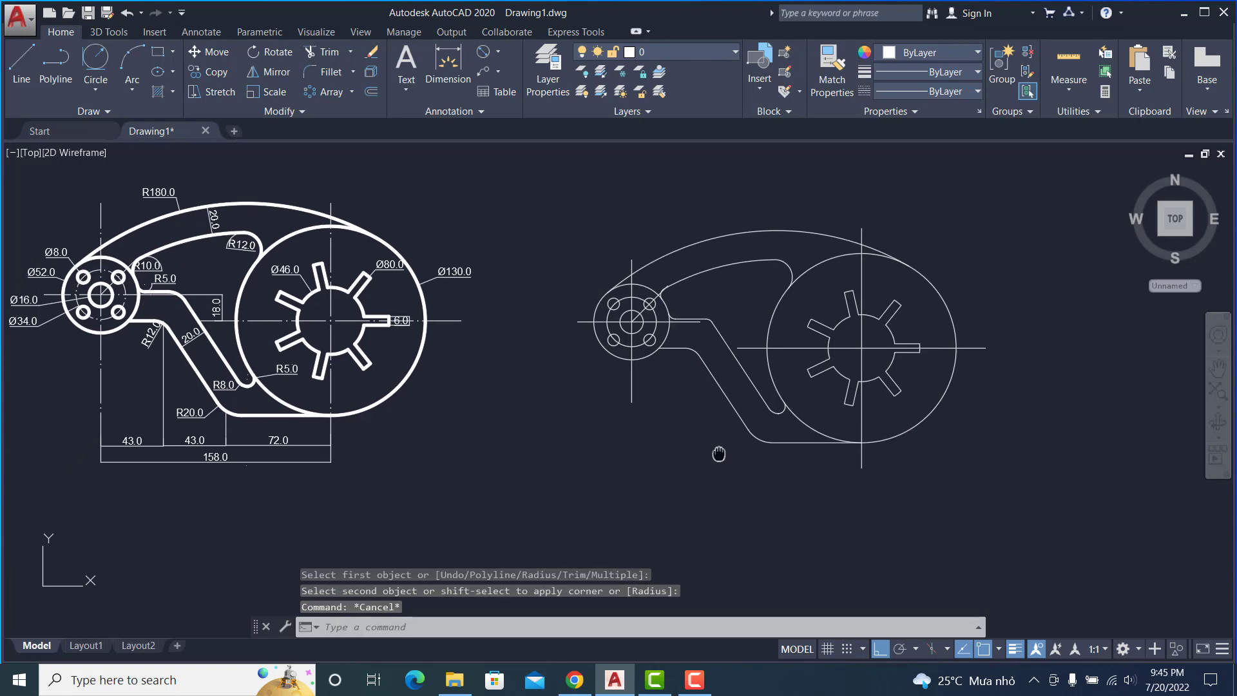